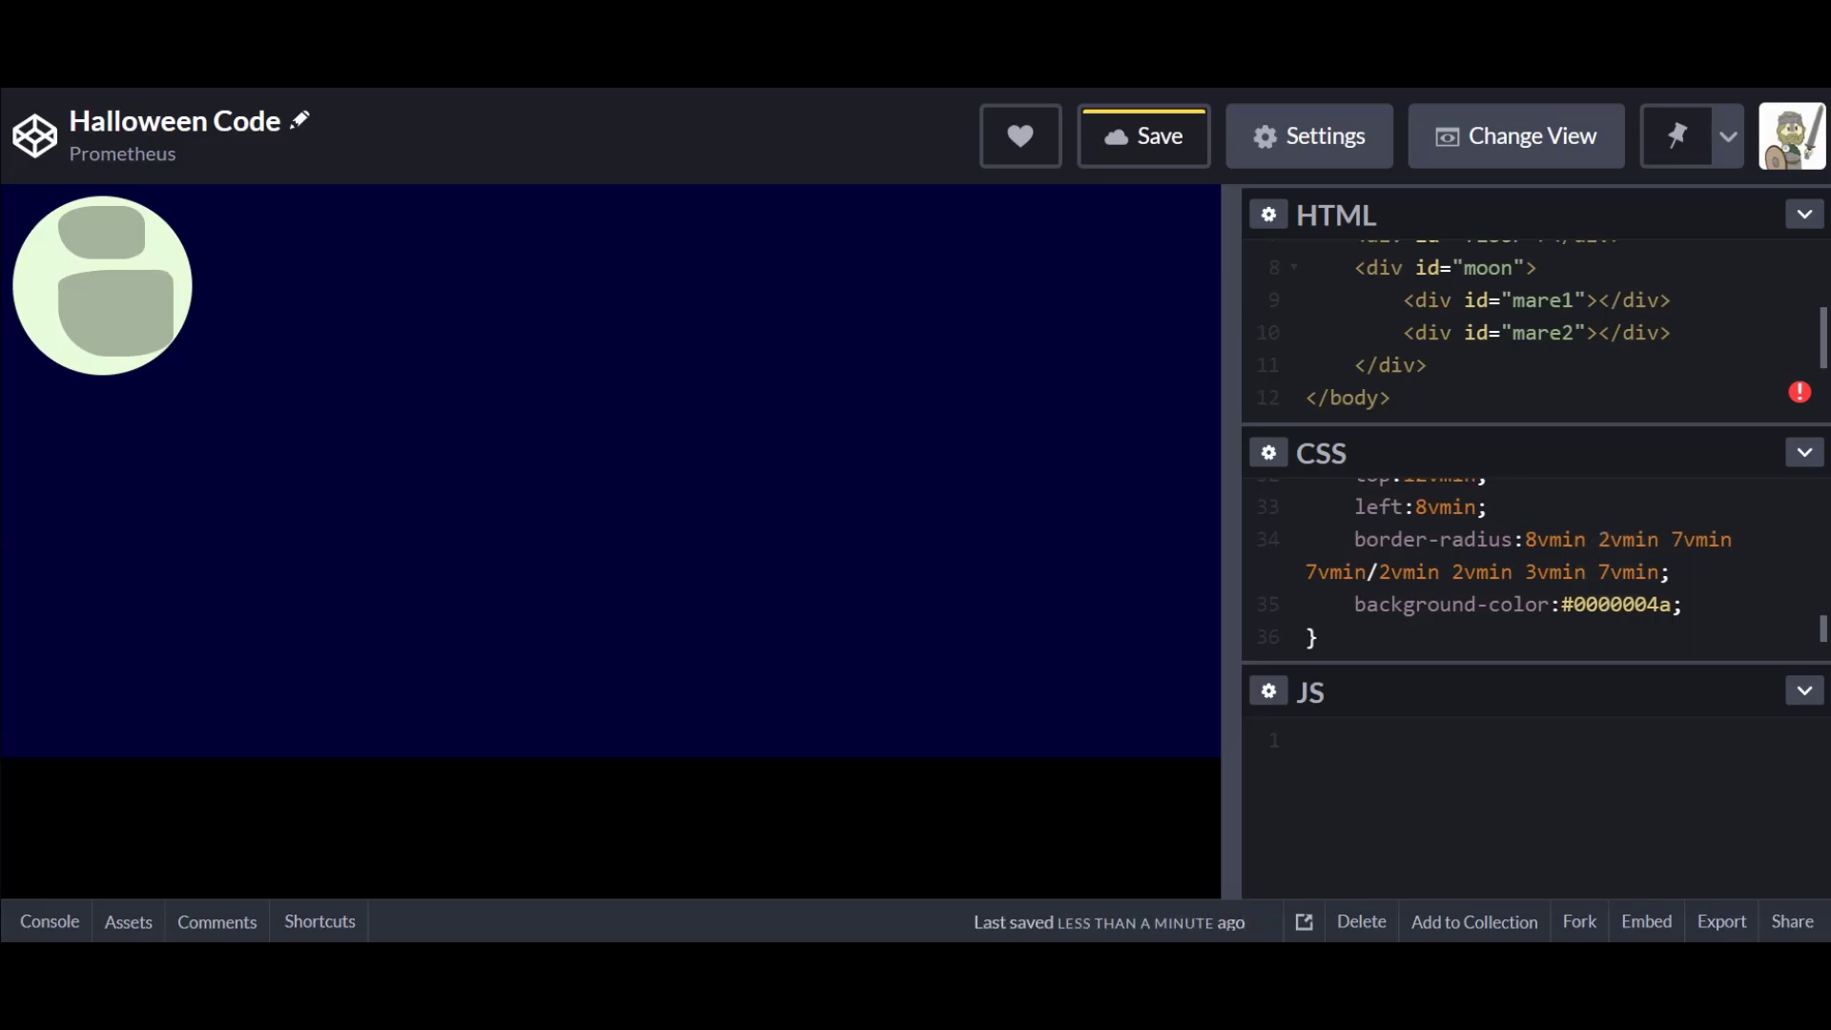
Set the third vertical radius of #mare2's border-radius to 9vmin and its left offset to 3vmin.
key("BackSpace")
type("9")
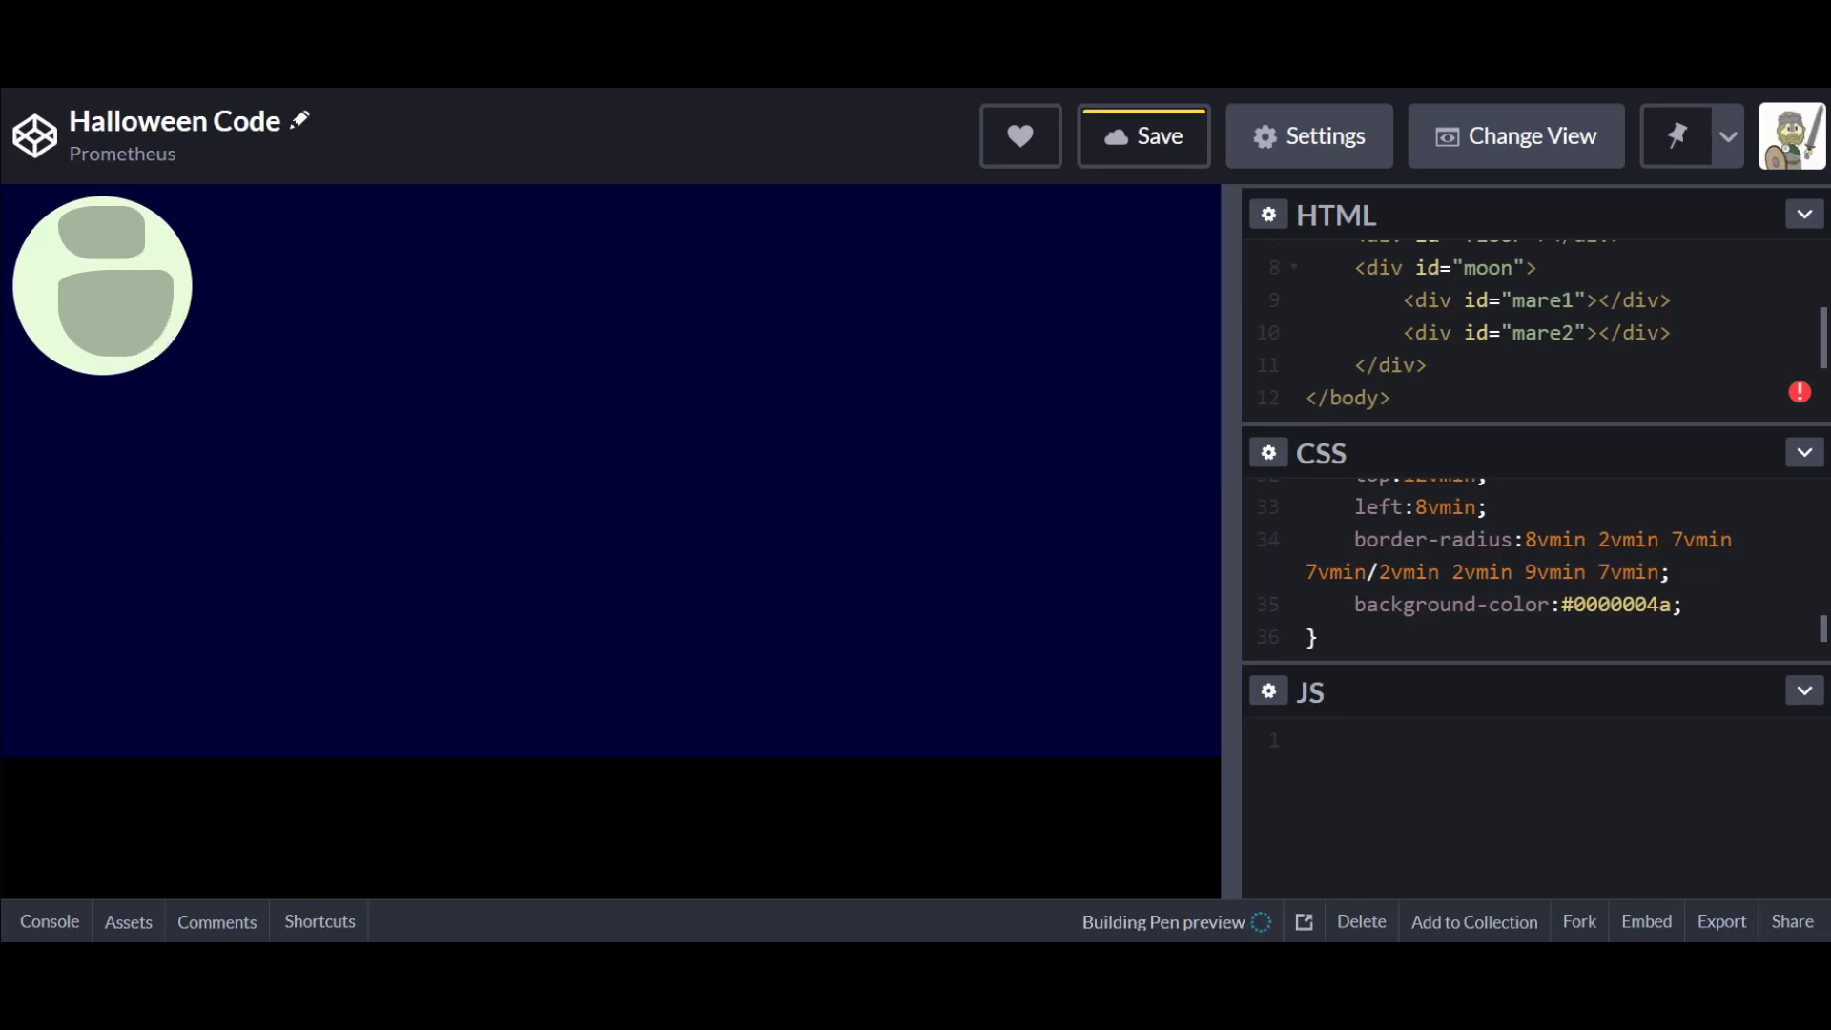
left_click(1427, 506)
key("BackSpace")
type("5")
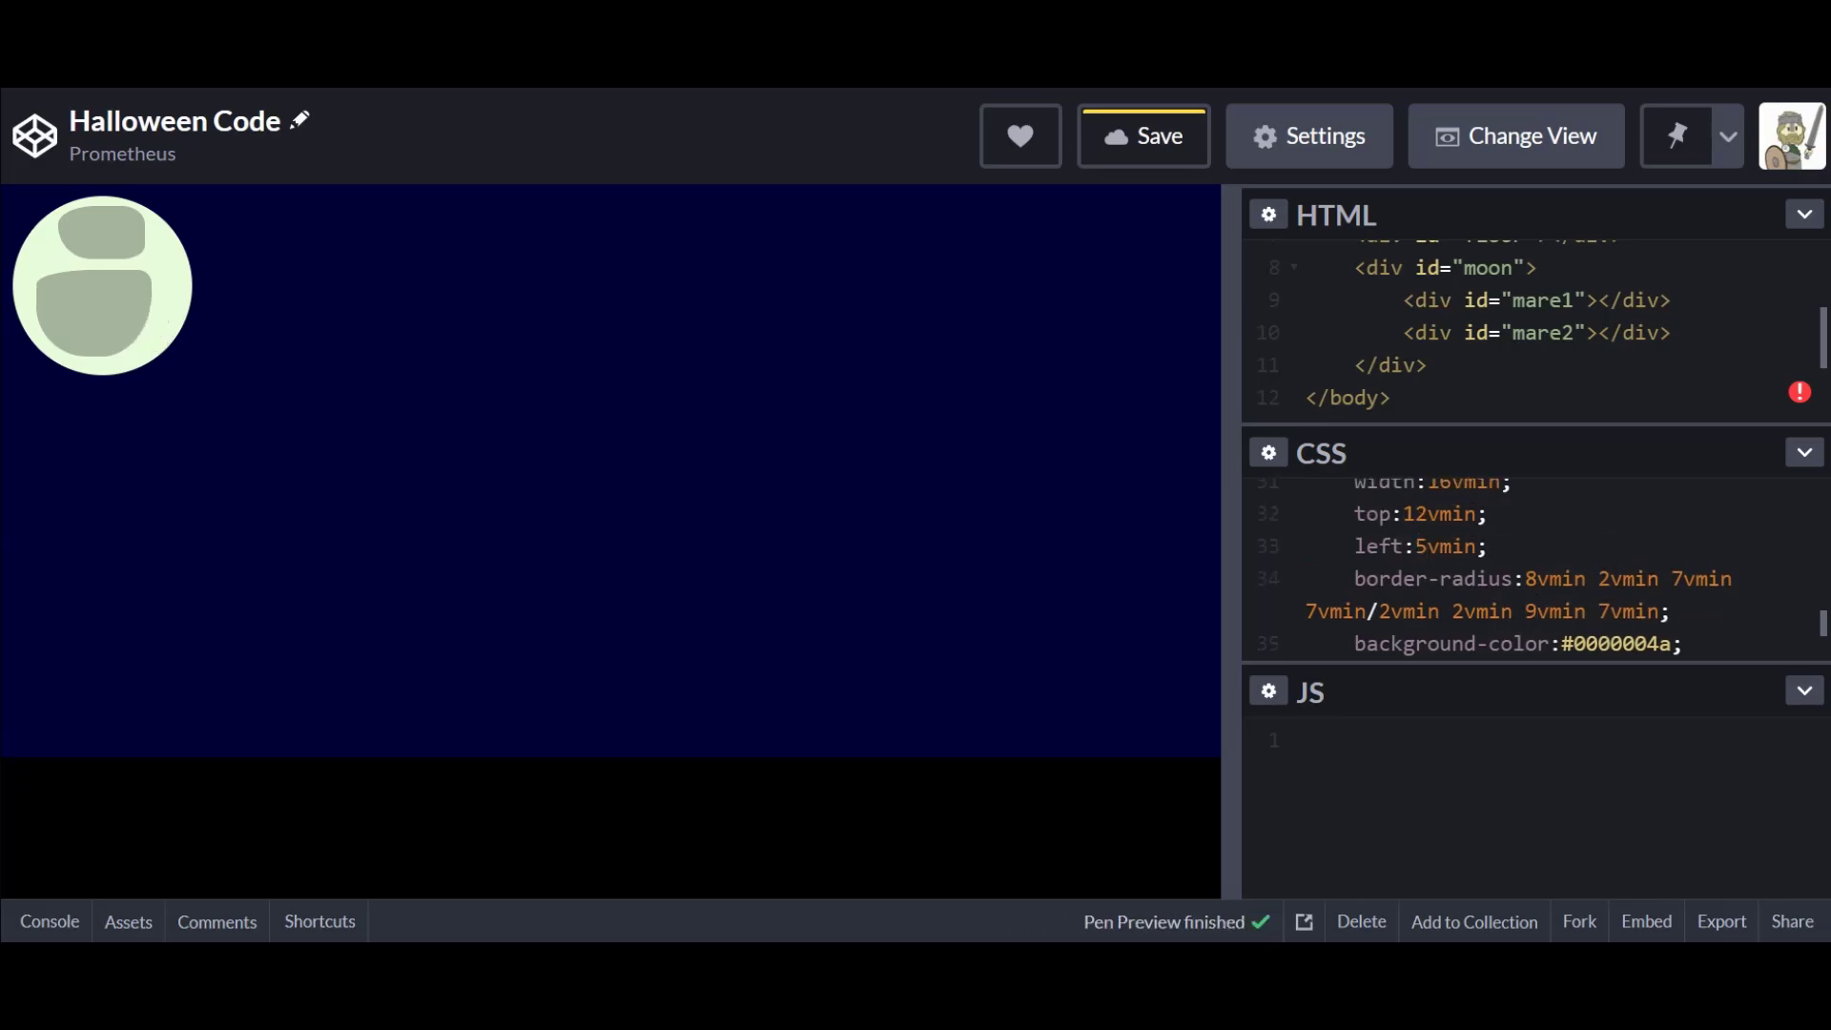
key("BackSpace")
type("3")
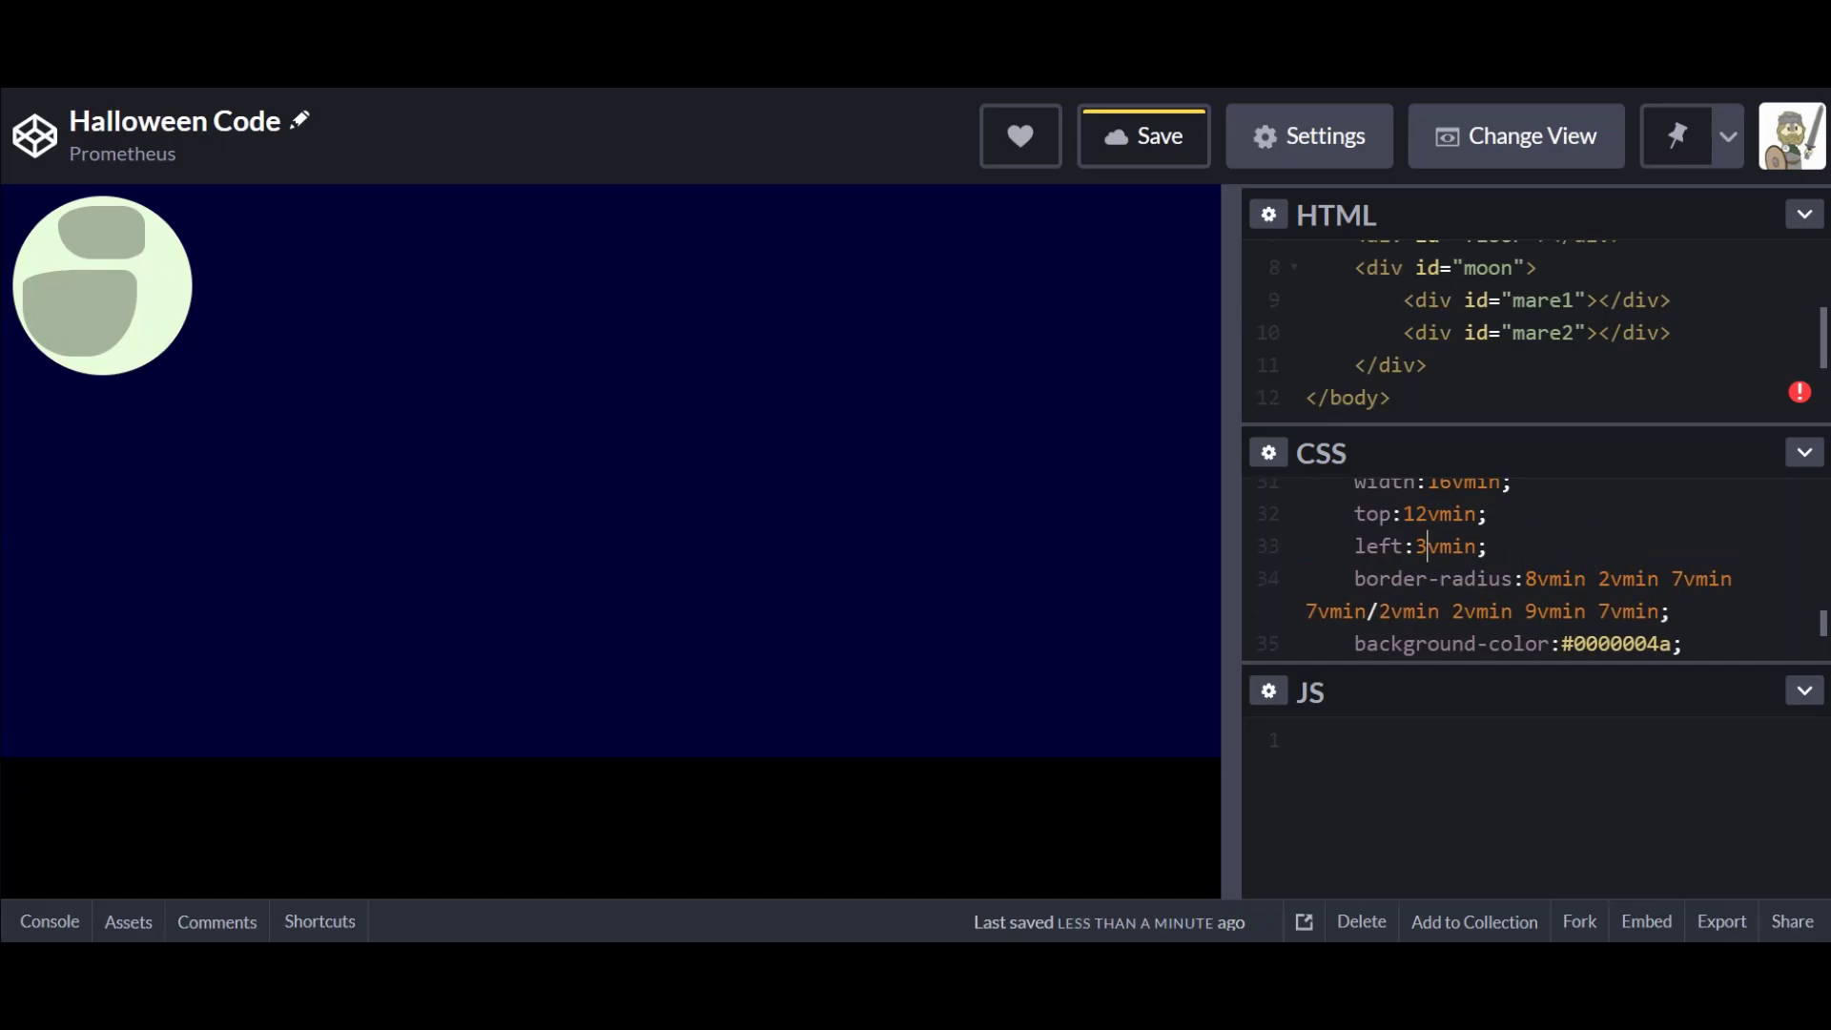
Add an empty div with id "mare3" after the mare2 div inside the moon div.
left_click(1703, 335)
key("Return")
type("<div id=\"mare32")
key("BackSpace")
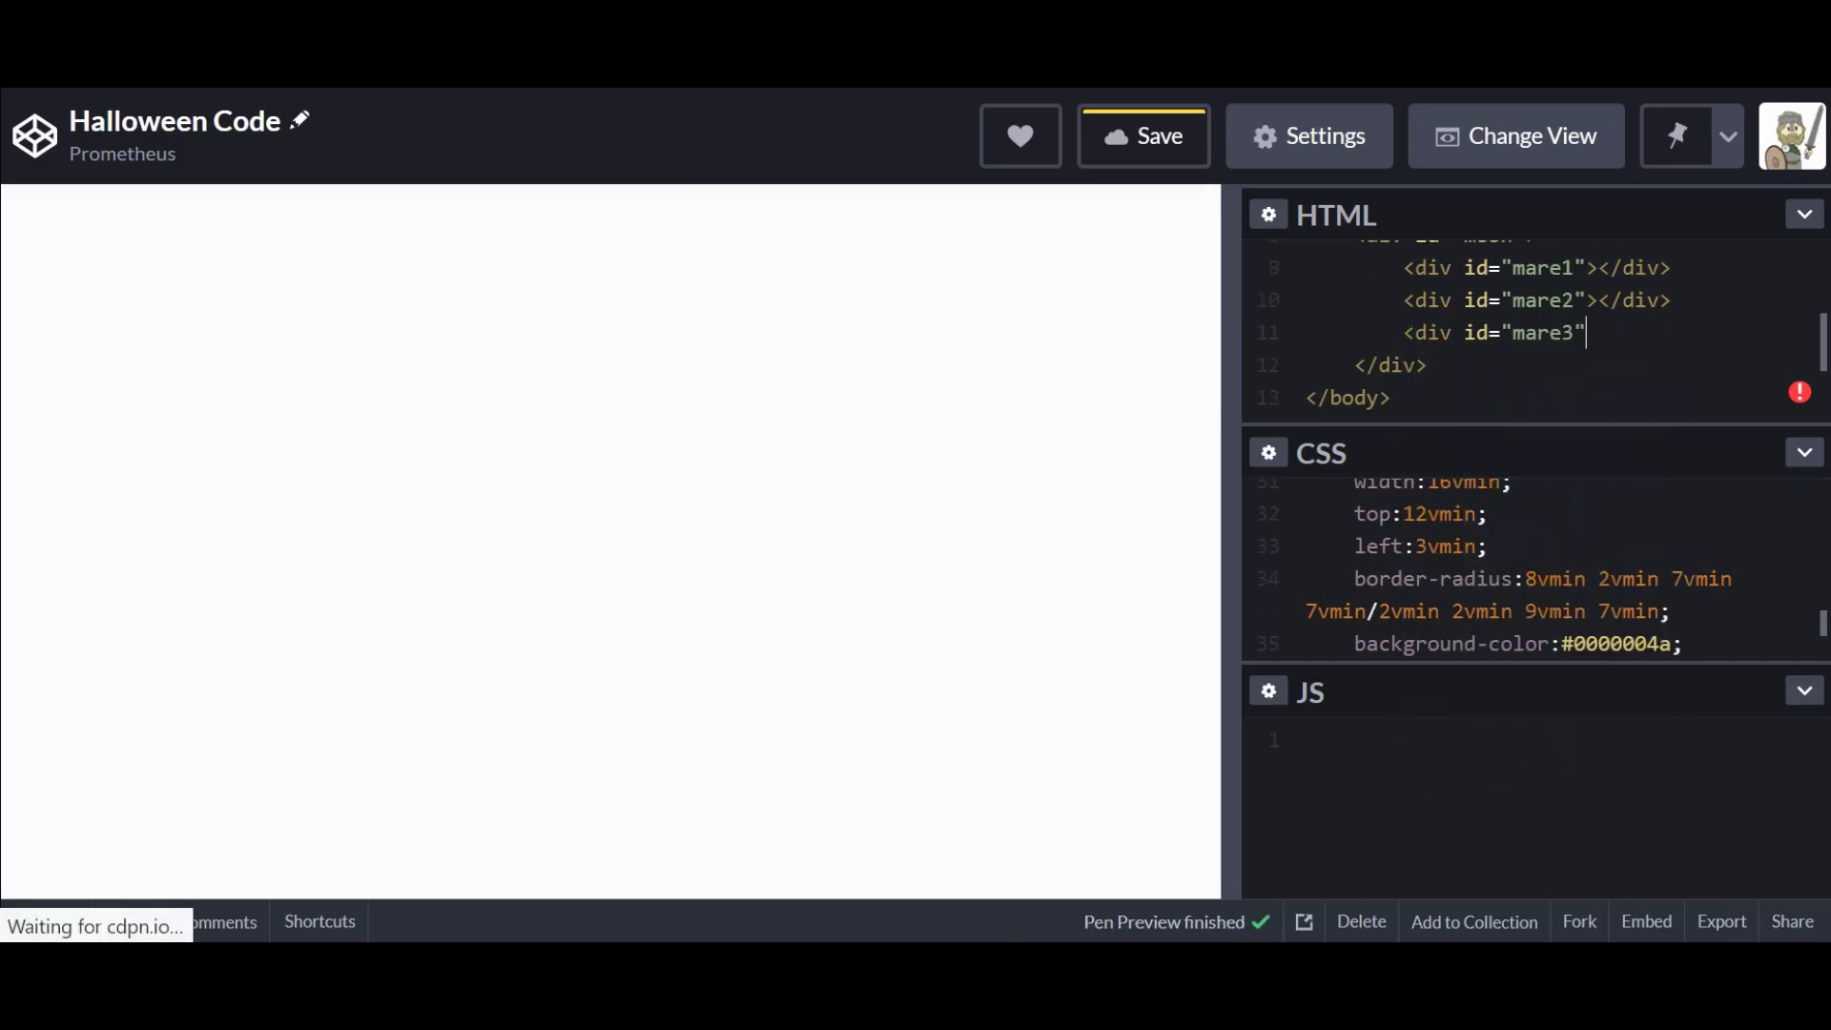
key("Right")
type("></div>")
Paste a copy of the #mare1 rule after the #mare2 rule and rename its selector to #mare3.
scroll(1535, 569, "down", 1)
left_click(1306, 572)
key("ctrl+v")
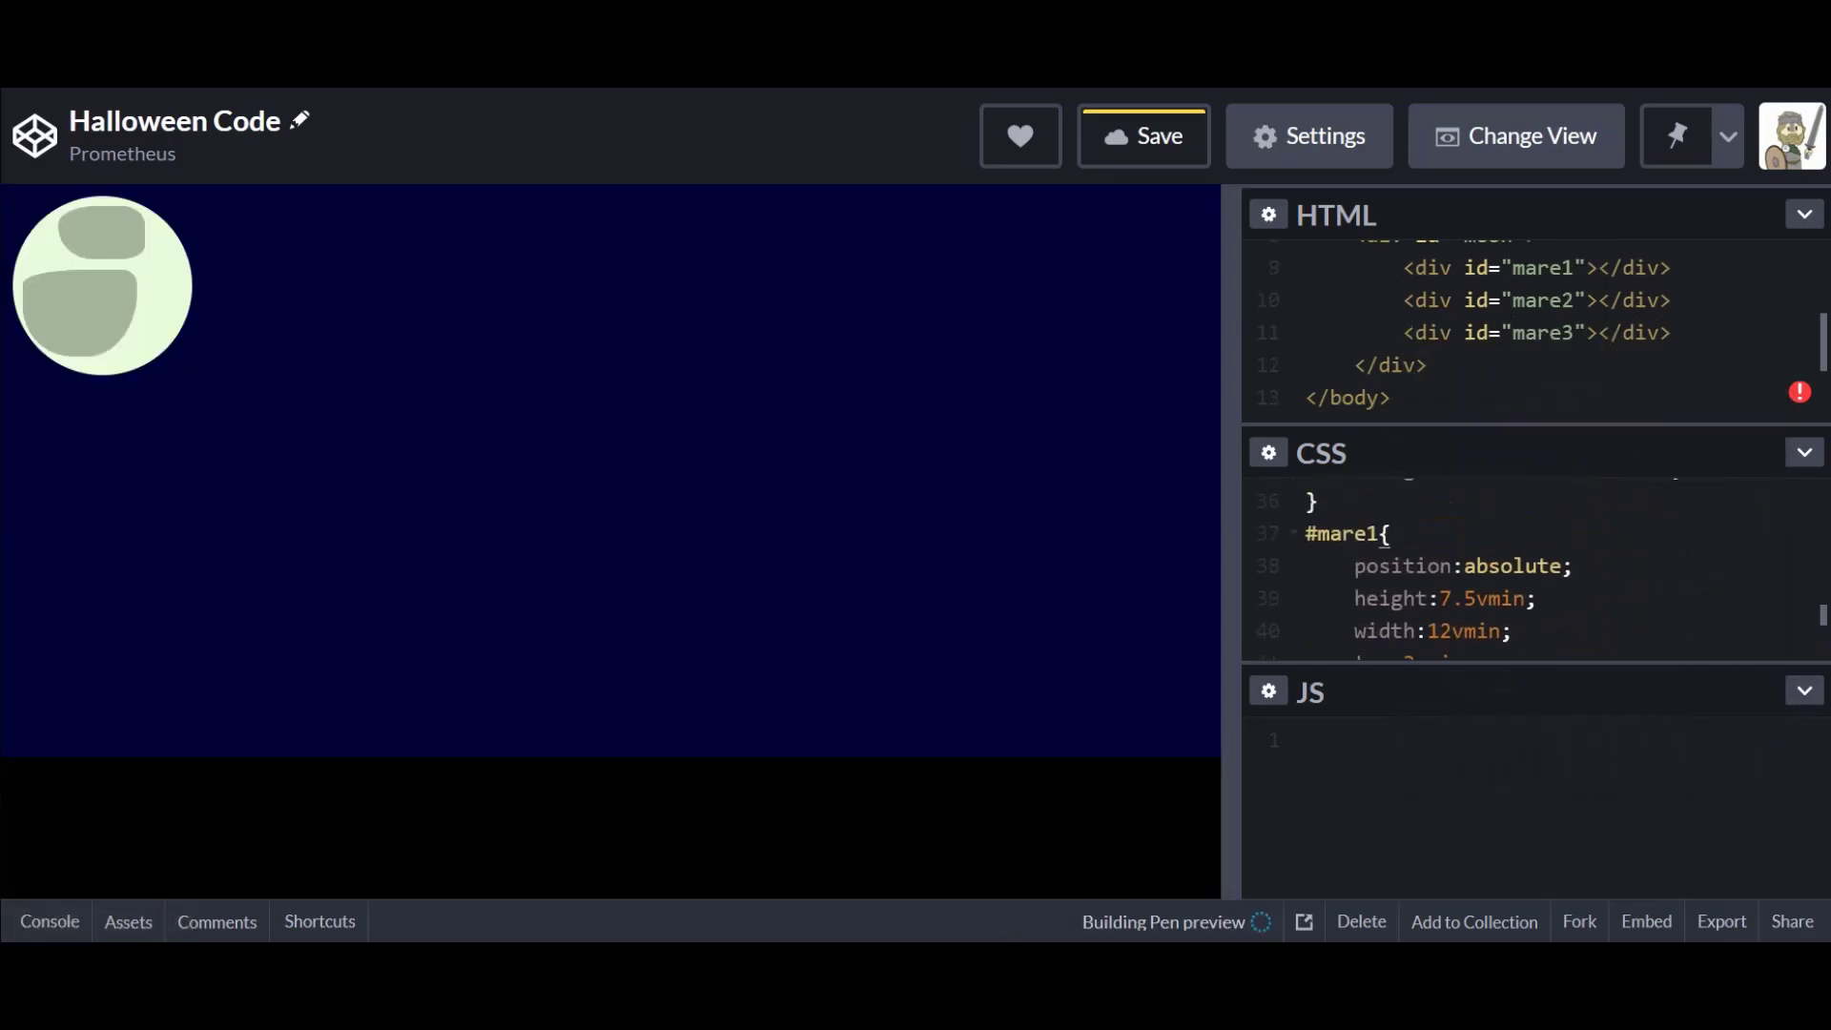
Set the #mare3 height to 3vmin and its width to 8vmin.
scroll(1536, 569, "down", 1)
left_click(1477, 539)
key("BackSpace")
key("BackSpace")
key("BackSpace")
type("3")
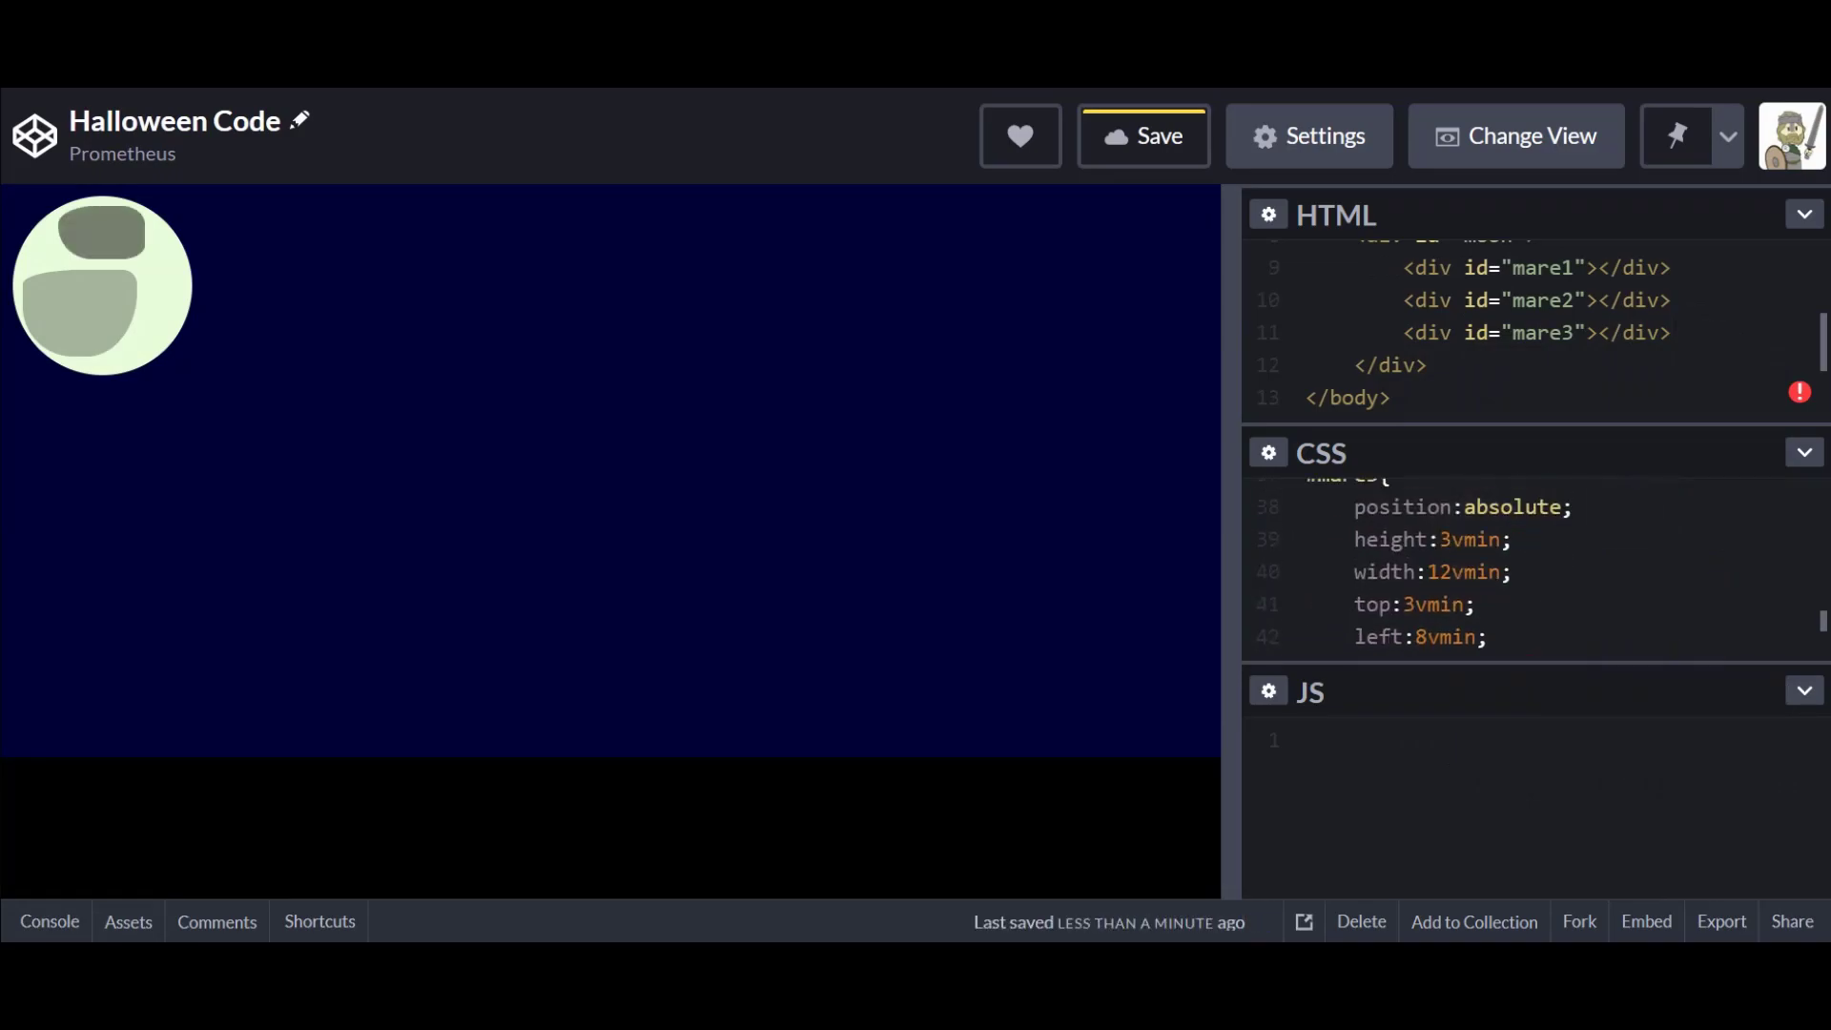
key("Down")
key("BackSpace")
key("BackSpace")
type("8")
Add transform:rotate(-60deg) after the background color in the #mare3 rule.
scroll(1536, 570, "down", 2)
left_click(1683, 547)
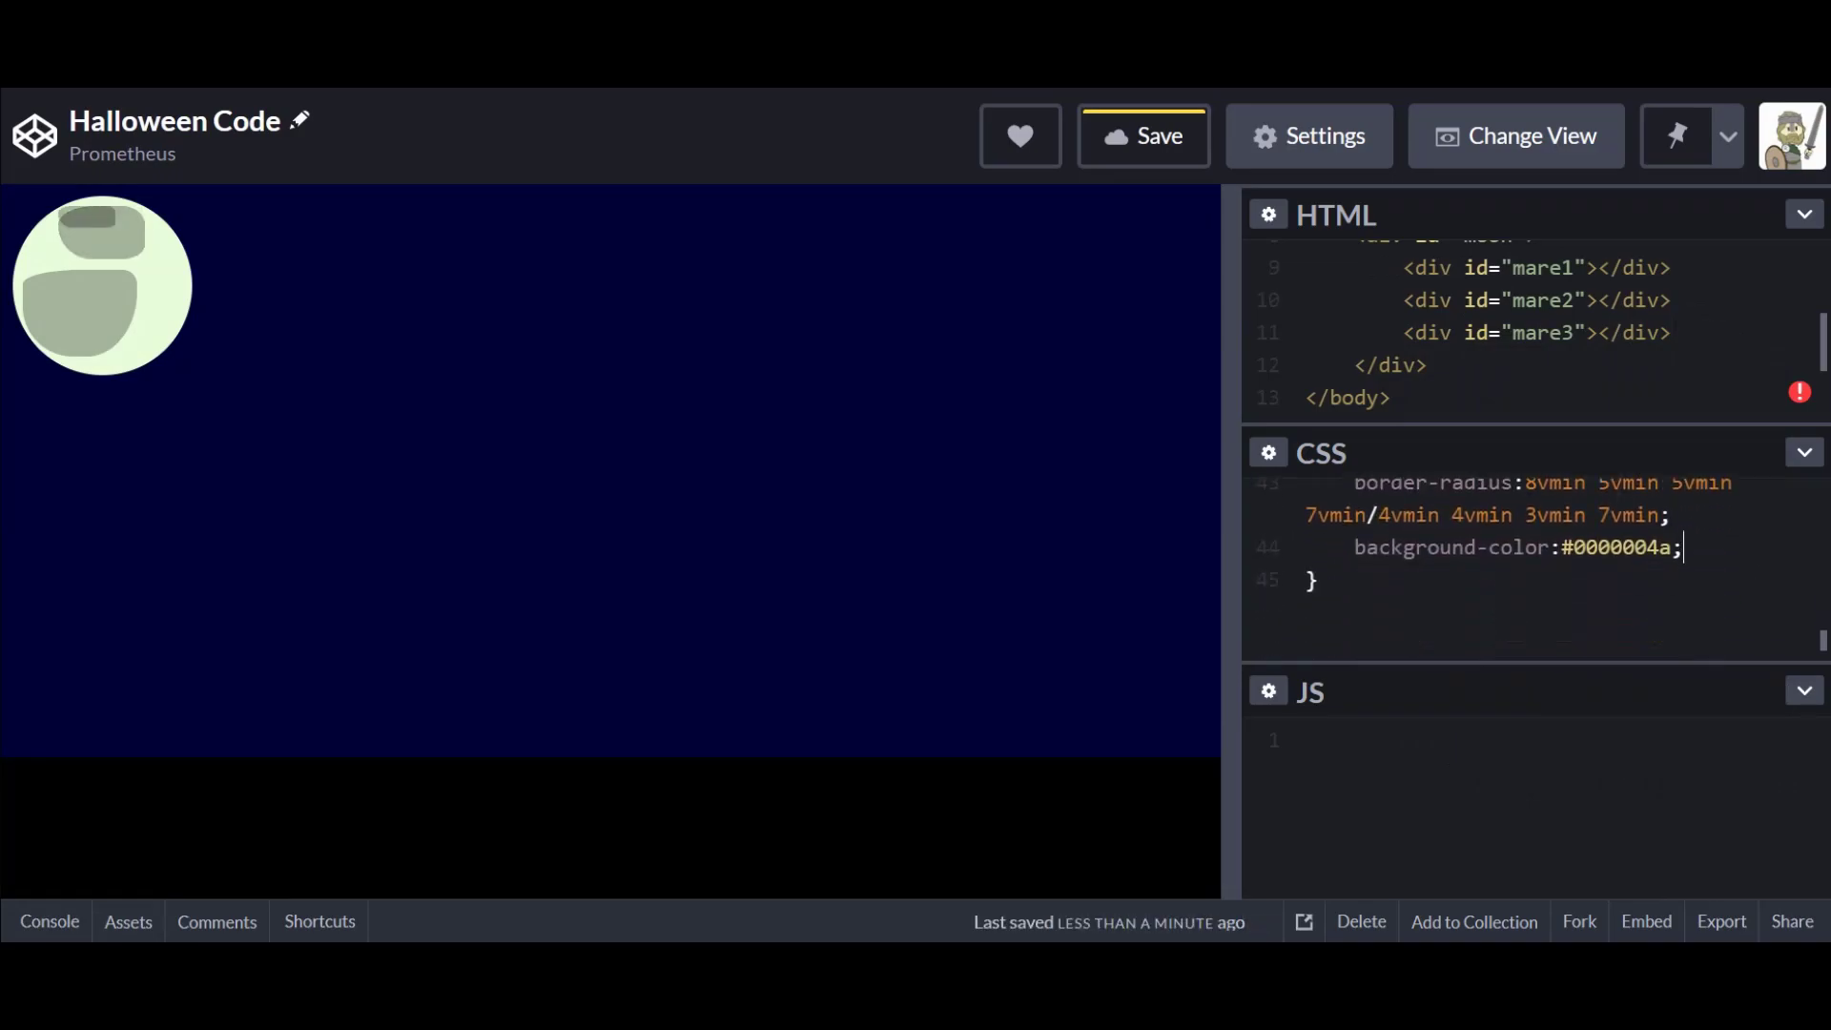
key("Return")
type("transform:rot")
key("Return")
type("60deg")
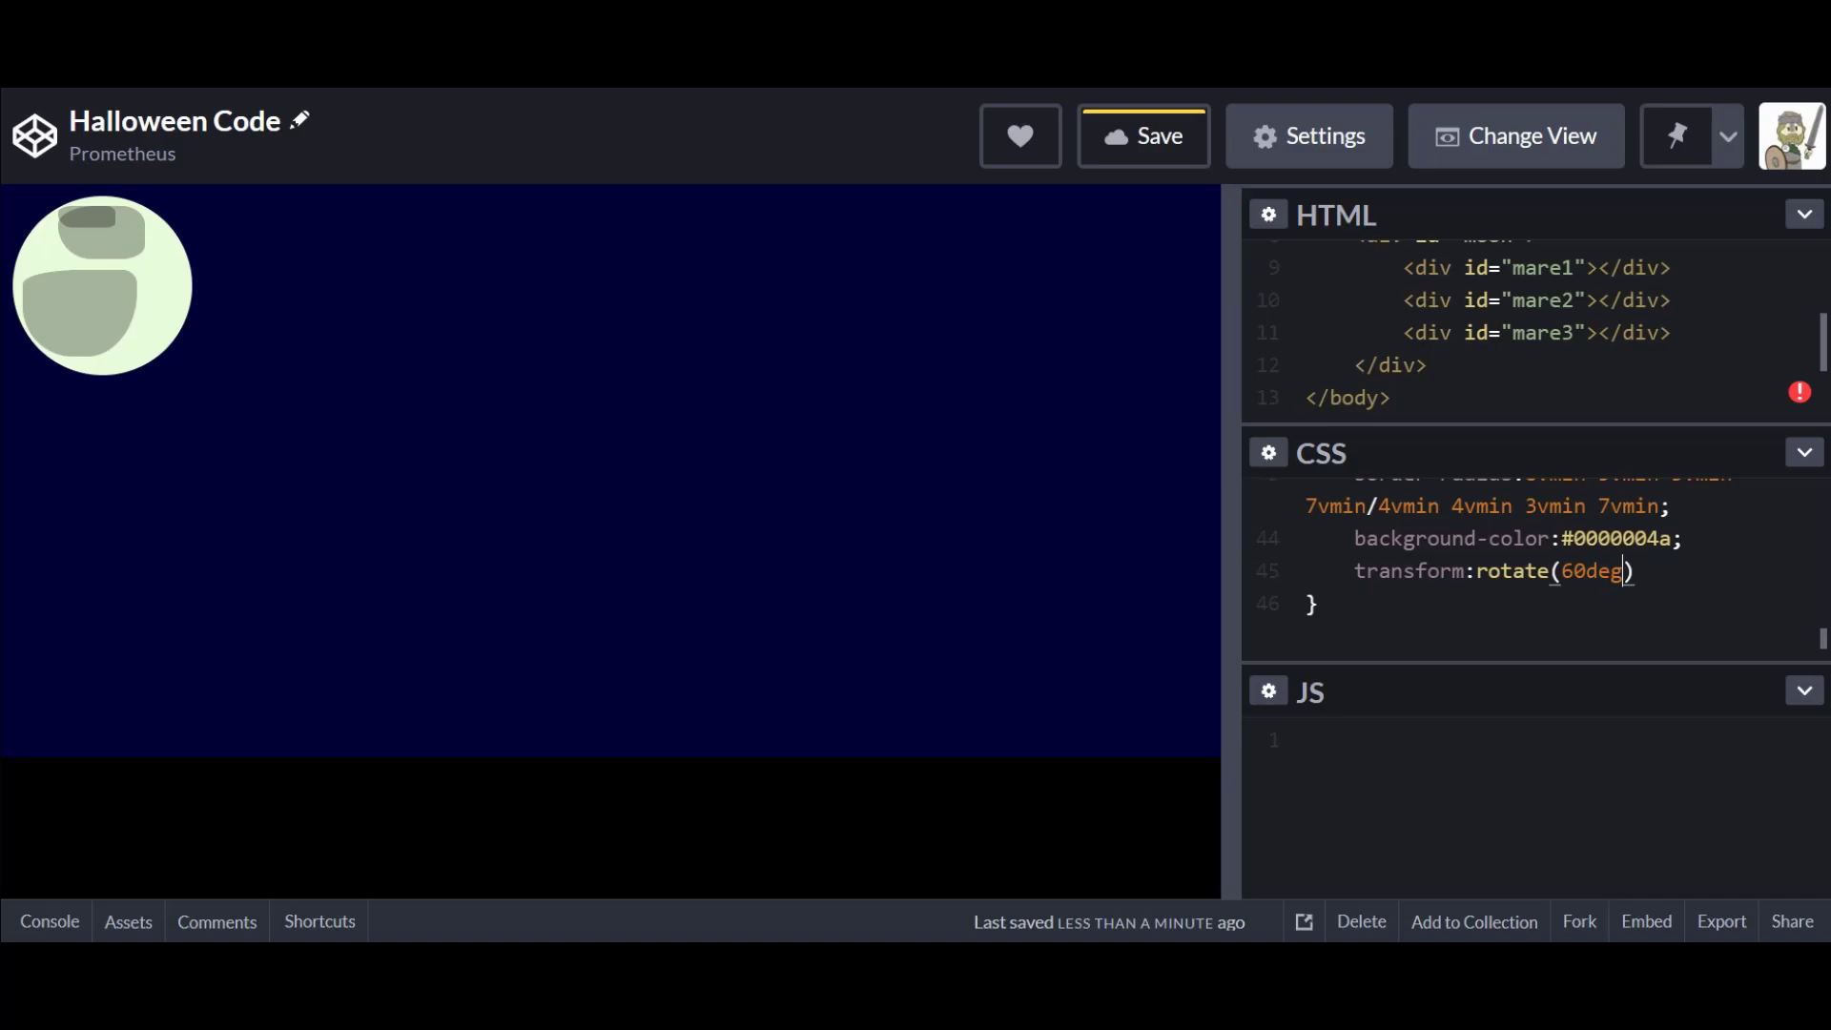
type(");")
type("-")
Position #mare3 with a top offset of 13vmin and a left offset of 18vmin.
scroll(1535, 569, "up", 3)
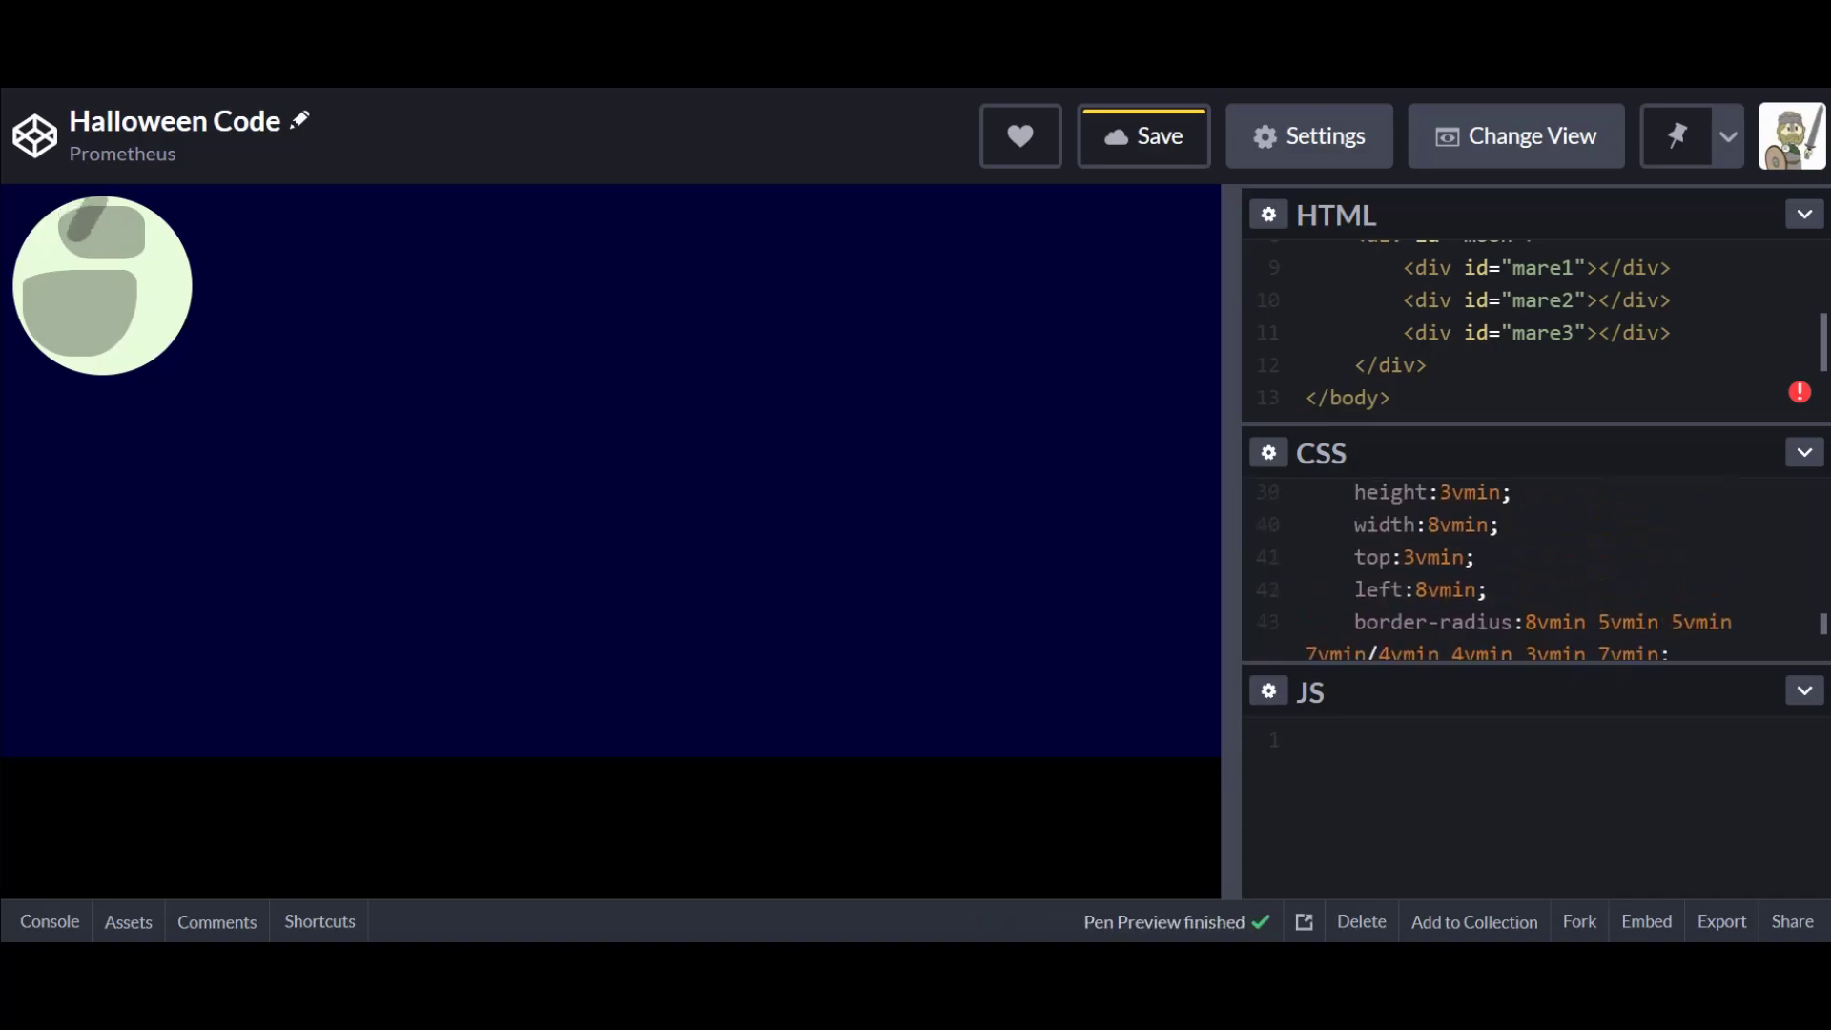
scroll(1536, 569, "down", 1)
left_click(1404, 571)
type("1")
key("Down")
type("1")
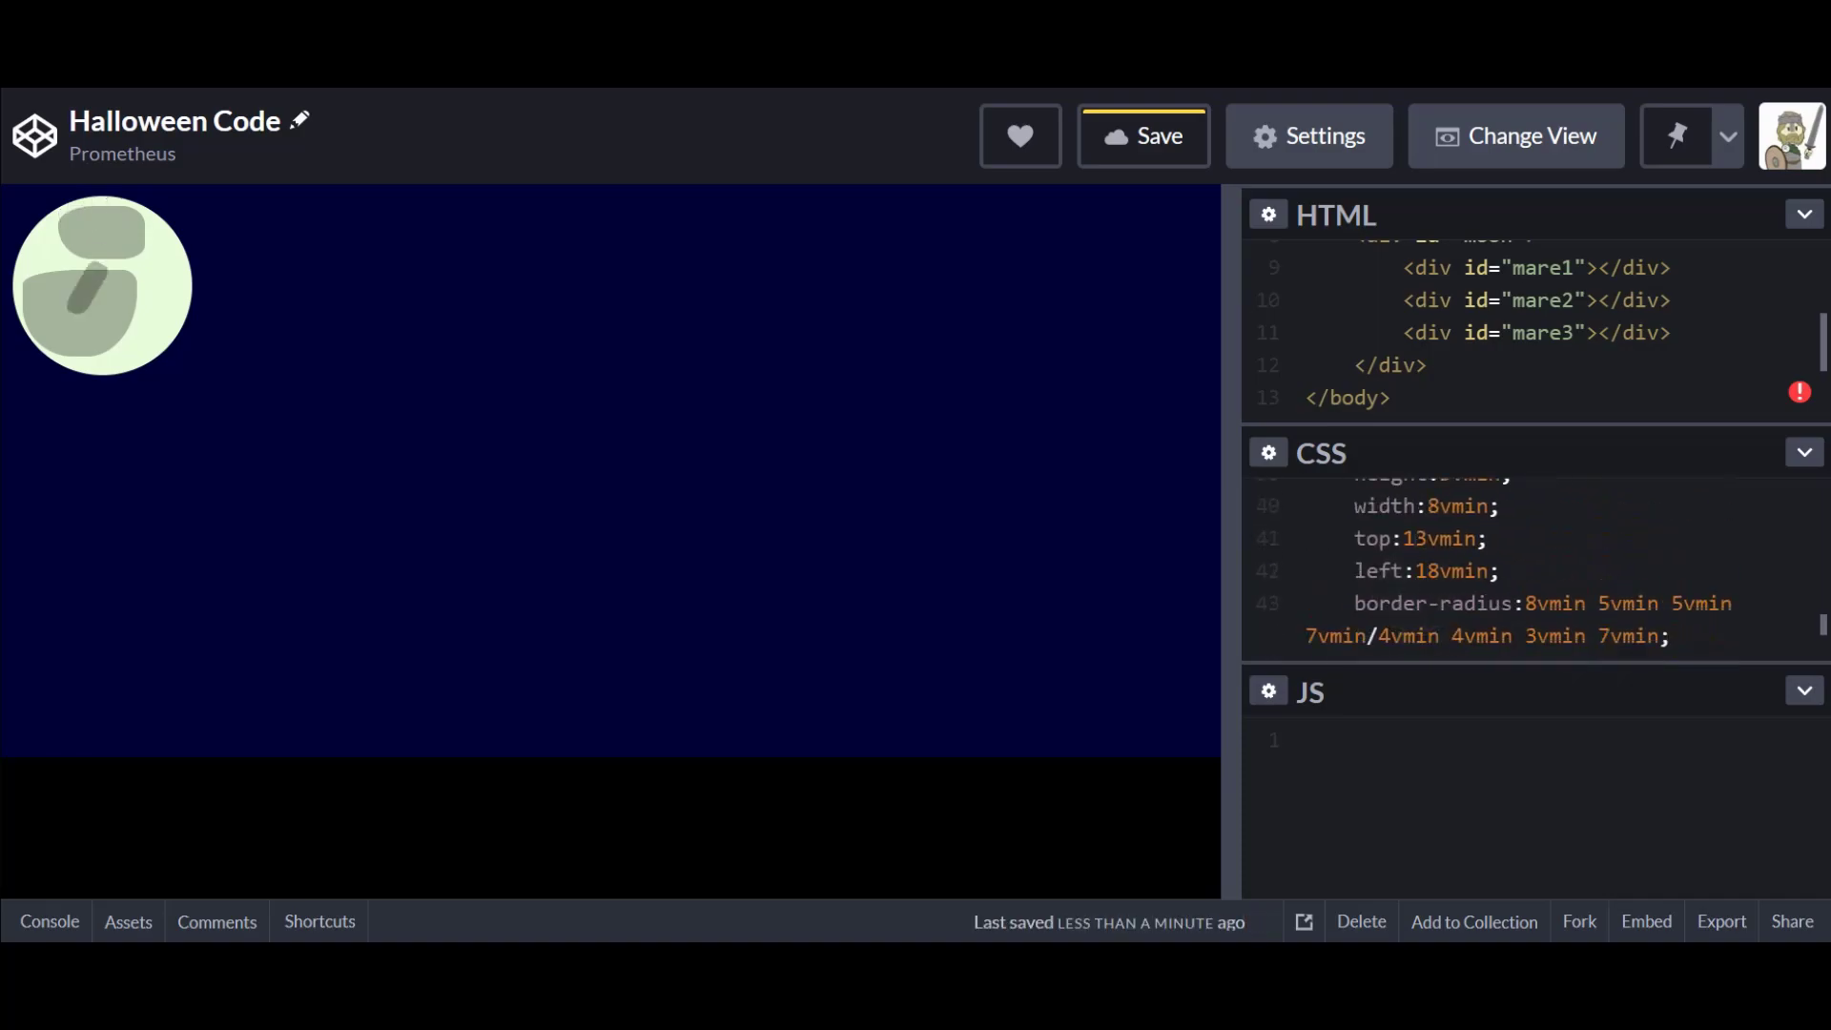
Change the horizontal radii of #mare3's border-radius to 3vmin 1vmin 1vmin 2vmin.
key("Down")
key("Down")
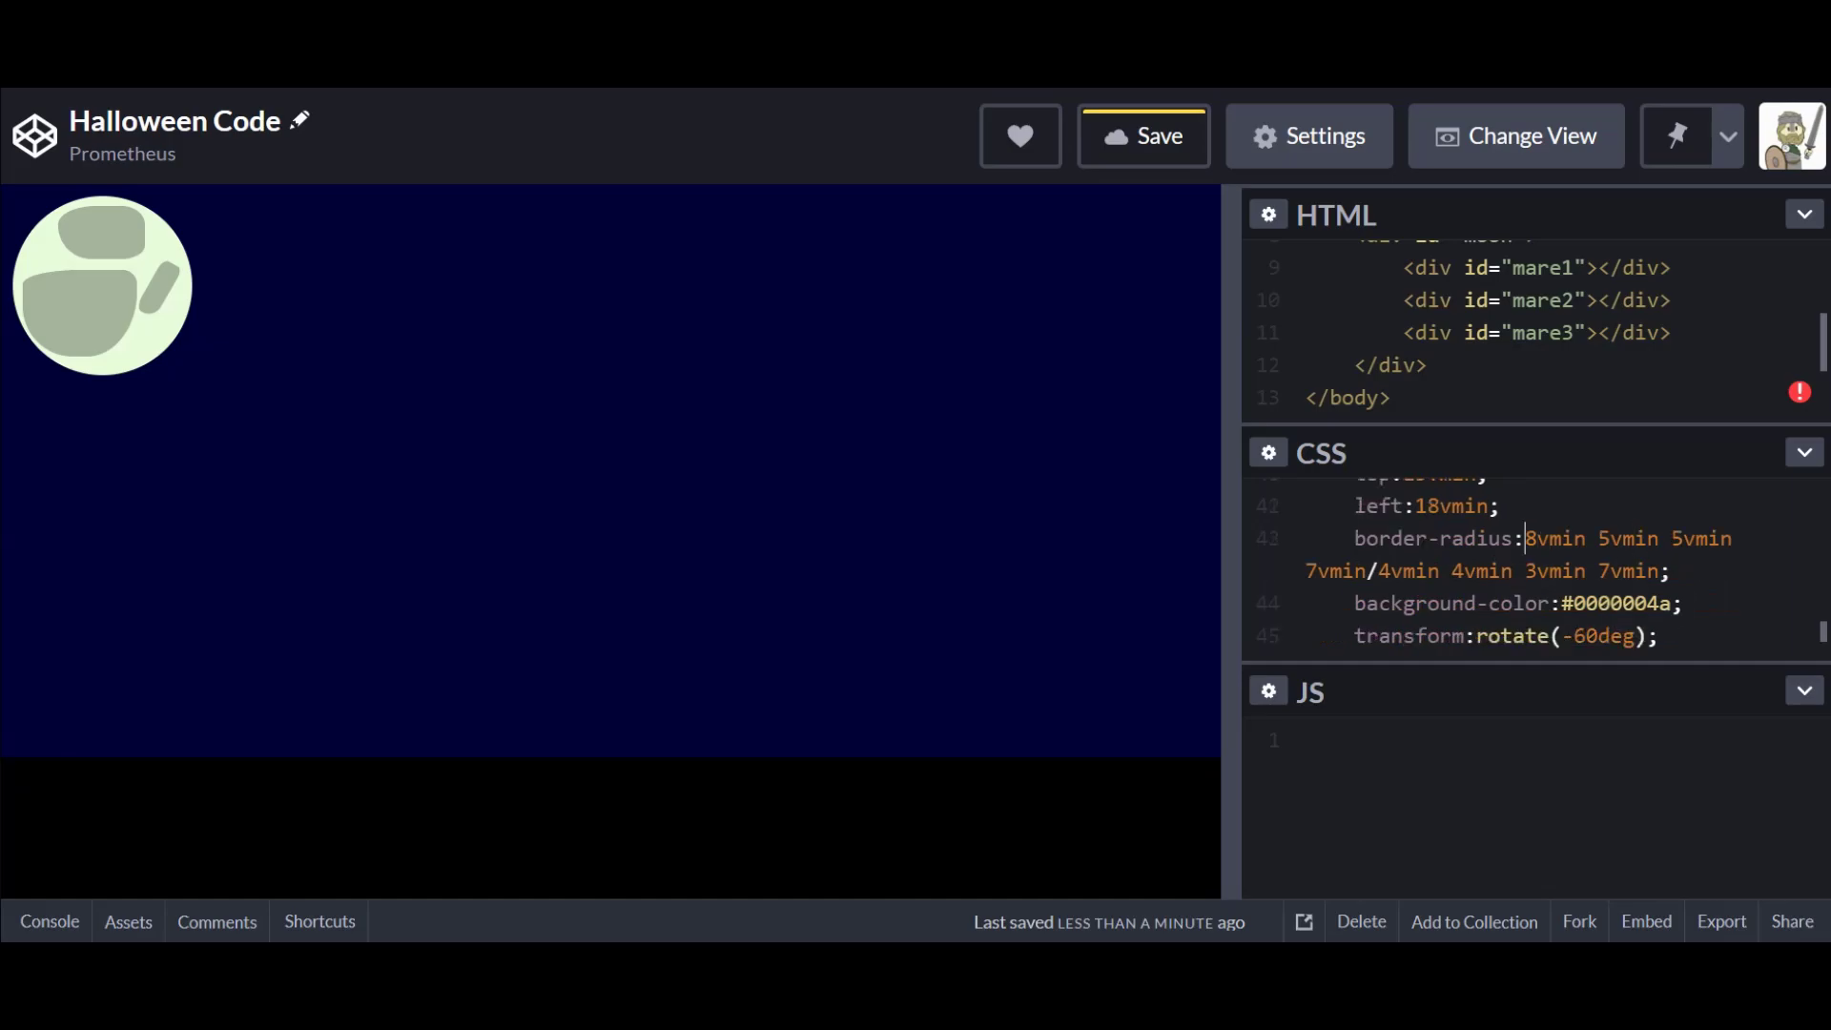
key("Right")
key("Right")
key("Right")
key("Right")
key("Right")
key("Right")
key("BackSpace")
type("1")
key("Right")
key("Right")
key("Right")
key("Right")
key("Right")
key("Right")
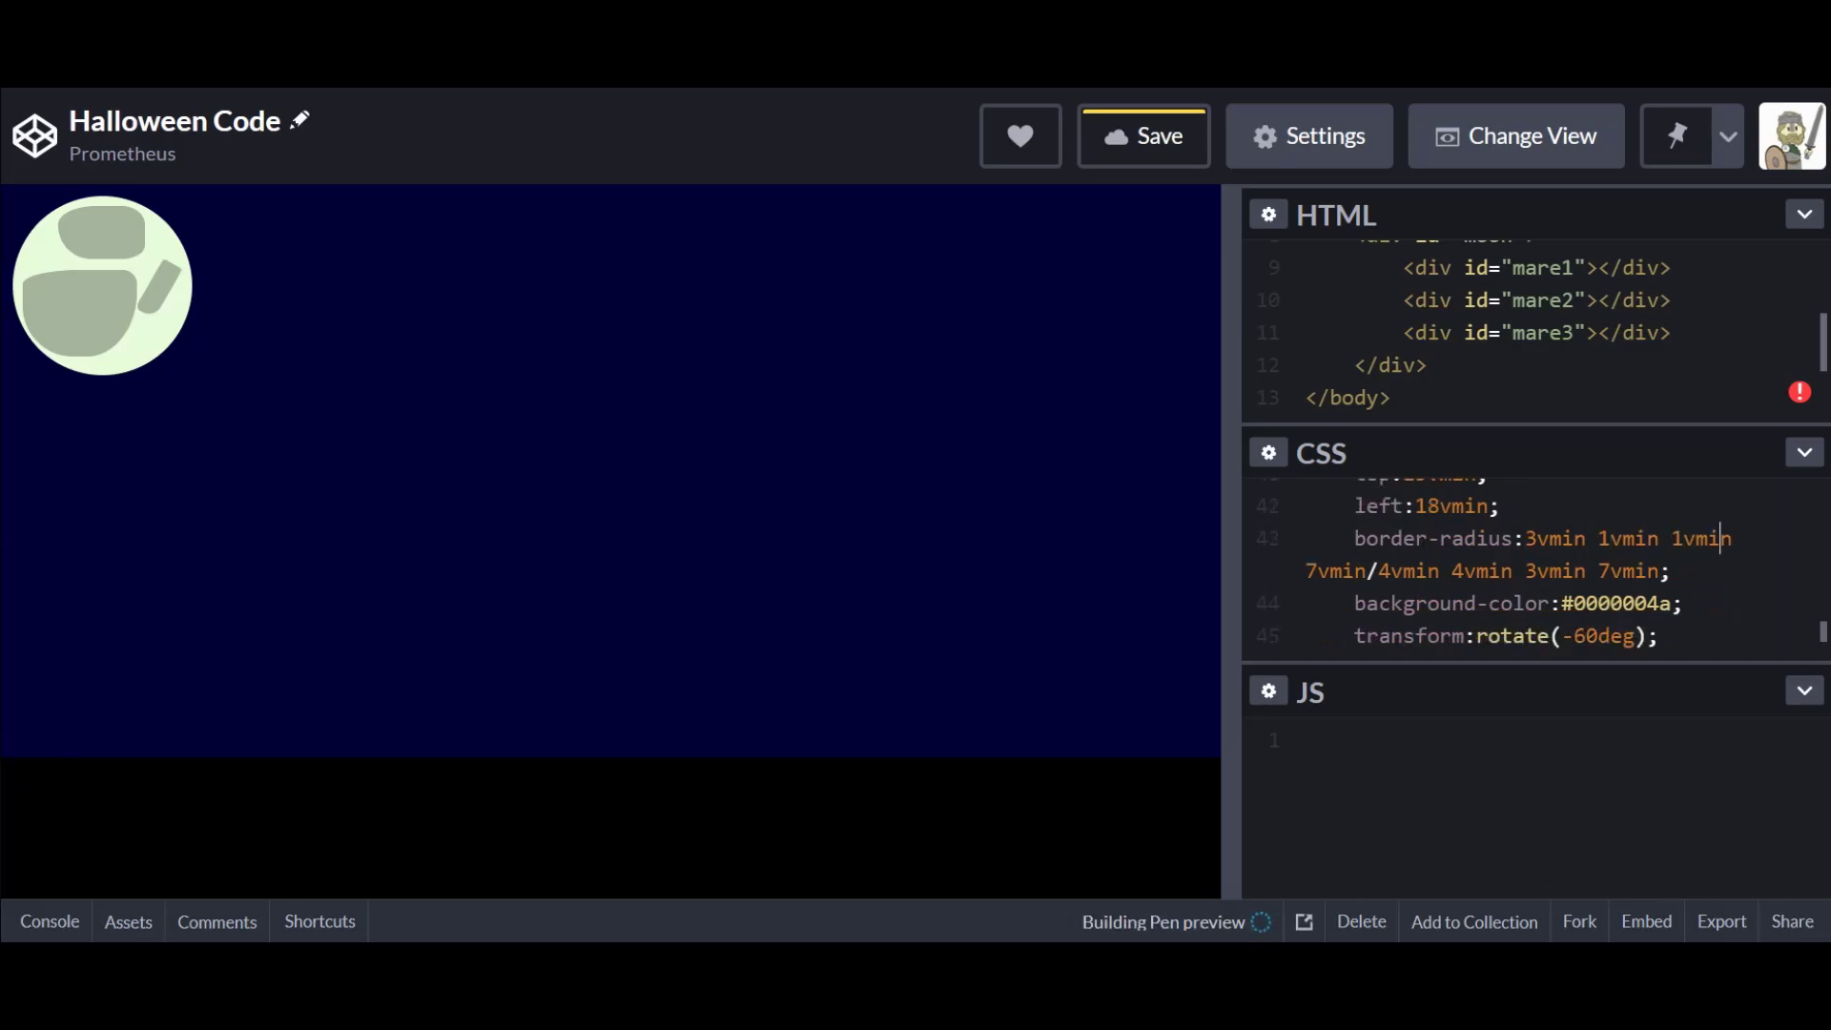
key("BackSpace")
type("2")
Change the vertical radii of #mare3's border-radius to 7vmin 8vmin 2vmin 9vmin.
key("Right")
key("Right")
key("Right")
key("Right")
key("Right")
key("Right")
key("BackSpace")
type("7")
key("Right")
key("Right")
key("Right")
key("Right")
key("Right")
key("Right")
key("BackSpace")
type("8")
key("Right")
key("Right")
key("Right")
key("Right")
key("Right")
key("Right")
key("BackSpace")
type("2")
key("Right")
key("Right")
key("Right")
key("Right")
key("Right")
key("BackSpace")
type("9")
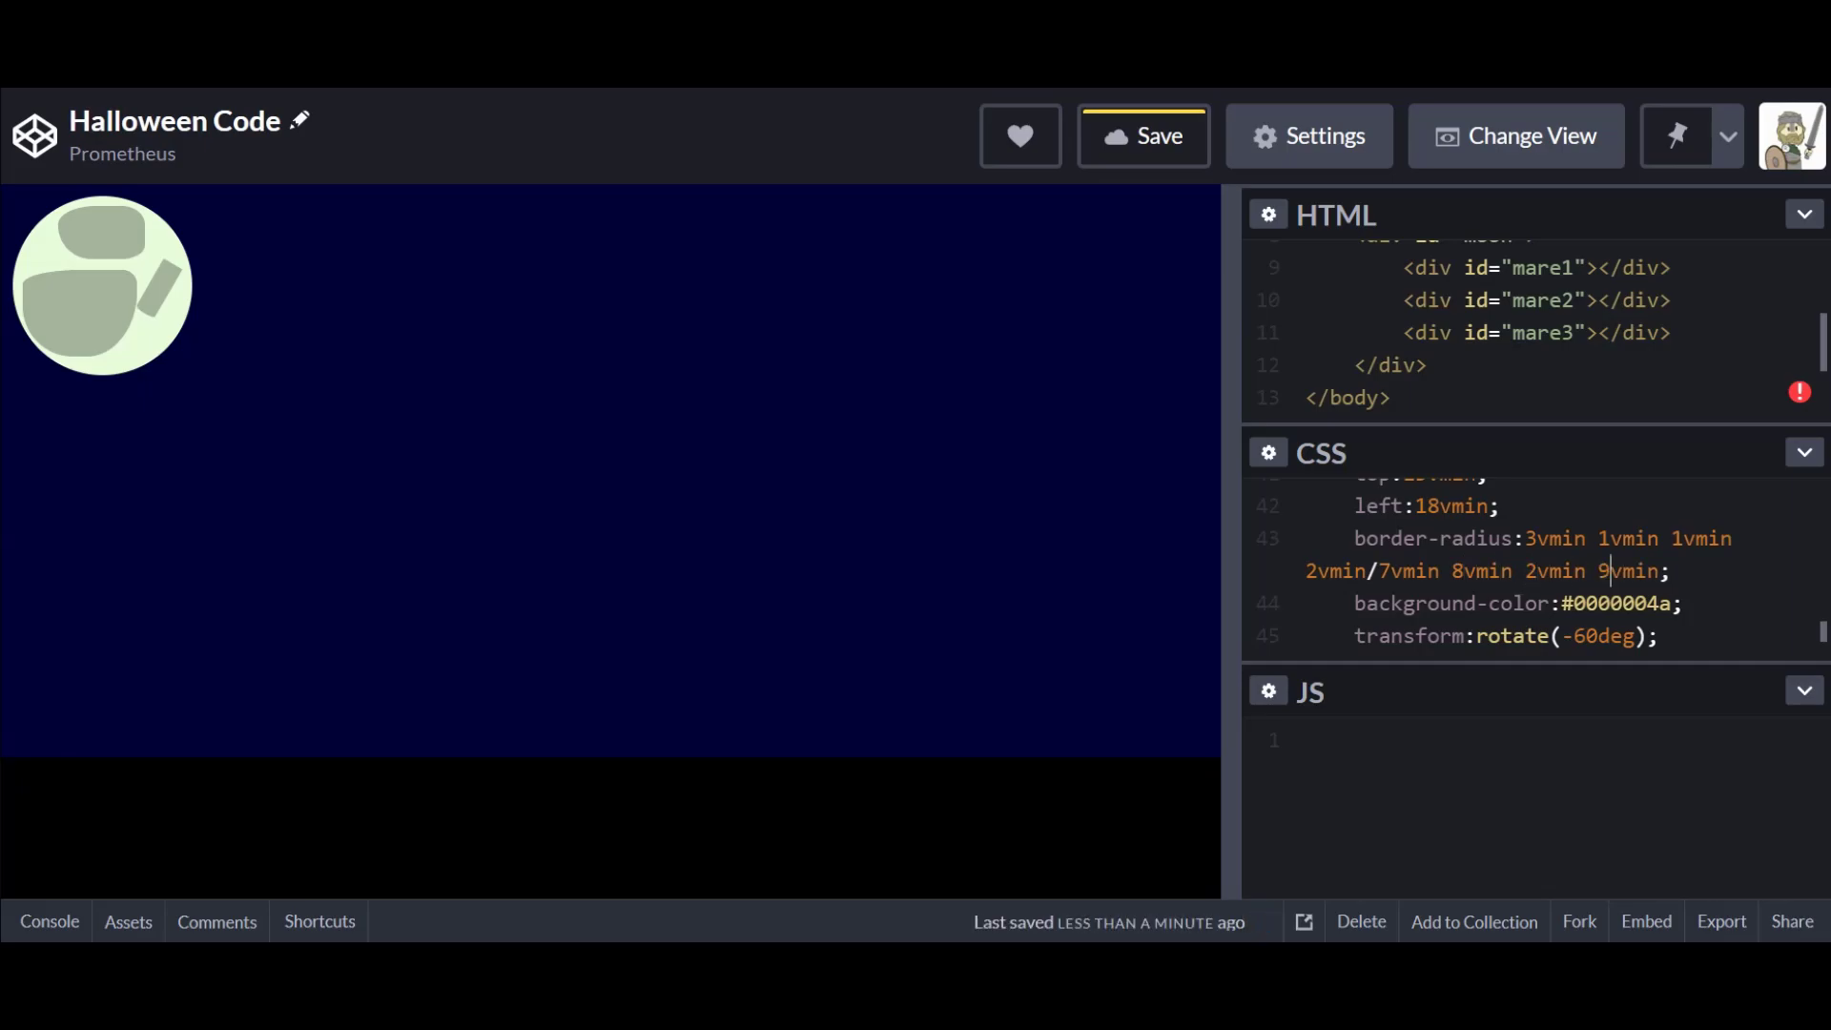
Reduce #mare3's border-radius to the single value 3vmin and set its top offset to 17vmin.
left_click(1537, 538)
left_click_drag(1661, 570, 1585, 538)
key("BackSpace")
scroll(1526, 567, "up", 1)
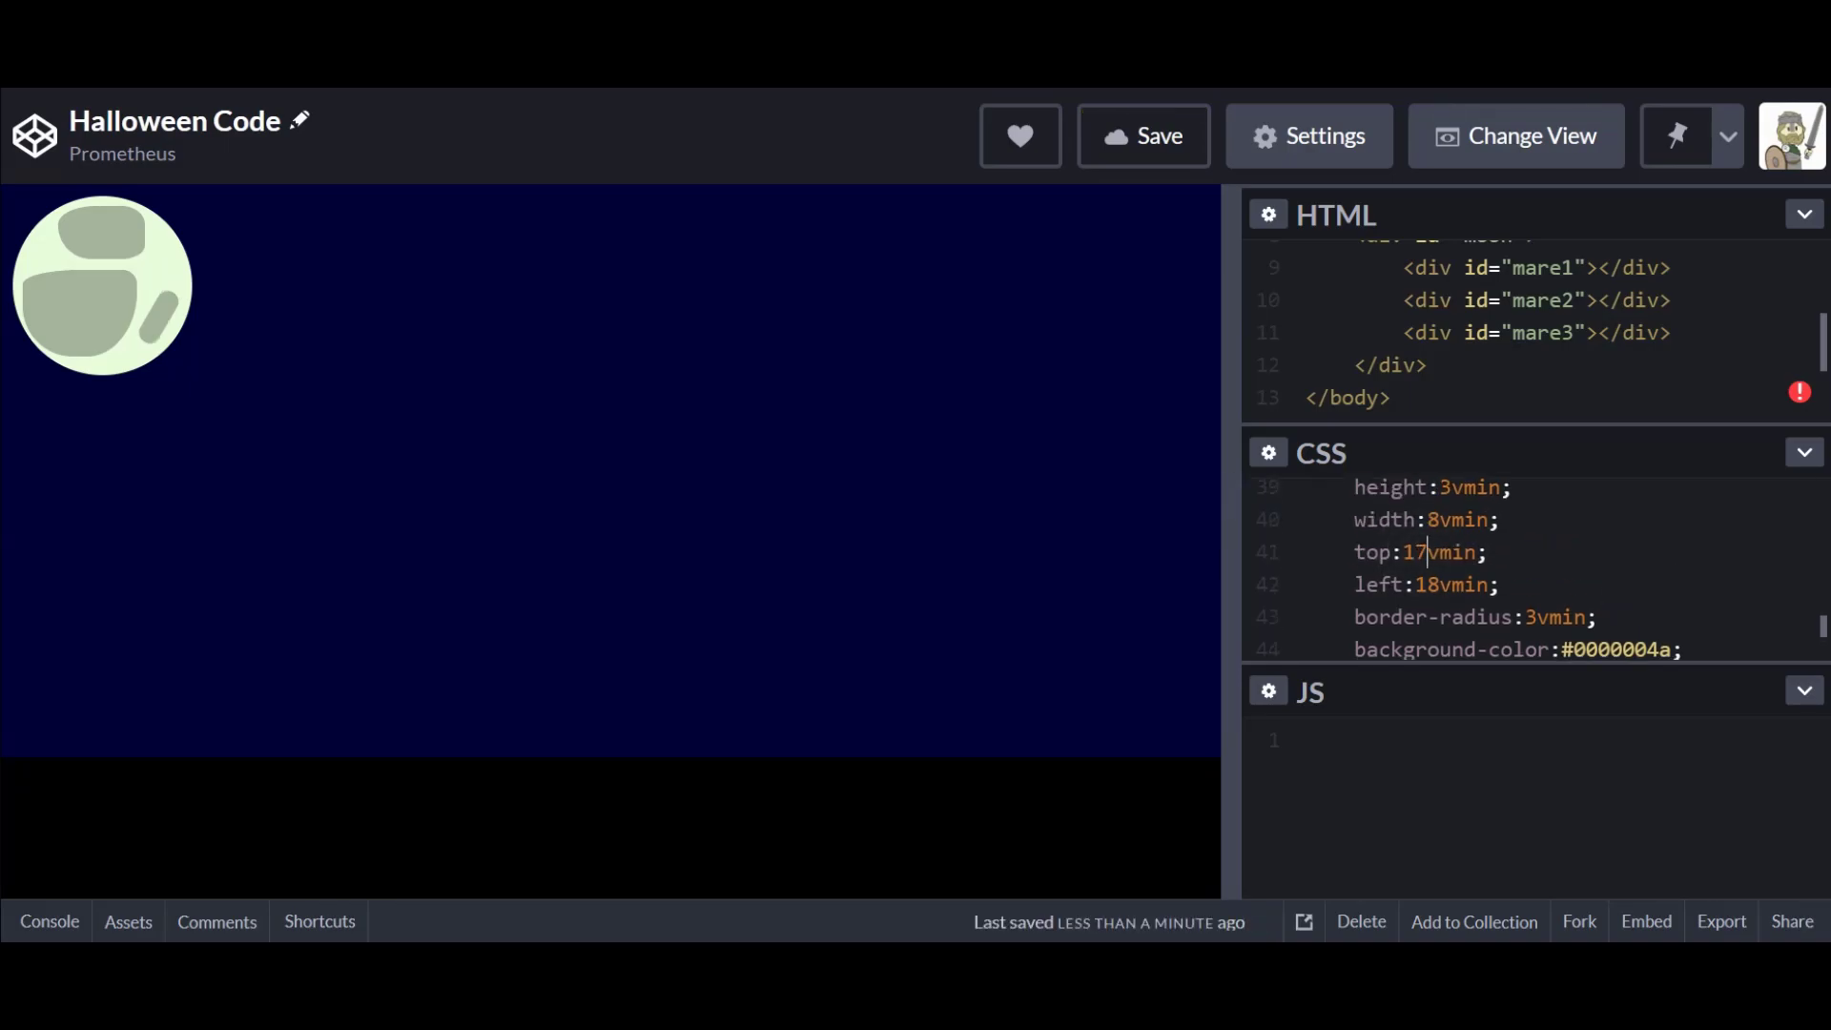
Add a div with id "cloud" after the moon div, leaving an empty line before its closing tag.
left_click(1427, 365)
key("Return")
type("<div id=\"cl")
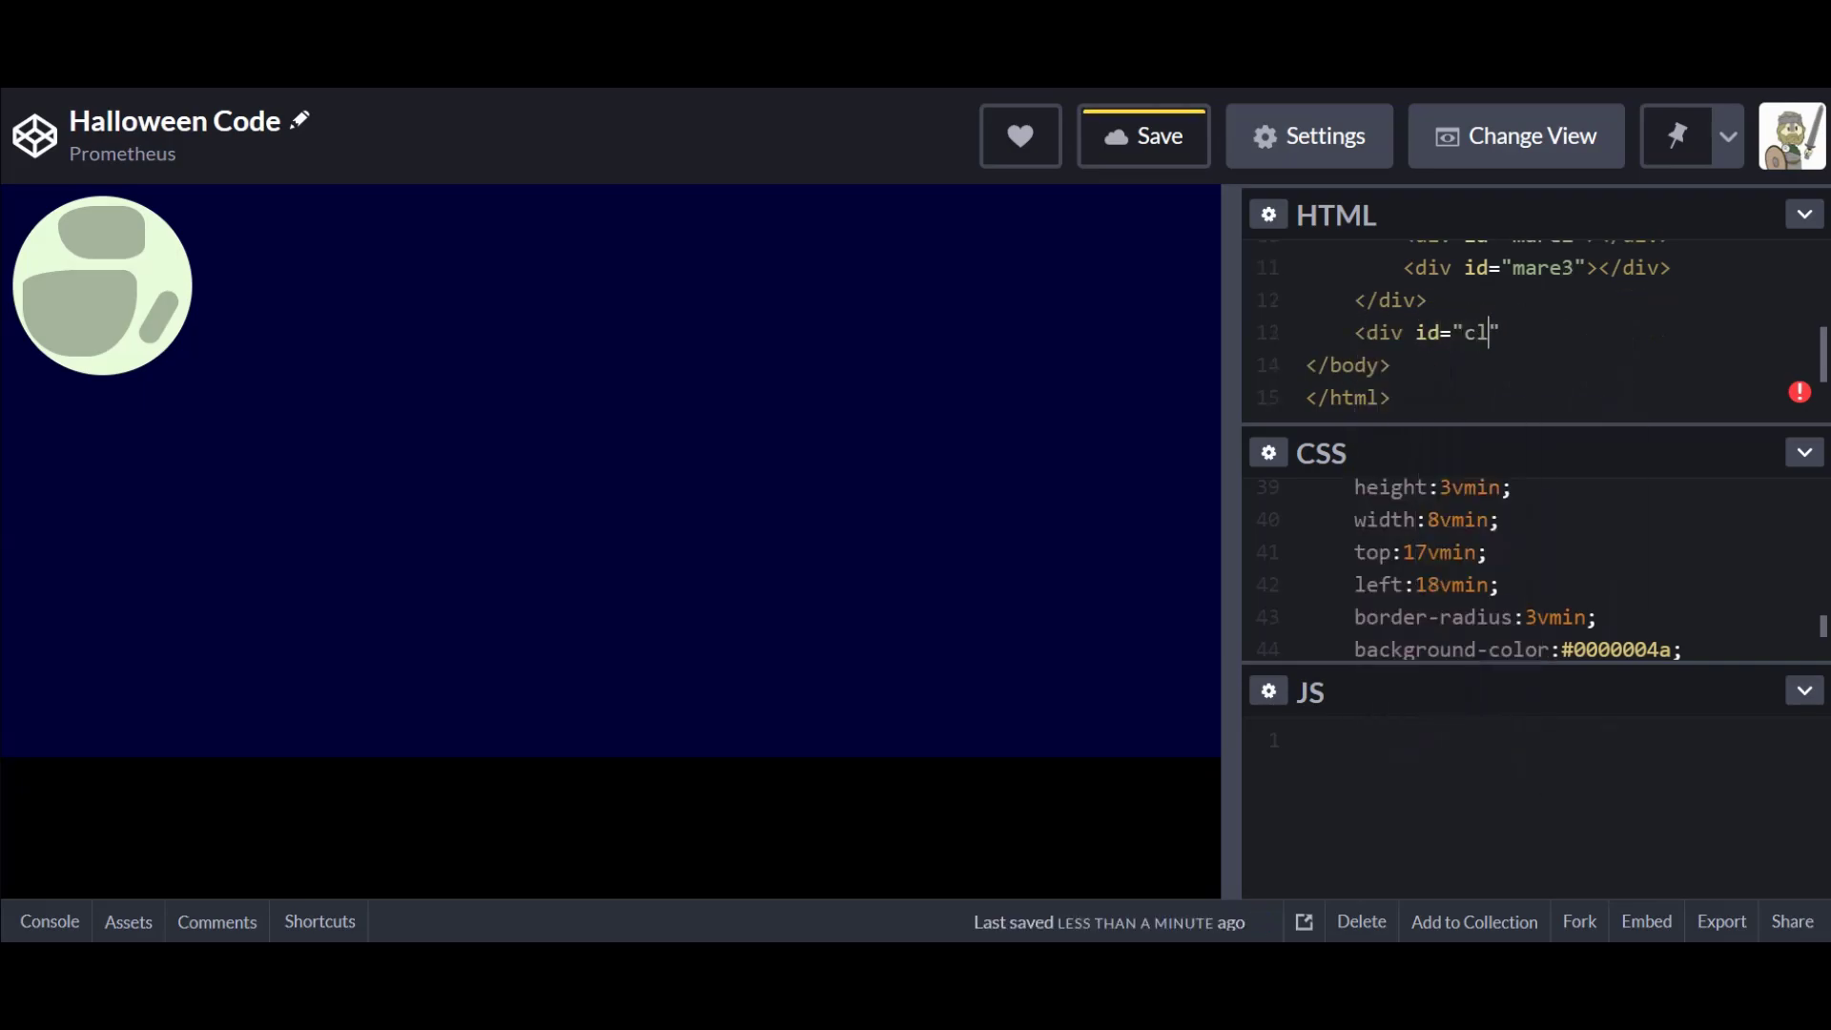
type("oud\">")
key("Return")
key("Return")
type("</")
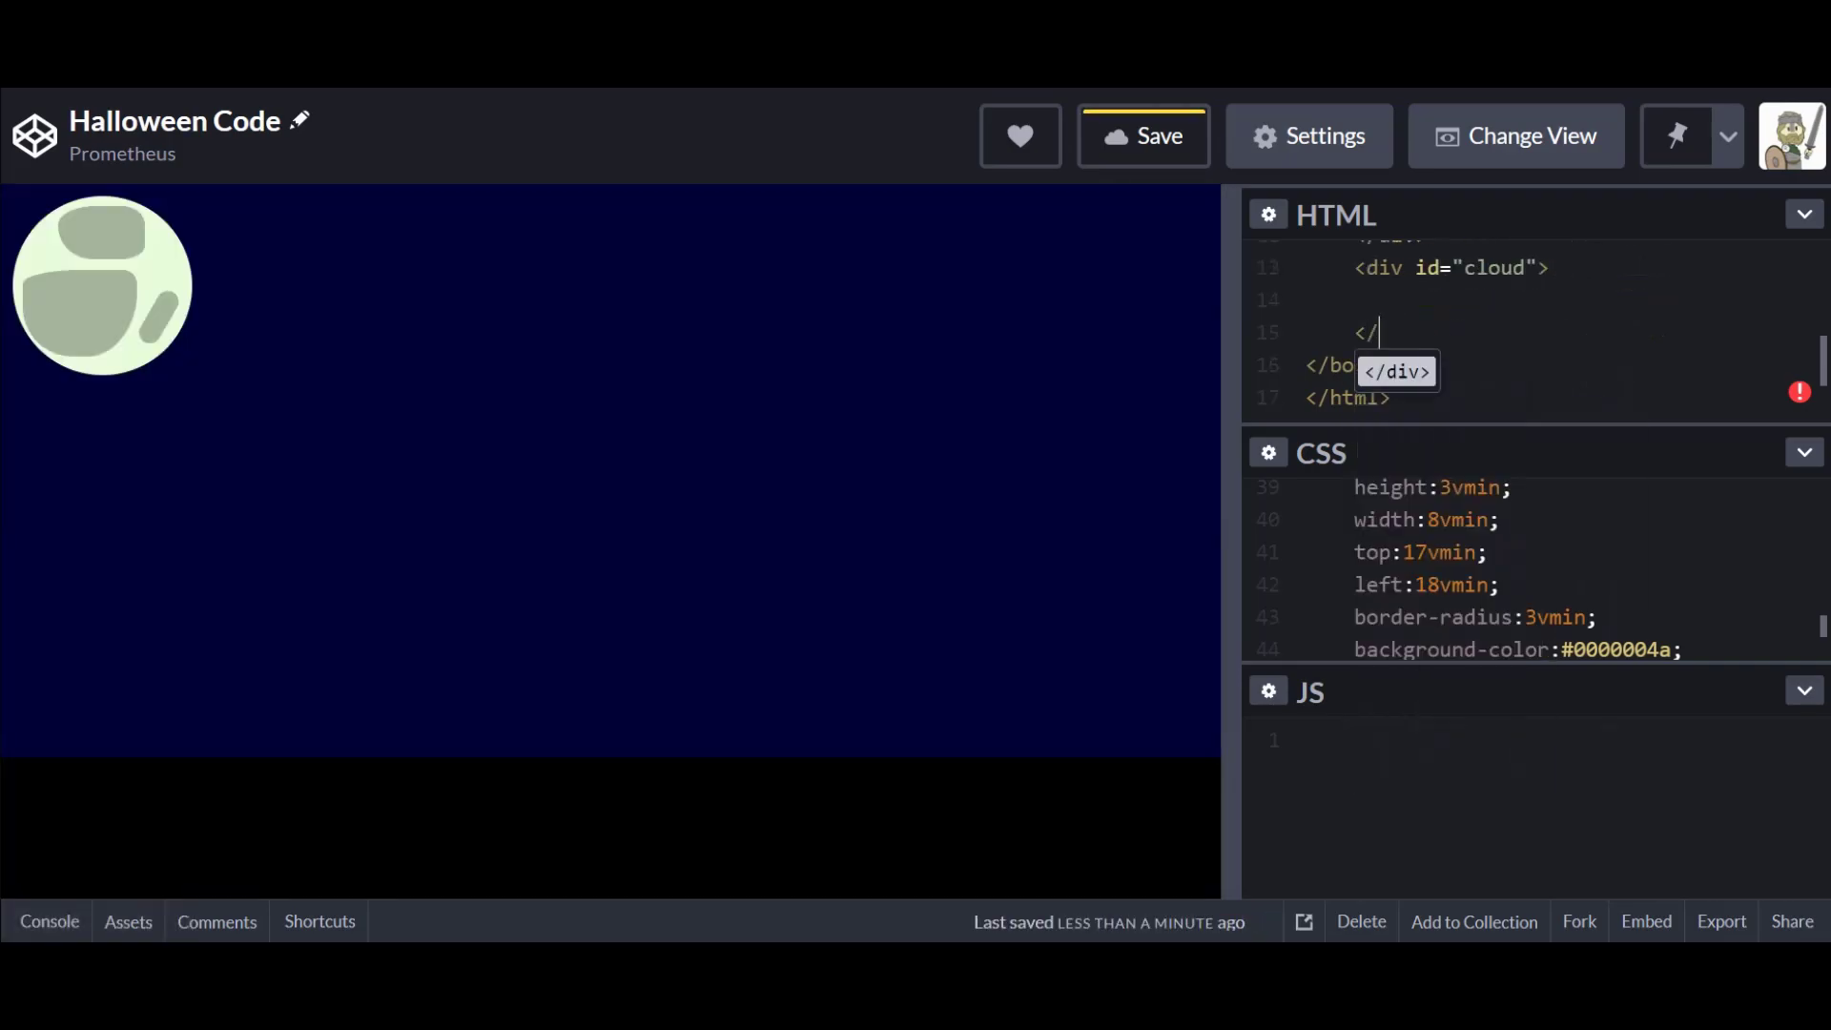
type("div>")
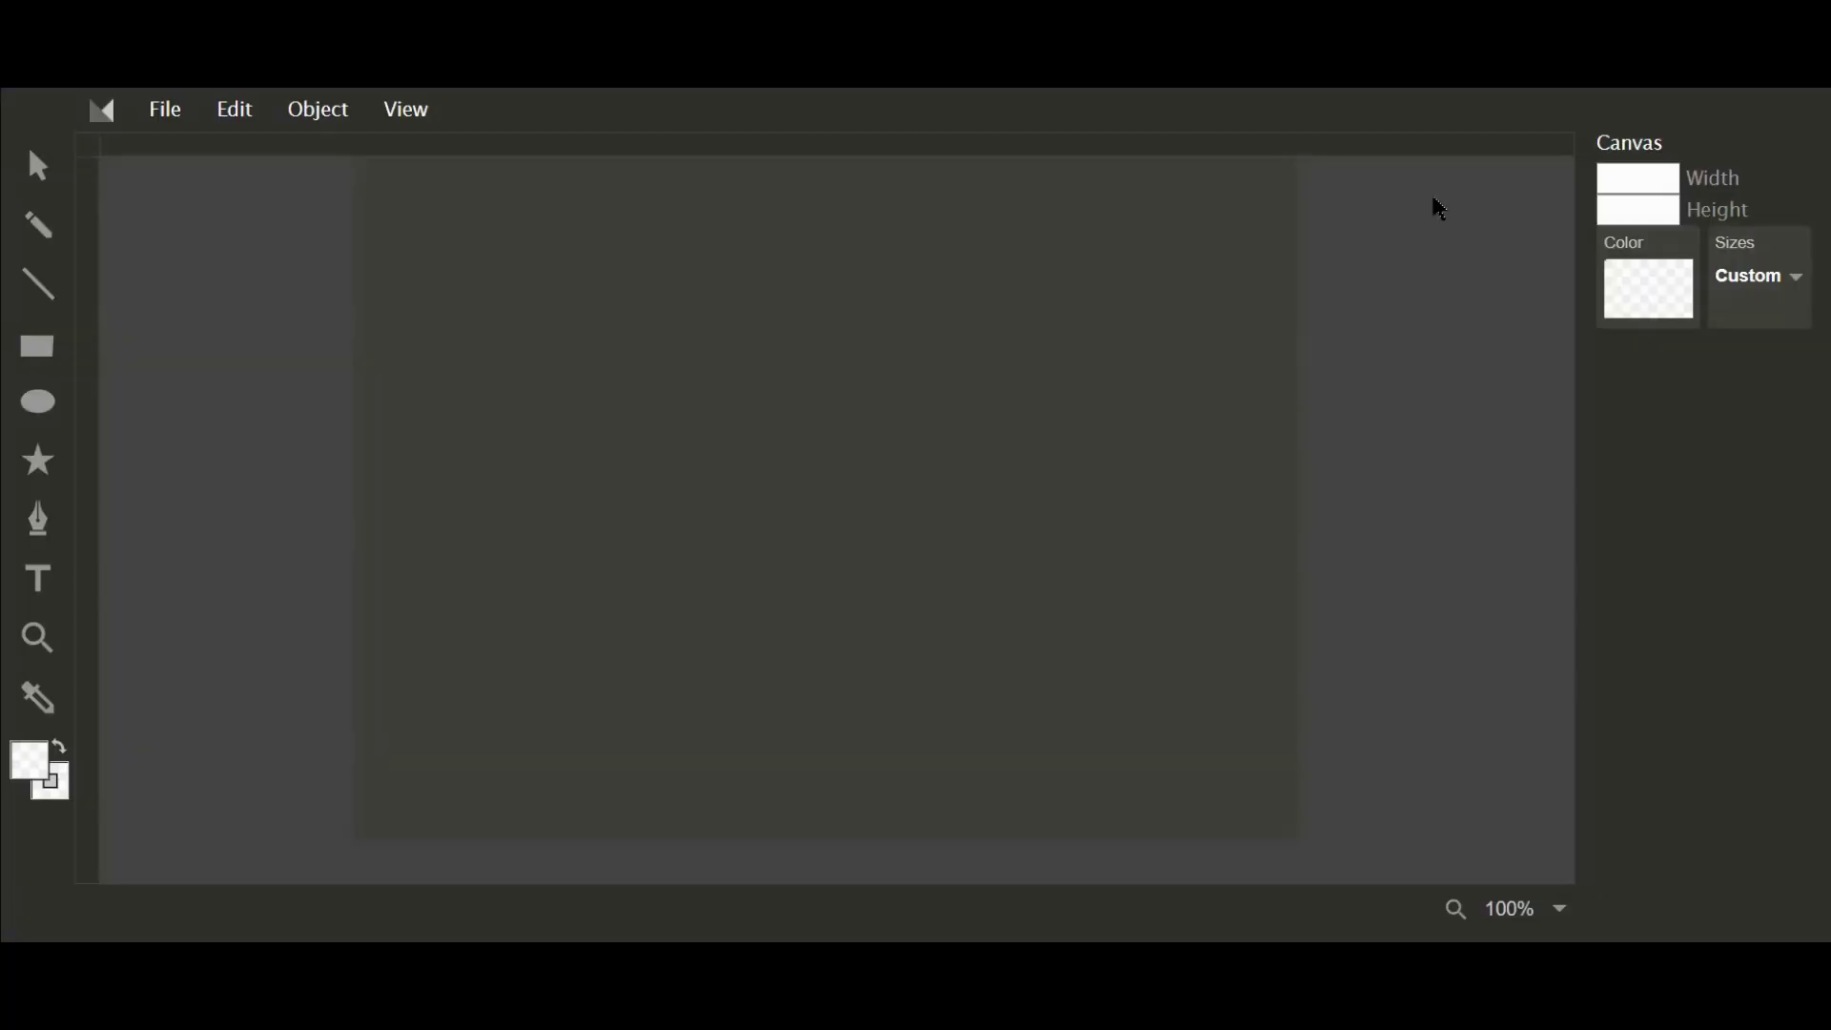
Switch to Method Draw and draw four overlapping circles and ellipses as the puffs of a cloud.
left_click(37, 406)
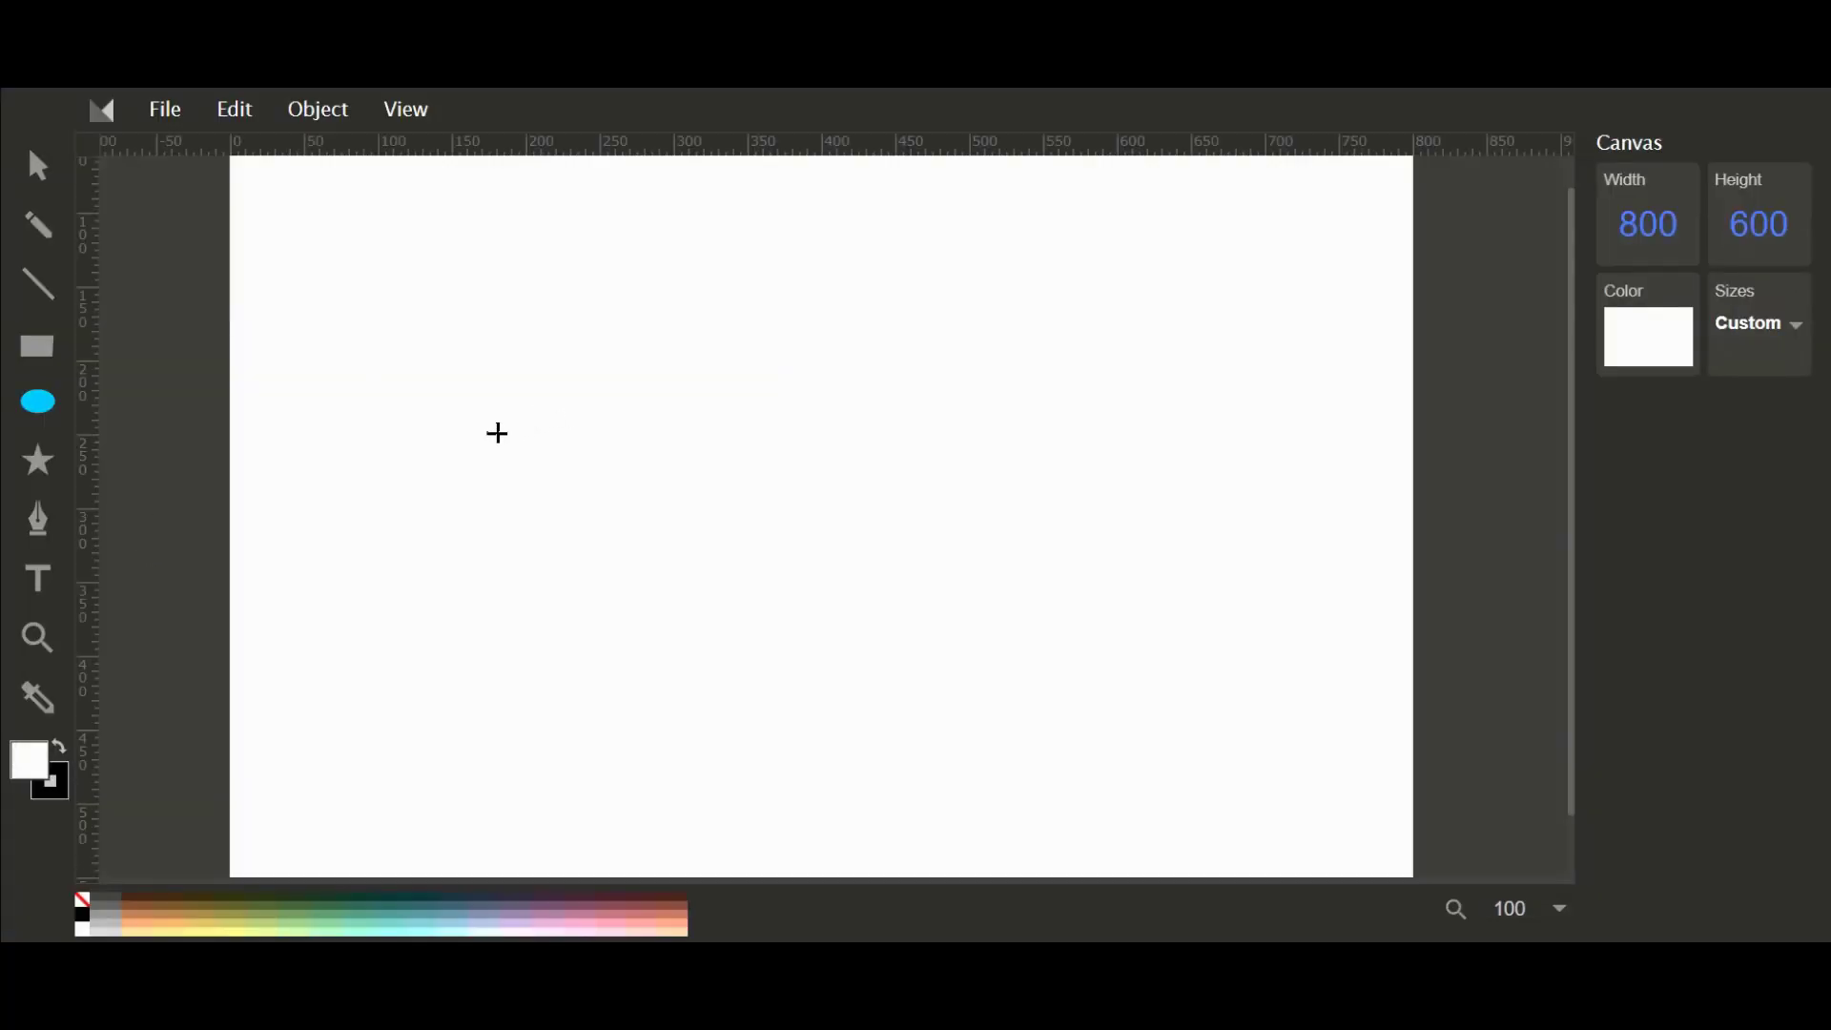
mouse_move(497, 433)
left_mouse_down()
mouse_move(691, 332)
mouse_move(597, 347)
left_mouse_up()
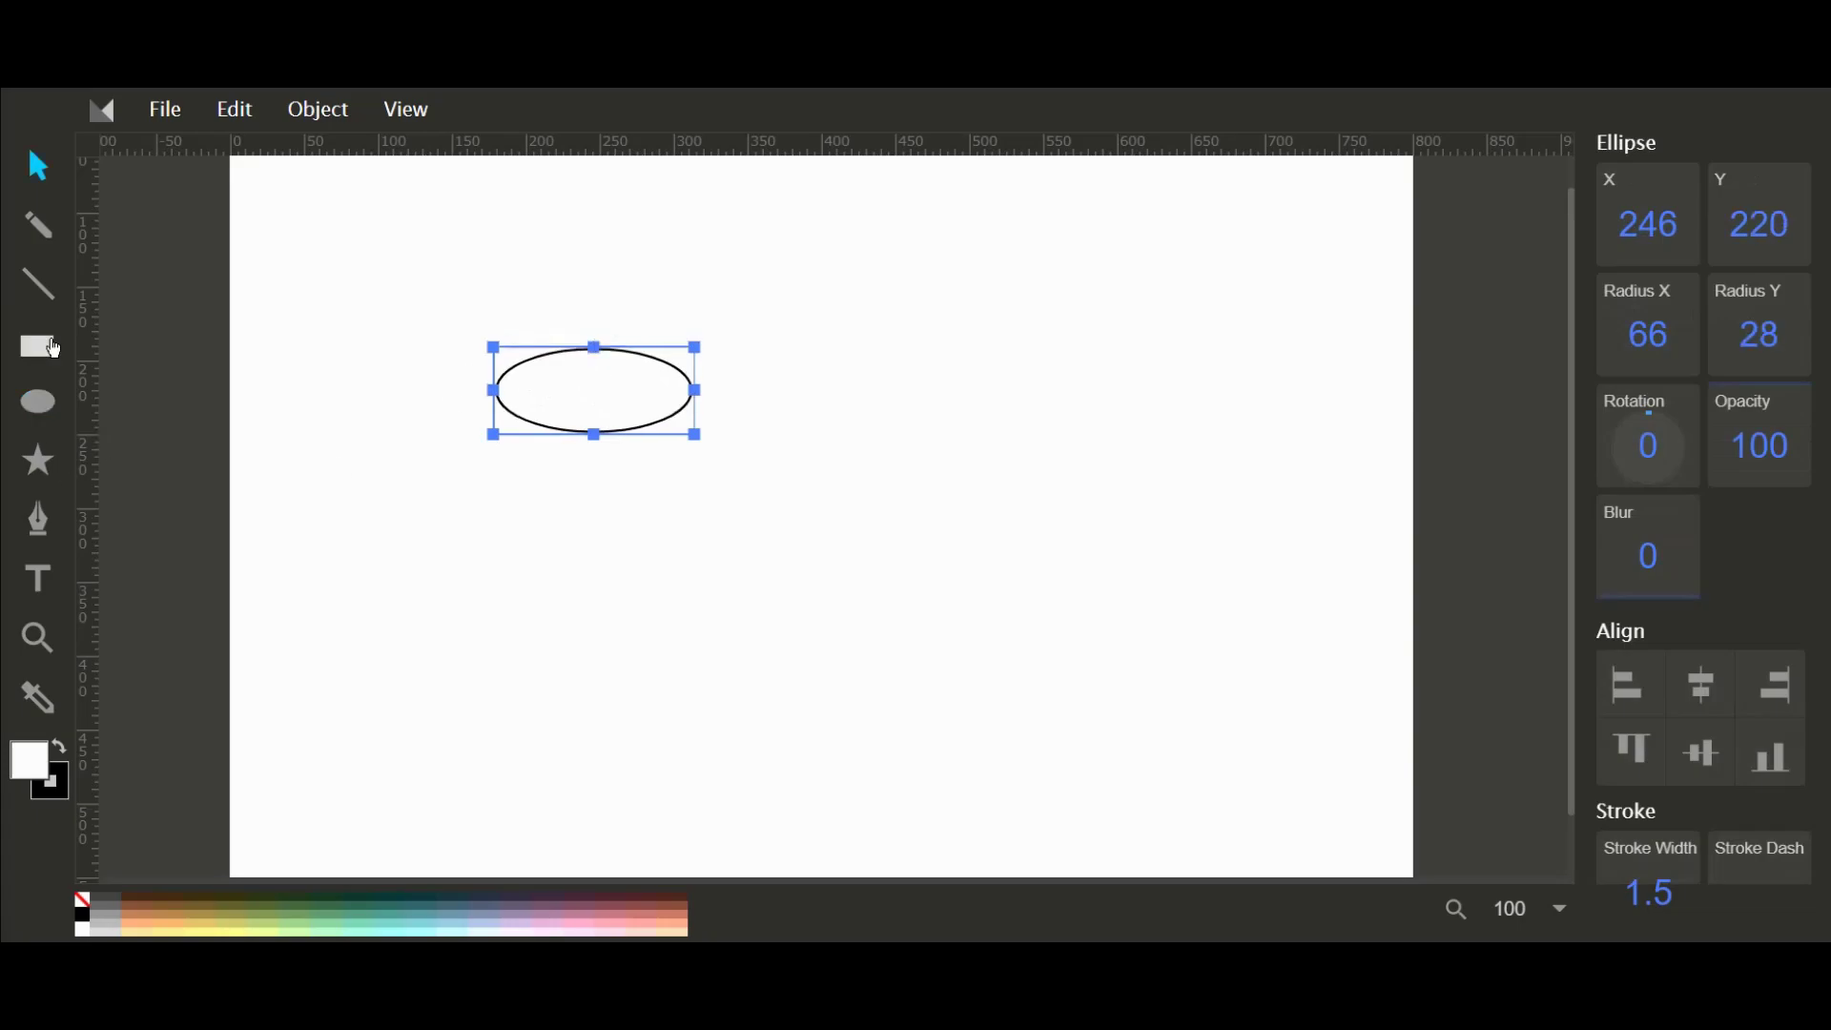
mouse_move(494, 390)
left_mouse_down()
mouse_move(611, 390)
mouse_move(644, 486)
left_mouse_up()
left_click(588, 440)
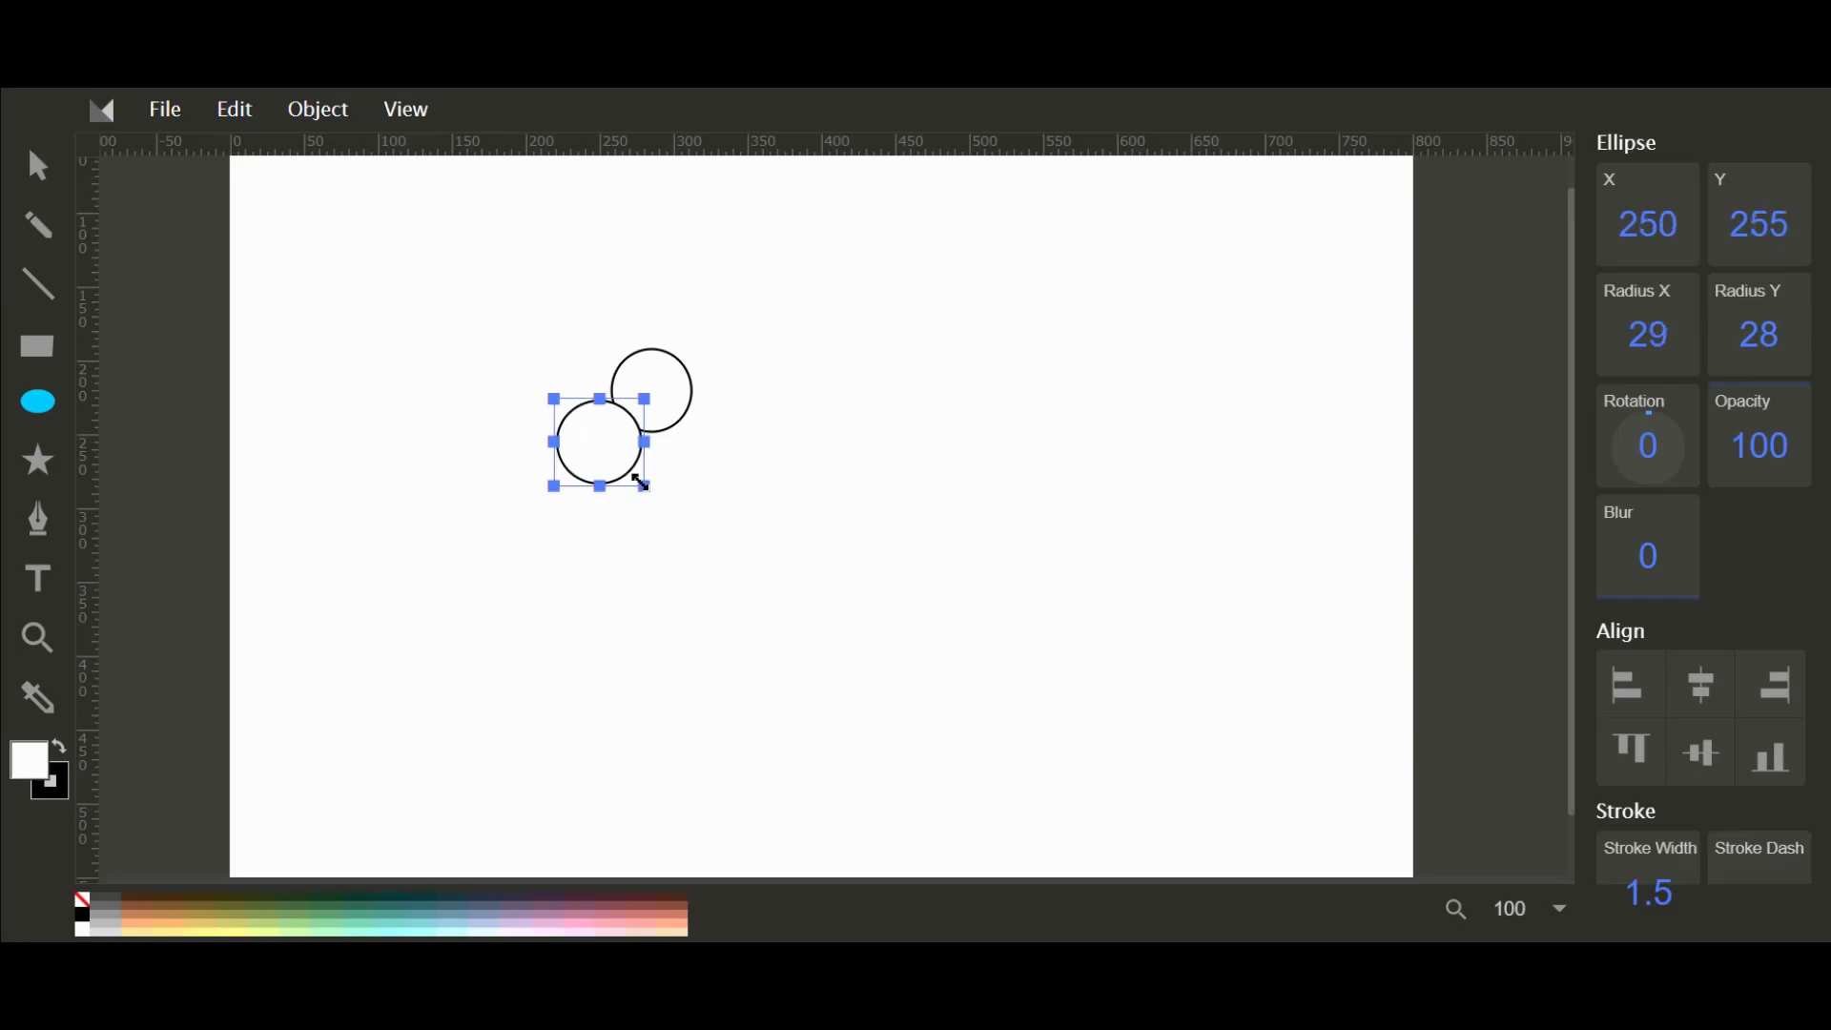
left_click_drag(676, 389, 795, 484)
Draw a thin horizontal rectangle along the bottom of the cloud puffs and nudge it into place as the base.
key("r")
mouse_move(575, 467)
left_mouse_down()
mouse_move(810, 478)
mouse_move(774, 477)
left_mouse_up()
key("shift+Right")
key("Down")
key("Down")
key("Down")
key("Escape")
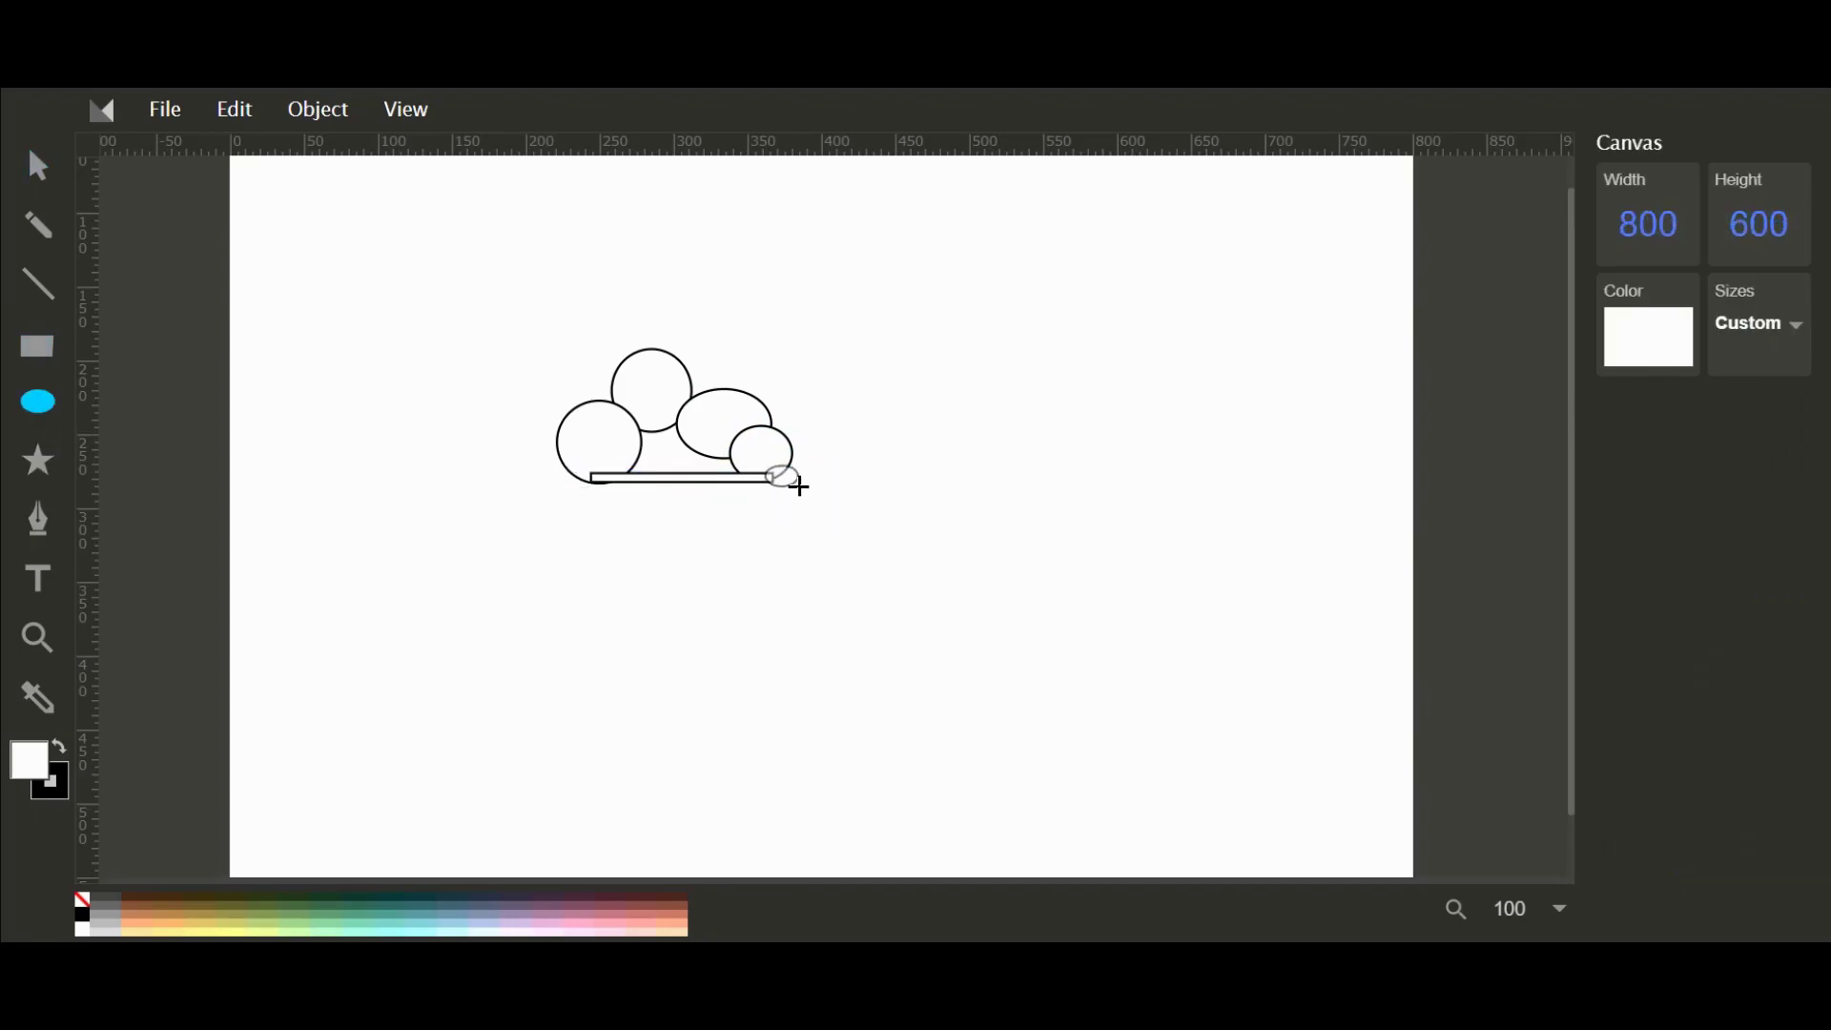
Draw a small ellipse with radii of about 11 by 7 at the base's right end and a rectangle filling the cloud's middle.
left_click_drag(799, 487, 799, 487)
key("r")
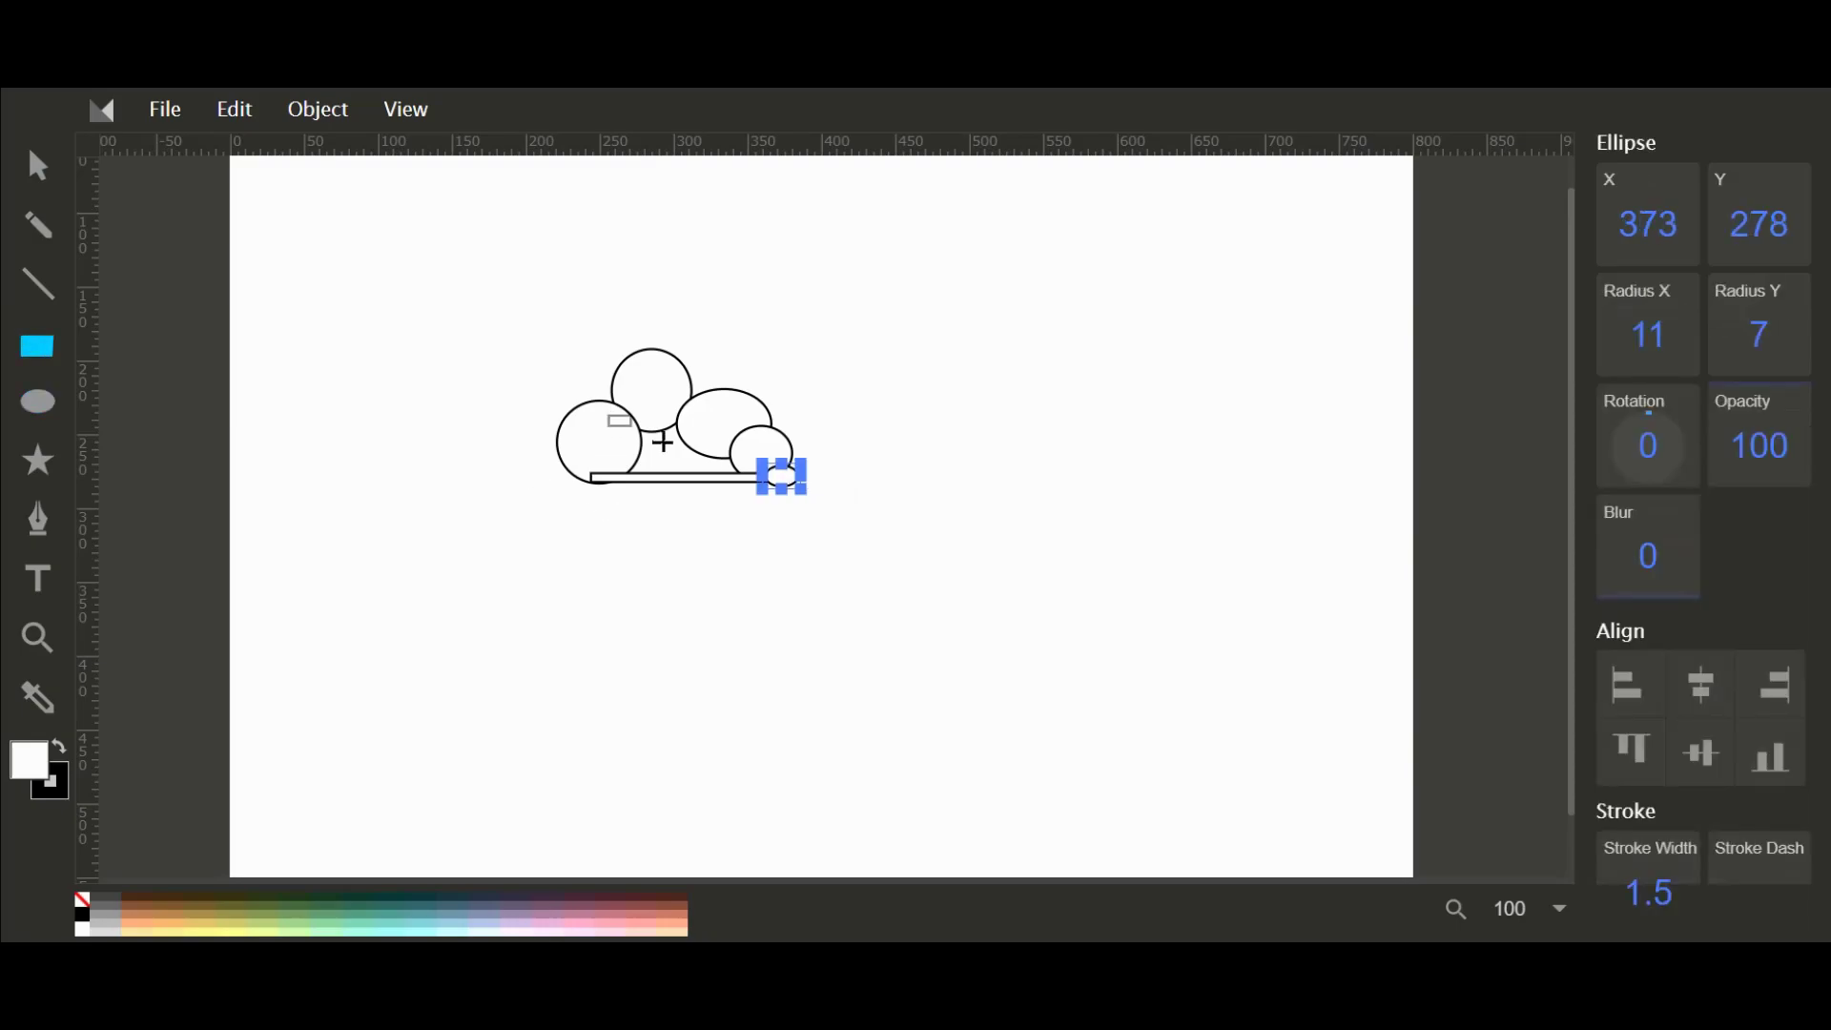
left_click_drag(663, 441, 751, 477)
Select all the cloud shapes and set their stroke color's alpha to 0%.
key("ctrl+a")
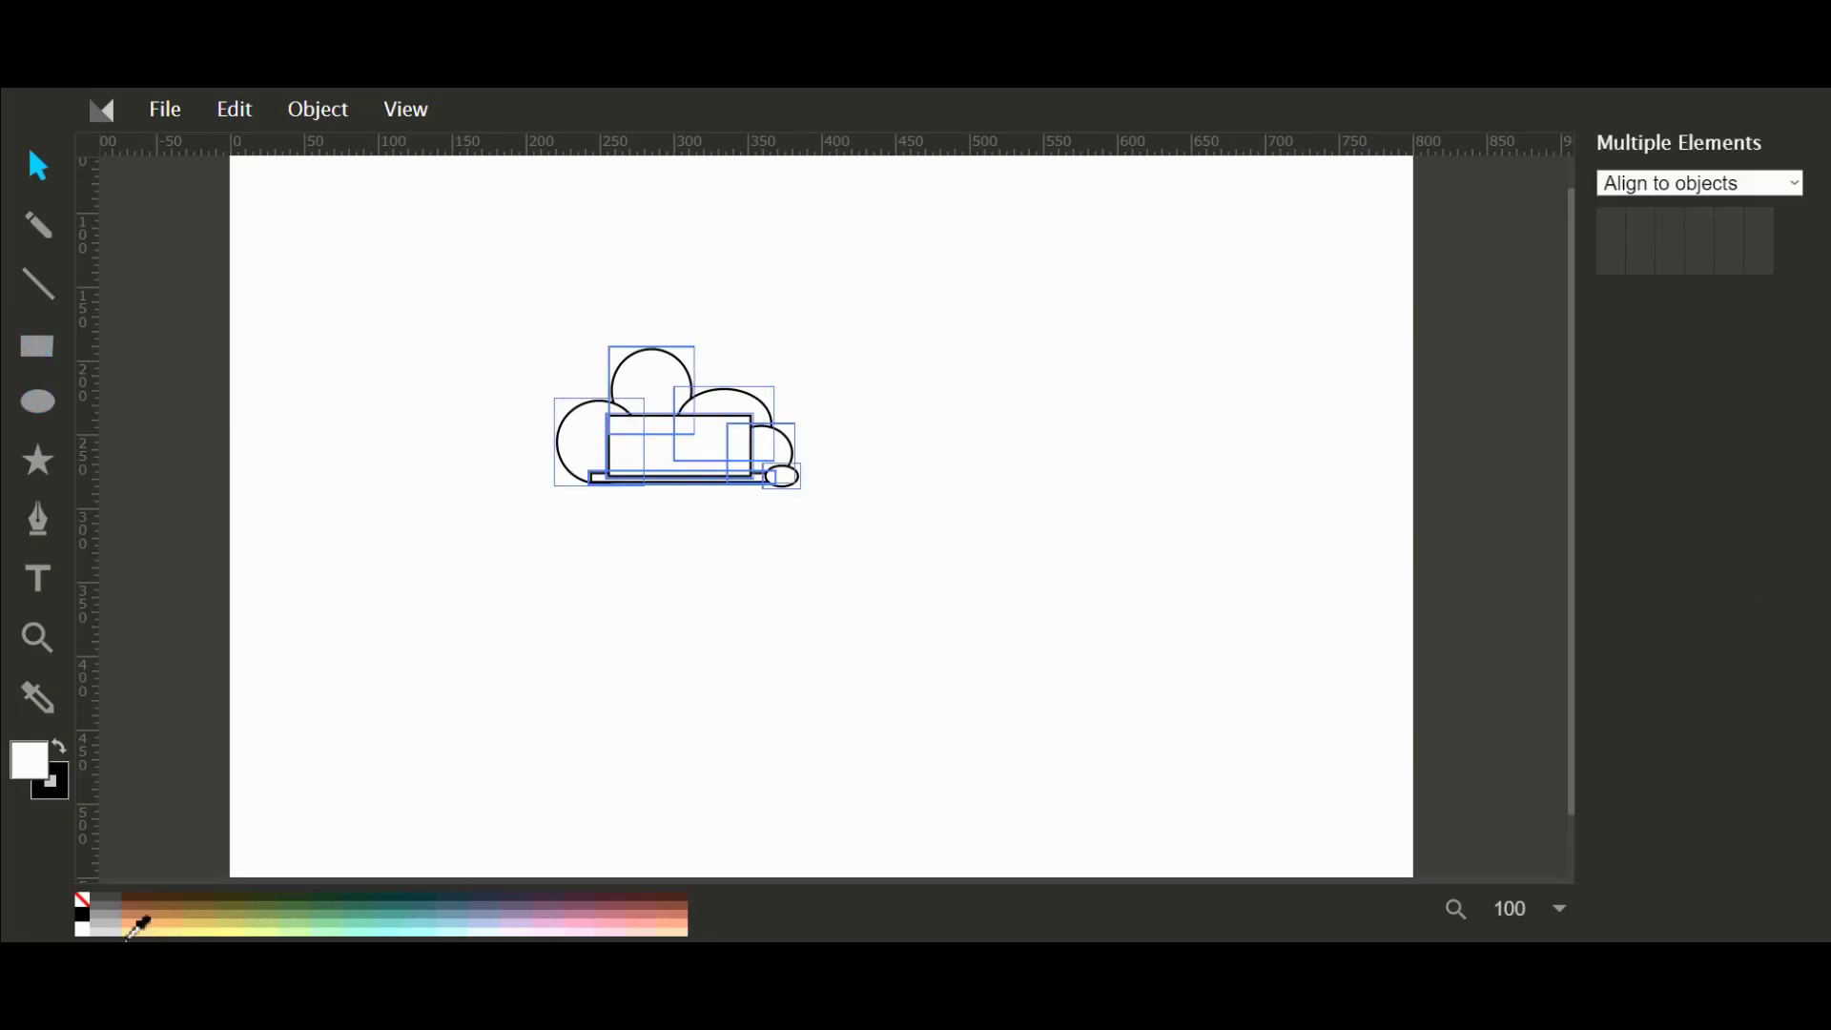
left_click(52, 784)
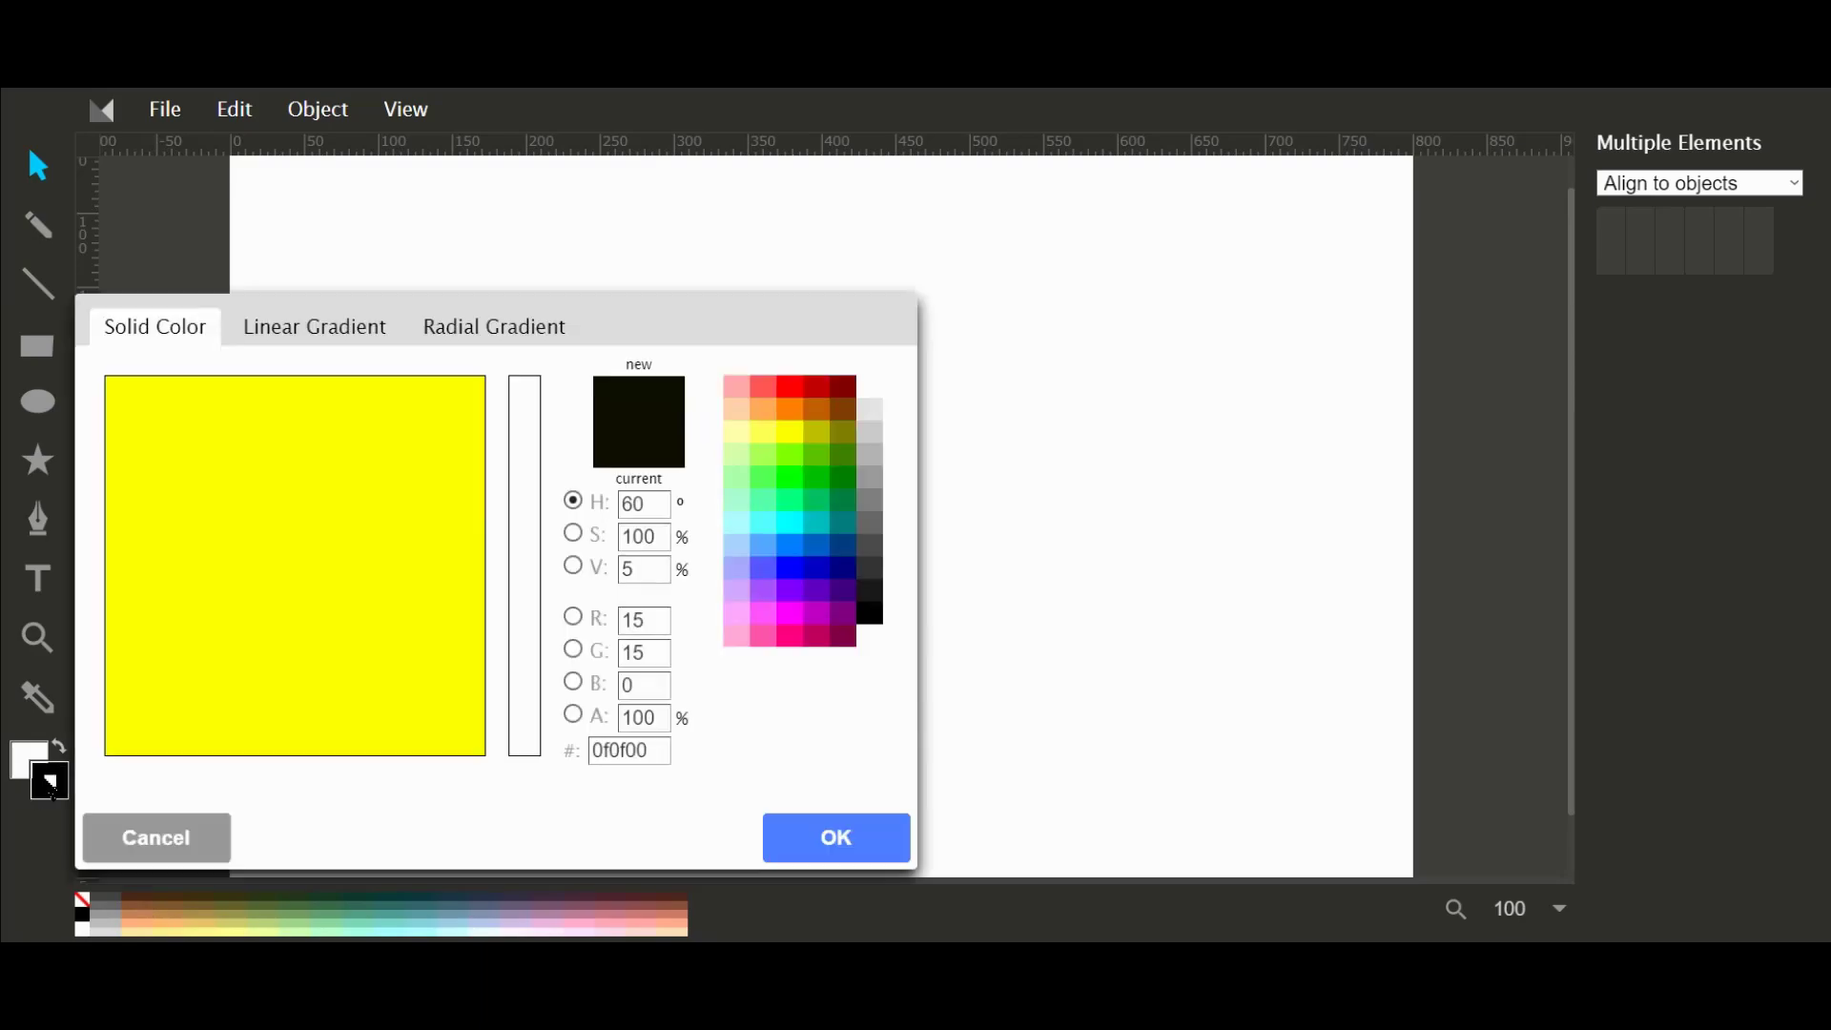
double_click(650, 729)
type("0")
key("Return")
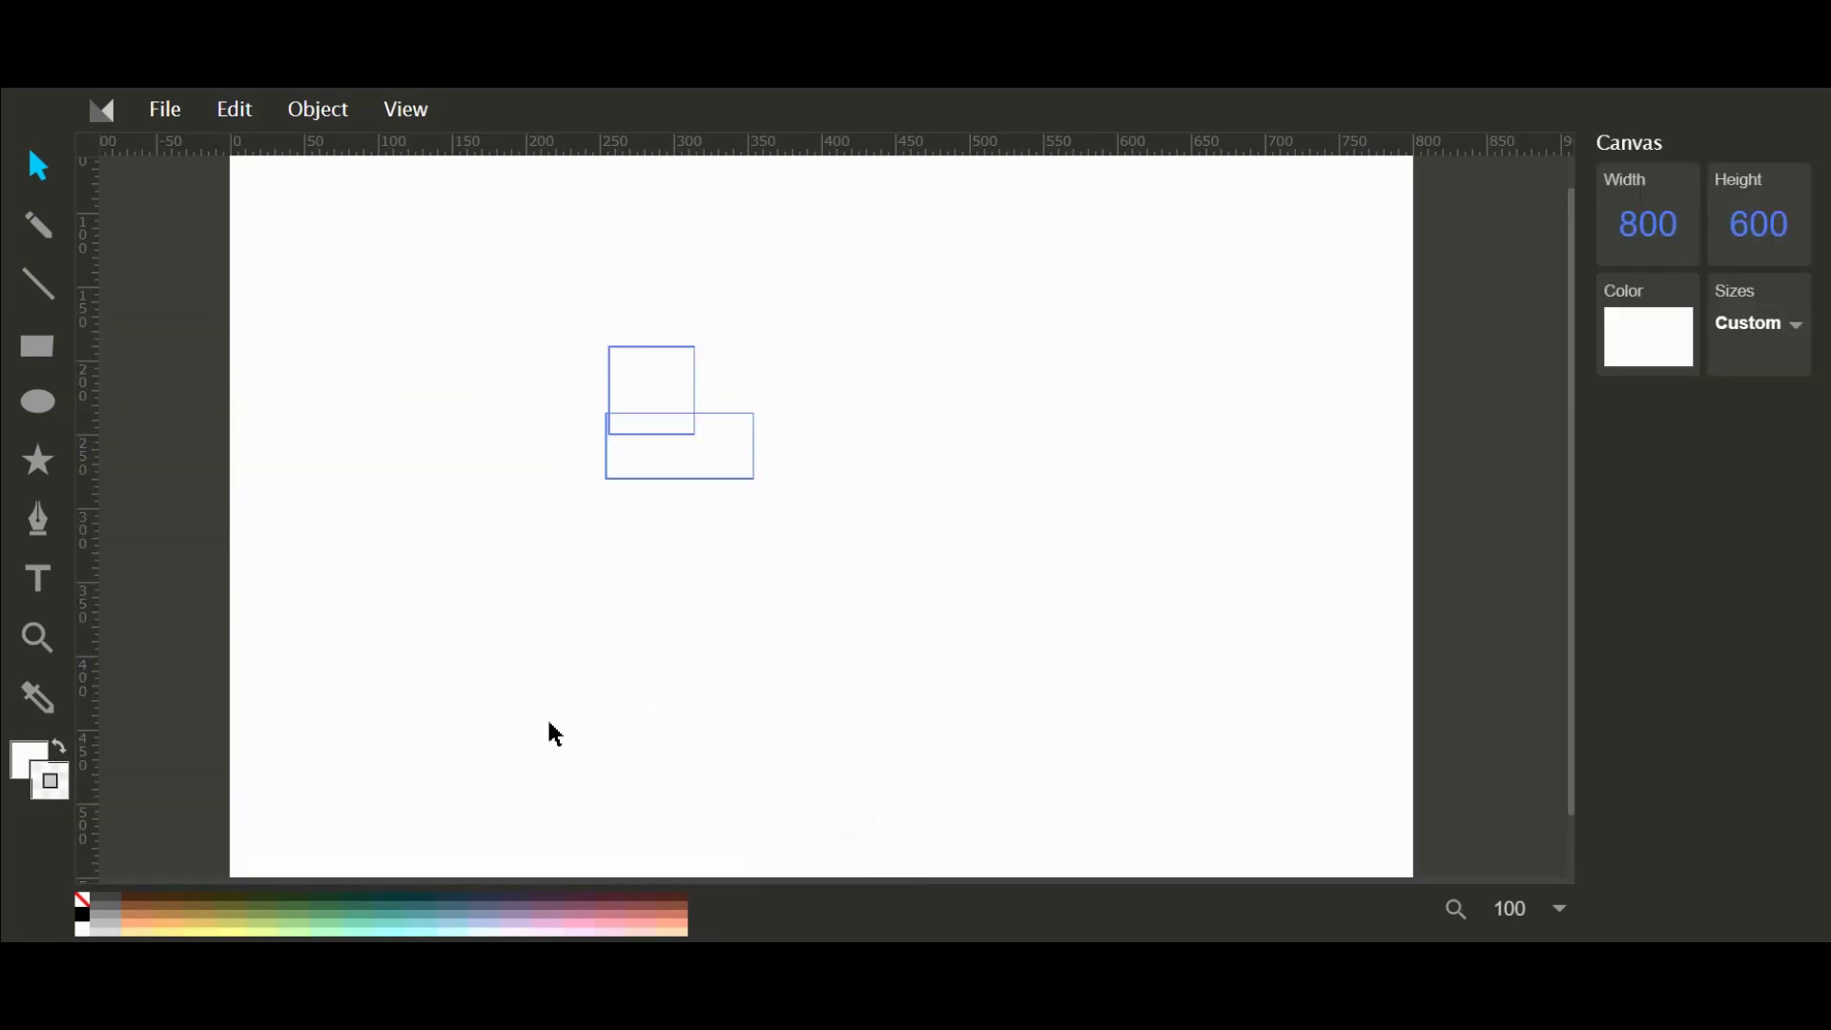
Choose a neutral gray as the fill color in the solid color picker.
left_click(28, 753)
left_click_drag(220, 604, 103, 572)
left_click(873, 835)
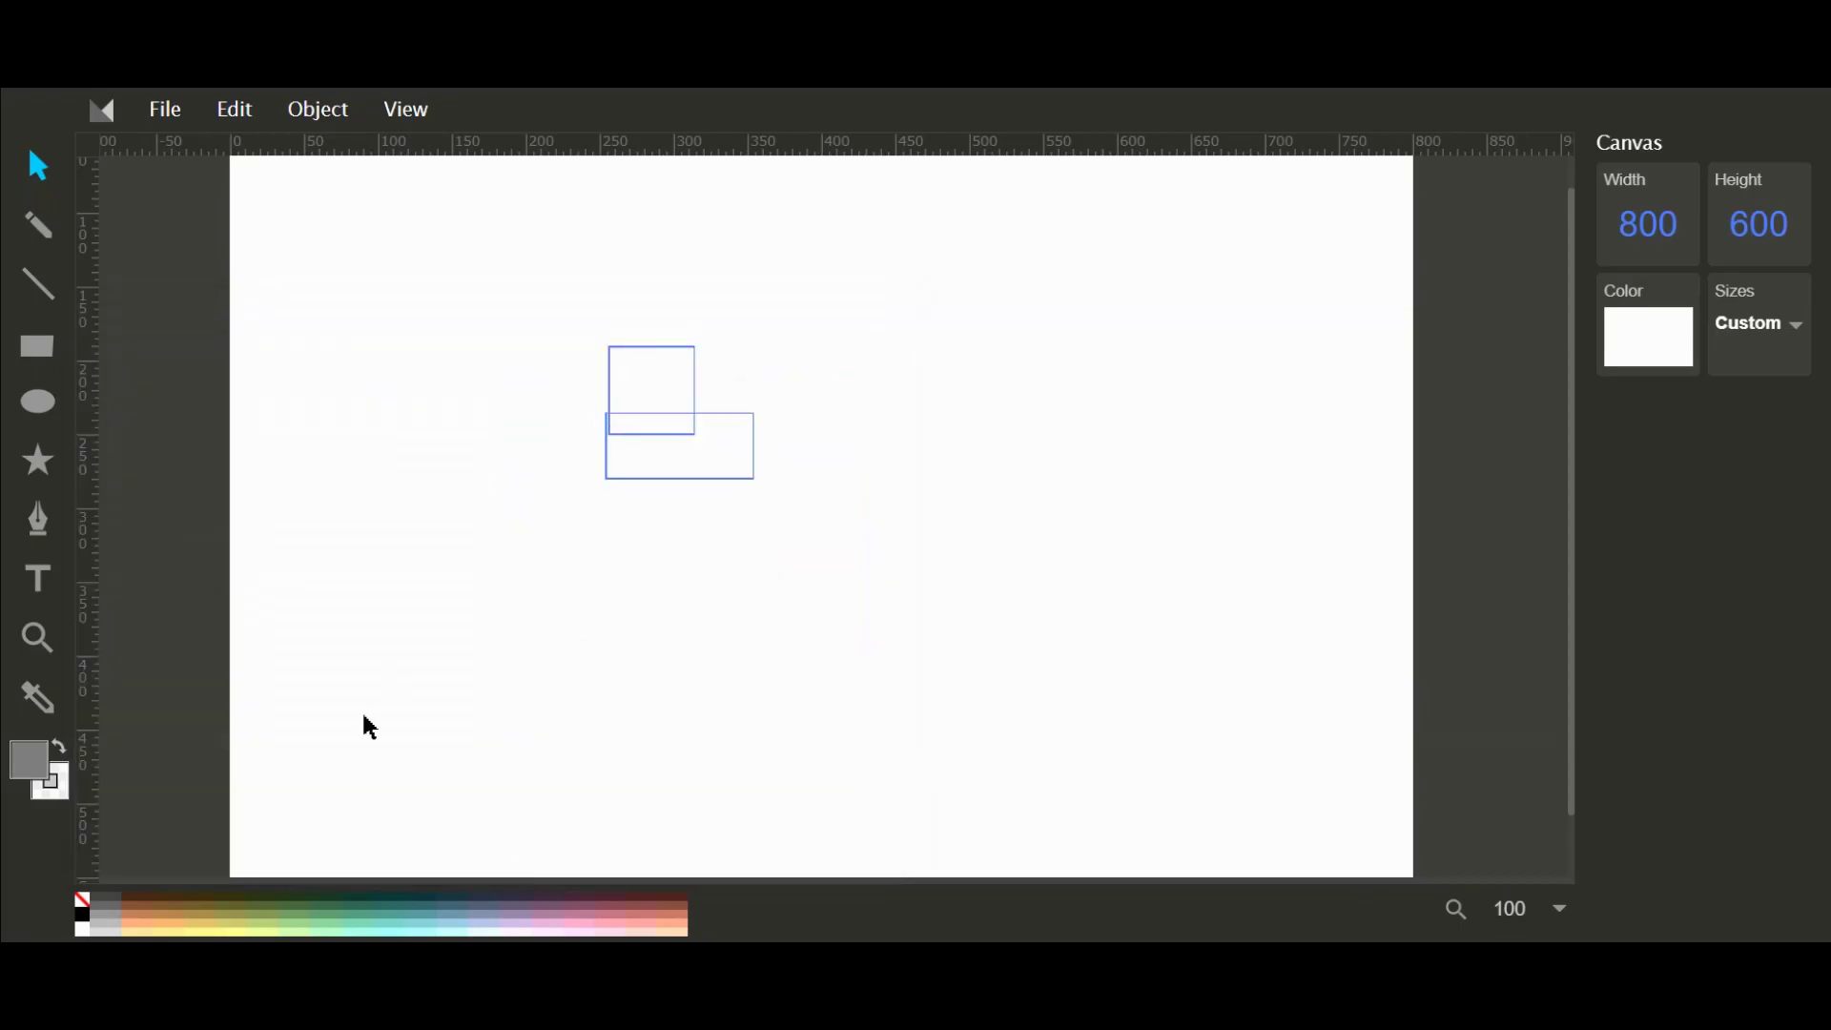
Select all the cloud shapes and fill them with the lighter gray #999999.
key("ctrl+a")
left_click(100, 897)
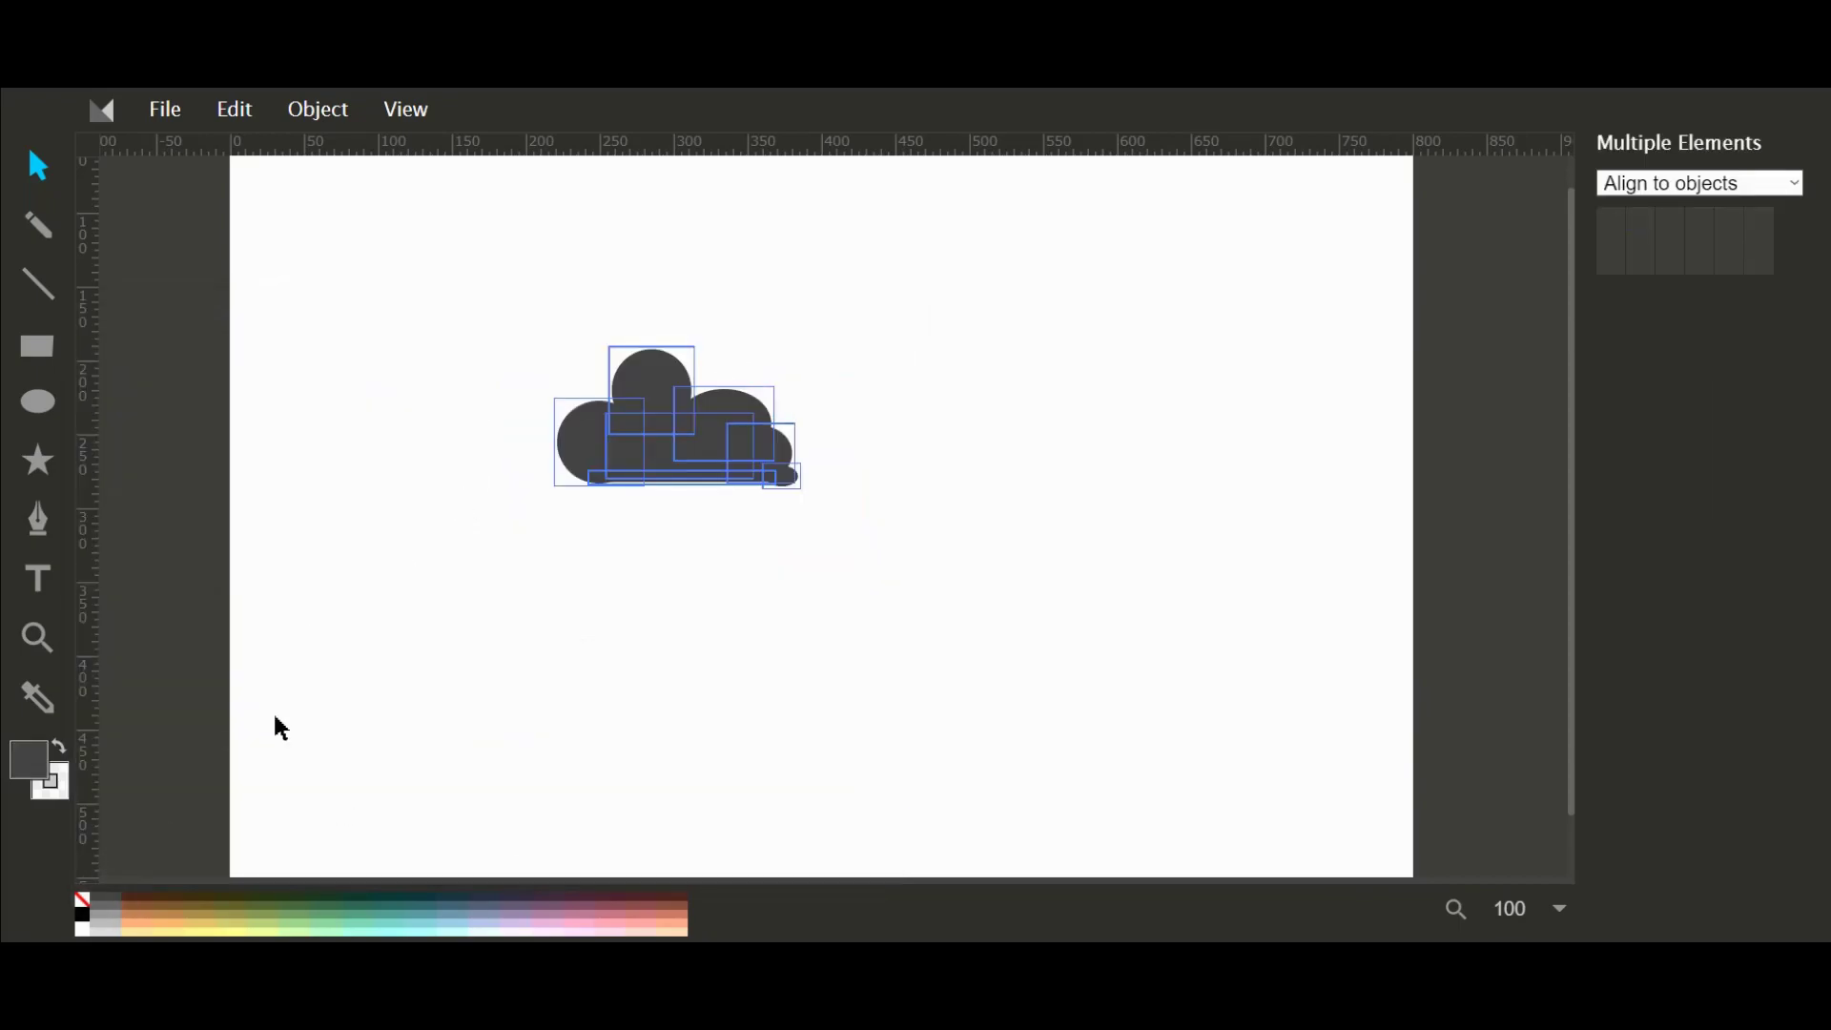
left_click(106, 920)
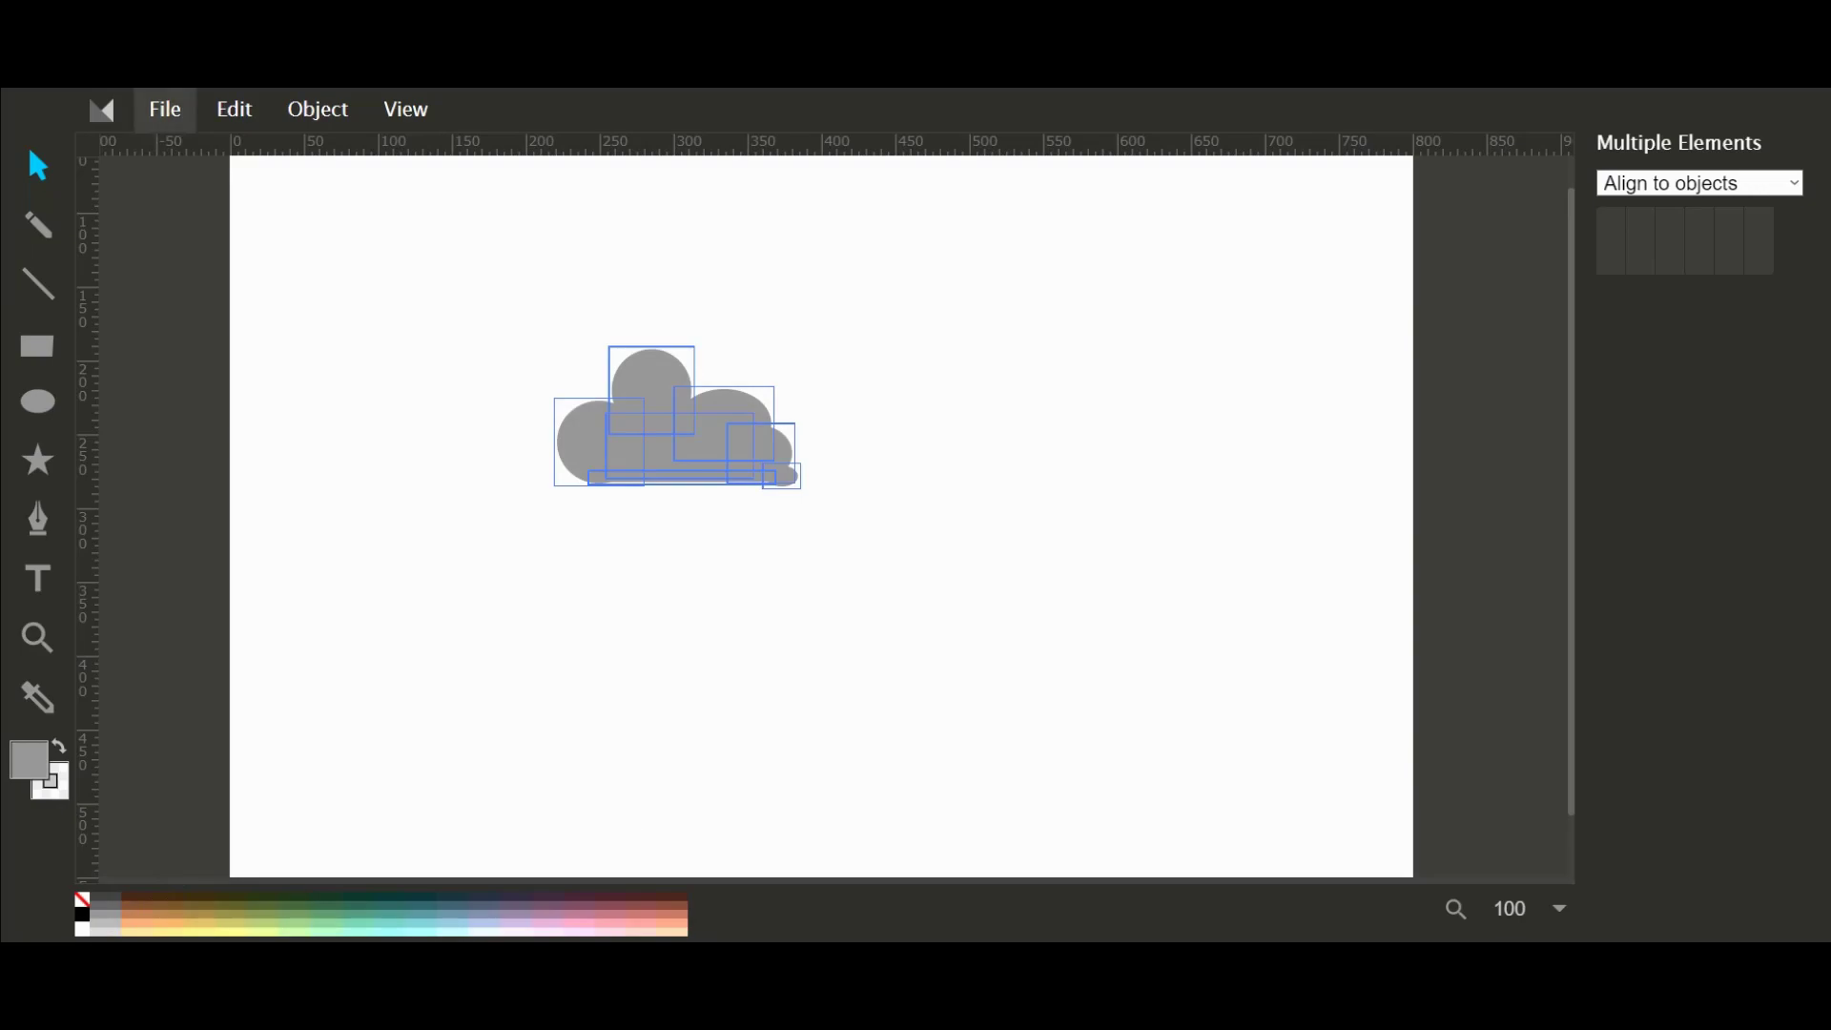
Switch back to the CodePen project and paste the drawing's SVG code into the cloud div.
left_click(164, 108)
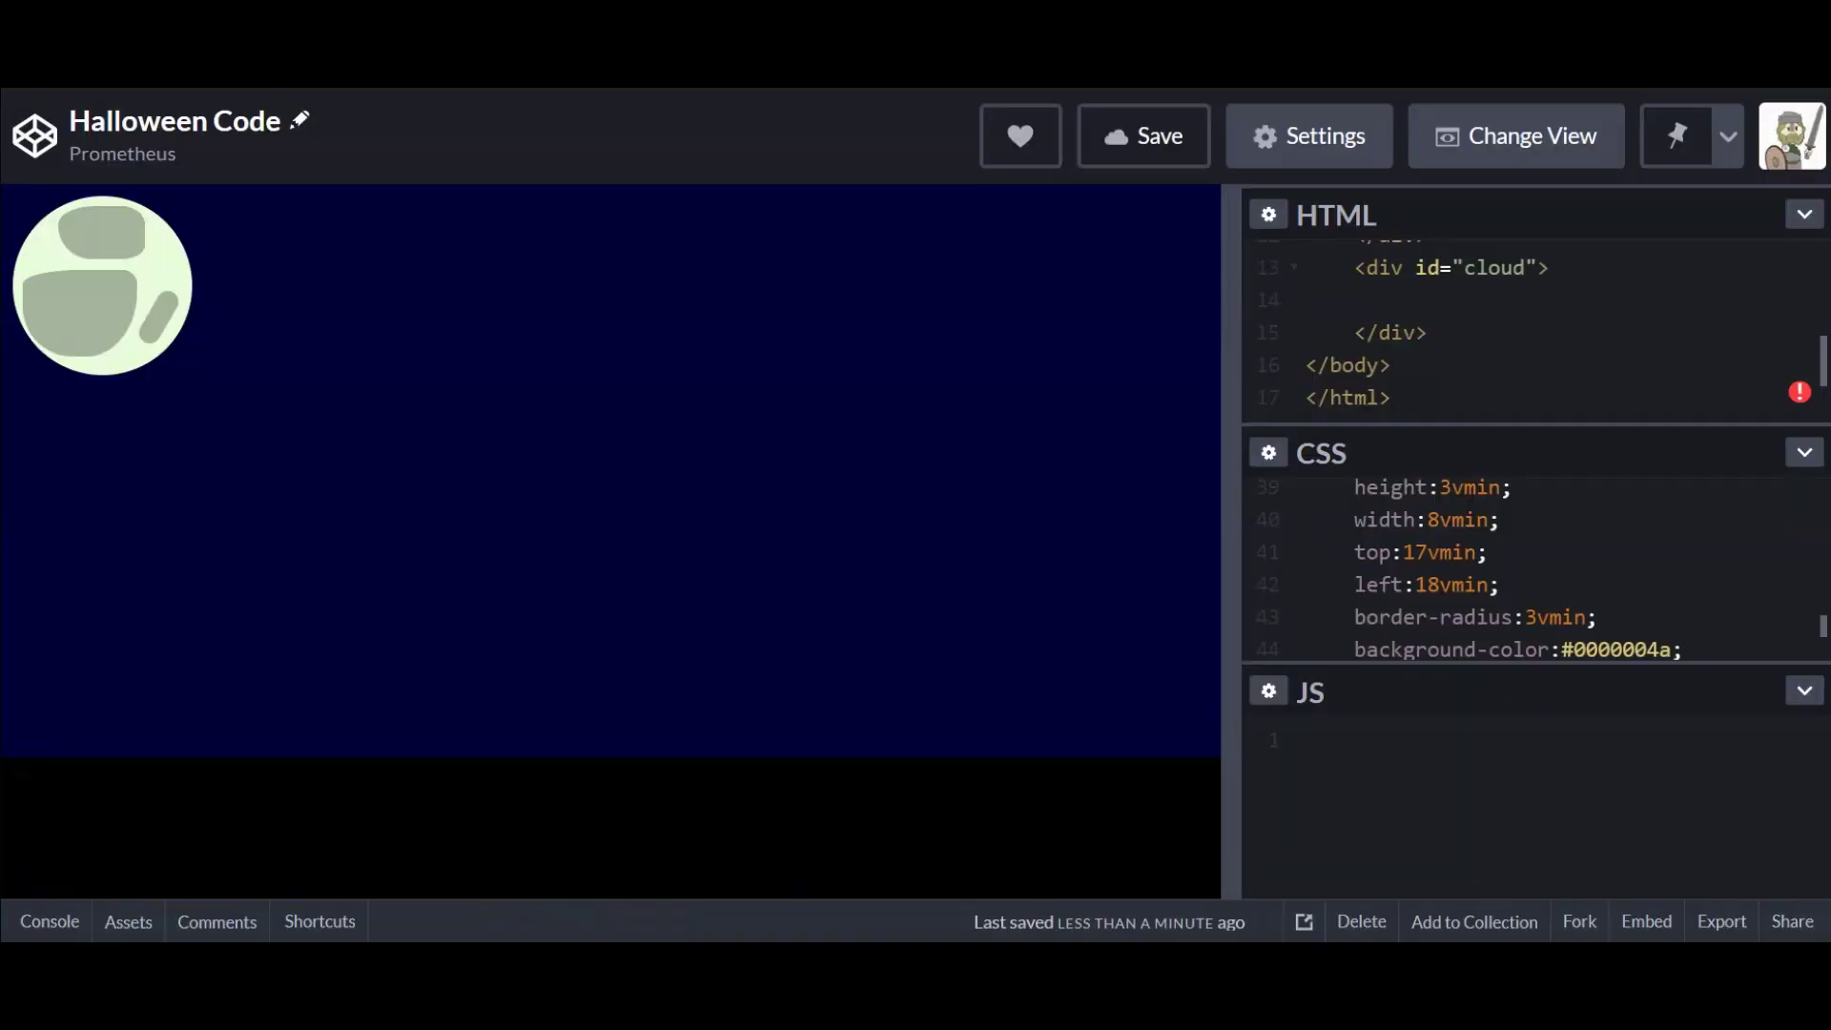
left_click_drag(1488, 367, 1377, 303)
key("ctrl+v")
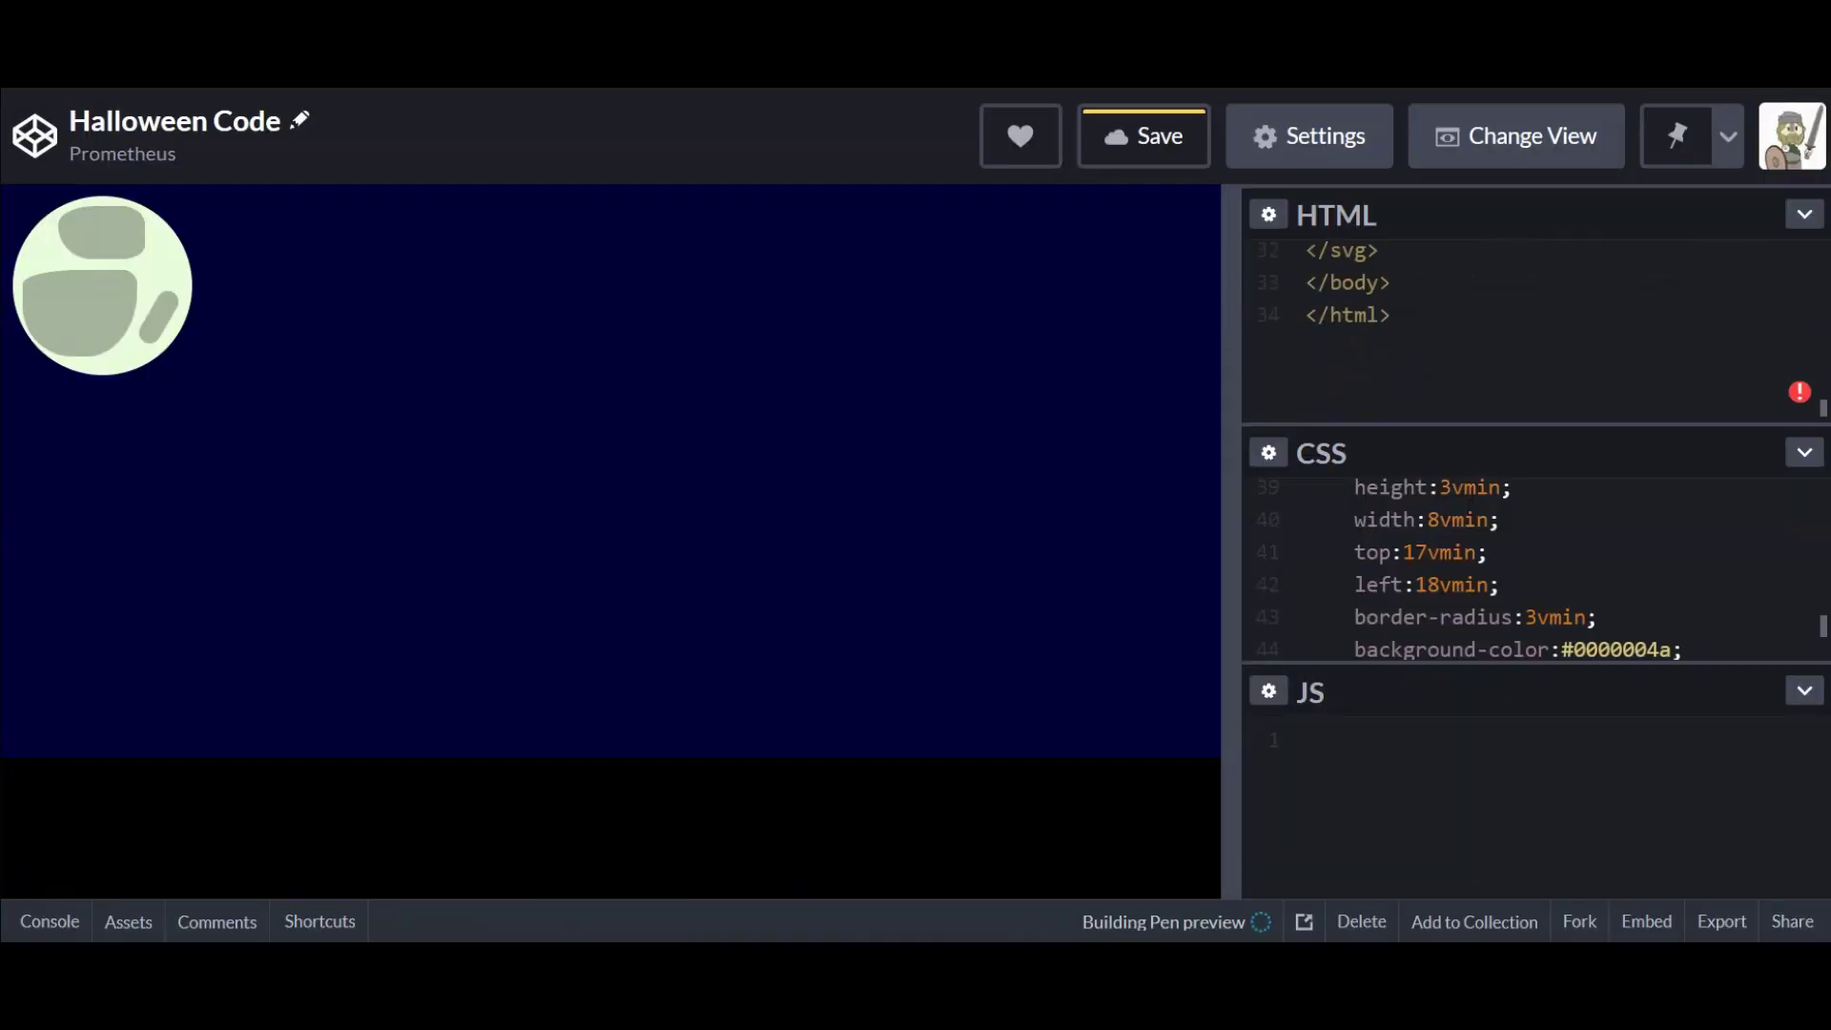
Delete the canvas_background rectangle with fill #fff from the pasted SVG code.
scroll(1379, 301, "up", 3)
scroll(1379, 300, "up", 5)
scroll(1379, 301, "down", 3)
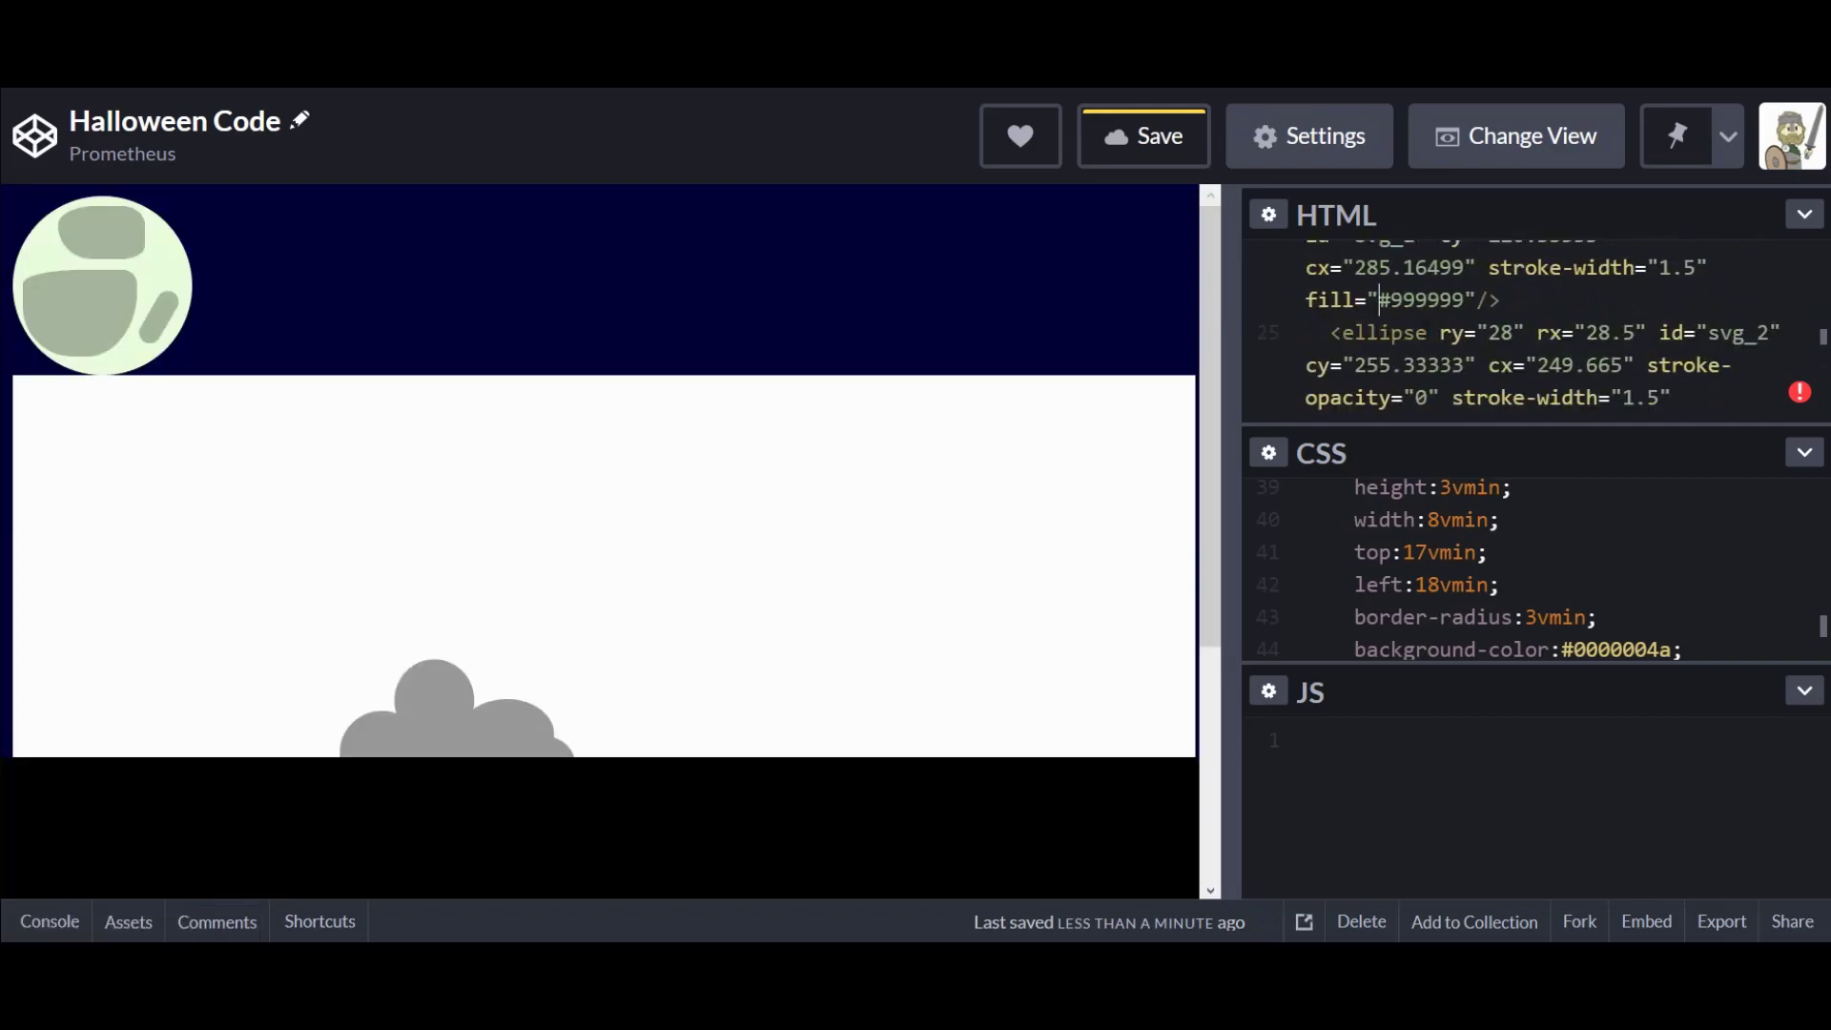
scroll(1535, 324, "up", 5)
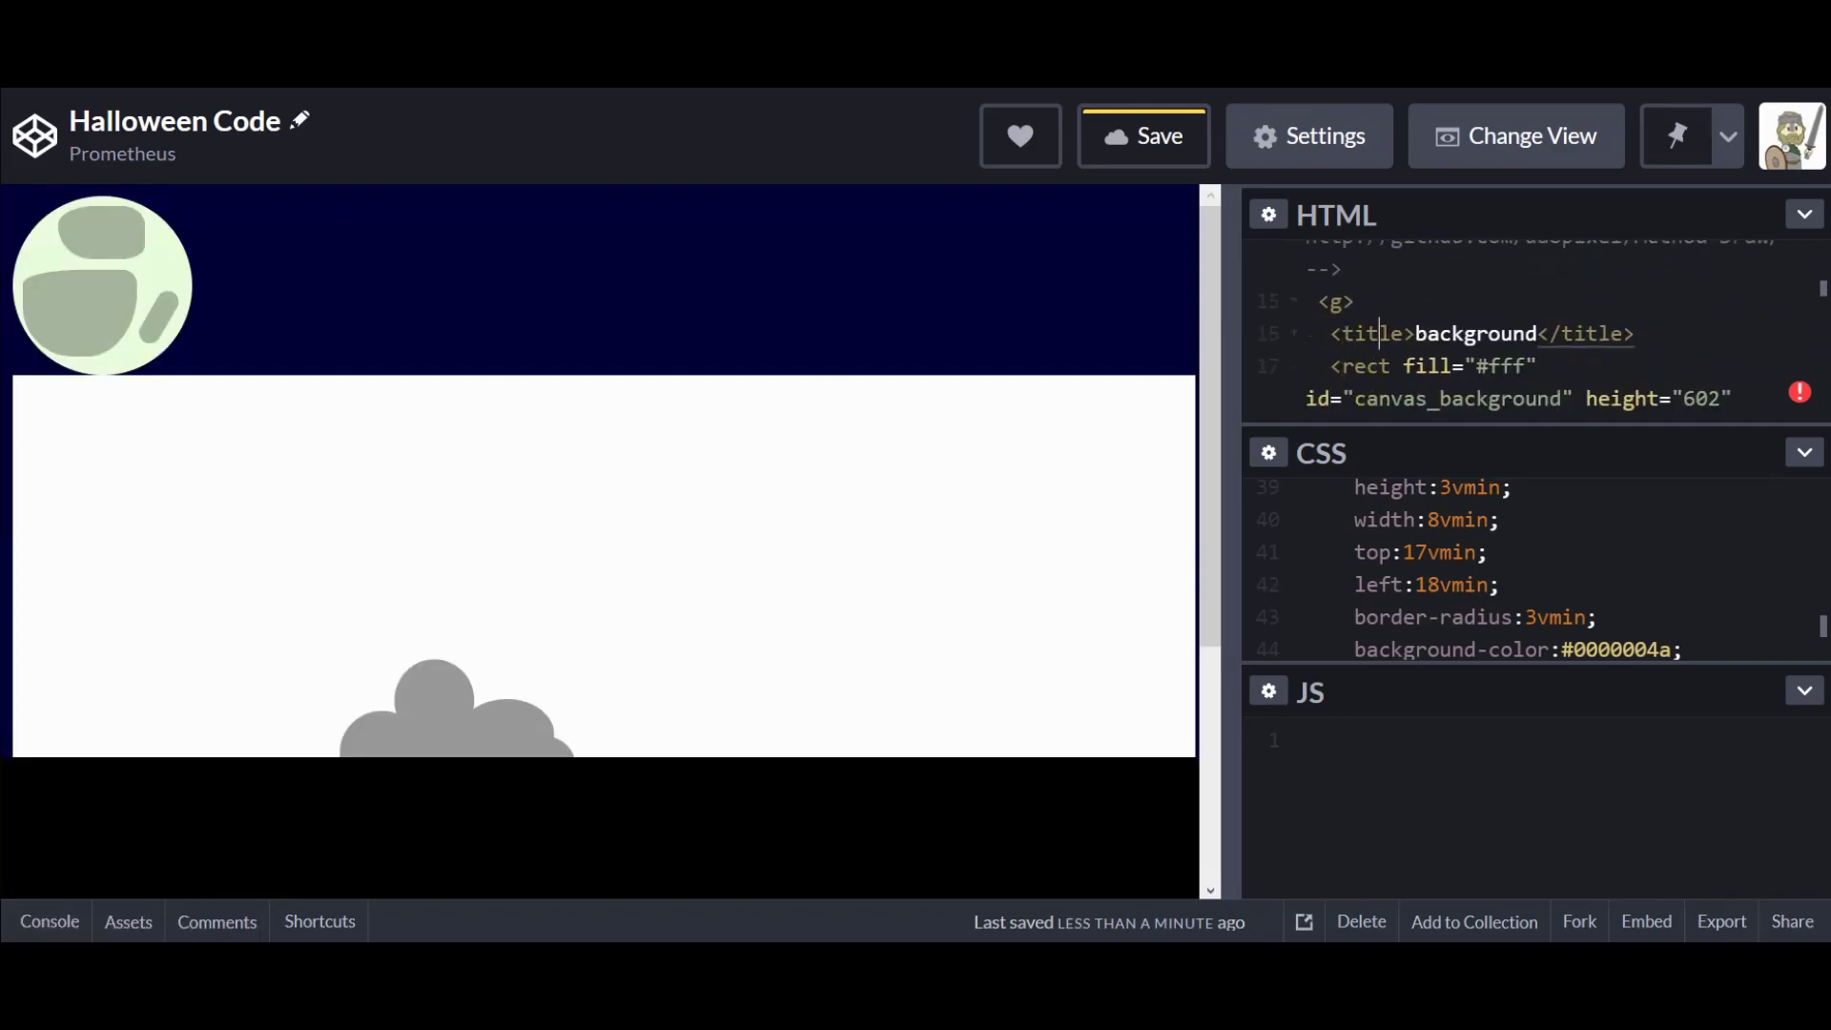
scroll(1522, 326, "down", 2)
left_click_drag(1662, 308, 1656, 442)
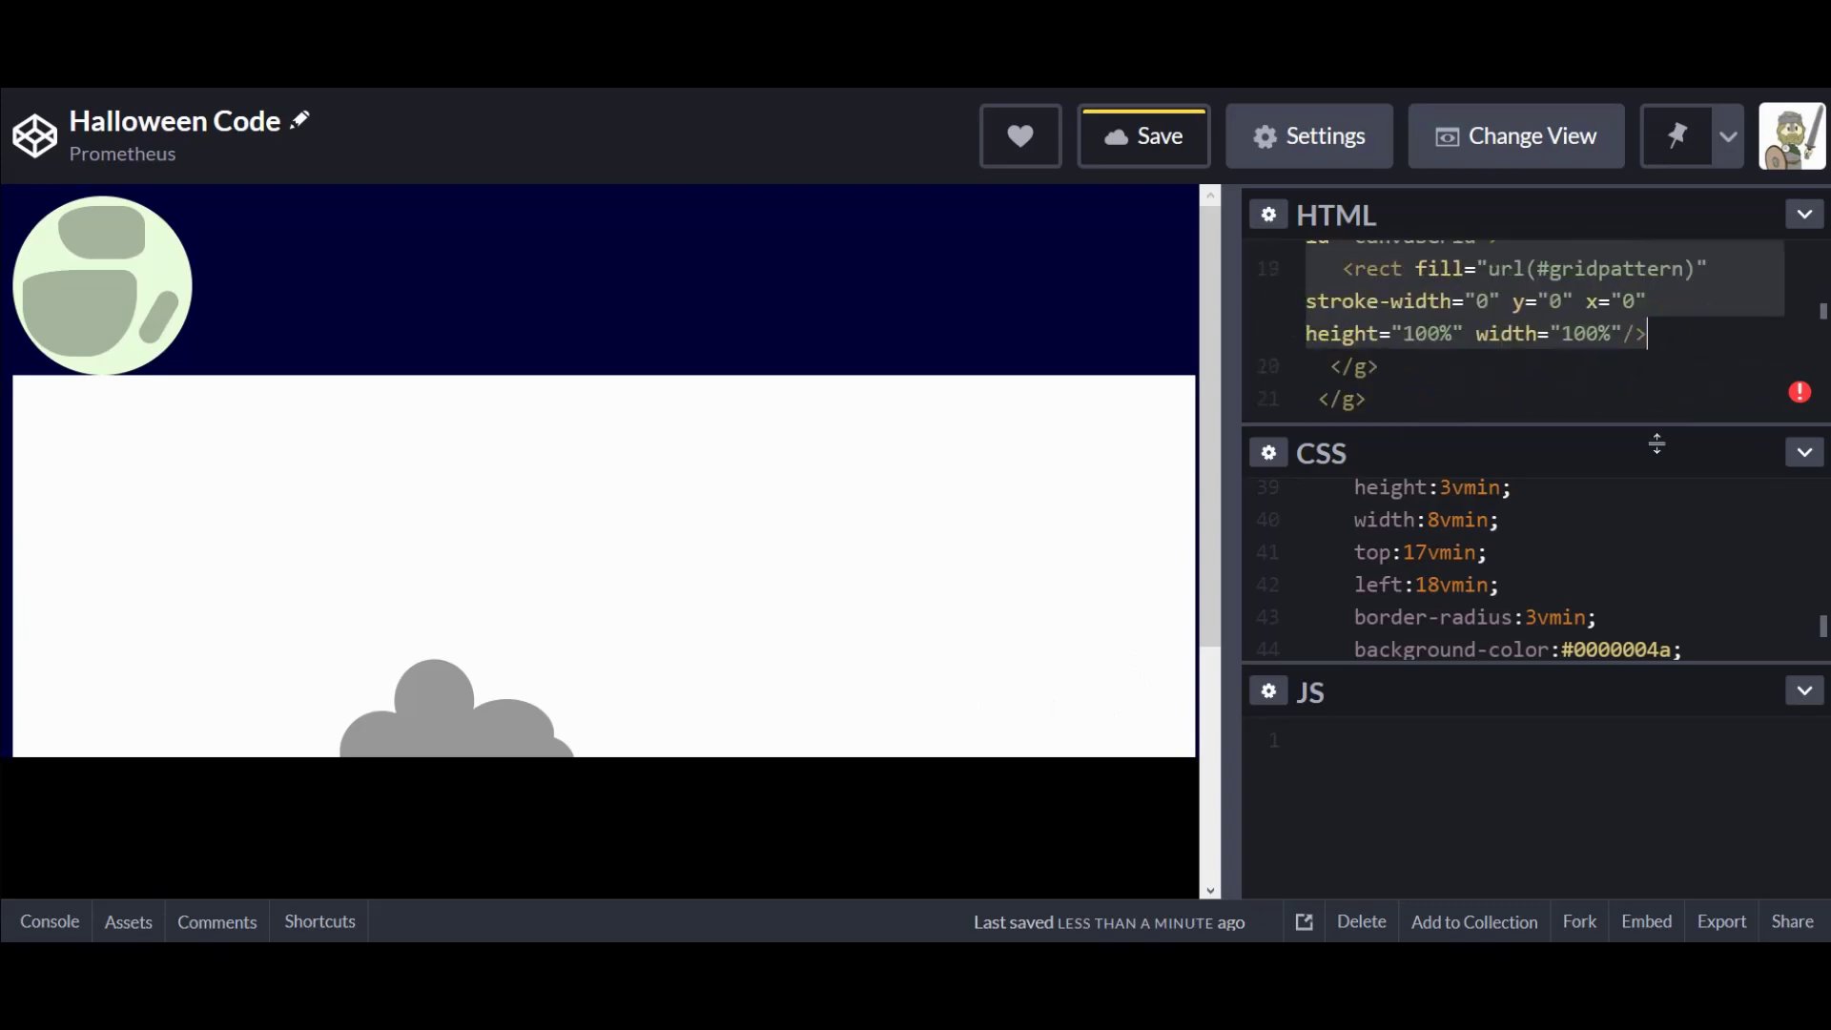
scroll(1658, 315, "up", 3)
left_click(1656, 303)
scroll(1658, 302, "up", 2)
left_click(1657, 304)
scroll(1659, 298, "down", 1)
left_click(1661, 294)
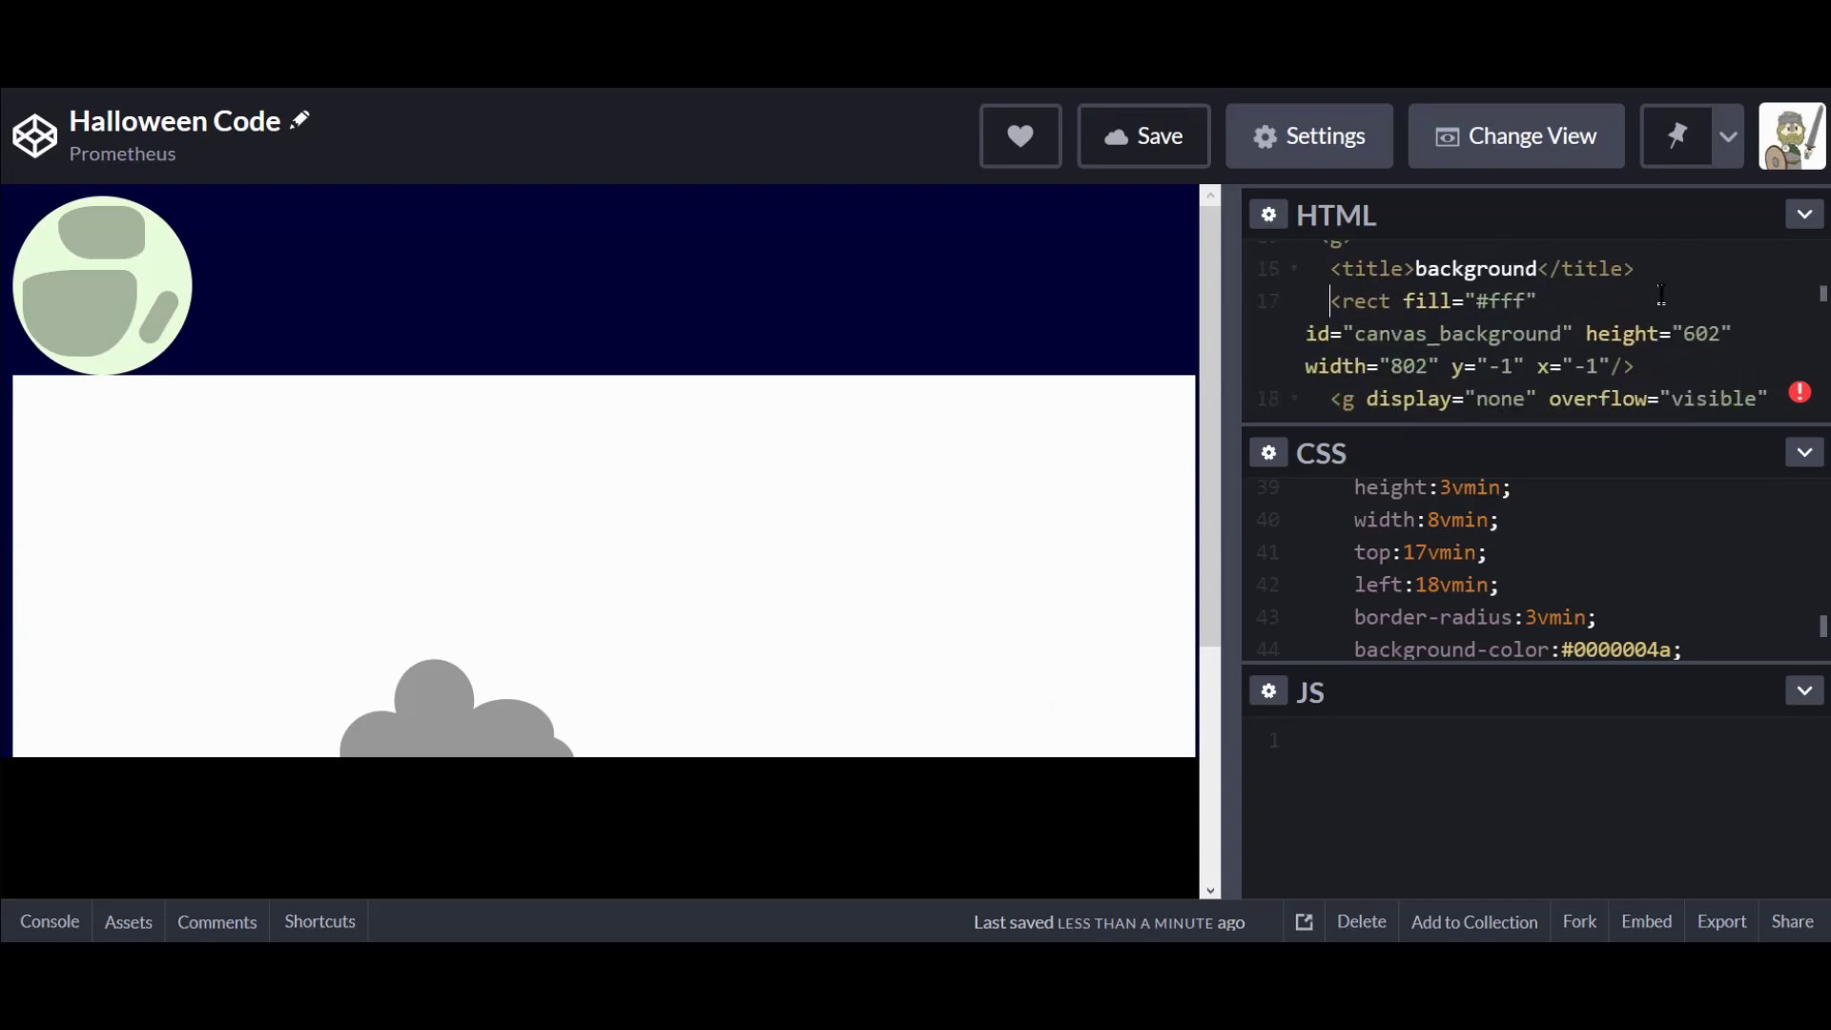
key("shift+Down")
key("BackSpace")
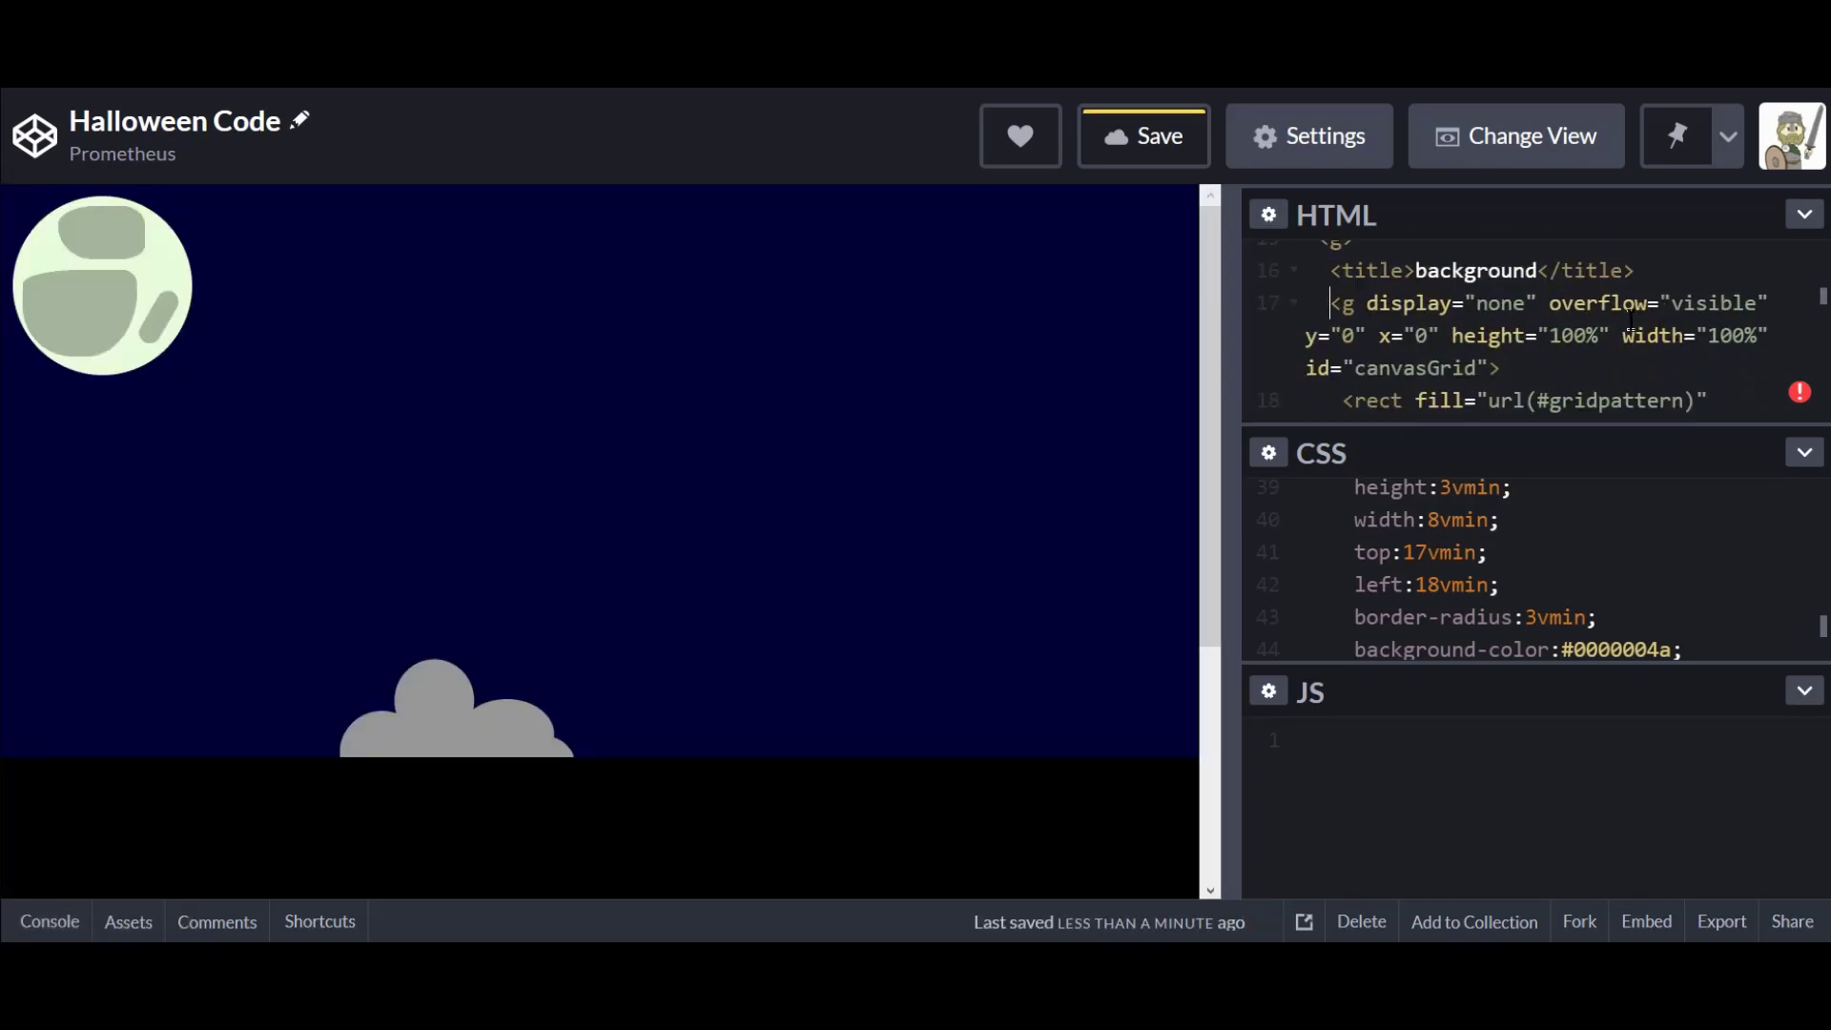
Set the pasted cloud SVG's width to 200 and its height to 150 in the HTML.
scroll(1641, 308, "up", 1)
scroll(1646, 328, "up", 3)
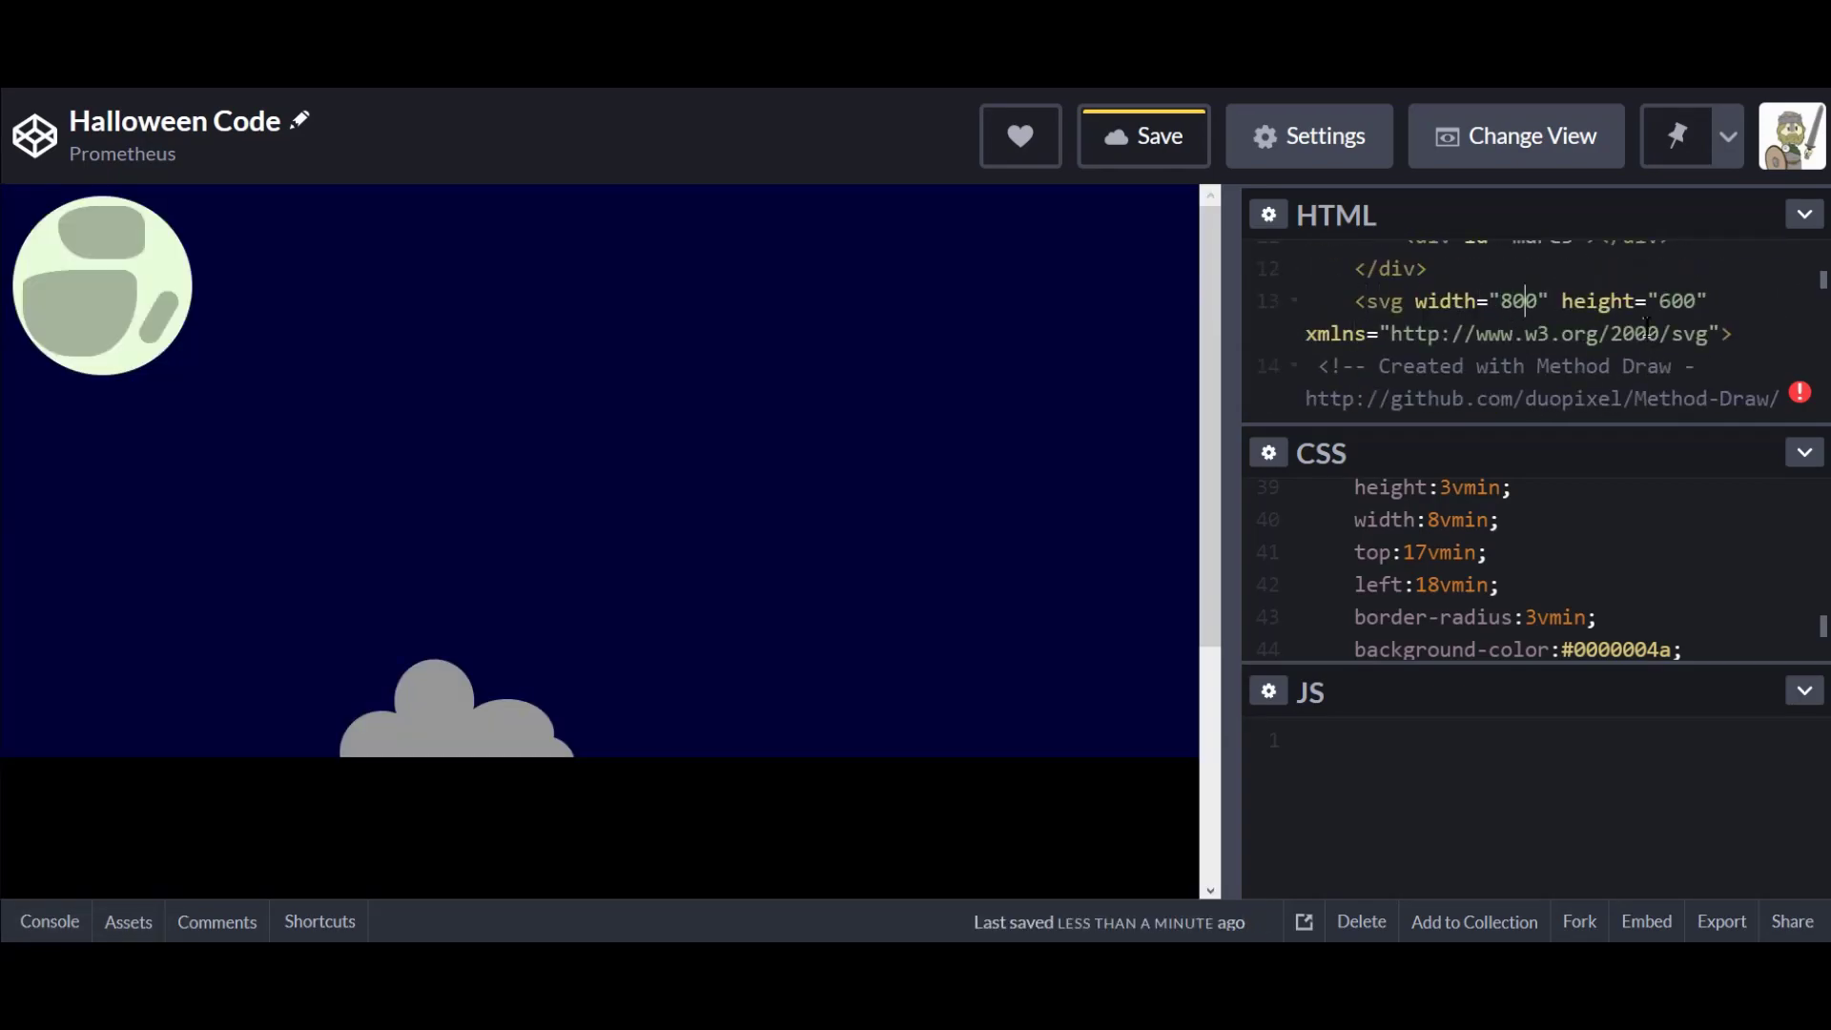
key("Left")
key("BackSpace")
type("2")
key("Right")
key("Right")
key("Right")
key("Right")
key("Right")
key("Right")
key("Right")
key("Right")
key("Right")
key("Right")
key("Right")
key("Right")
key("Right")
key("Right")
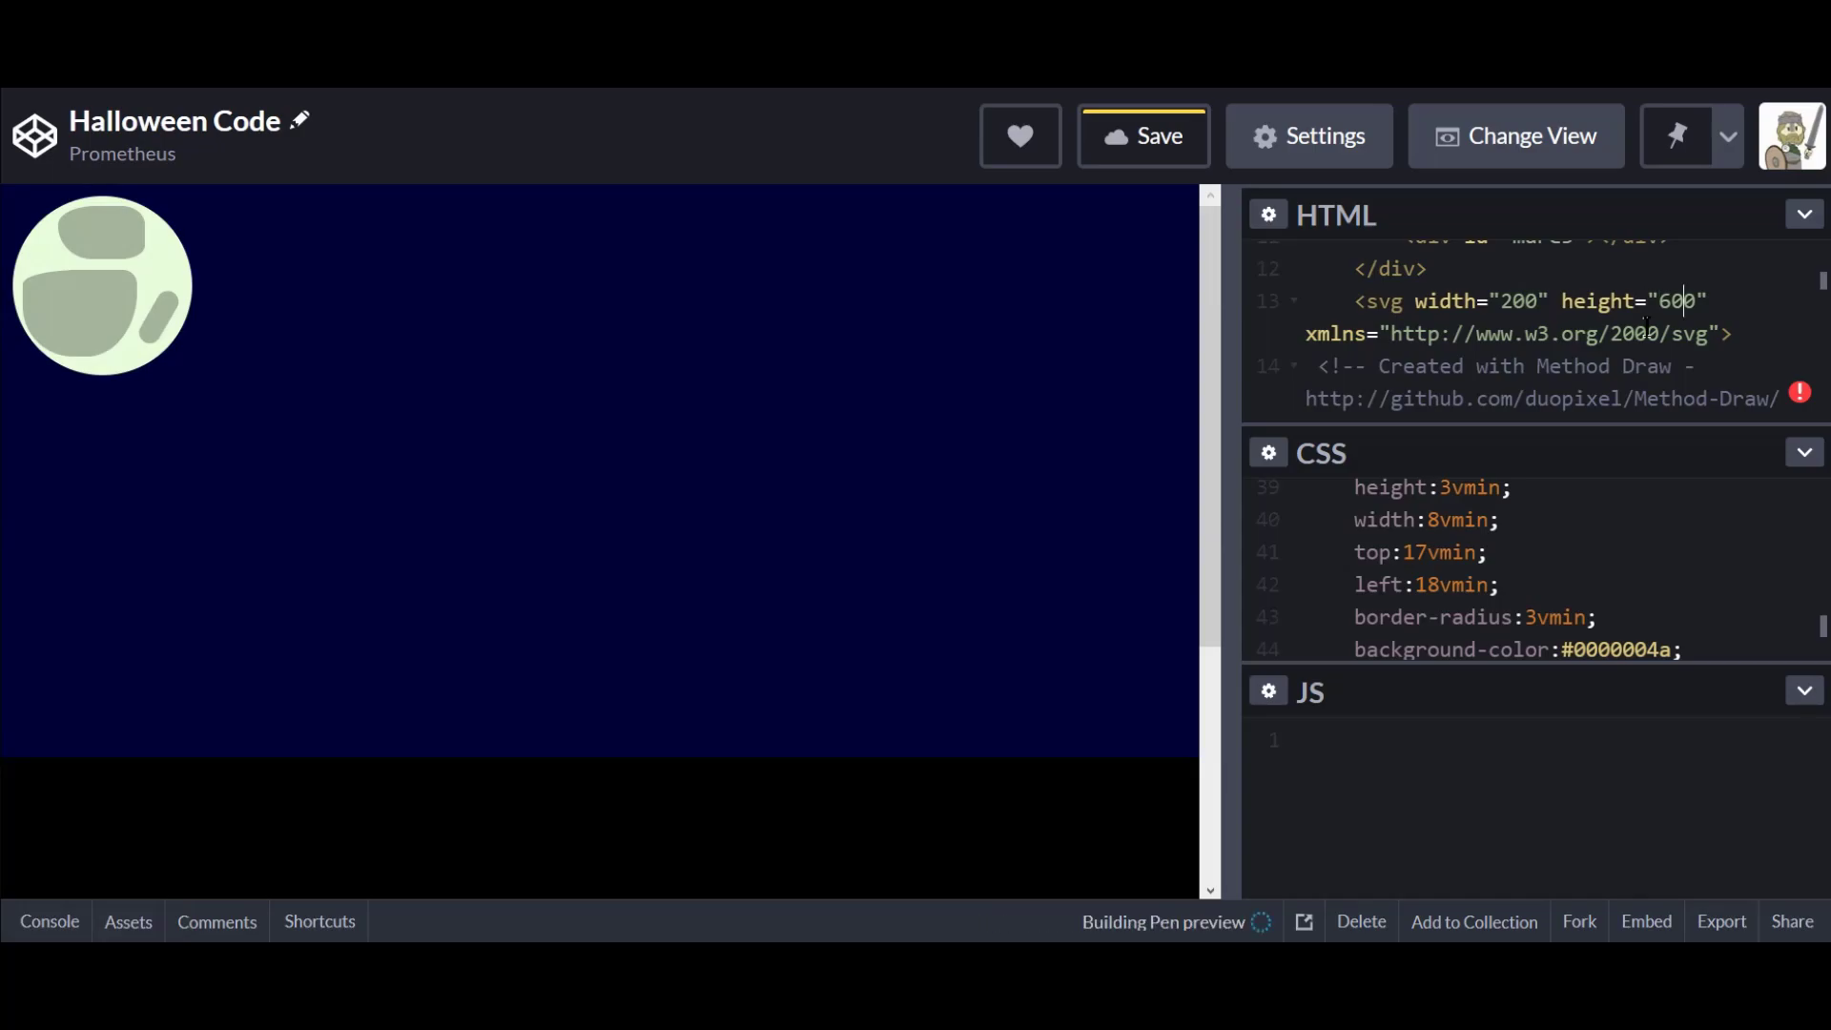
key("BackSpace")
key("BackSpace")
type("150\" v")
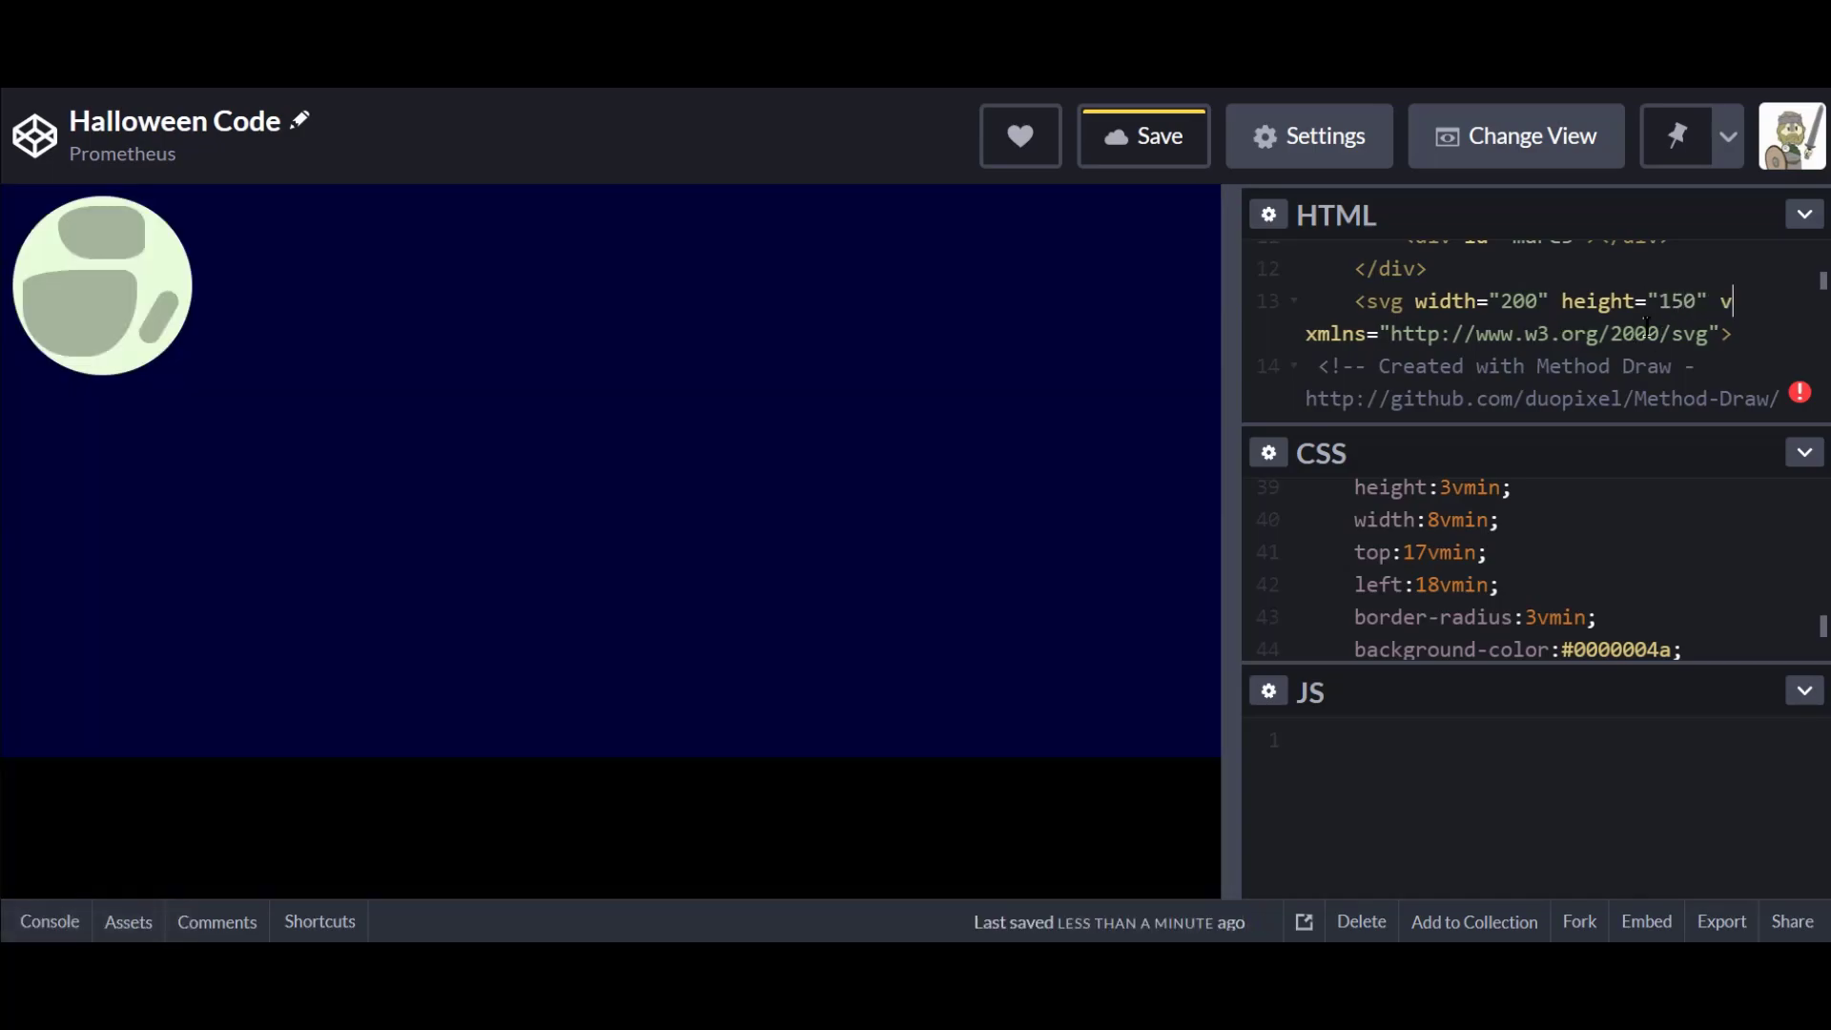
Add viewbox="0 0 800 600" and the inline style border:1px solid white to the svg tag.
type("iewbox=\"0 0 800 600\"")
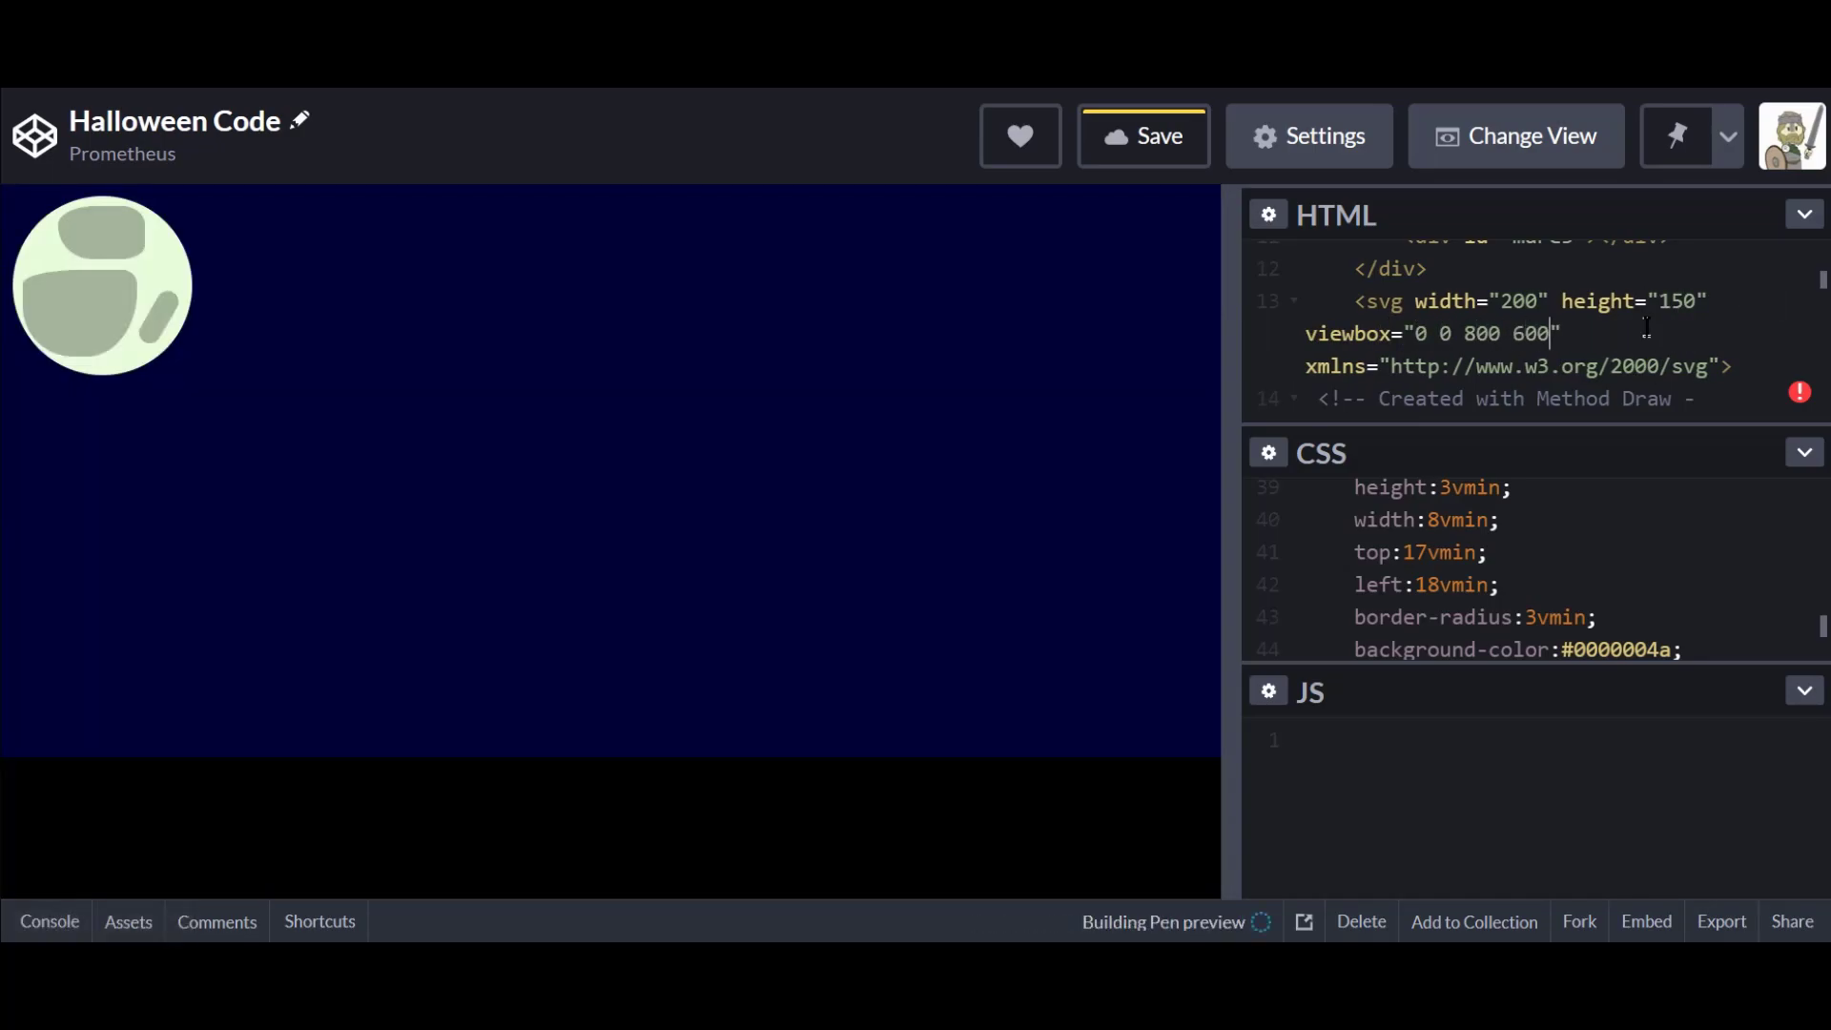
type(" style=\"border:1pxc")
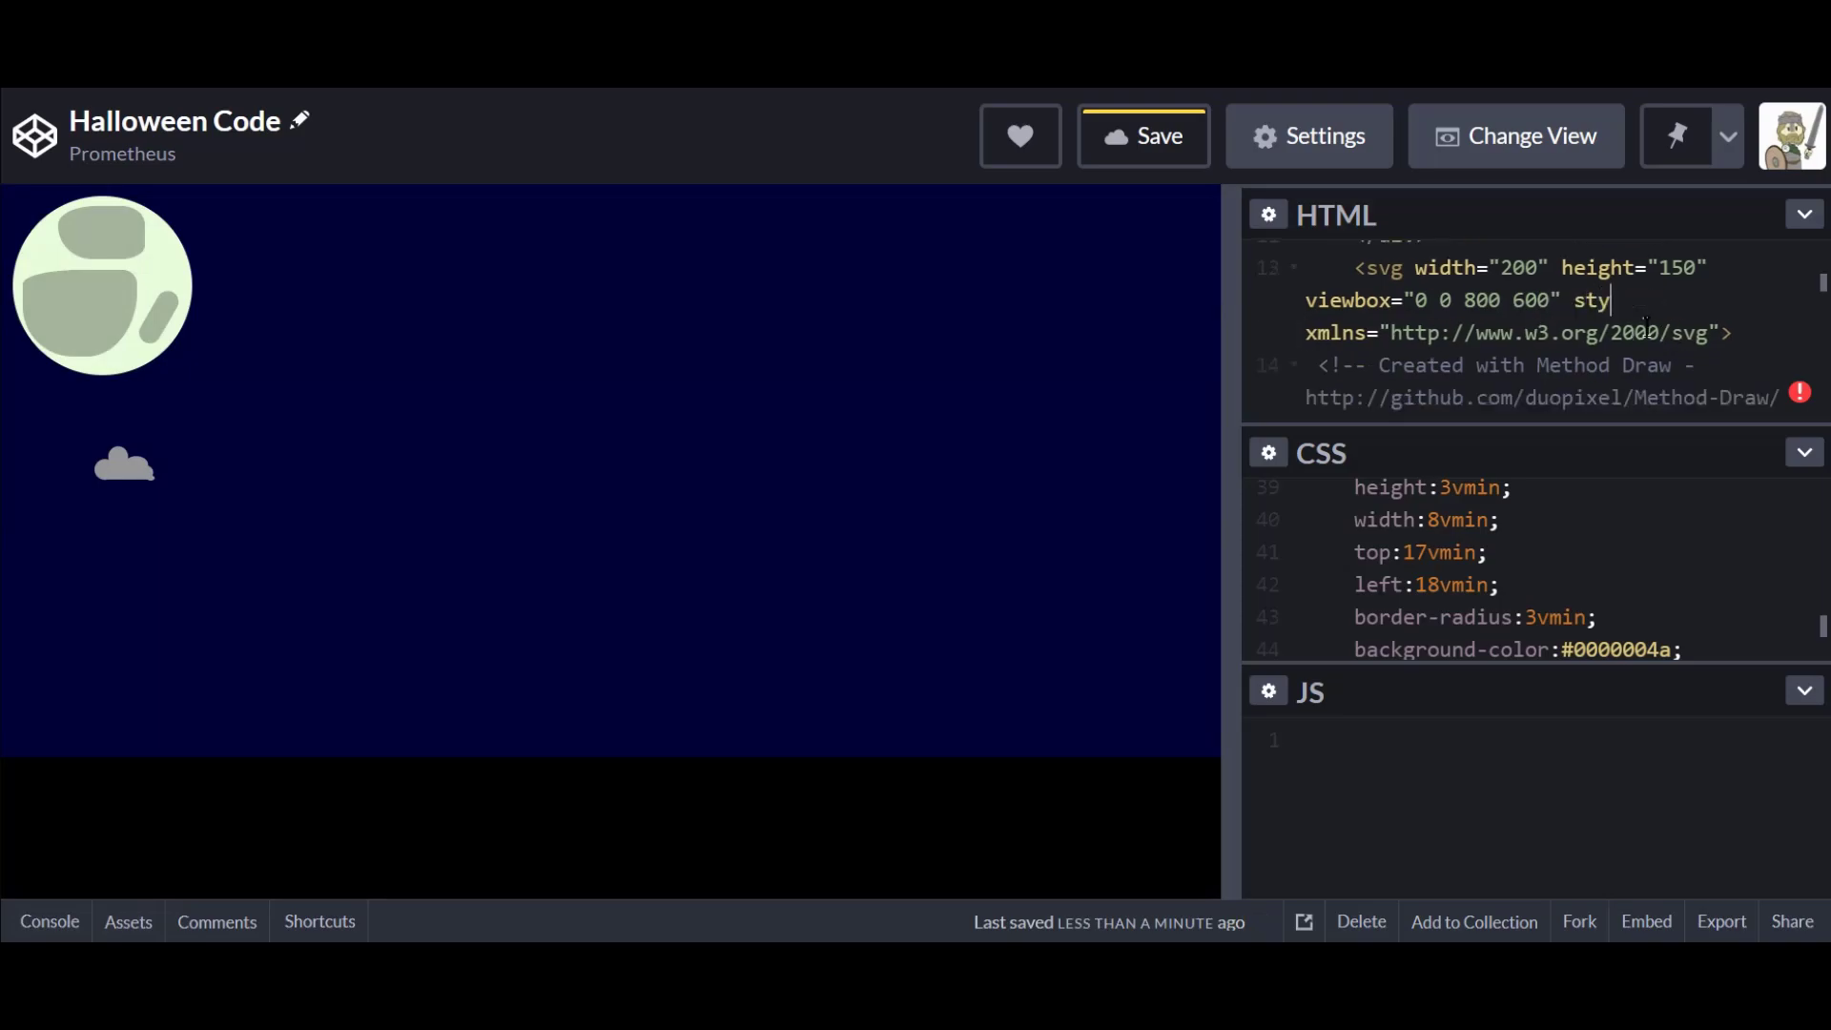
key("BackSpace")
type("solid white")
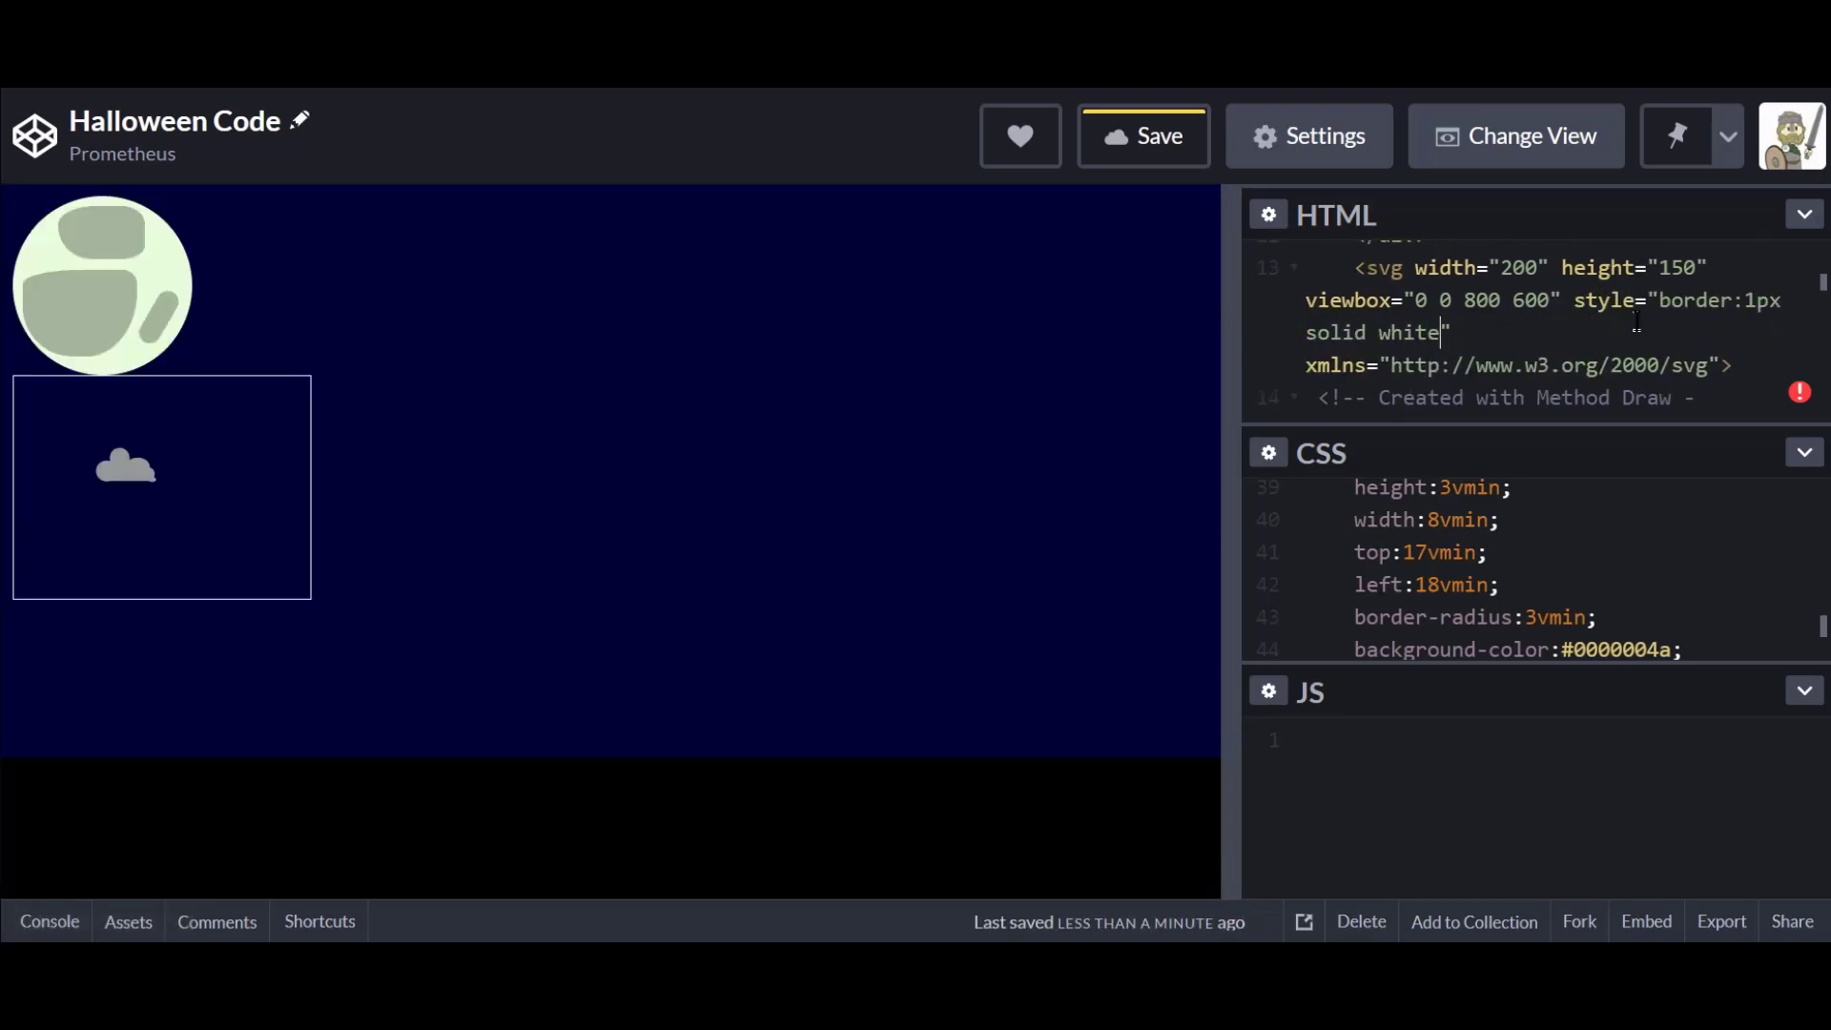
type("10")
key("Right")
key("Right")
type("40")
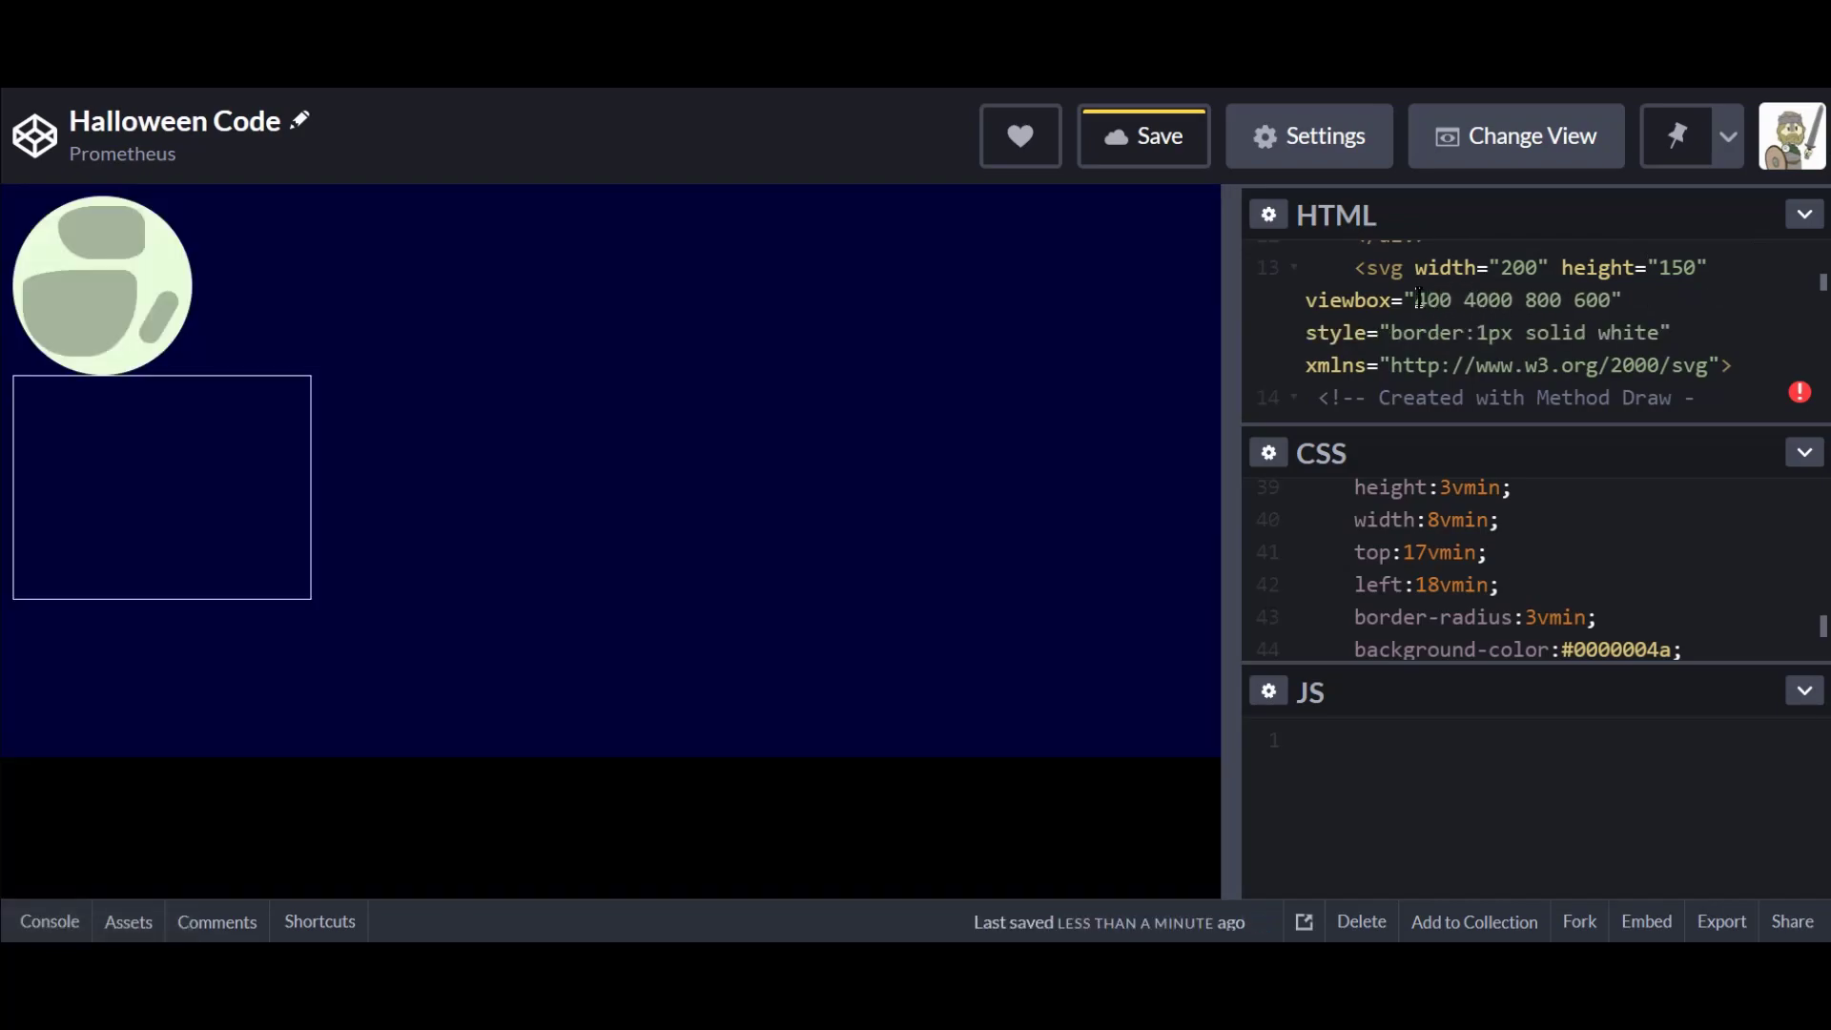
key("BackSpace")
type("2")
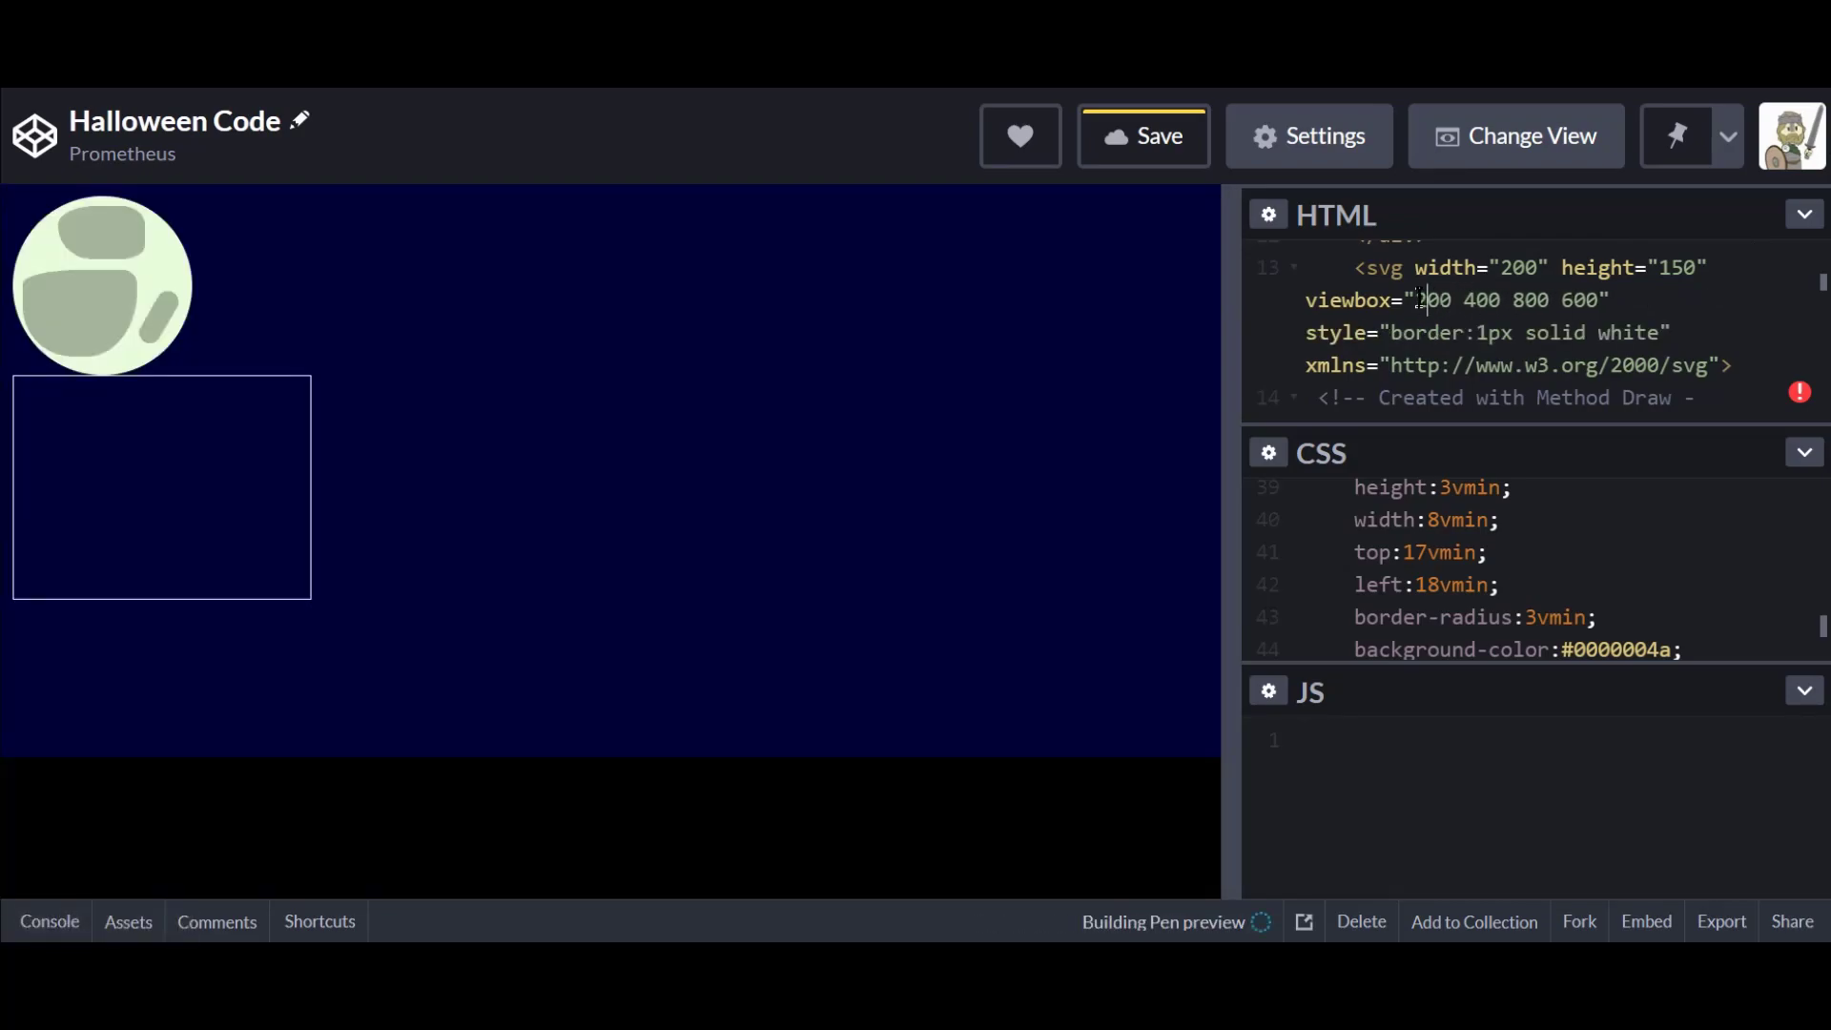
key("Right")
key("Right")
key("Right")
key("Right")
key("BackSpace")
type("2")
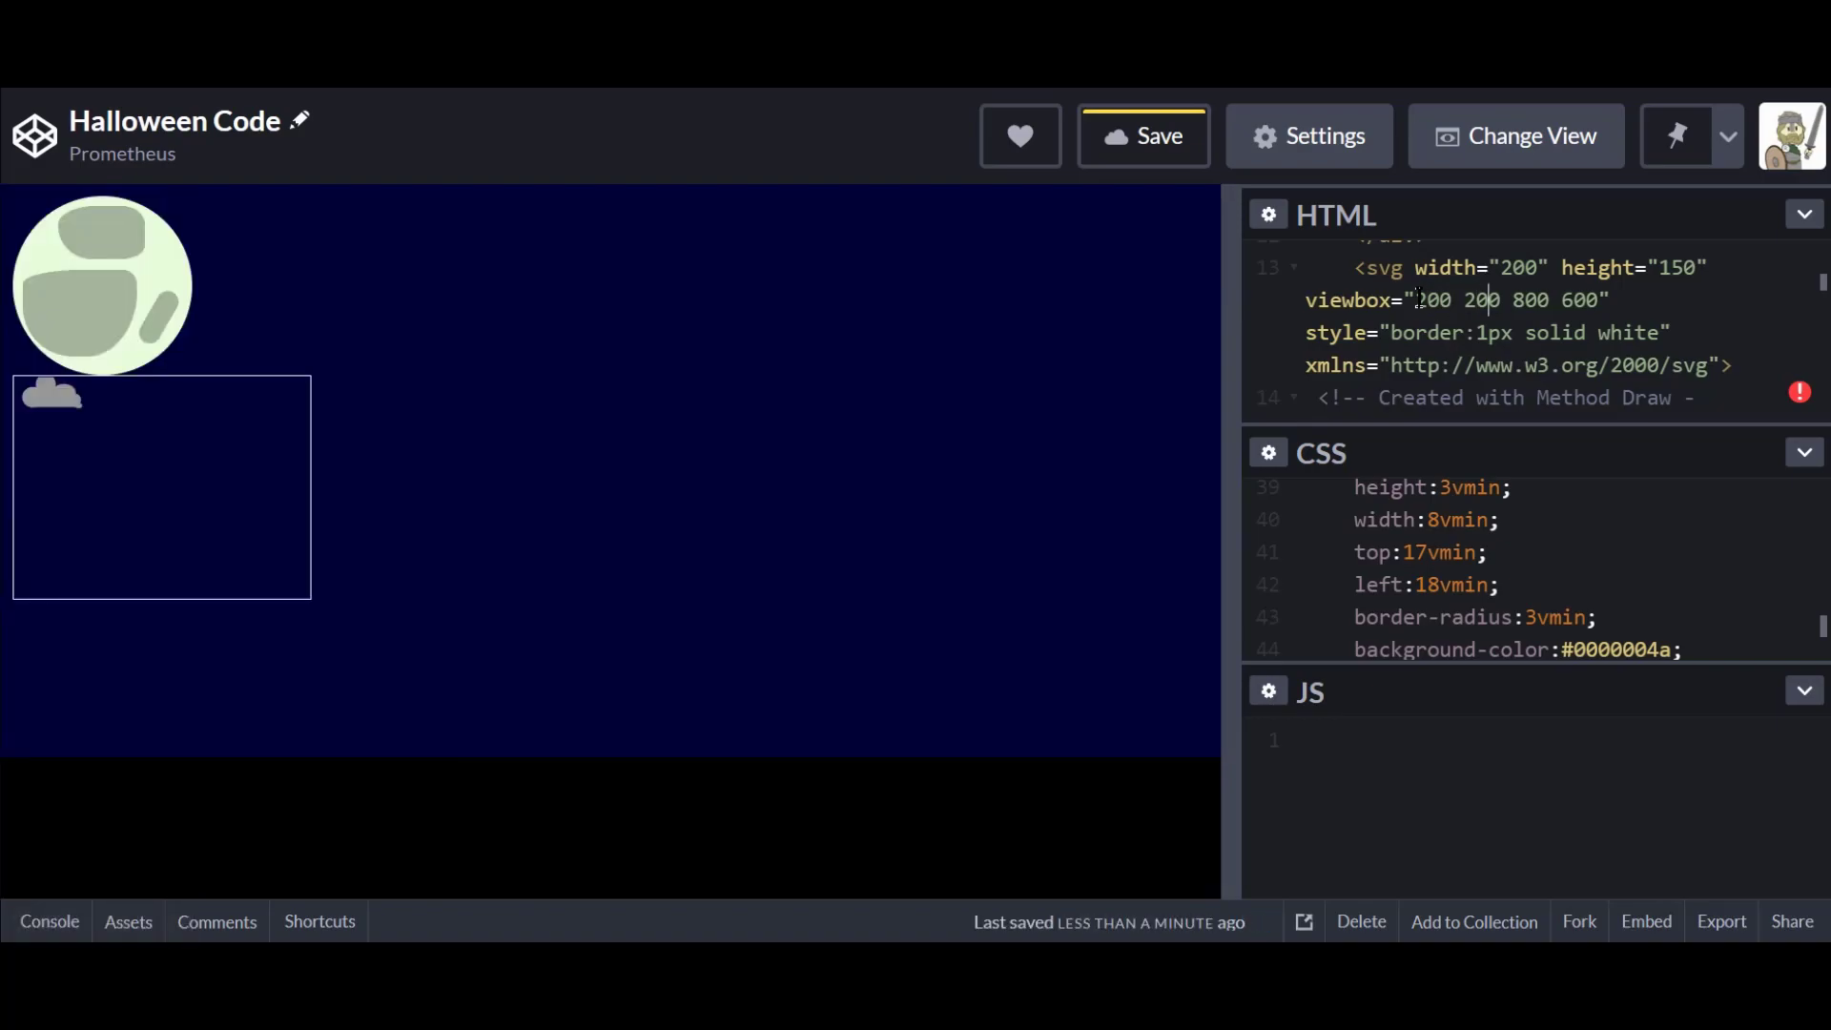
key("BackSpace")
key("BackSpace")
type("180 2")
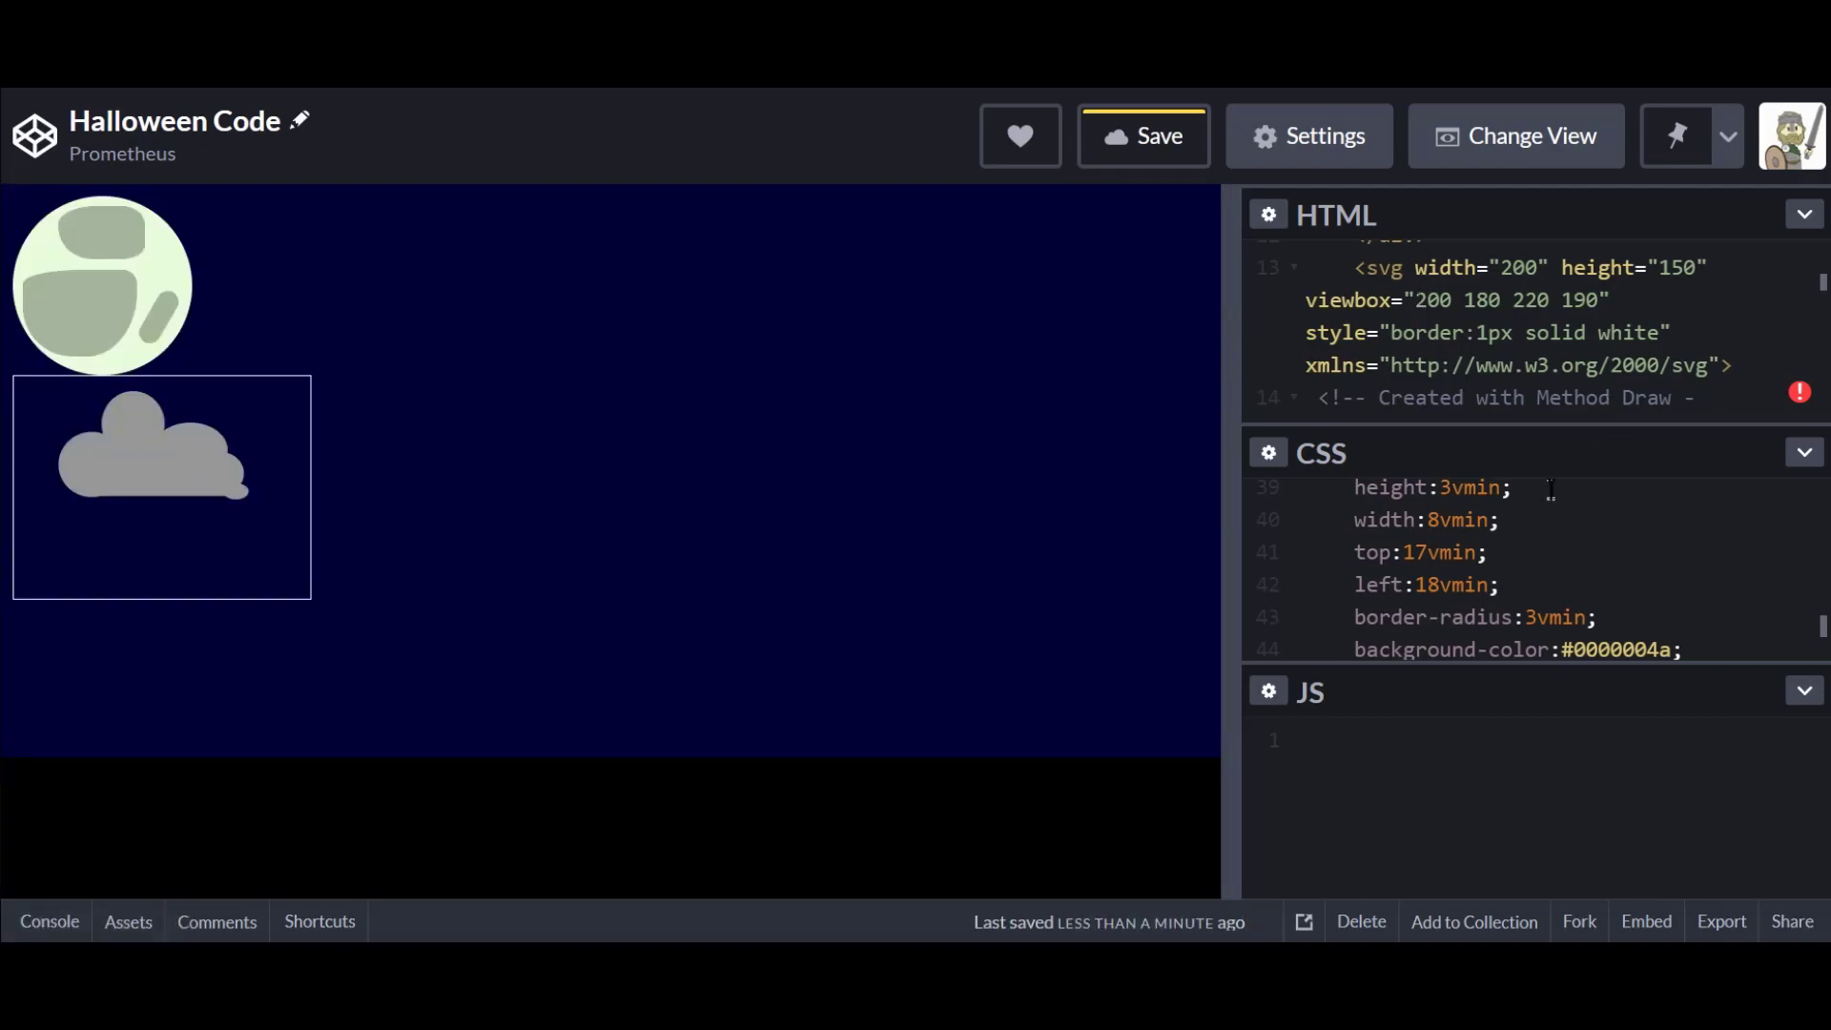
Replace the white border style on the svg tag with id="cloud".
scroll(1551, 489, "down", 5)
key("shift+Home")
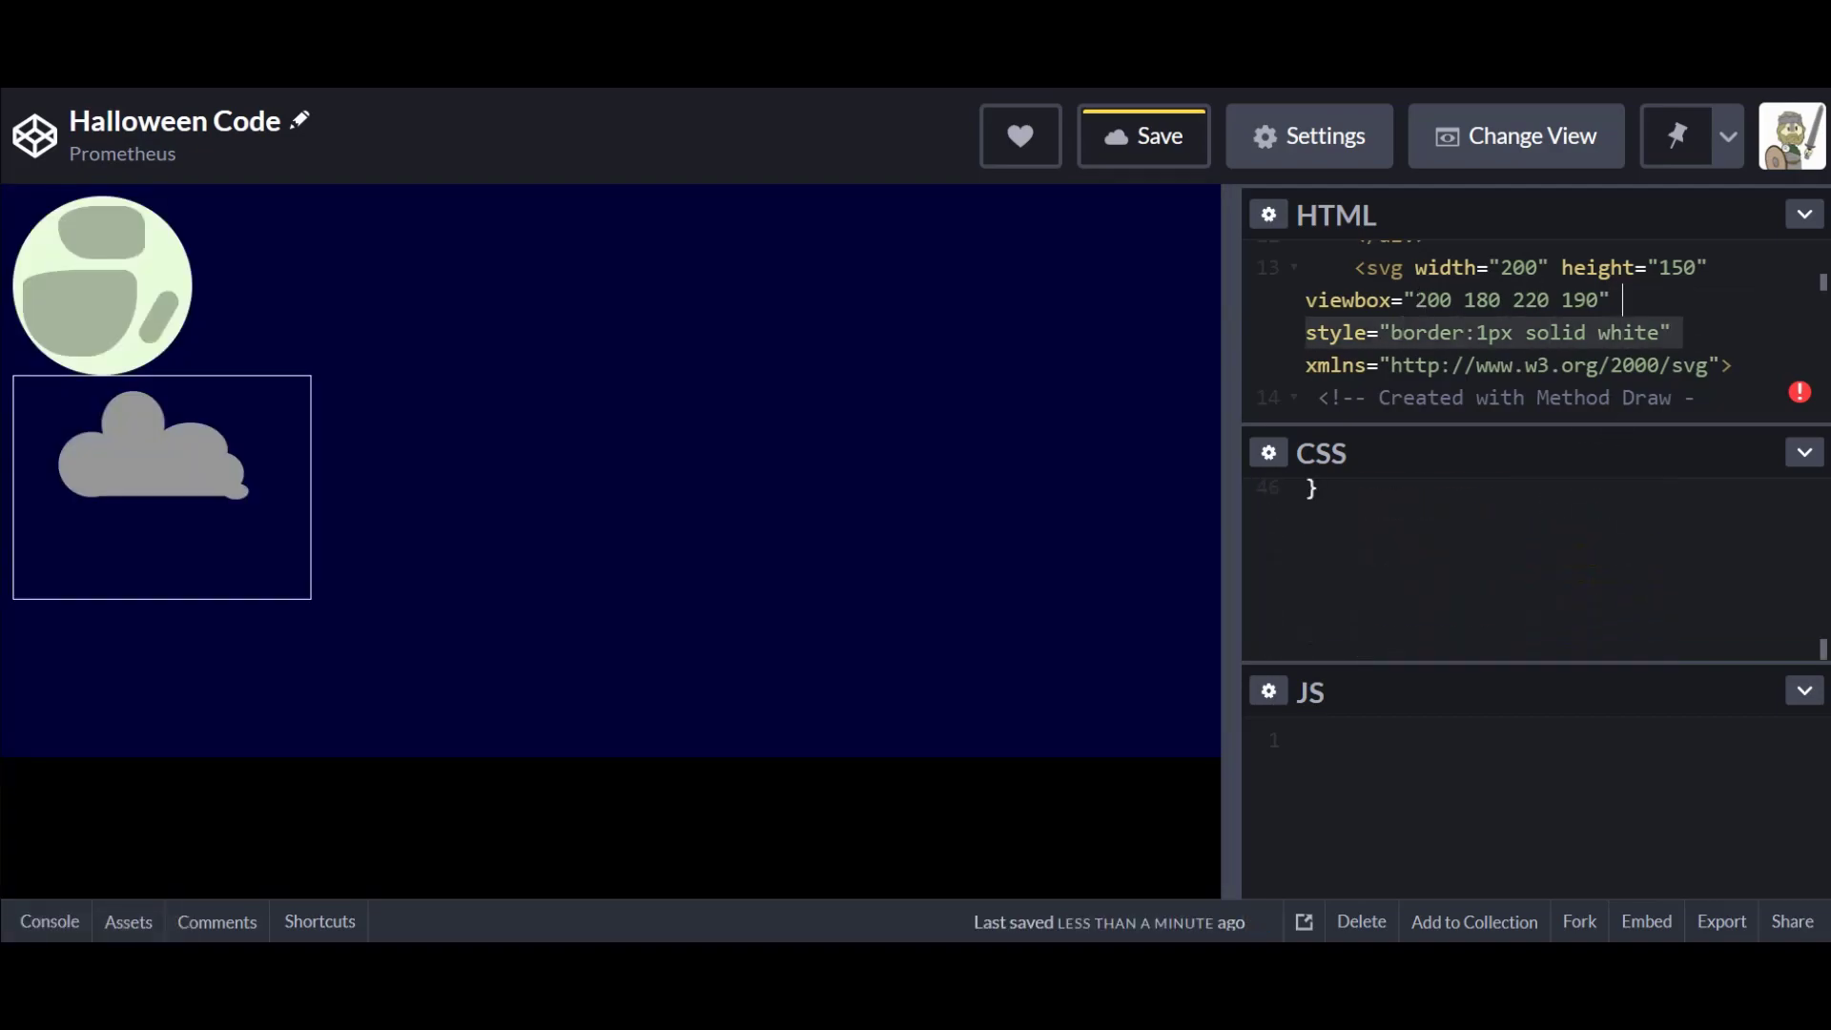
key("BackSpace")
type("id=\"cloud\"")
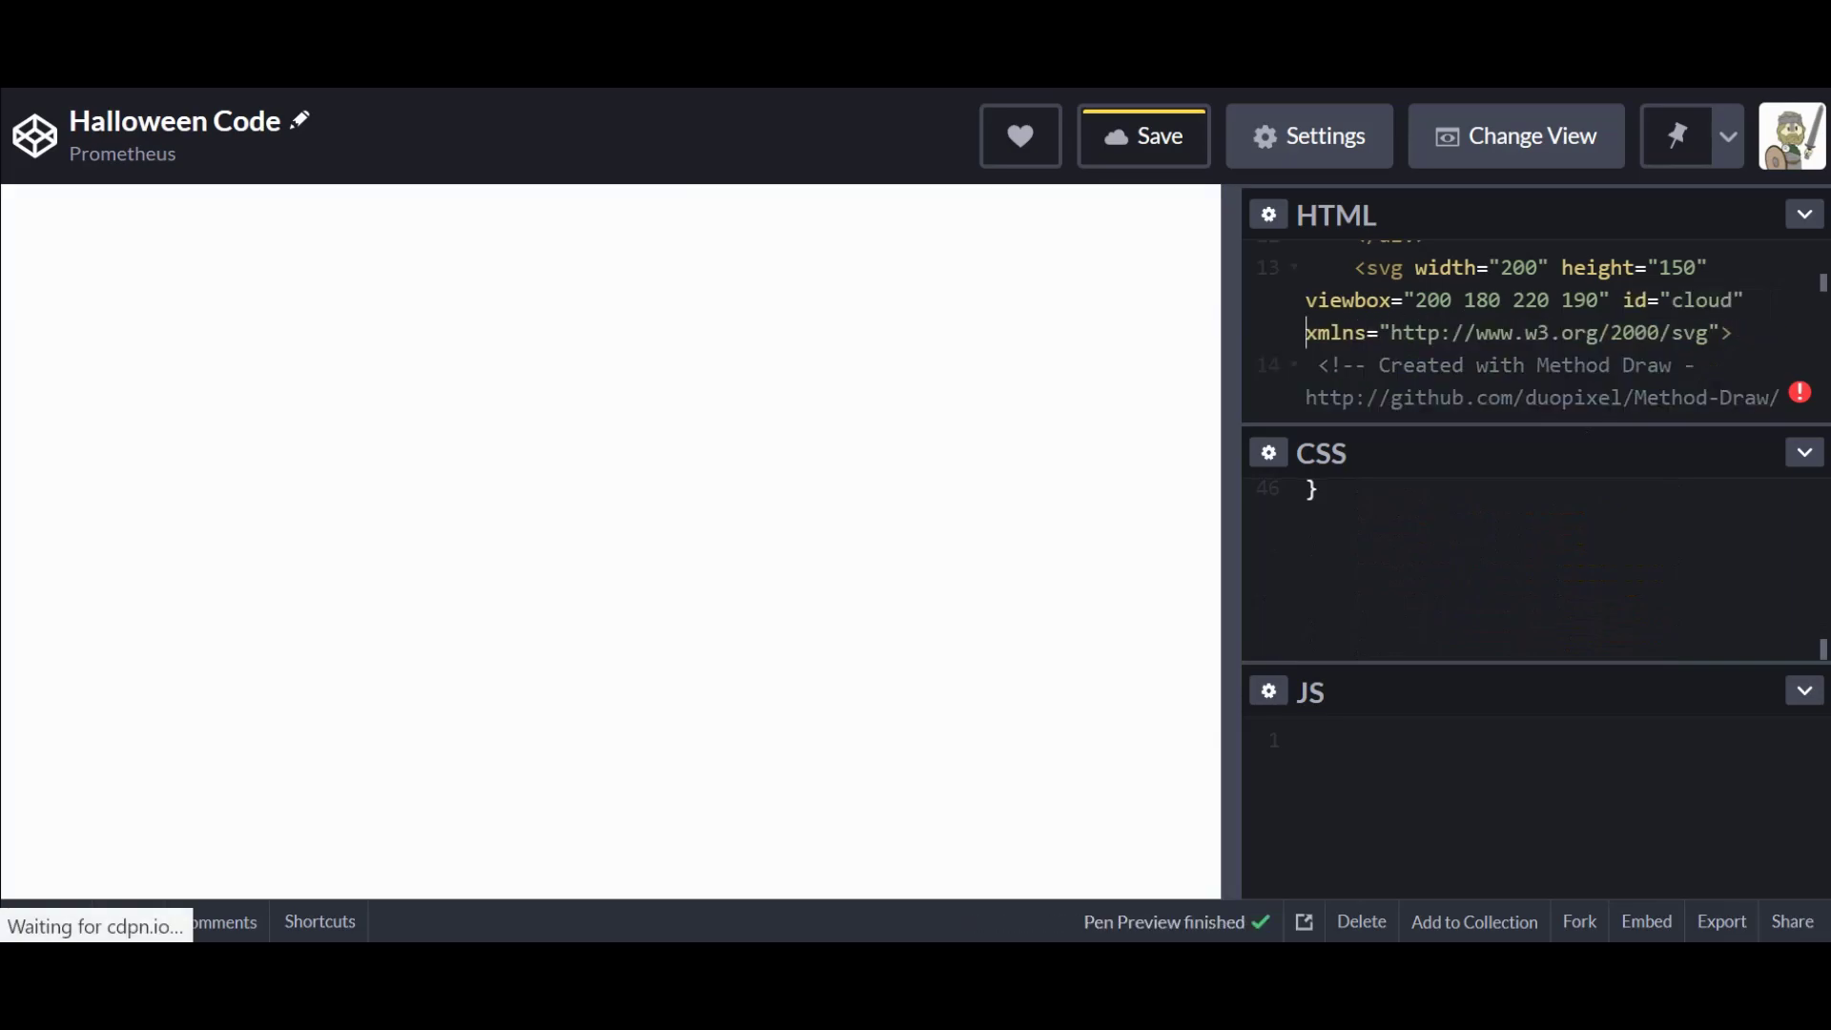
Add a #cloud rule with height:40vmin at the end of the CSS.
left_click(1318, 489)
key("Return")
type("#cloud{")
key("Return")
type("height:40vmin;")
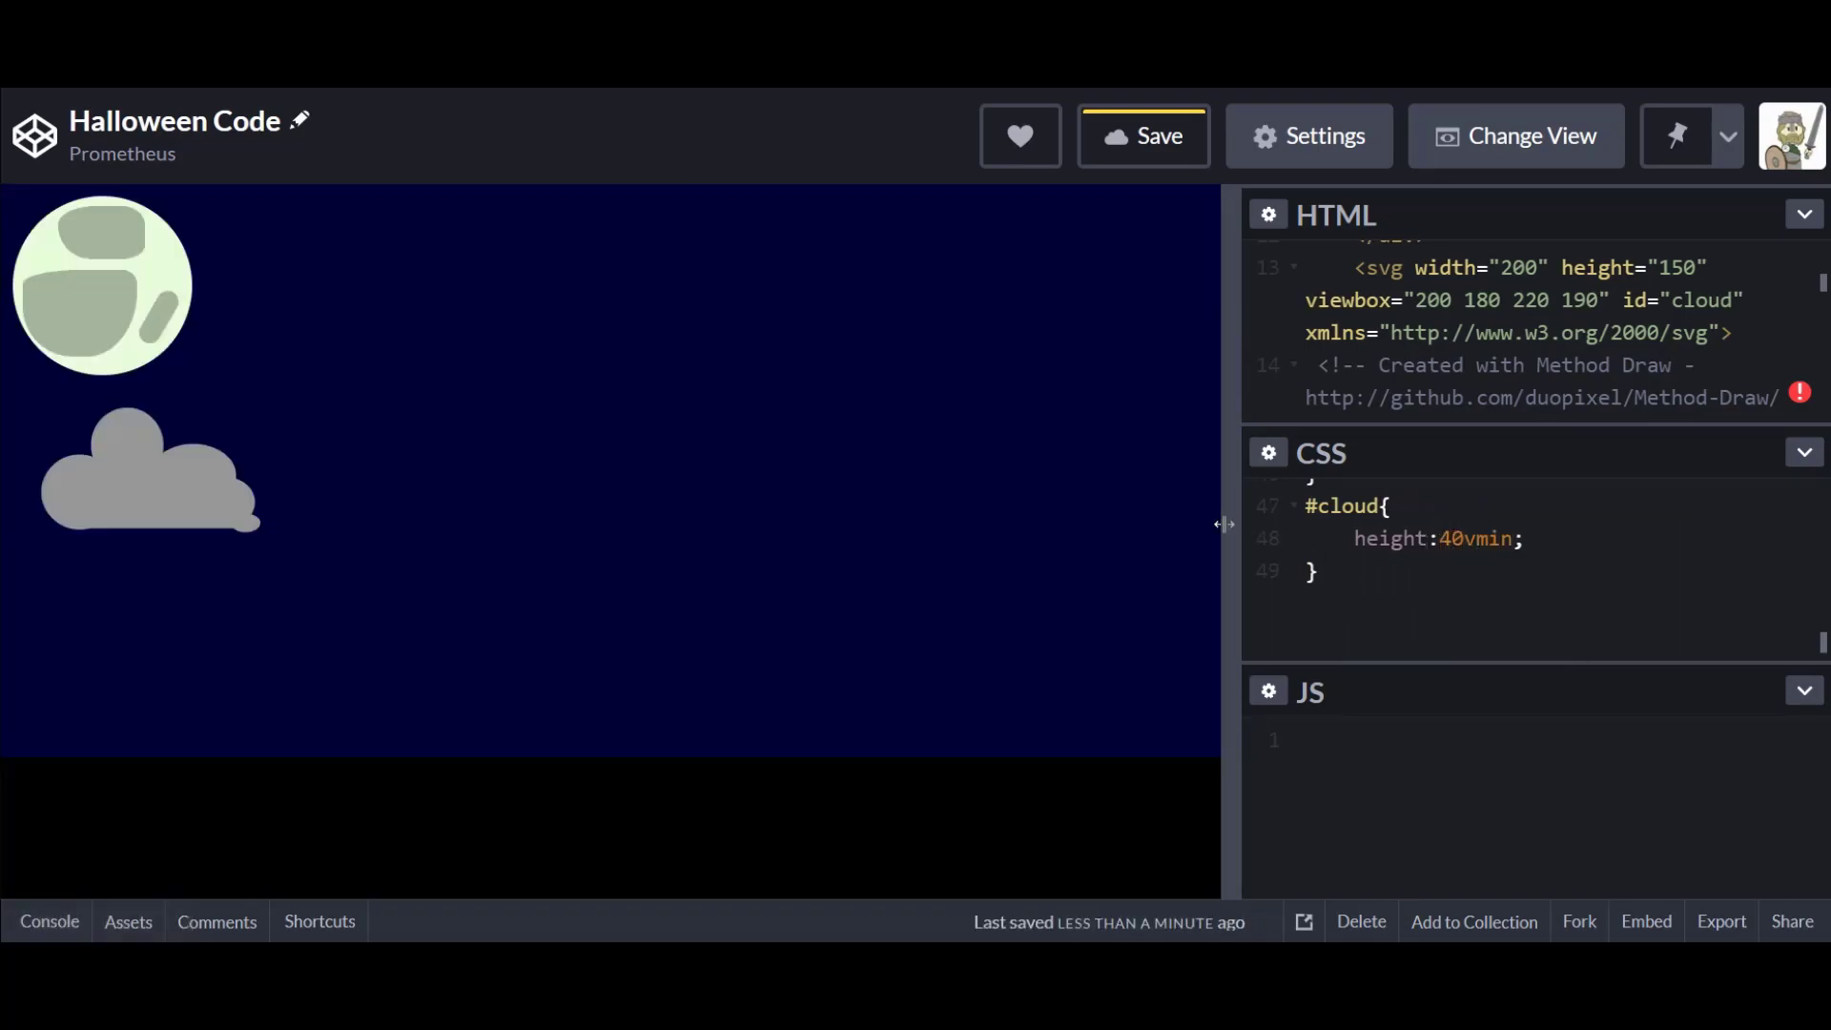
Widen the code editors and add position:absolute and top:0vh to the #cloud rule.
left_click_drag(1225, 524, 816, 542)
left_click(1177, 536)
key("Up")
key("Right")
key("Right")
key("Right")
key("Right")
key("Right")
key("Right")
key("Right")
key("Right")
key("Right")
key("Right")
key("Right")
key("Right")
key("Right")
key("Right")
key("Right")
key("Right")
key("Right")
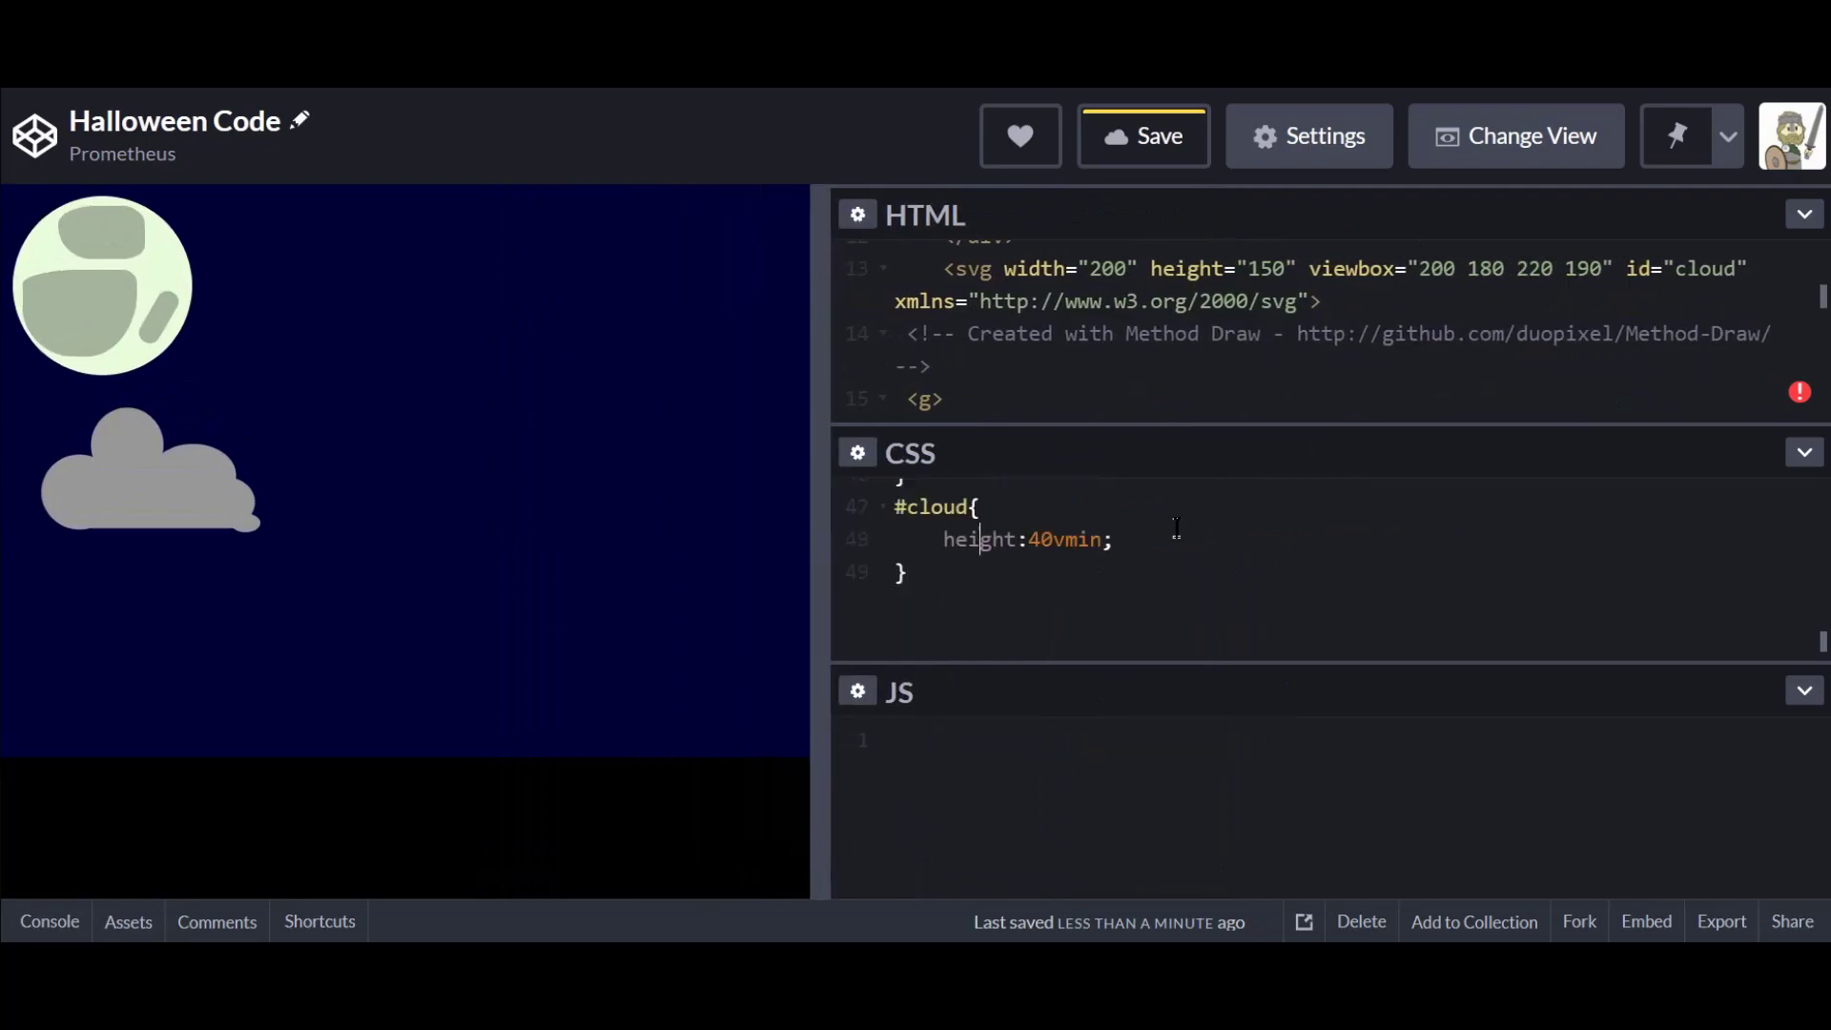
key("Return")
type("position:absolute;")
key("Return")
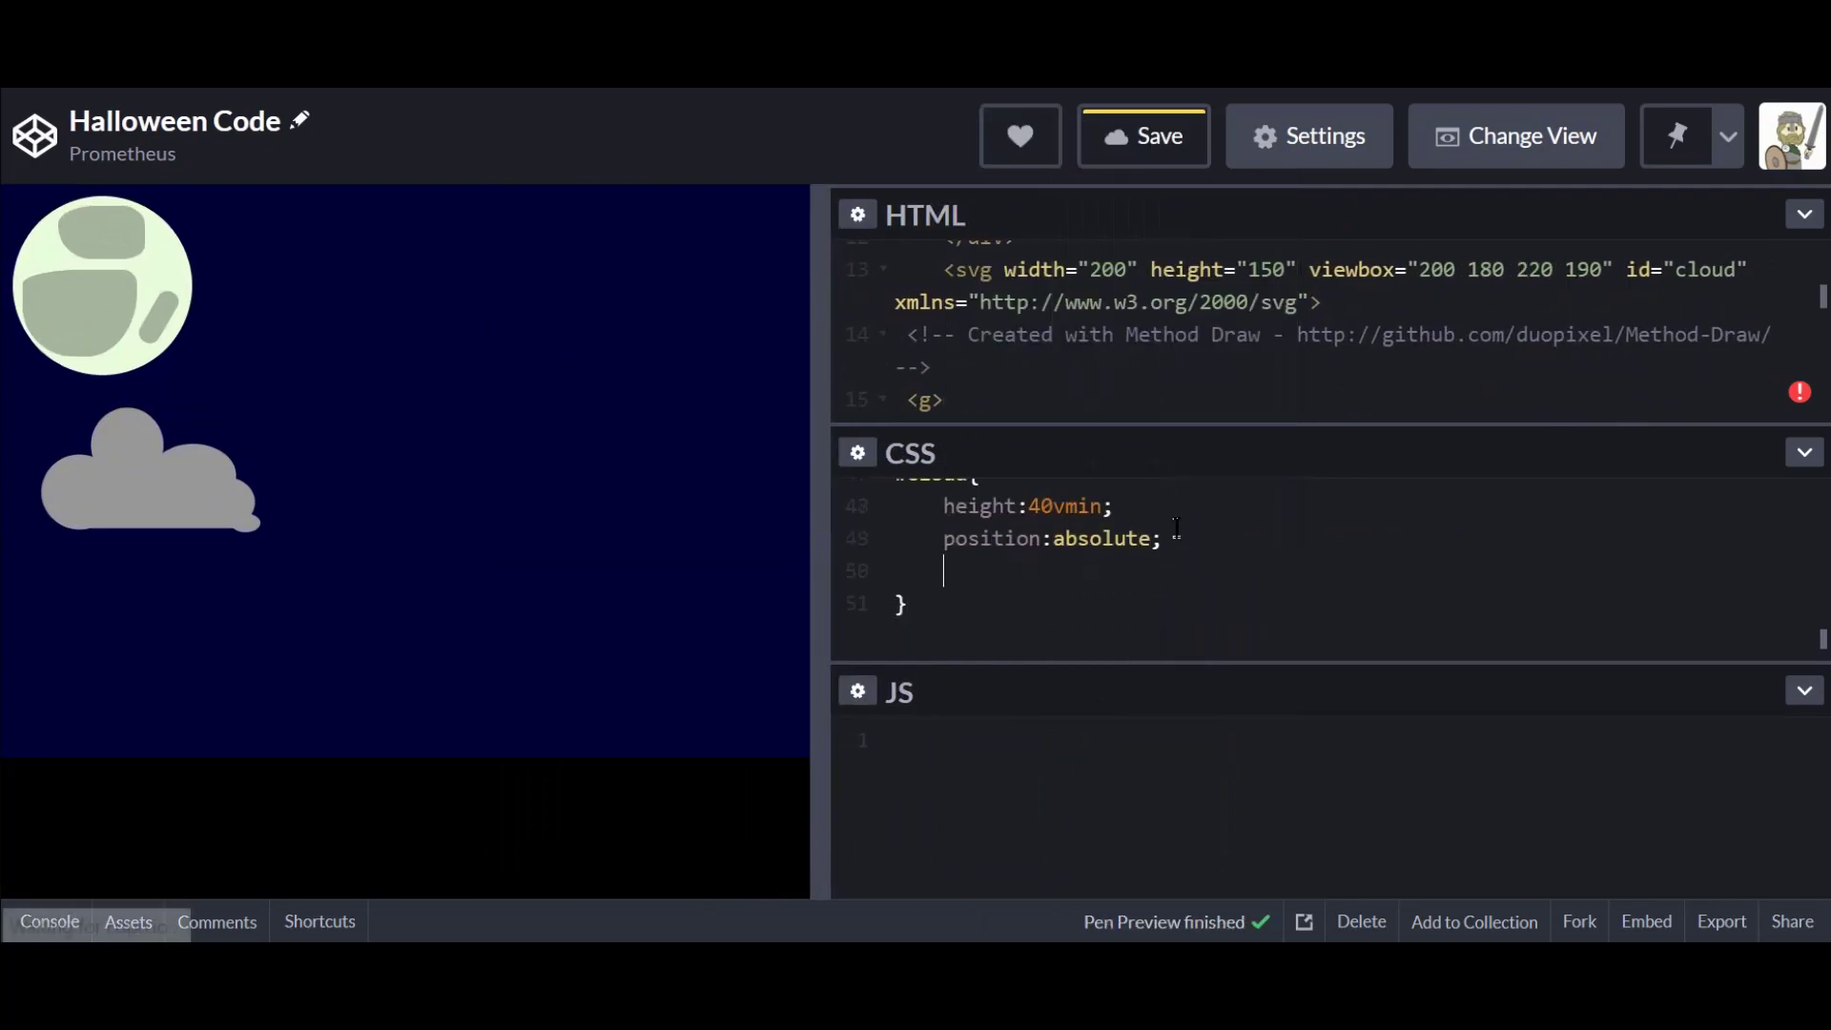
type("top:0vh;")
key("Return")
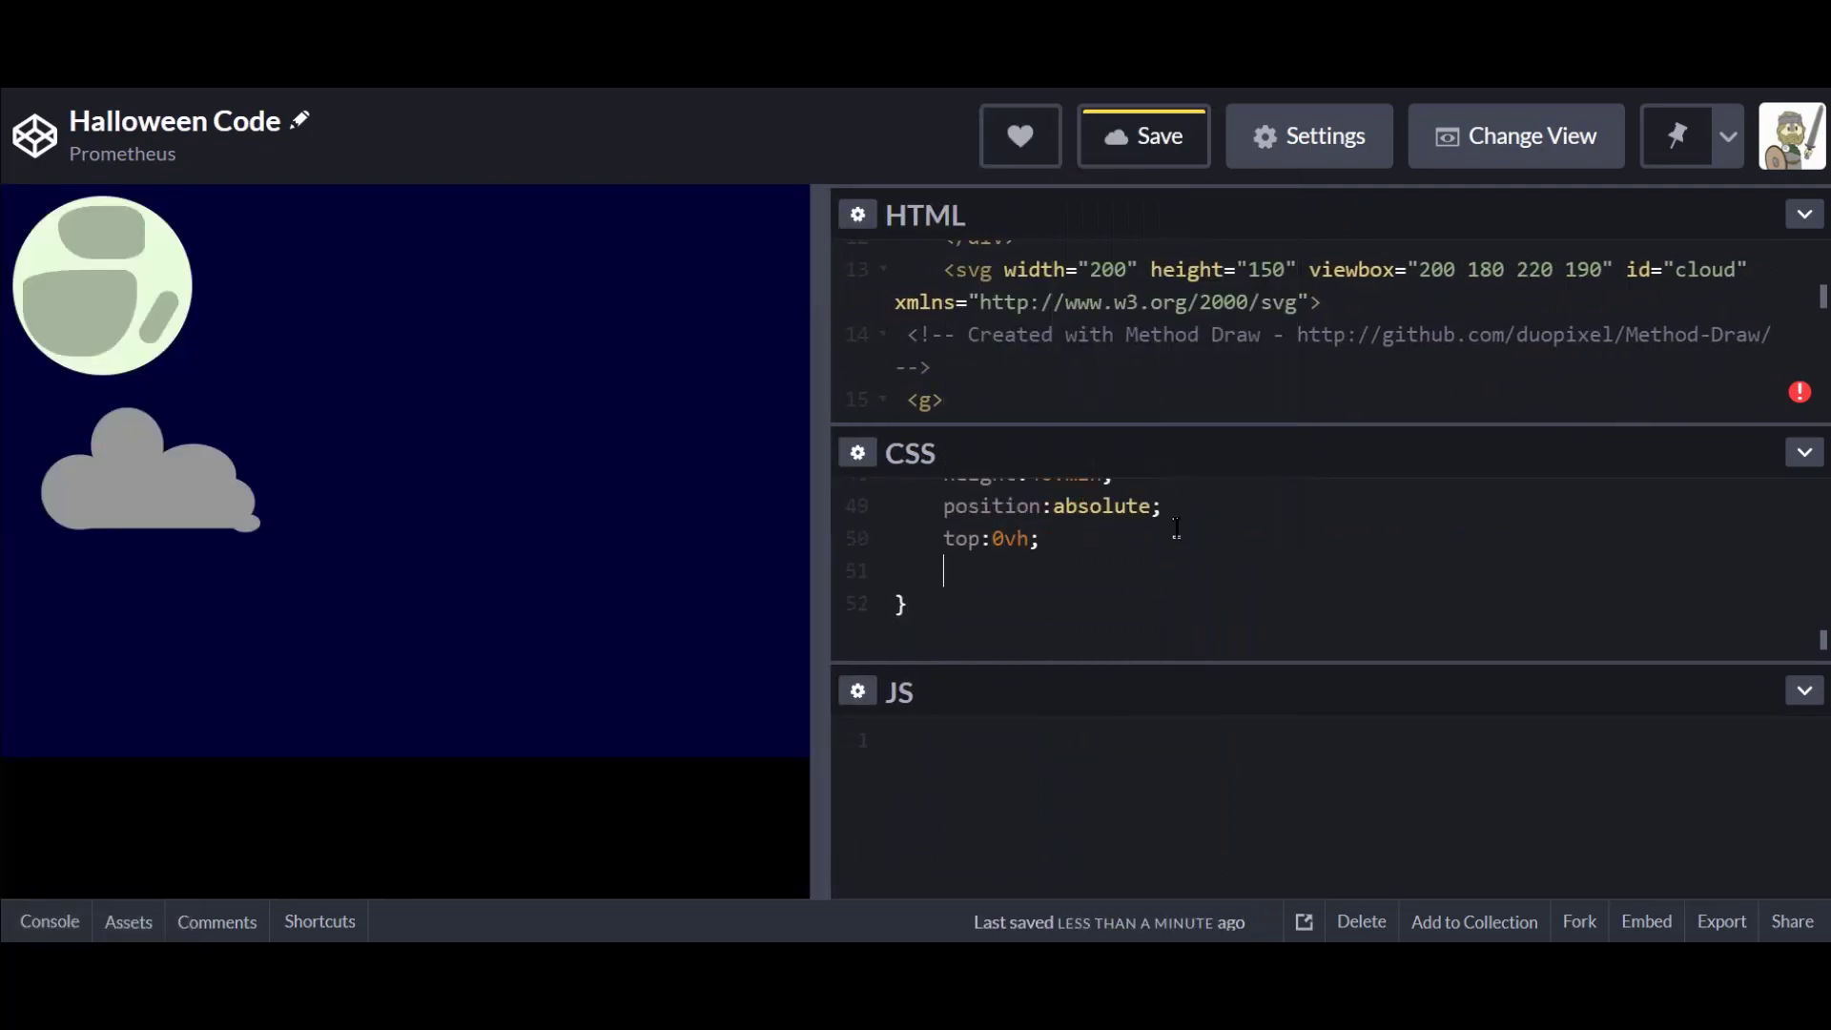
Set the cloud's top offset to 5vh and add left:5vw to its rule.
key("Up")
type("1")
key("Down")
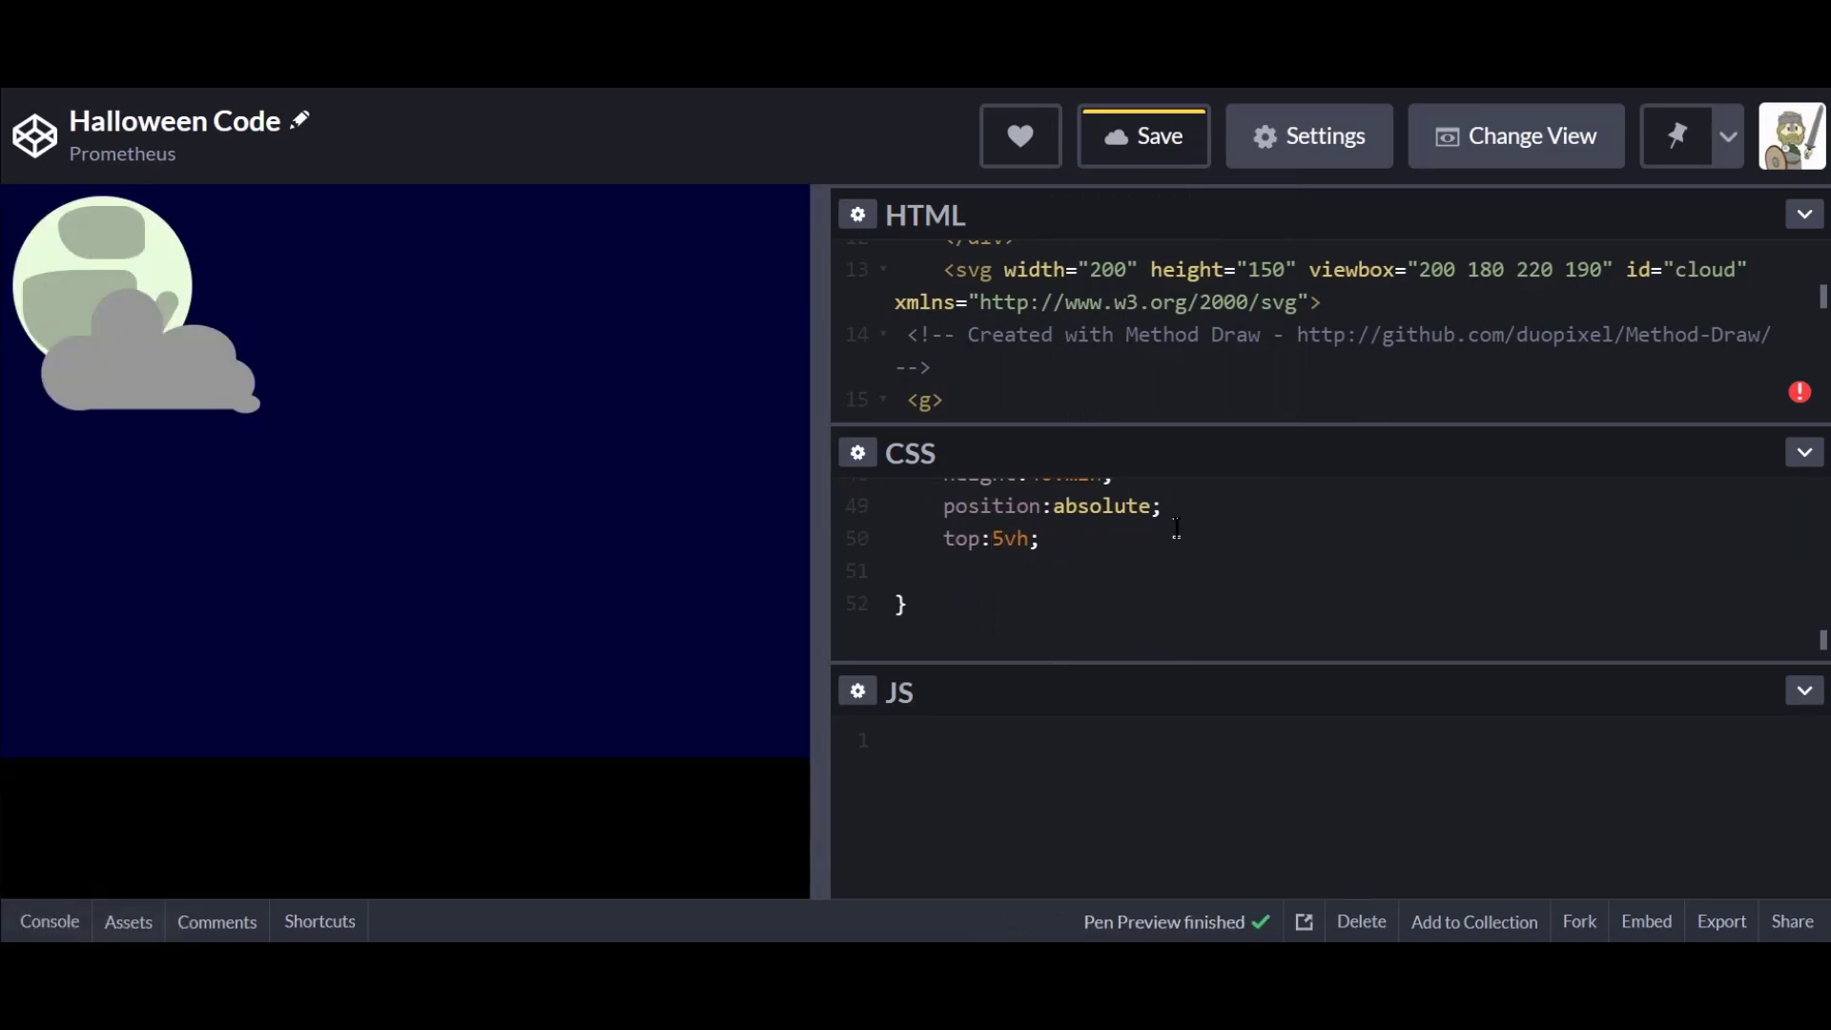
key("Down")
type("left:5v")
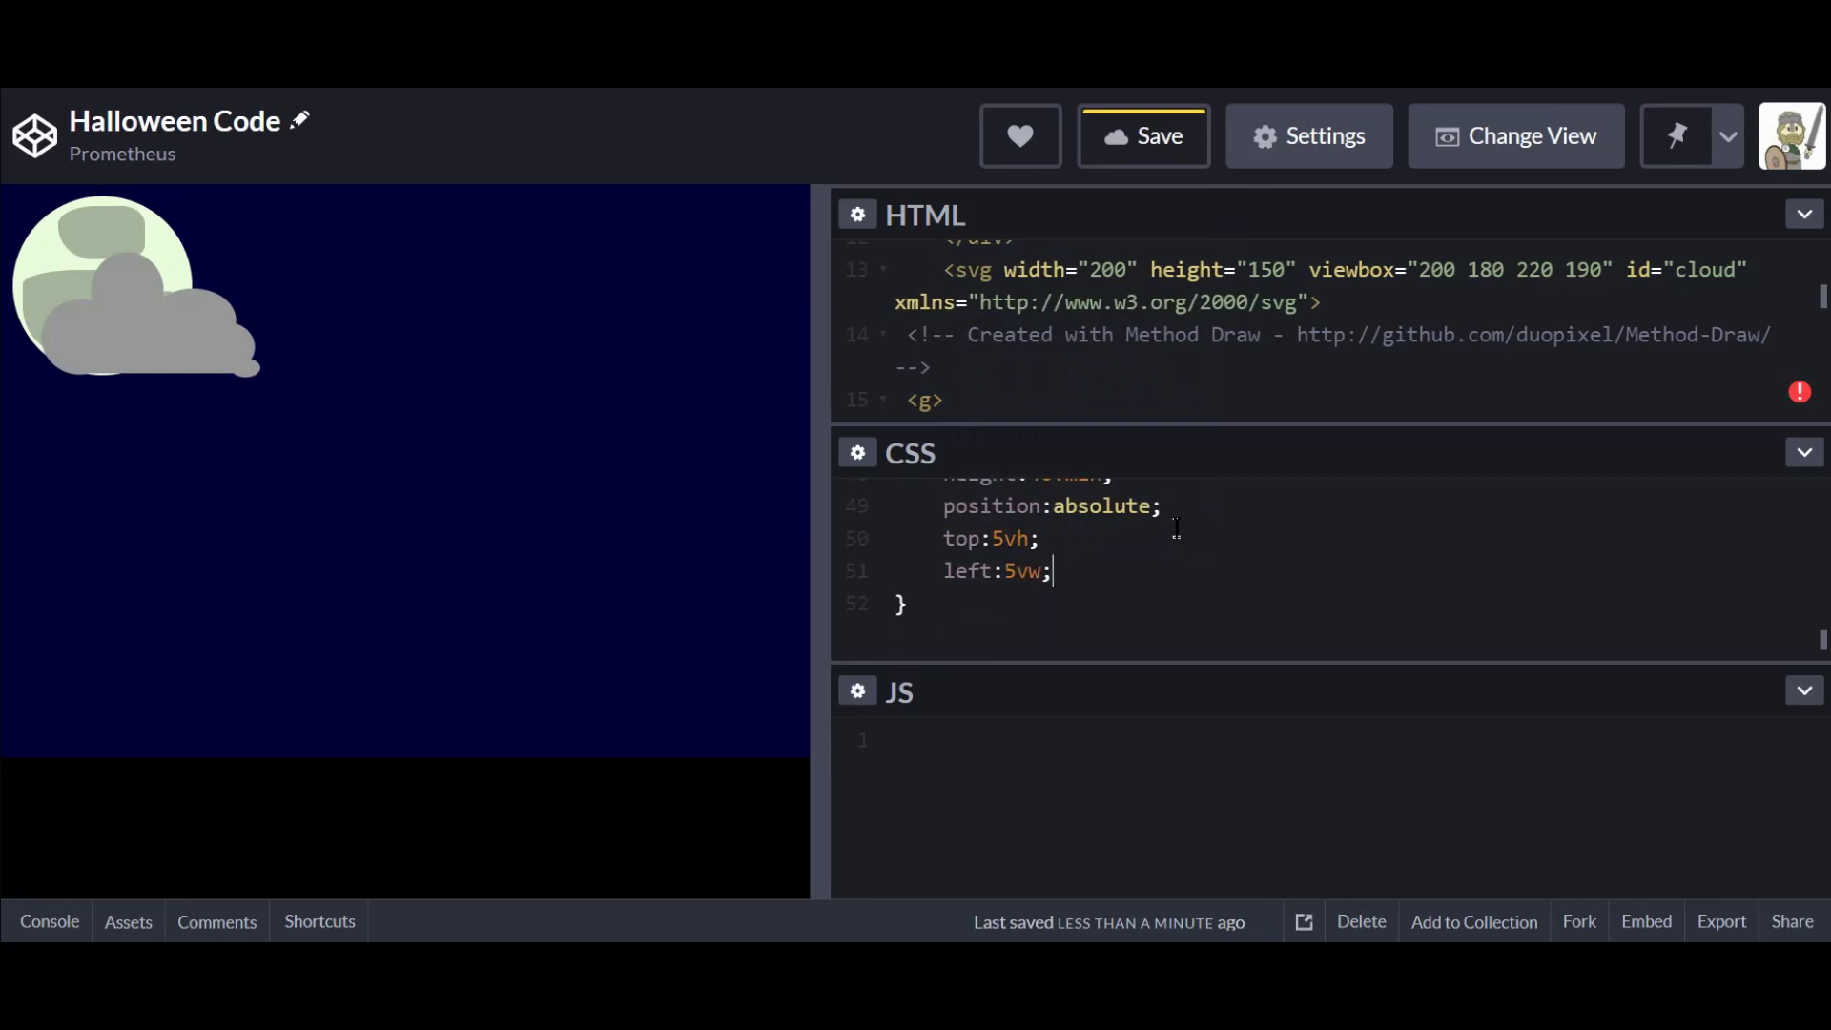
Change the cloud's left offset to 2vmin and test its placement by narrowing and widening the preview.
key("Left")
key("Left")
key("Left")
key("Left")
key("Down")
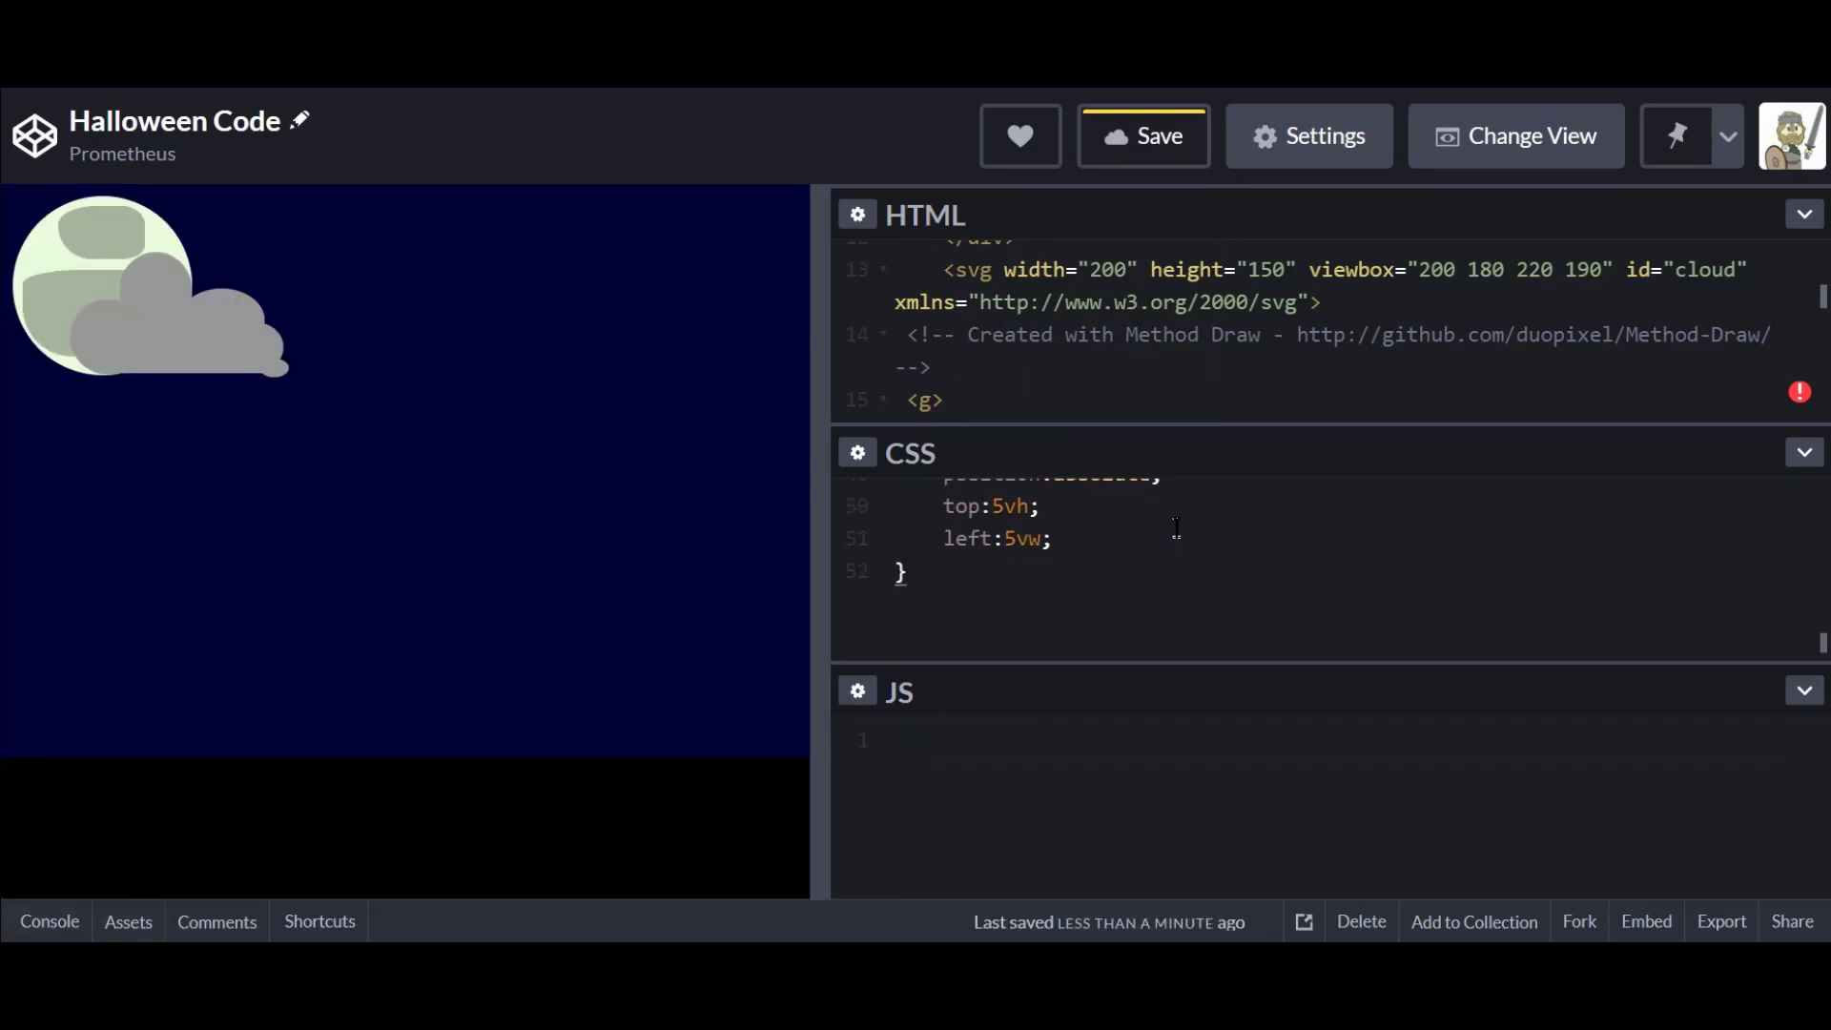
left_click_drag(820, 850, 439, 849)
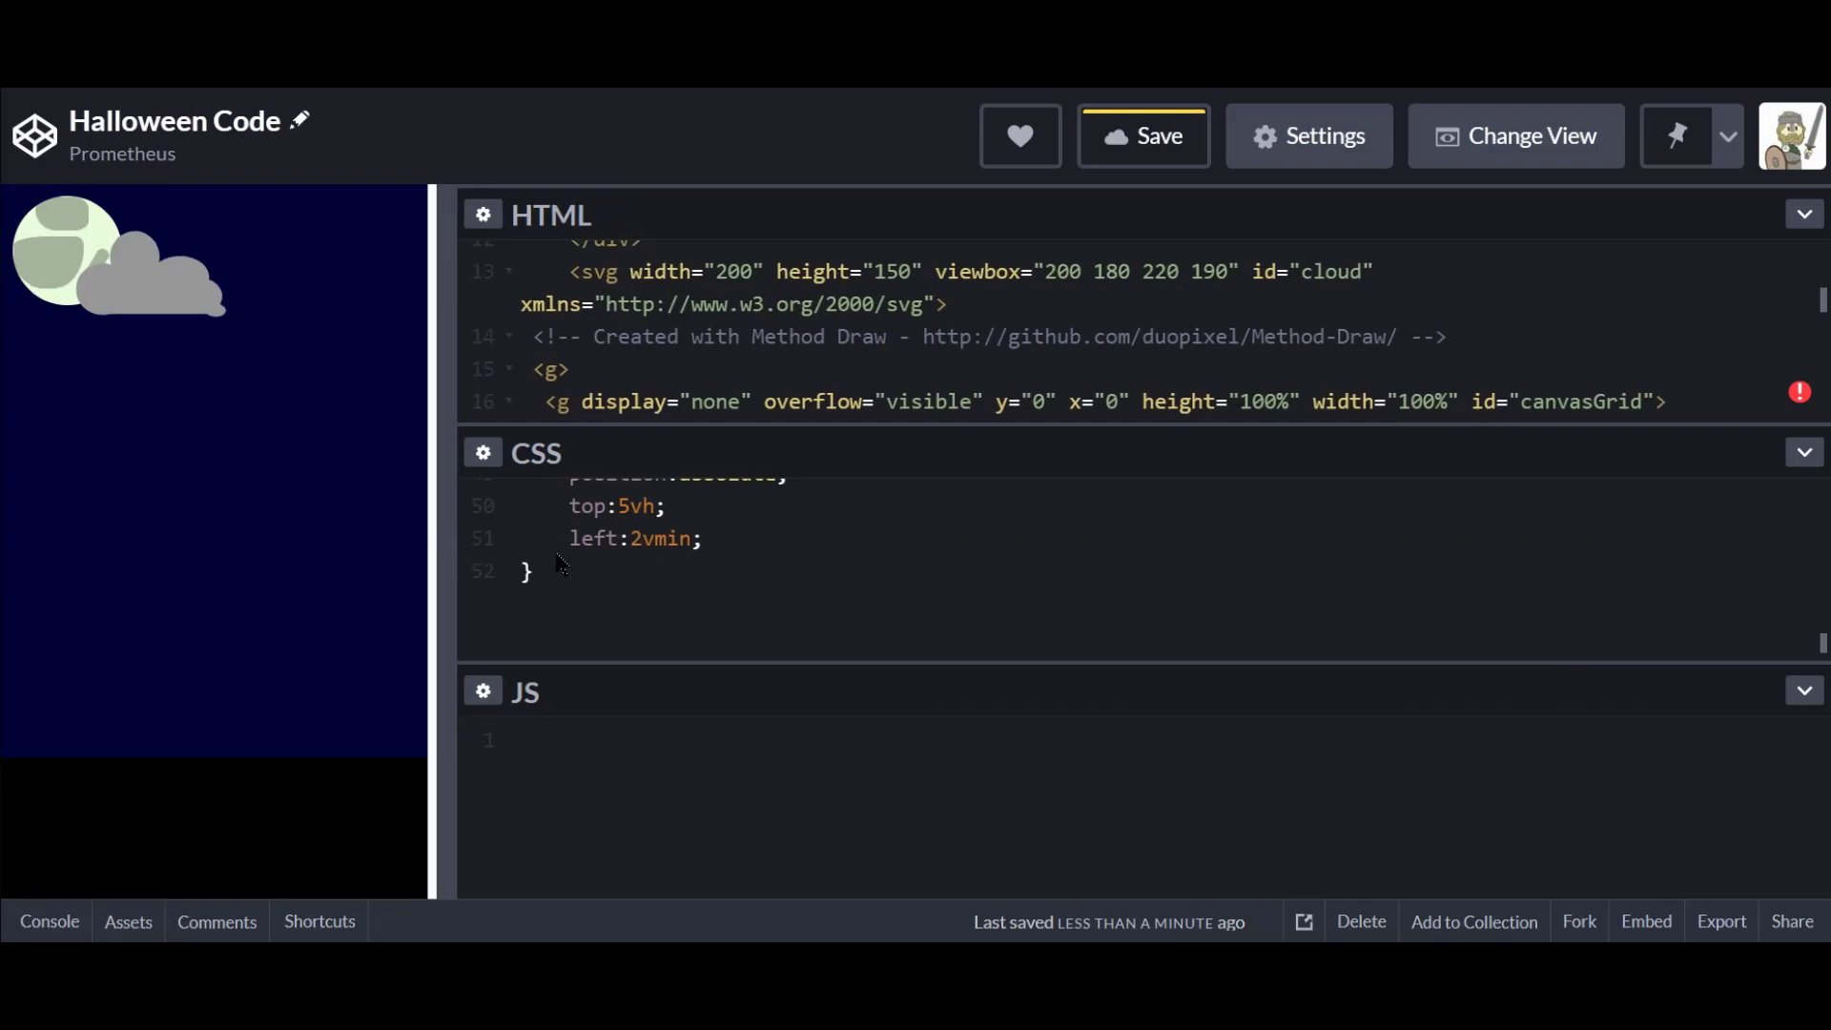
left_click_drag(435, 570, 964, 569)
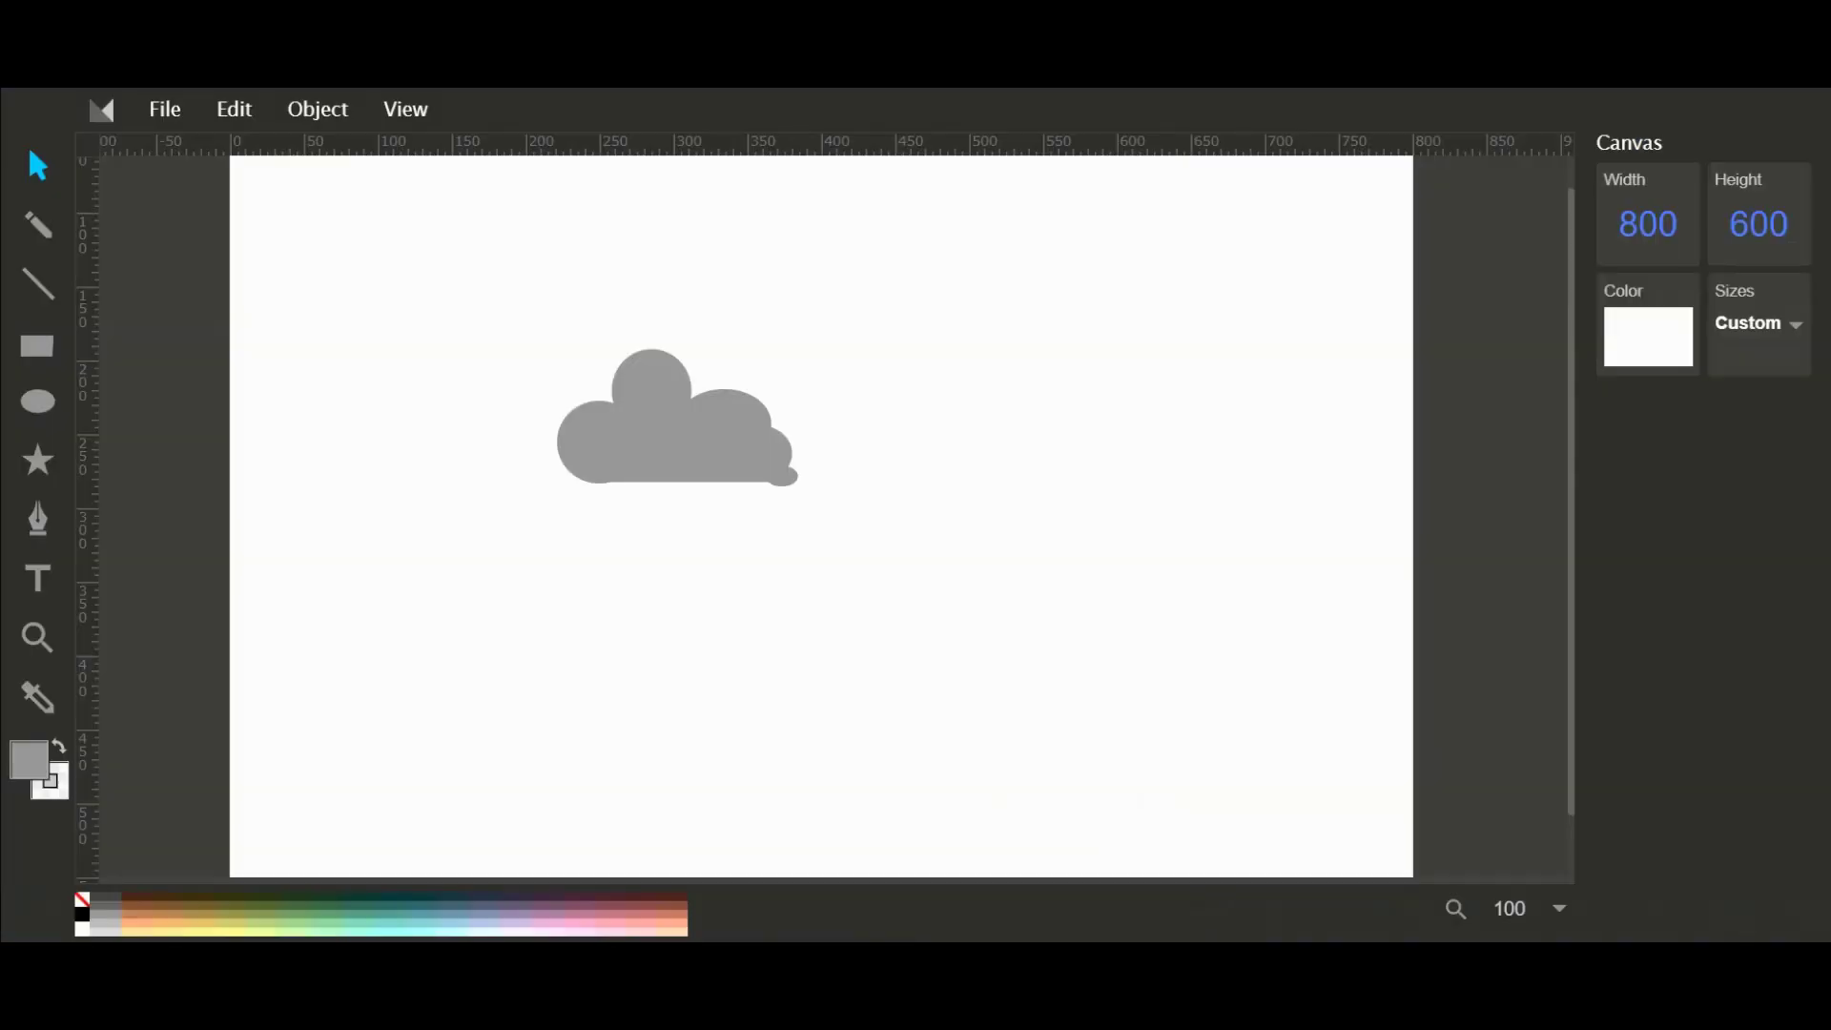
Switch to Method Draw, delete all the cloud shapes and draw a tall gray ellipse with radii of about 73 by 130.
key("ctrl+a")
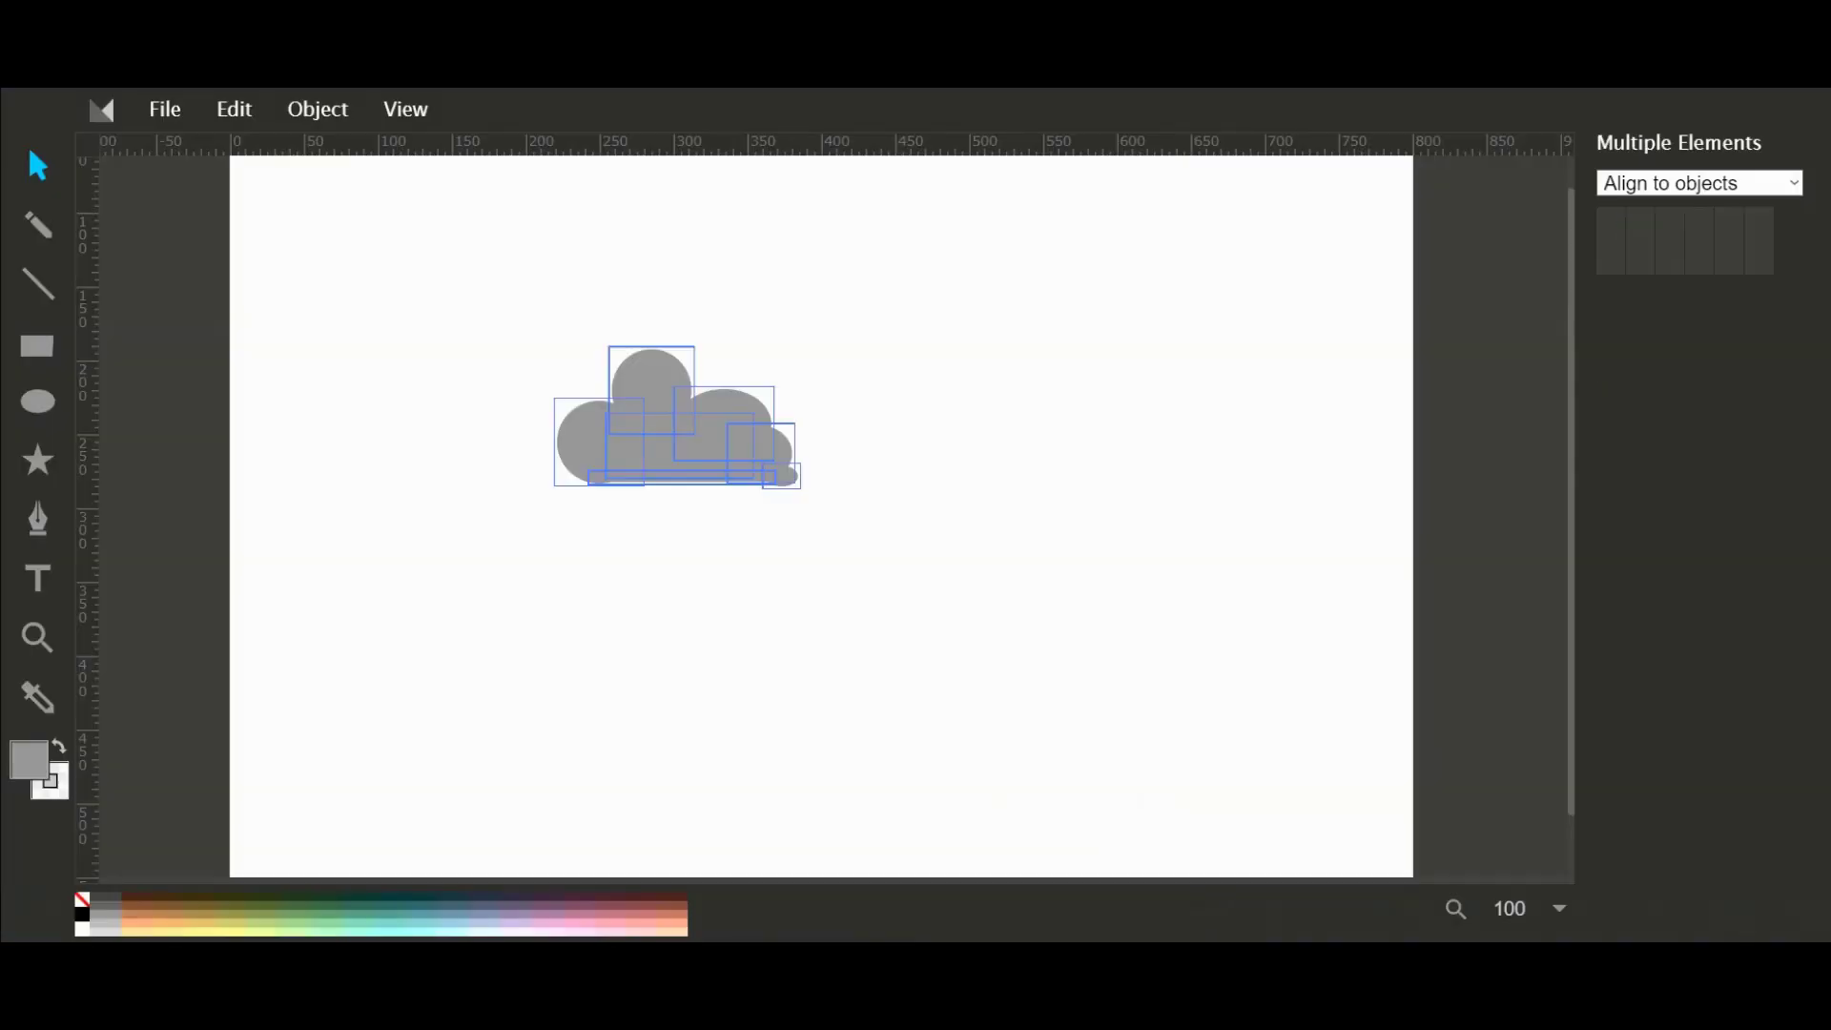
key("Delete")
left_click_drag(497, 340, 719, 729)
Place a copy of the ellipse to the right of the original and set its Y position to 318.
left_click_drag(840, 577, 843, 576)
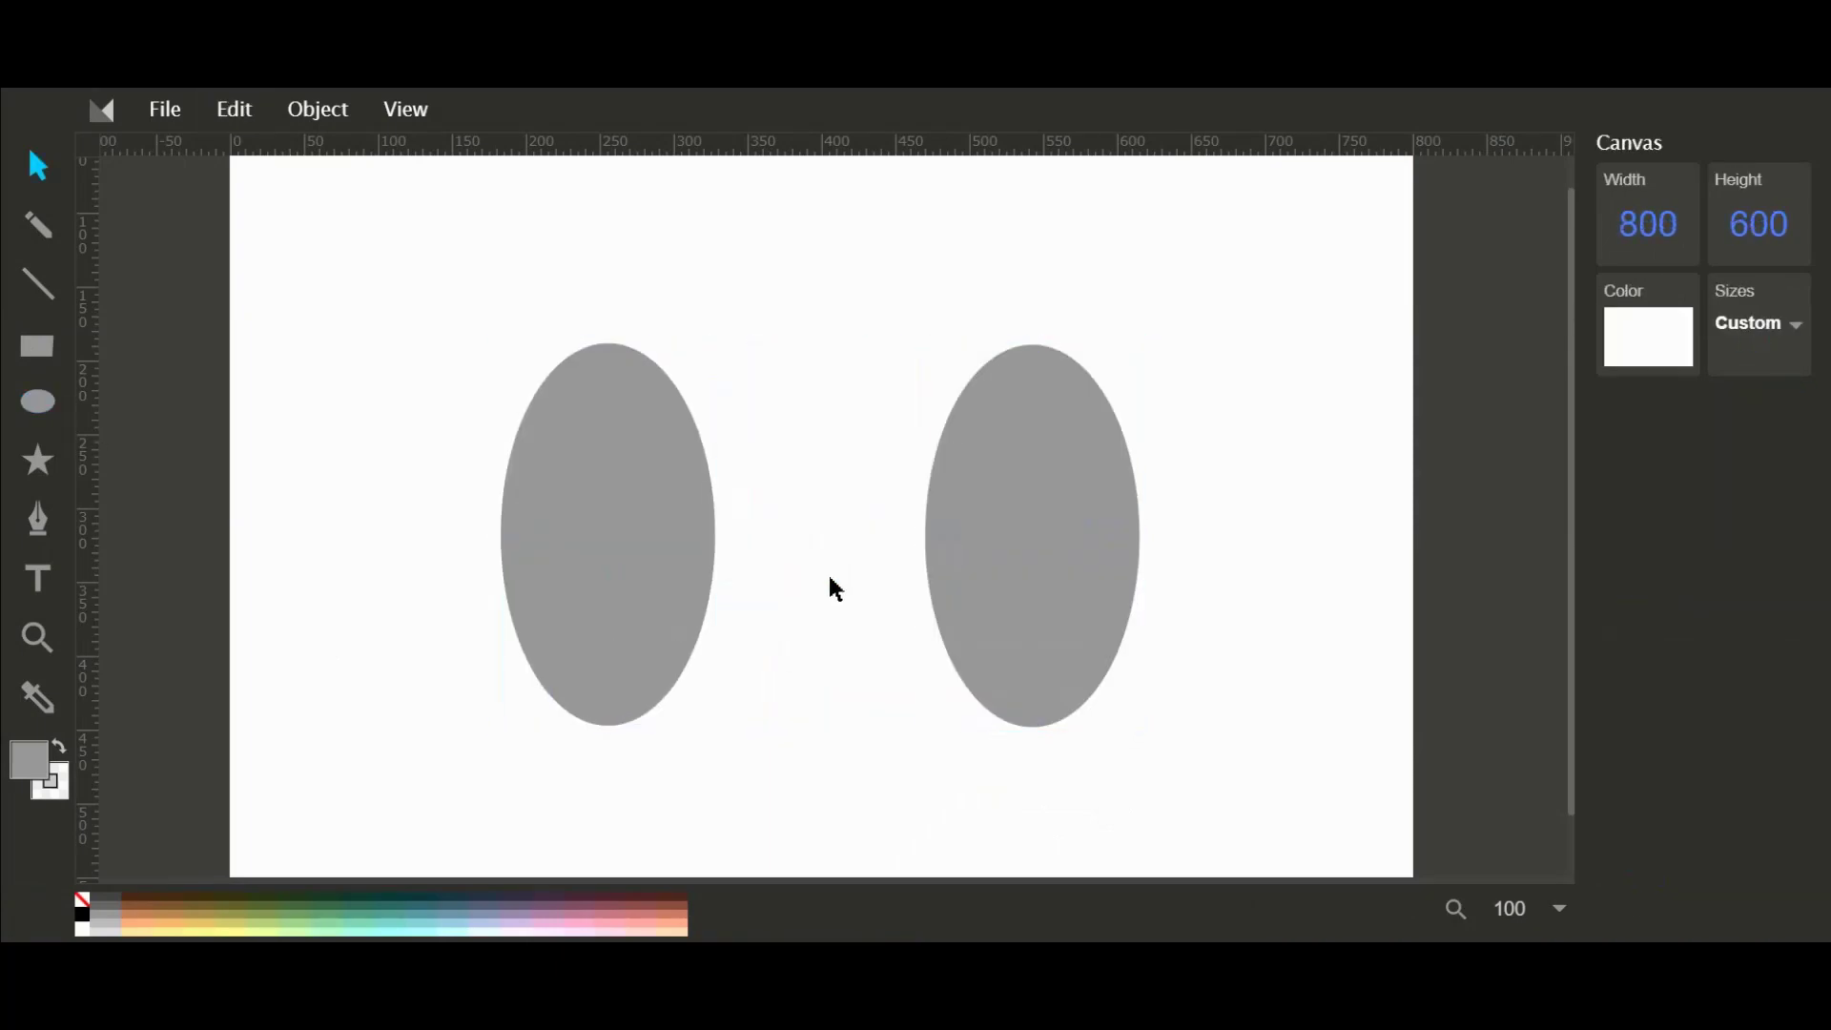
left_click_drag(1014, 556, 933, 559)
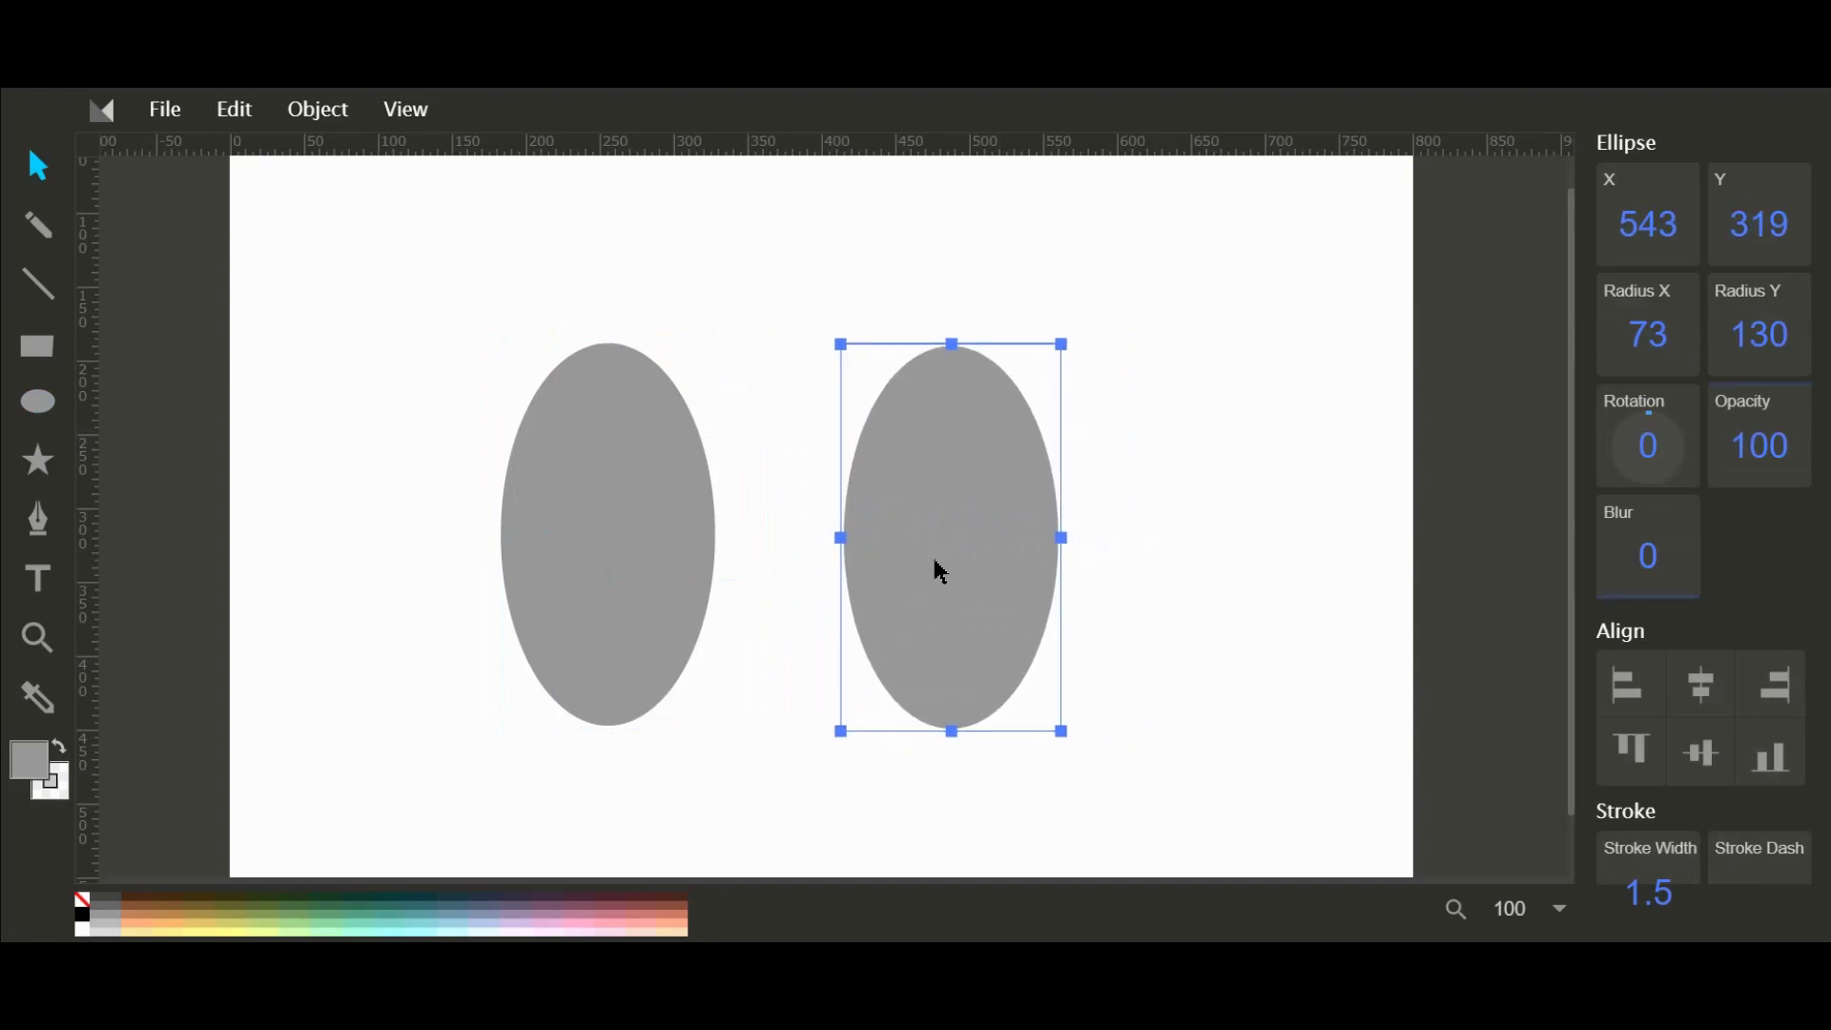
left_click(591, 505)
left_click(977, 533)
left_click(570, 483)
left_click(919, 500)
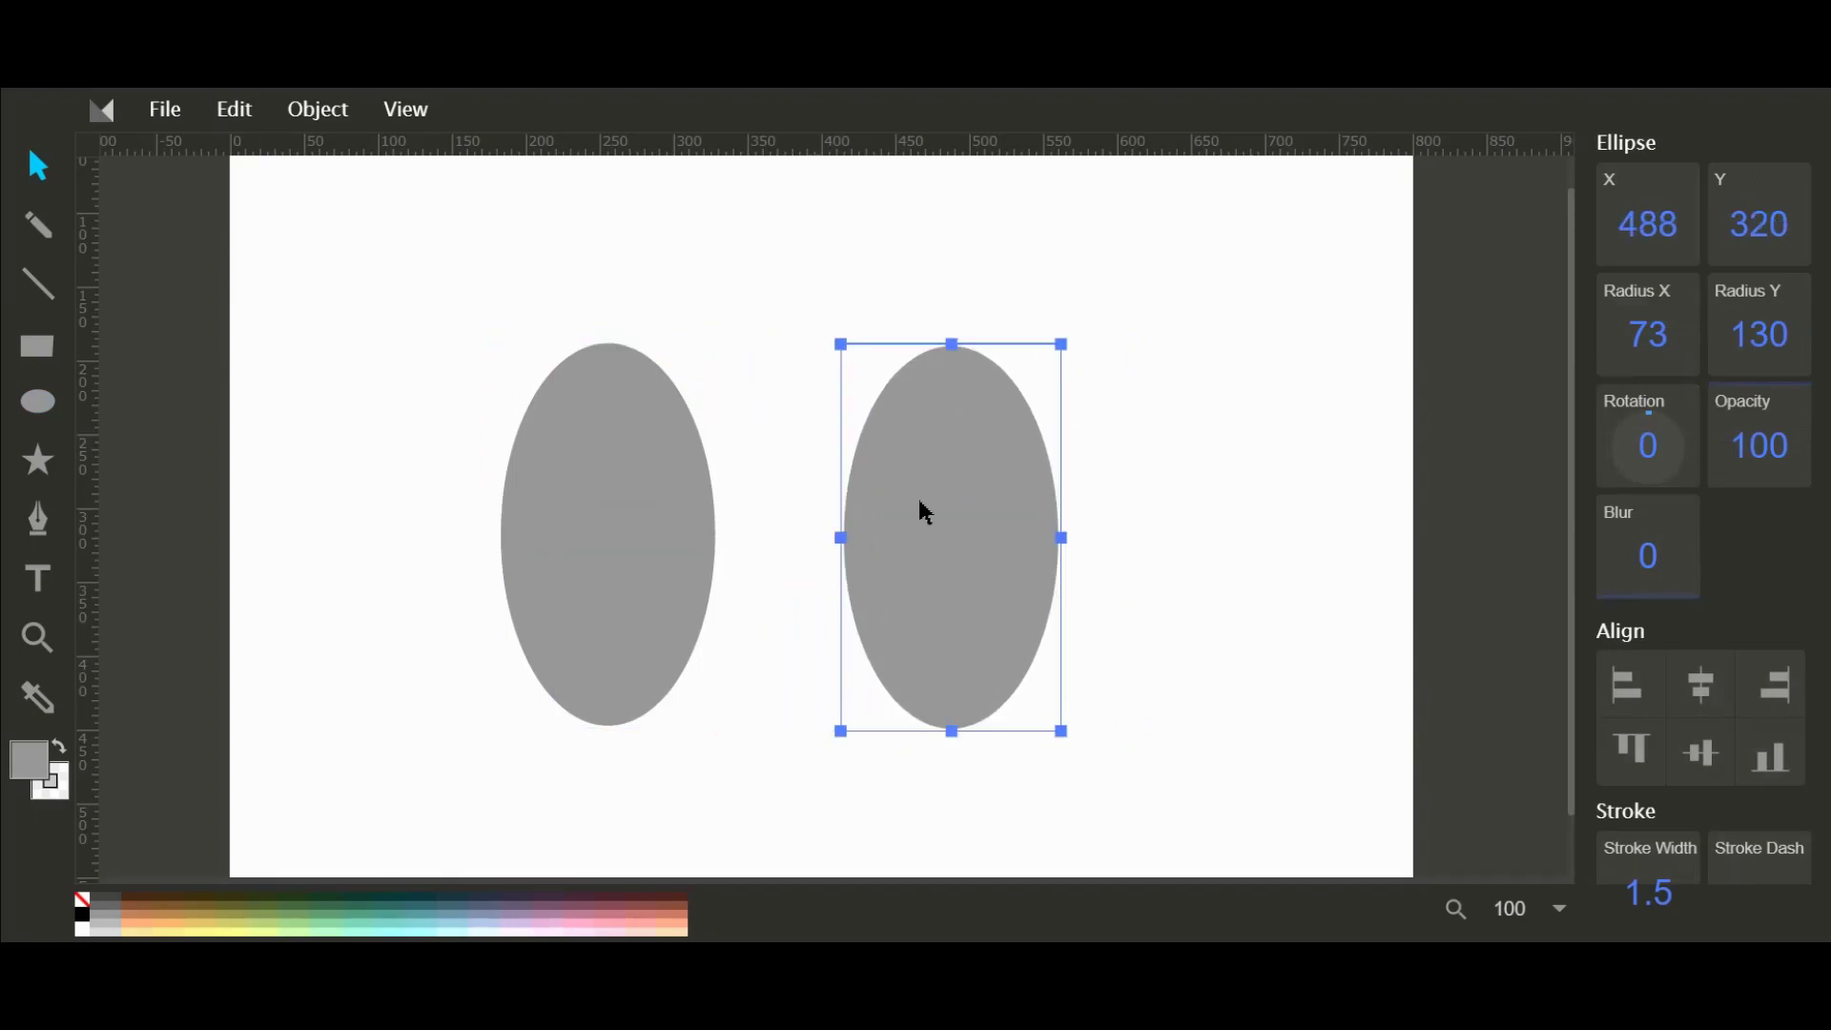
left_click(1769, 241)
type("318")
key("Return")
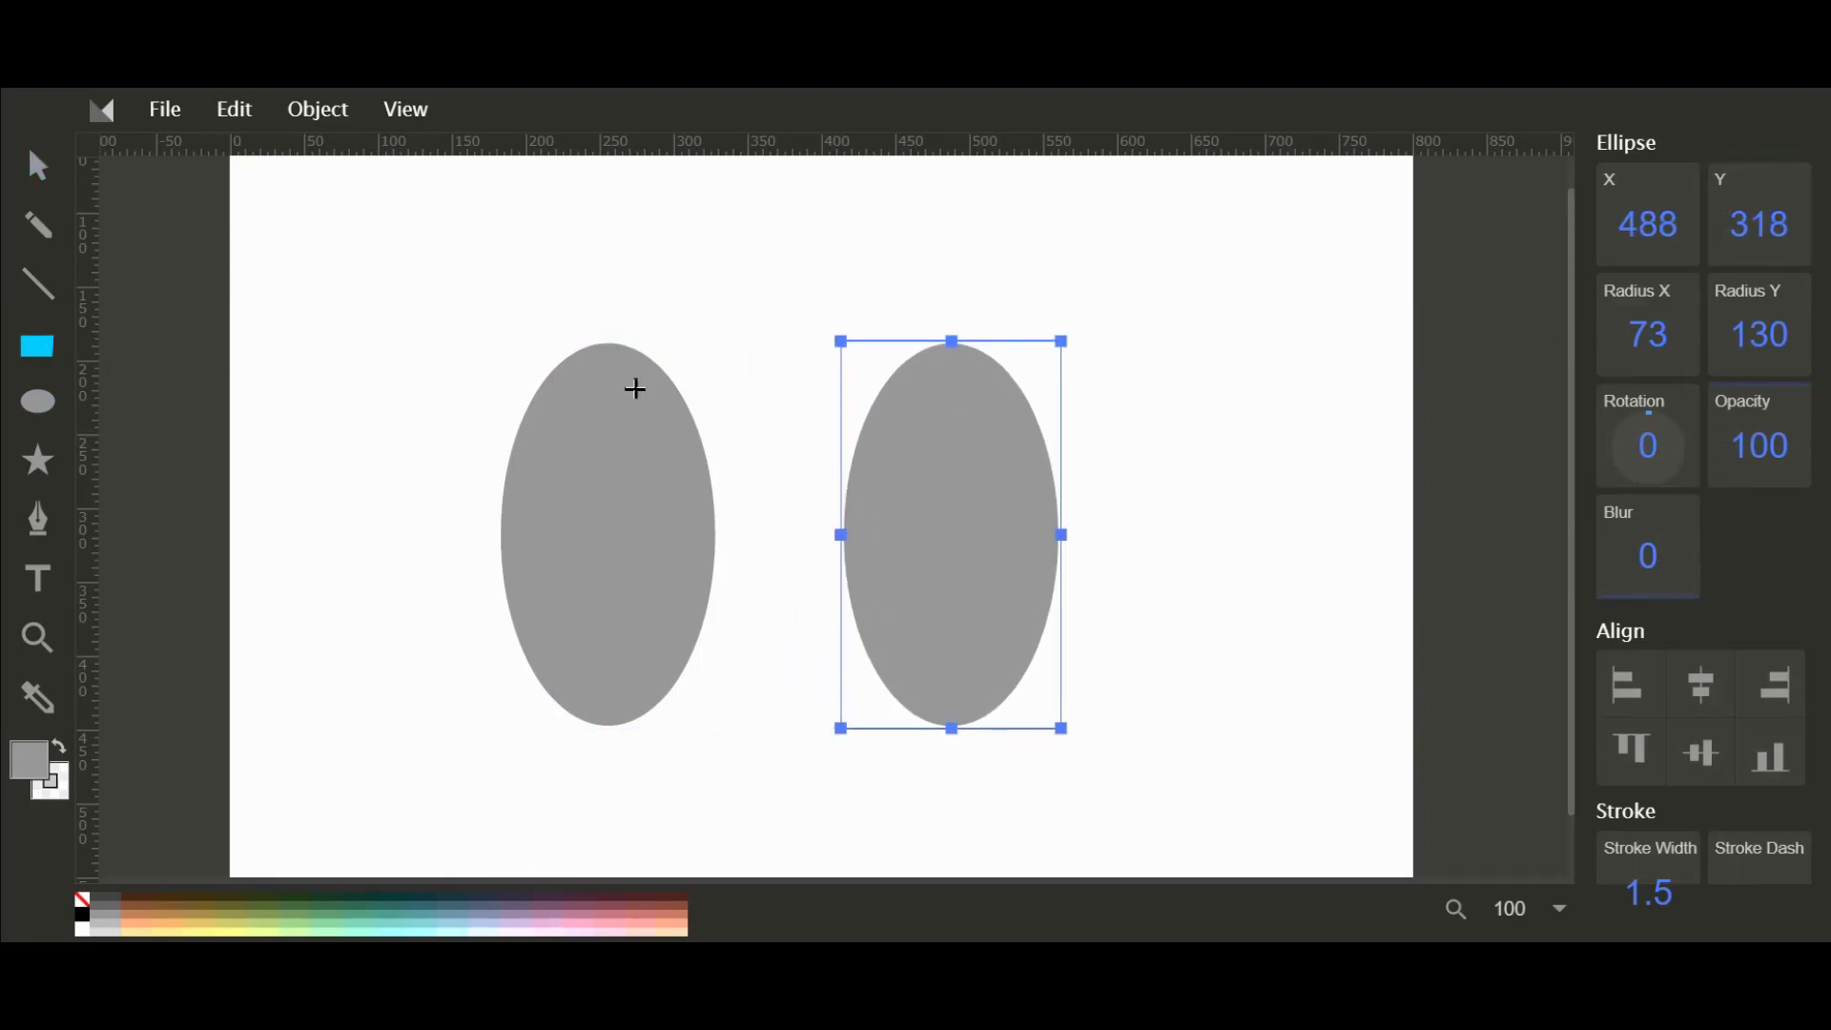
Draw a gray rectangle joining the centers of the two ellipses at their full height.
left_click_drag(606, 343, 960, 729)
key("v")
left_click(576, 502)
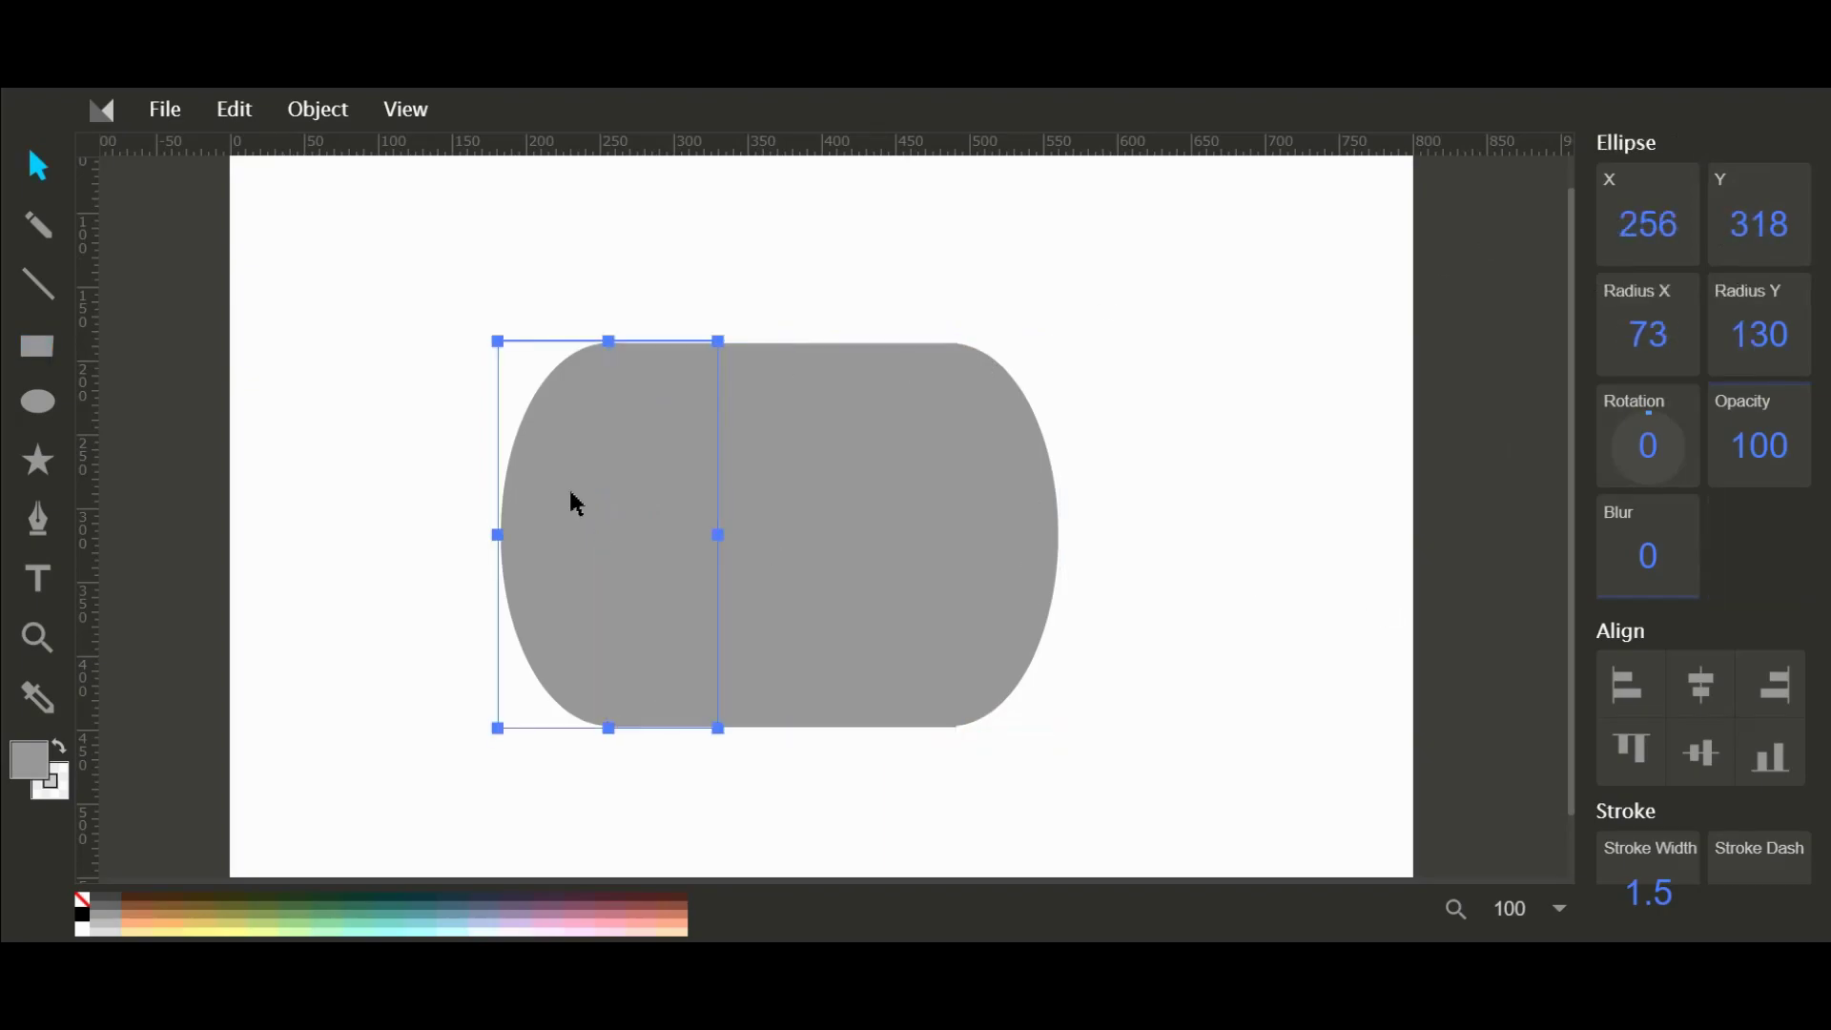
left_click(826, 501)
left_click(1120, 548)
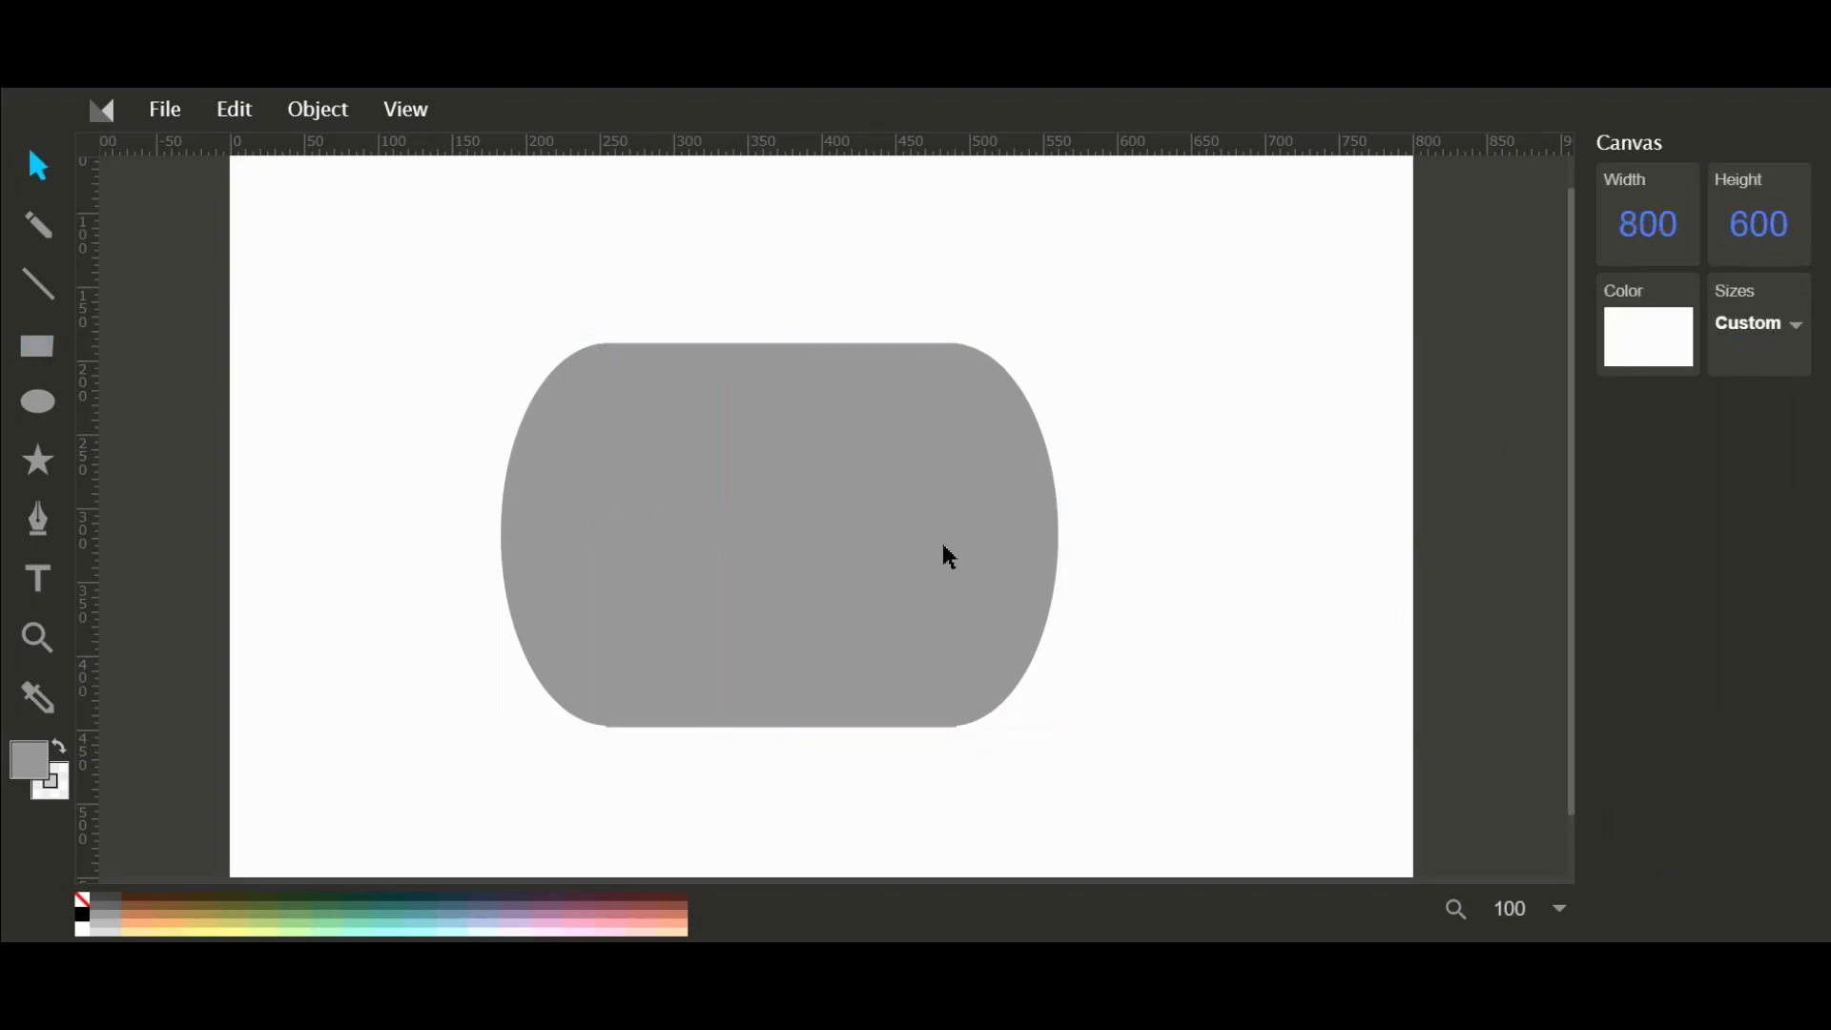
Narrow the joining rectangle from its right side and move the right ellipse inward to about X 362.
left_click(945, 551)
left_click_drag(958, 535, 744, 543)
left_click(1132, 613)
left_click(939, 551)
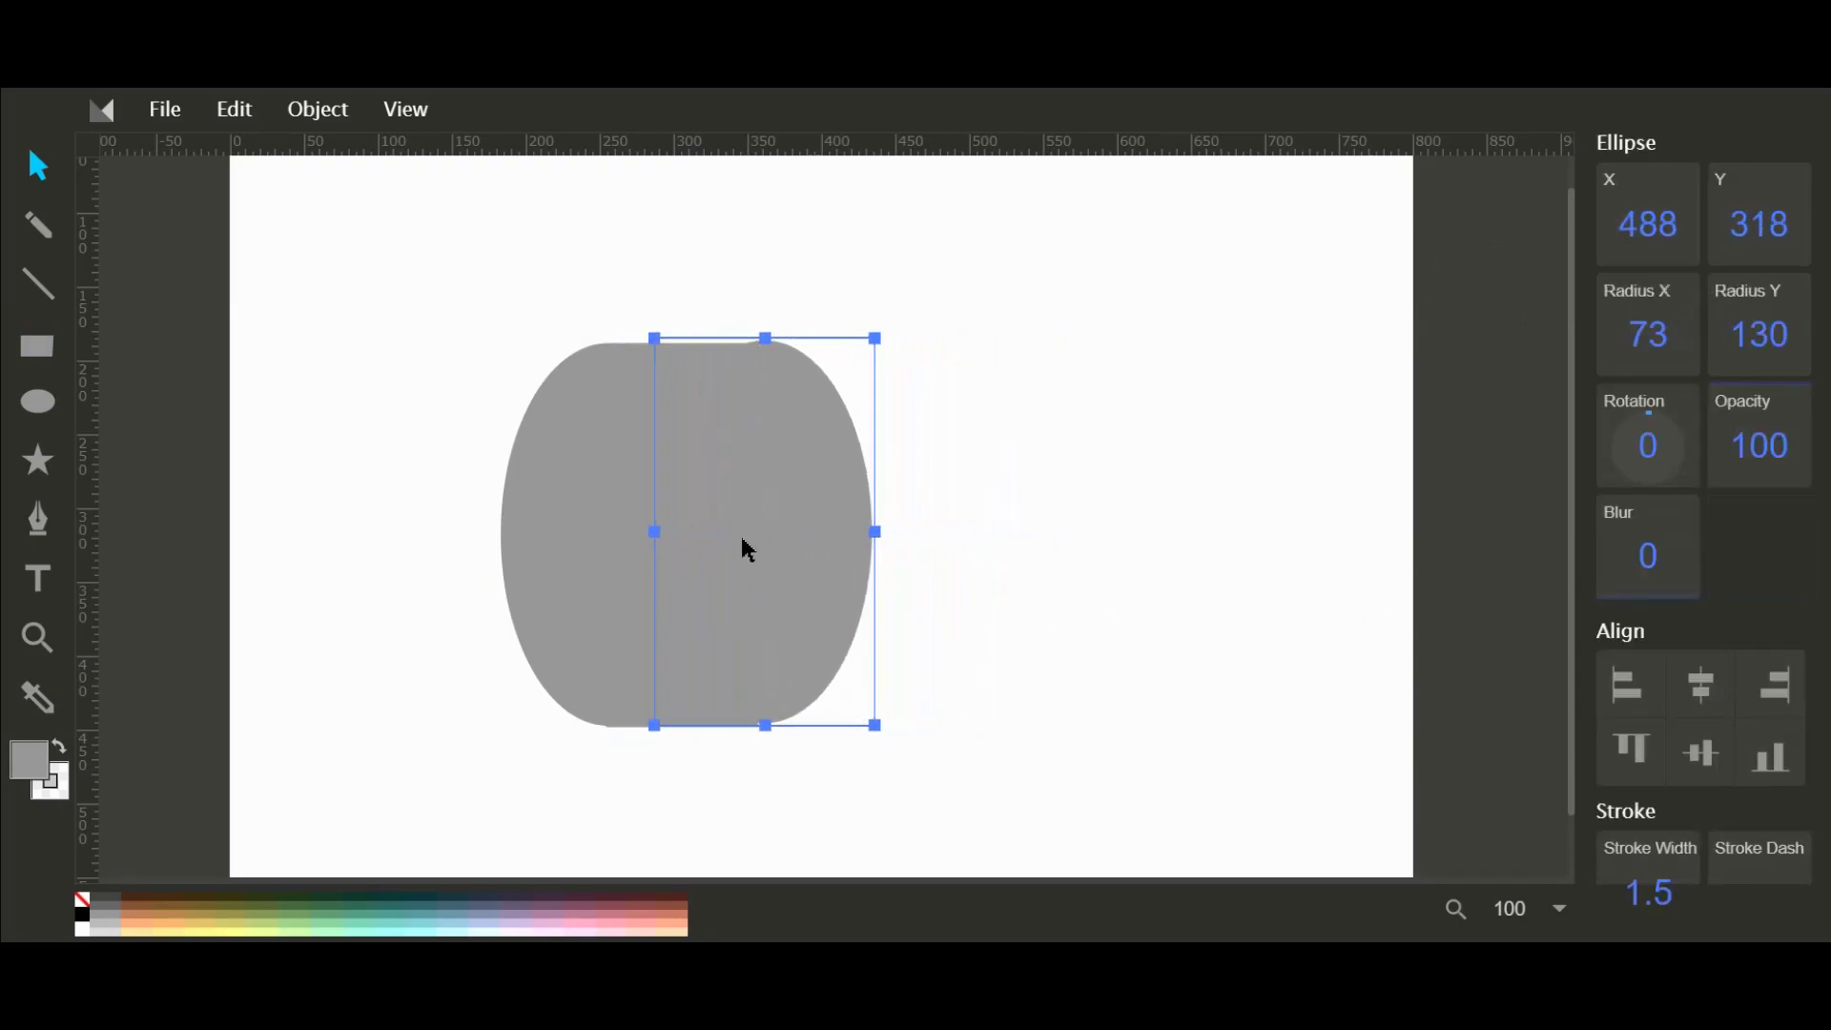
left_click(990, 579)
Fine-tune the bottom edges of the ellipses so they line up with the rectangle.
left_click_drag(765, 728, 765, 730)
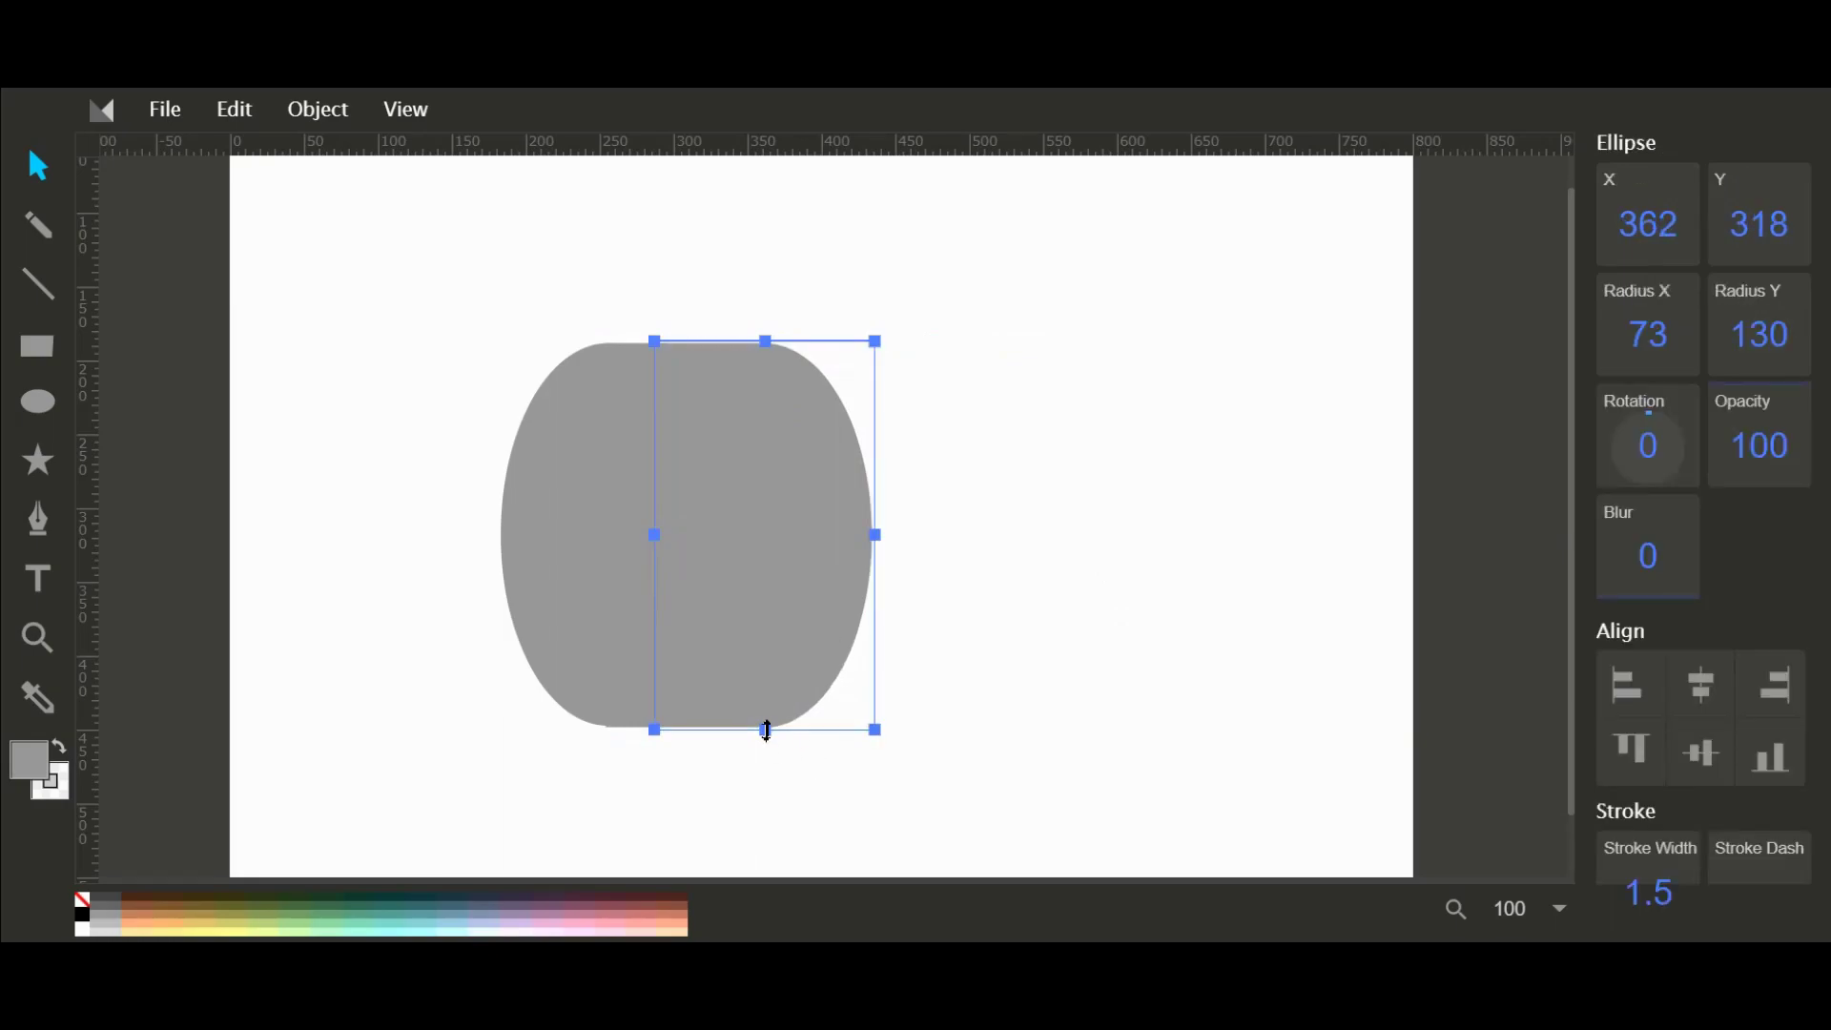
left_click(1007, 730)
left_click(564, 690)
left_click_drag(607, 725, 607, 726)
left_click(977, 726)
left_click(575, 681)
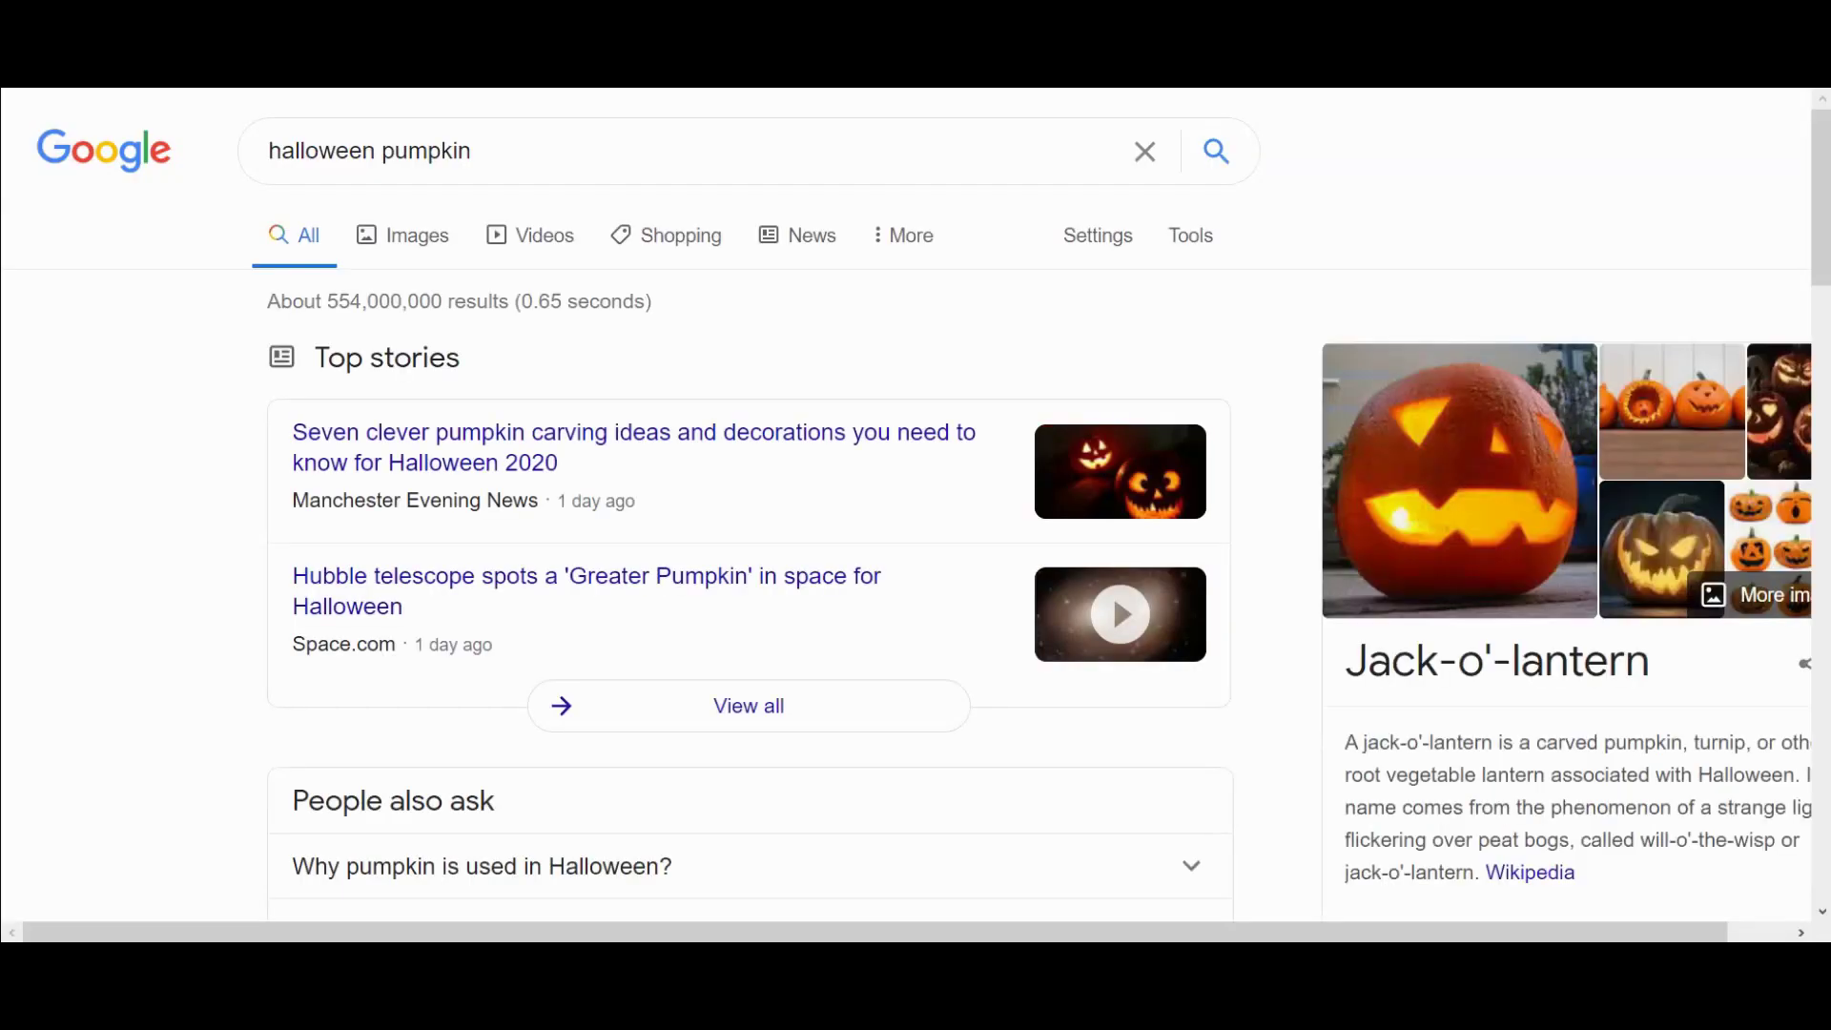
Switch to the Google results for "halloween pumpkin" and look through the images for reference.
left_click(403, 234)
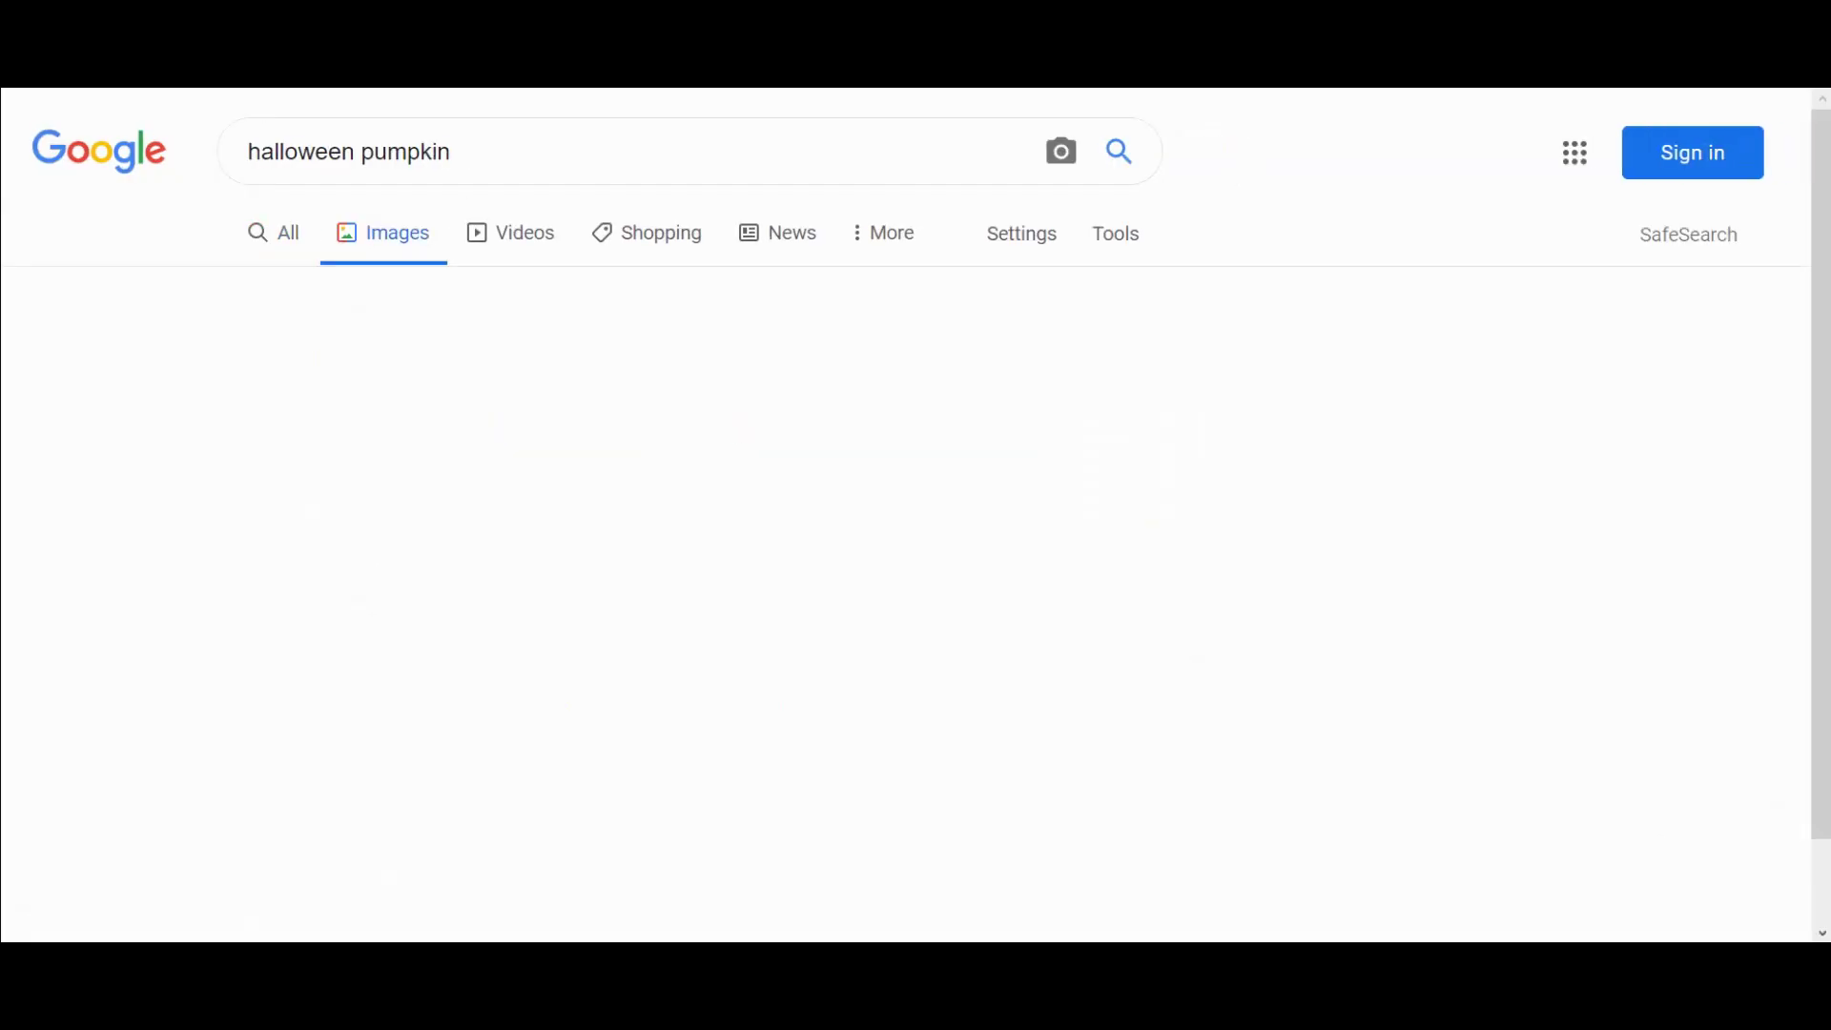
scroll(916, 515, "down", 3)
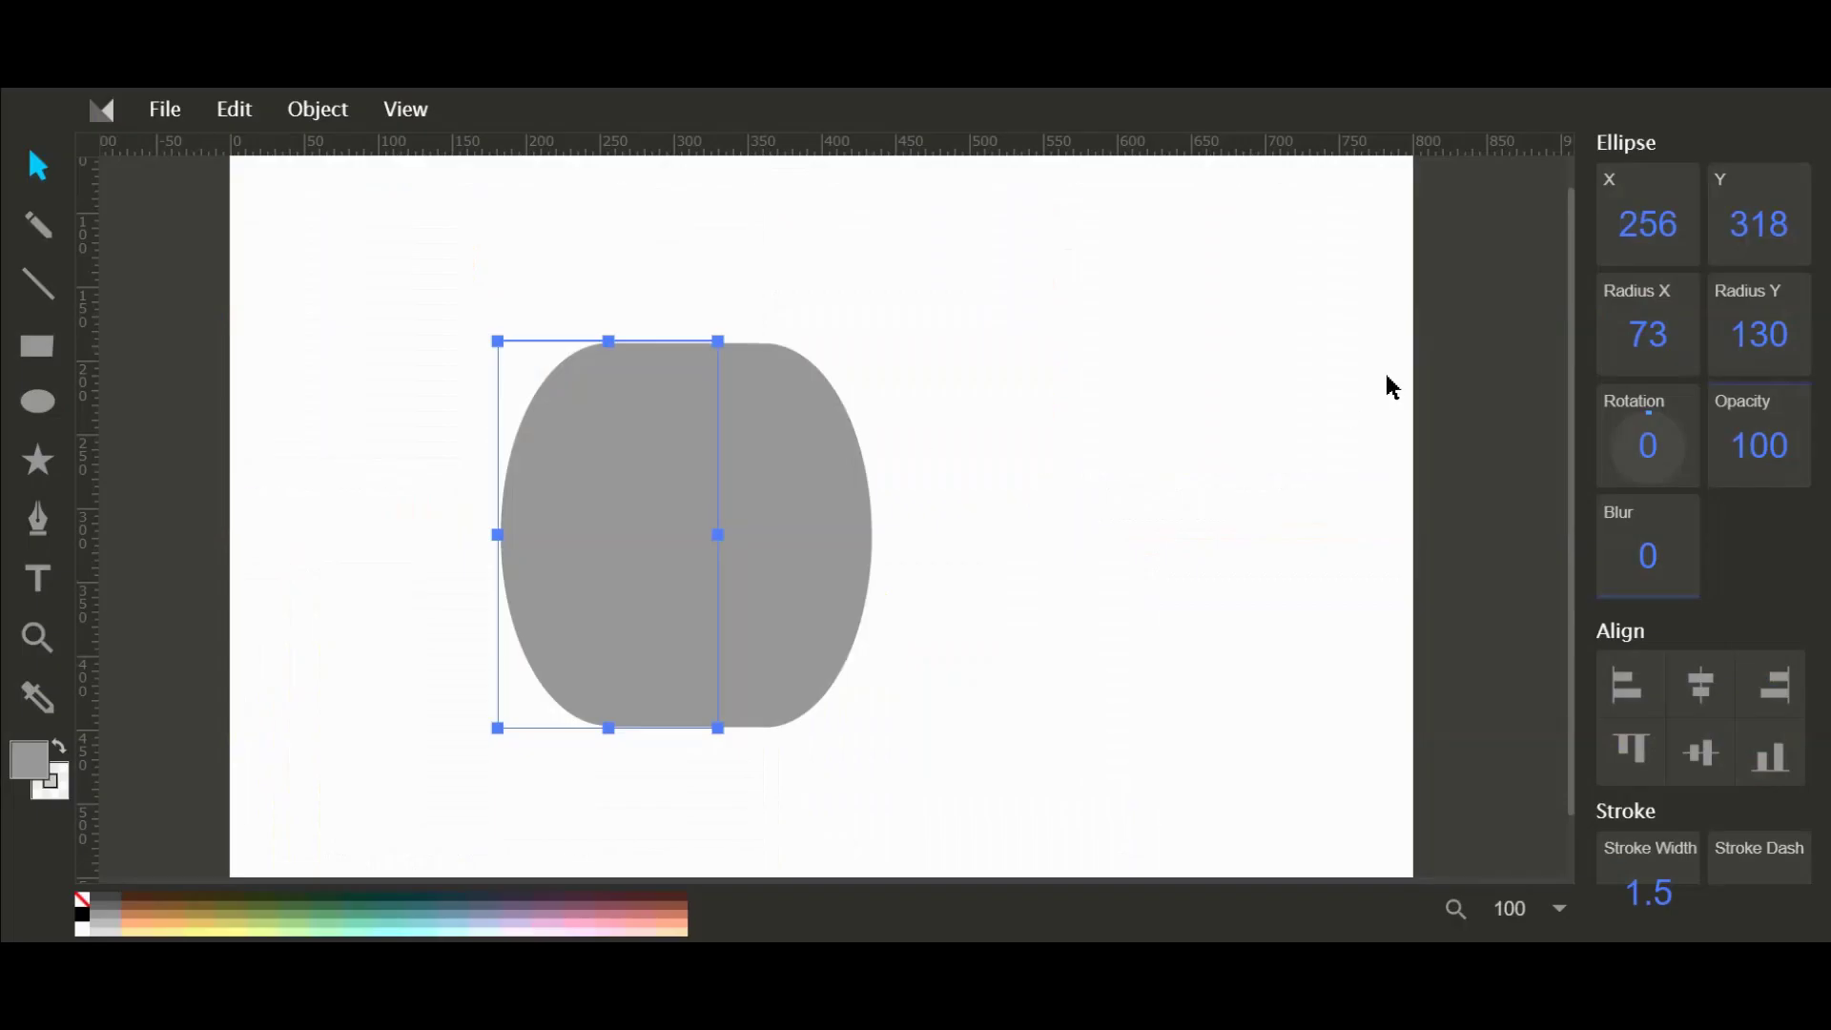
Return to Method Draw, select all the pumpkin body shapes and fill them with a brownish orange.
key("ctrl+a")
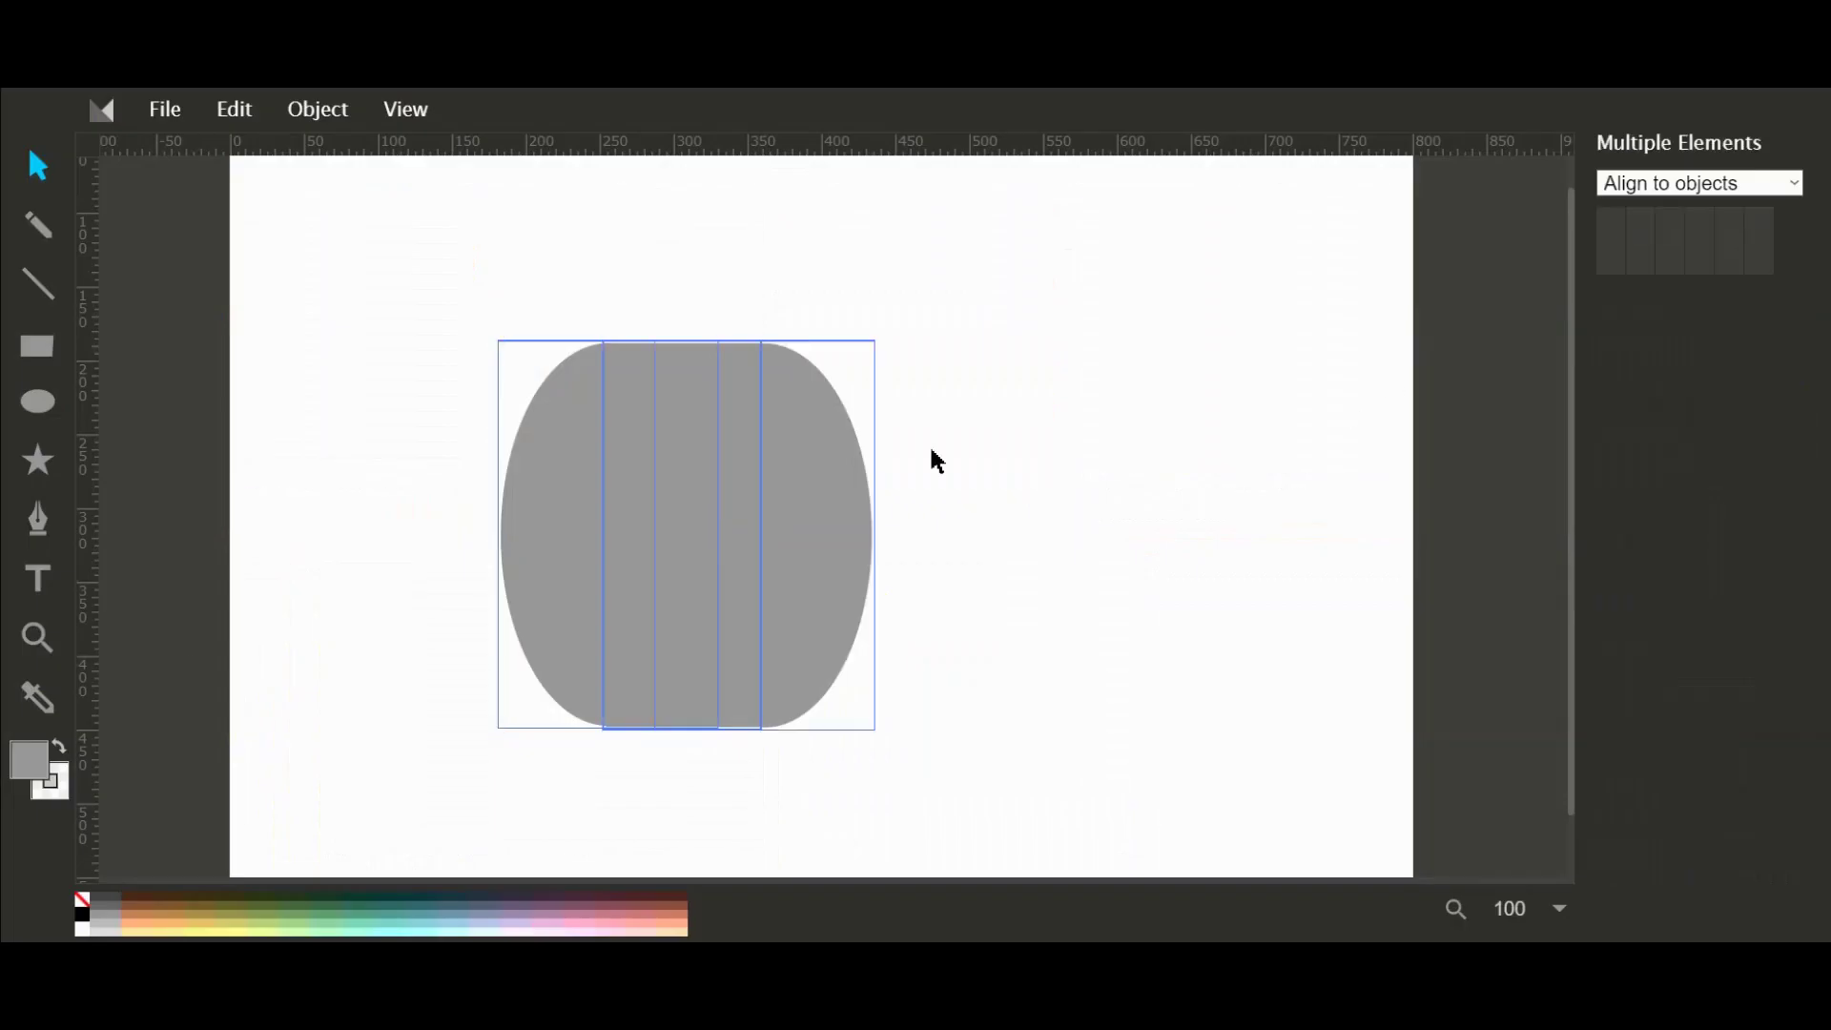
left_click(133, 911)
left_click(164, 915)
left_click(138, 908)
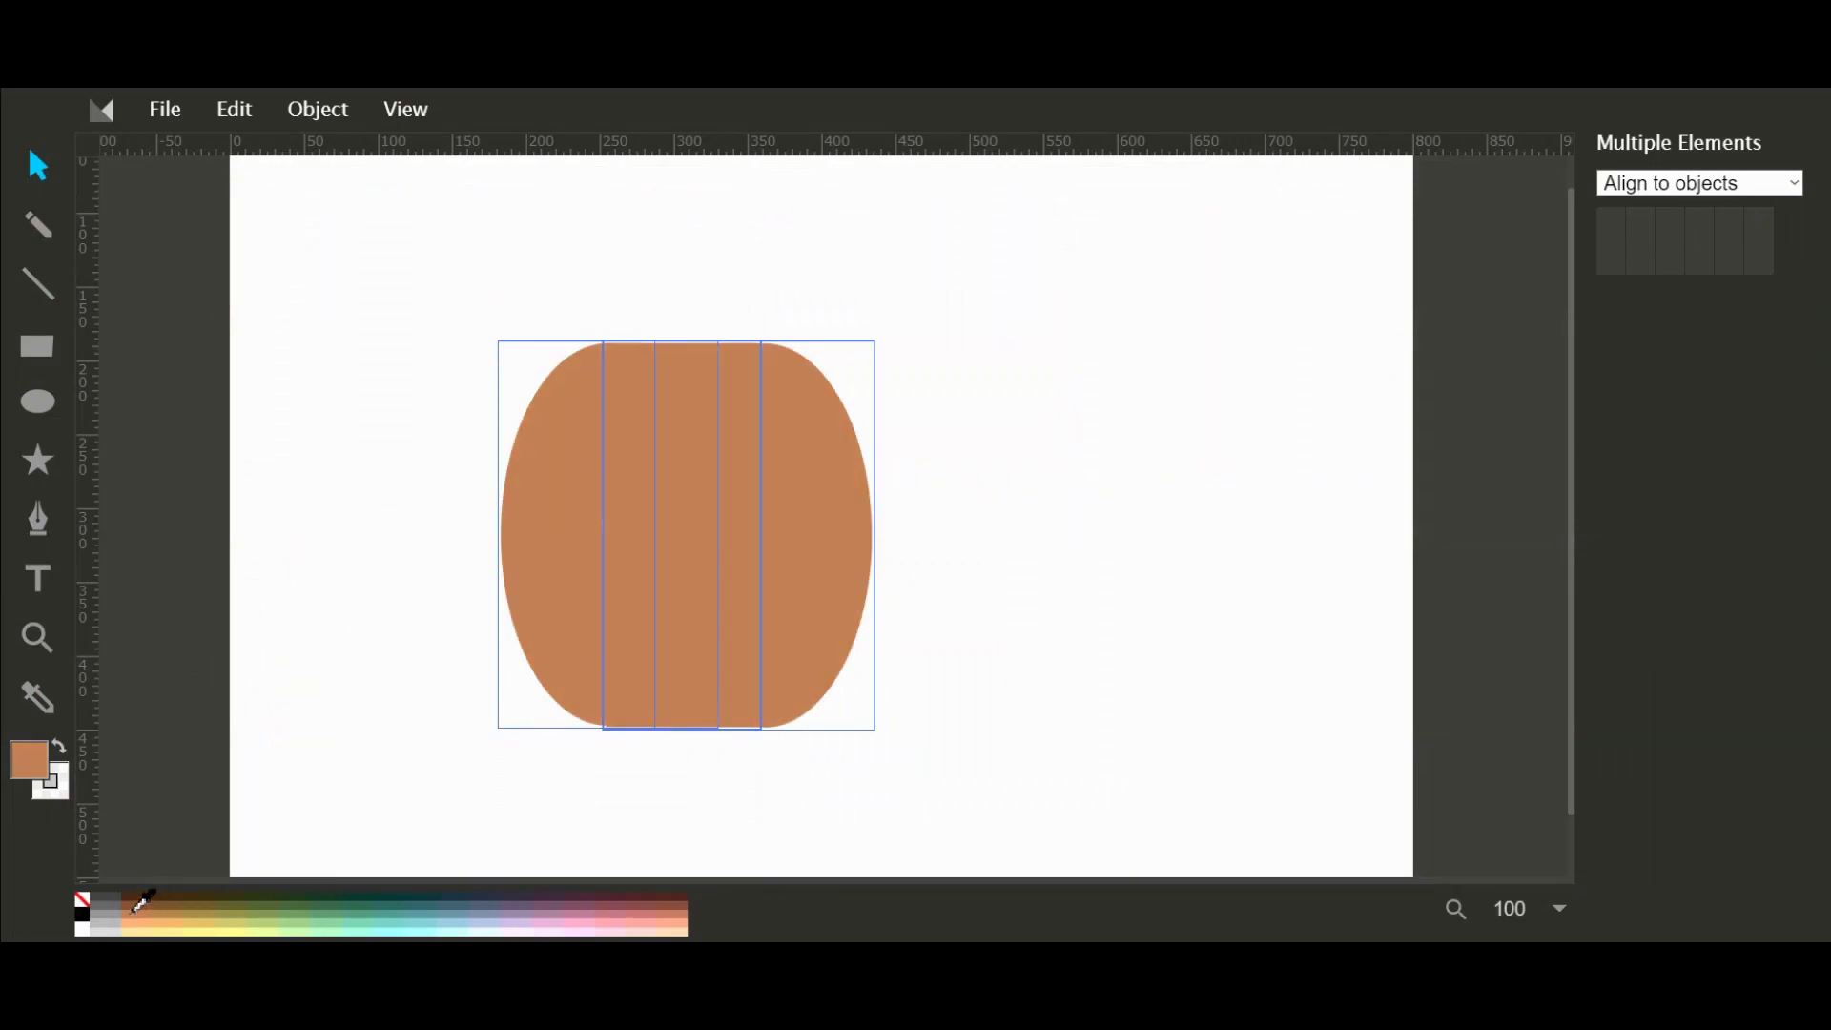
Change the fill of the selected pumpkin body shapes to bright orange fc7623.
left_click(28, 758)
left_click(432, 382)
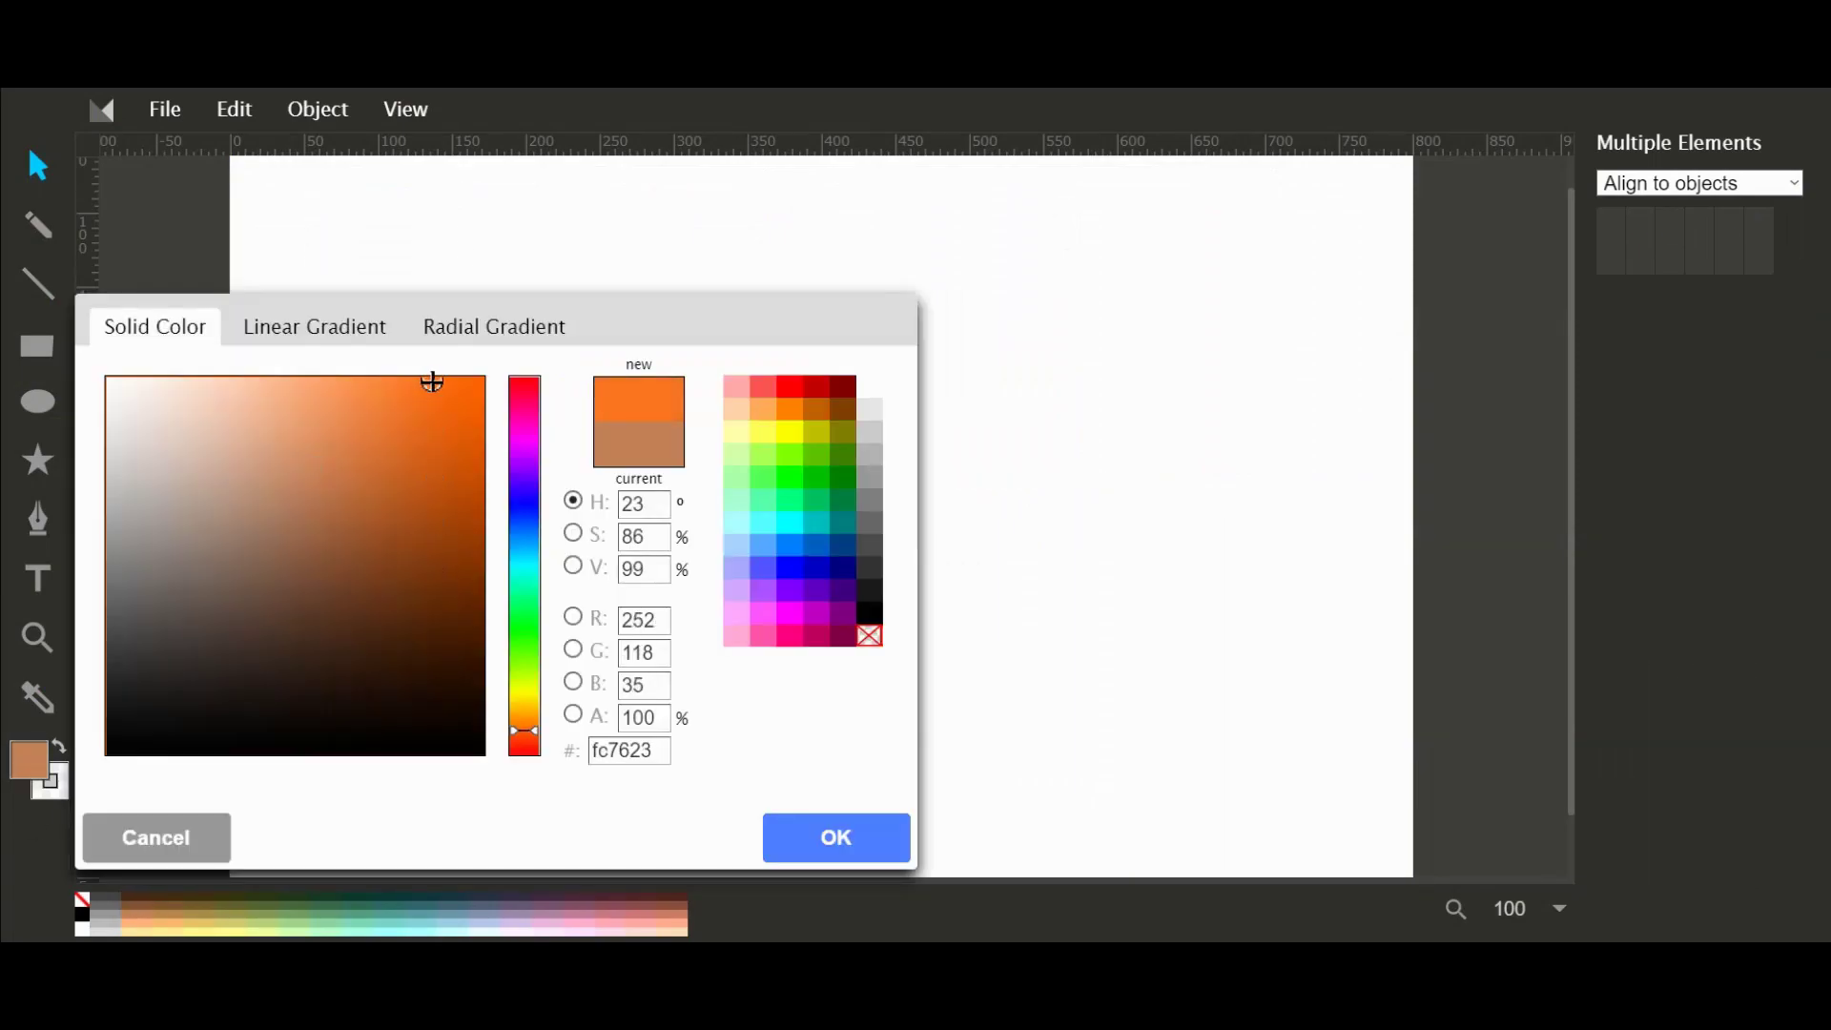
left_click(864, 843)
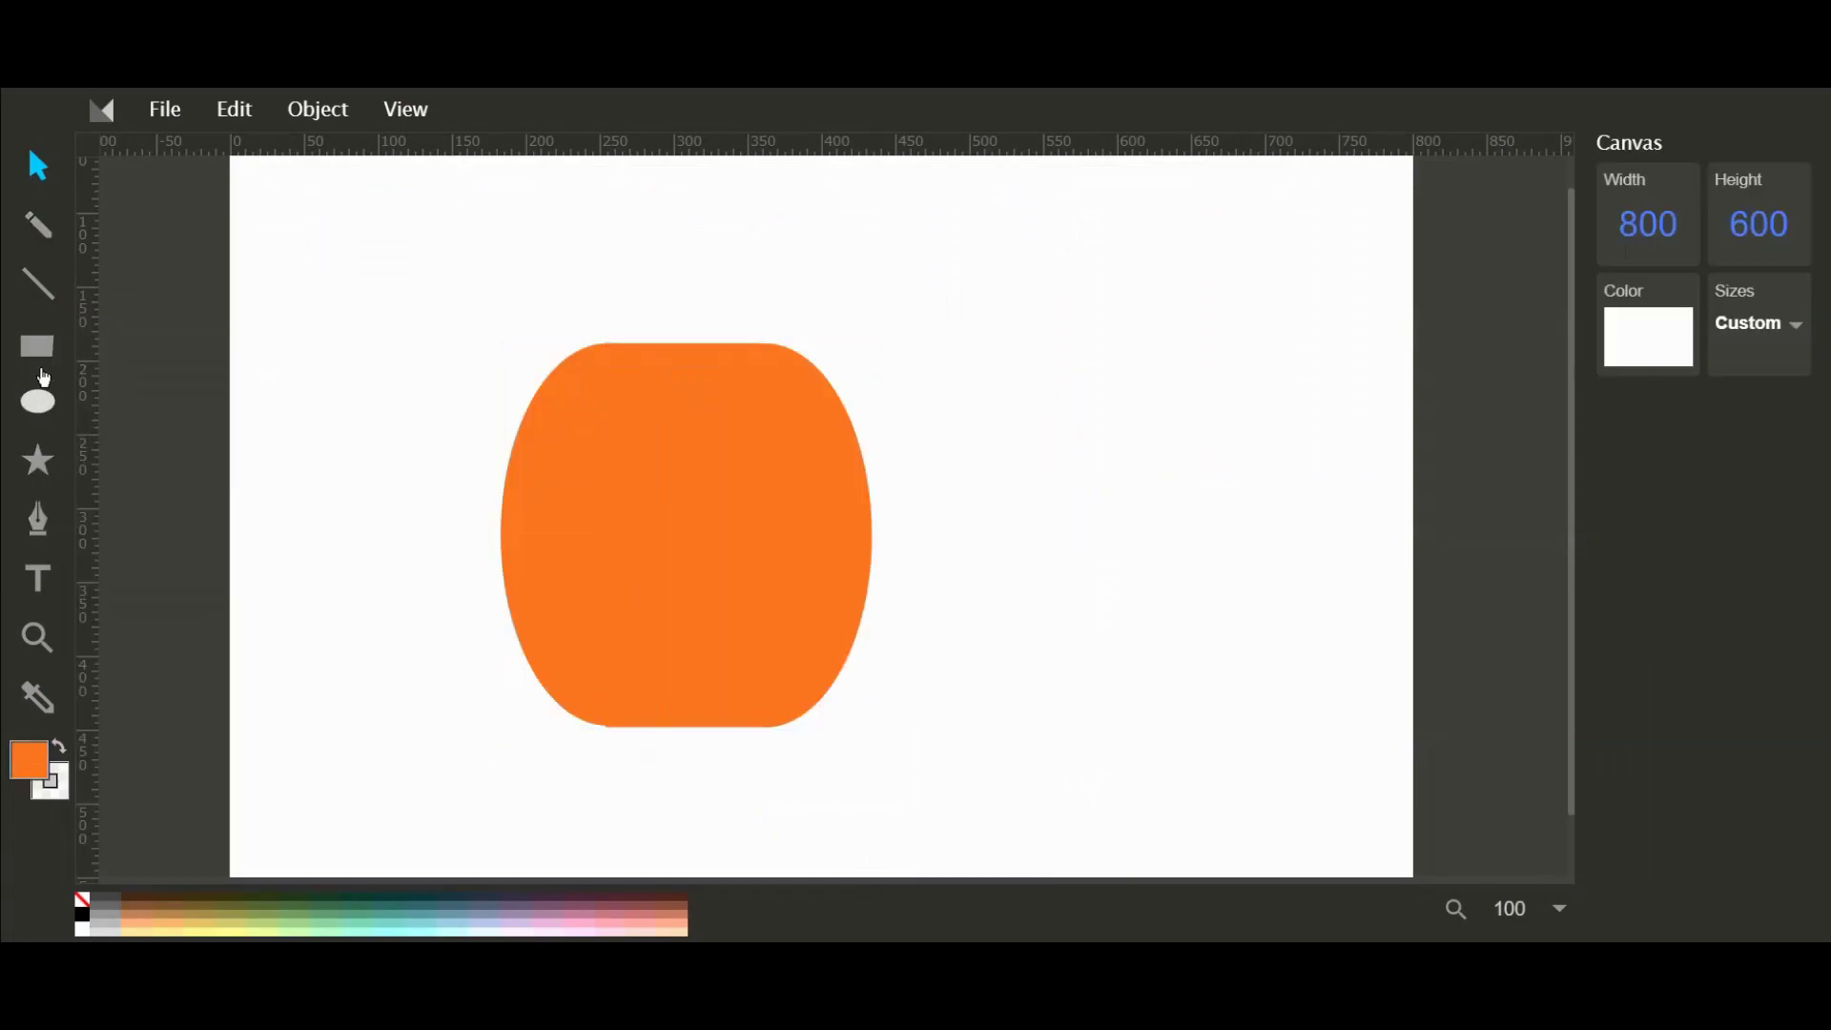
Select all the pumpkin body shapes and group them into one object.
left_click(301, 134)
key("ctrl+a")
left_click(346, 118)
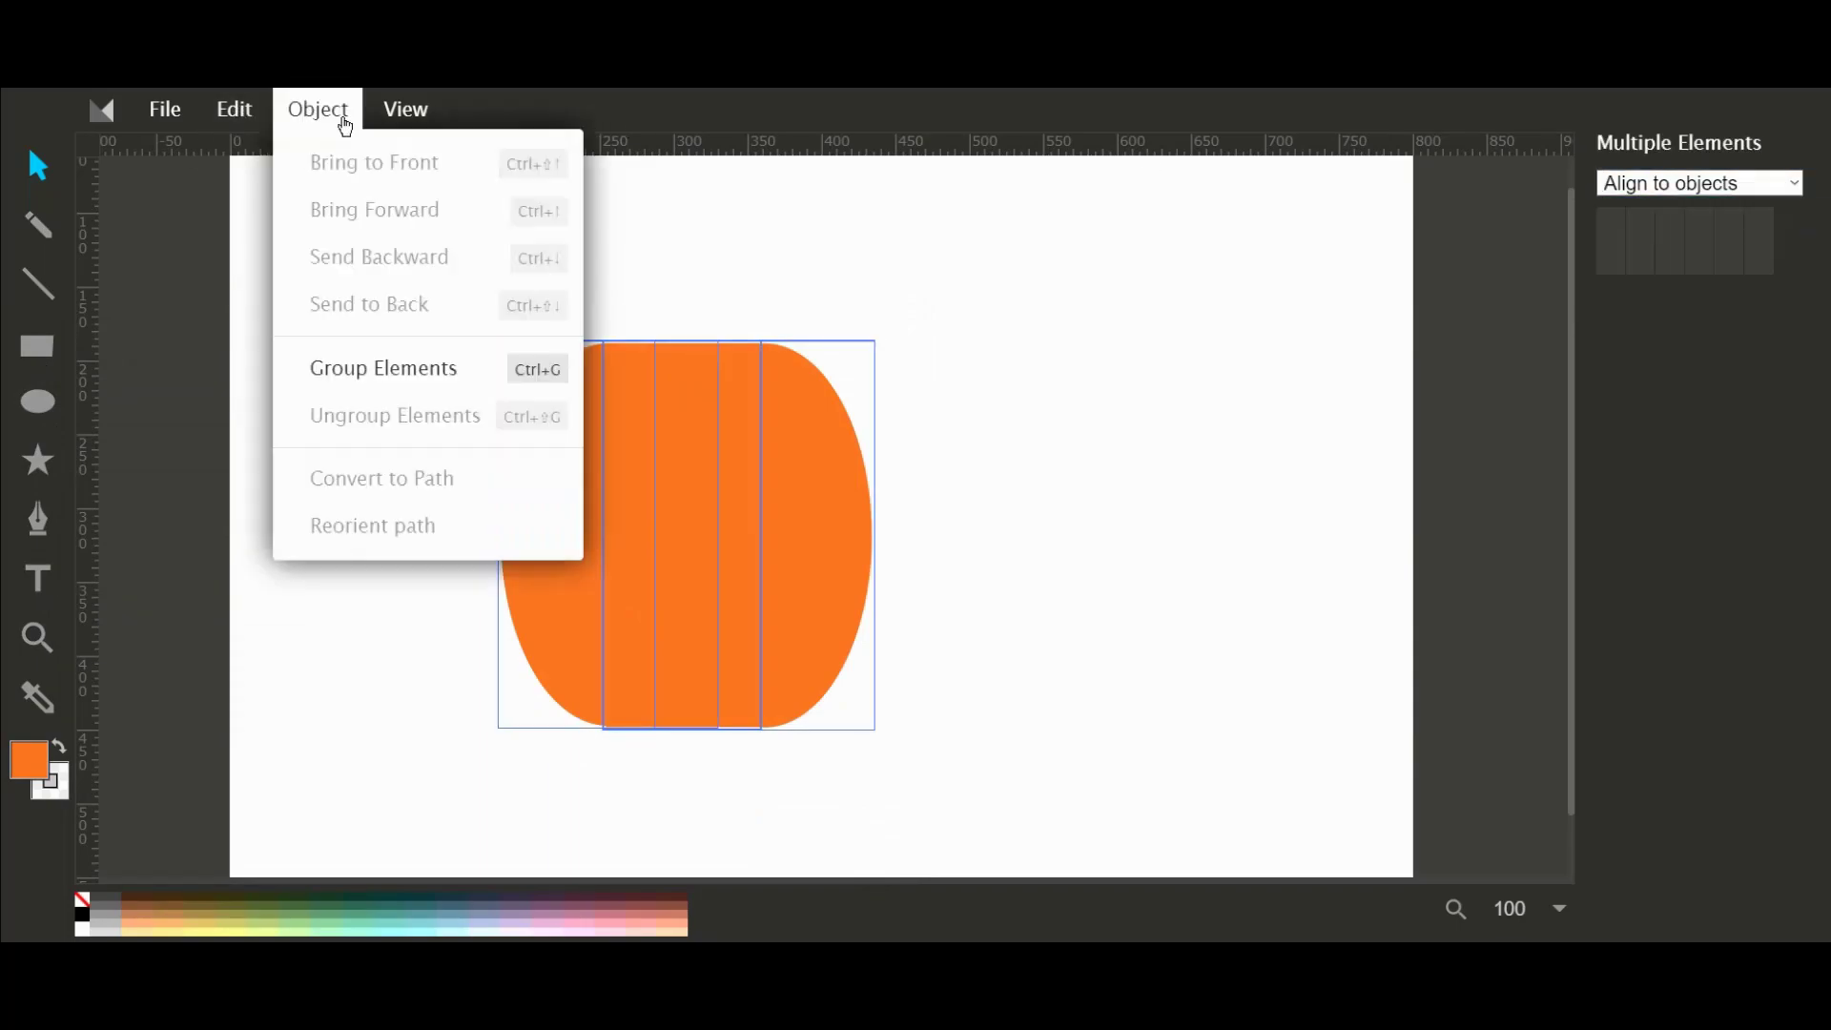
left_click(429, 367)
left_click(169, 385)
Draw a right triangle for the left eye at about X 235, Y 266 and fill it with black.
left_click(38, 460)
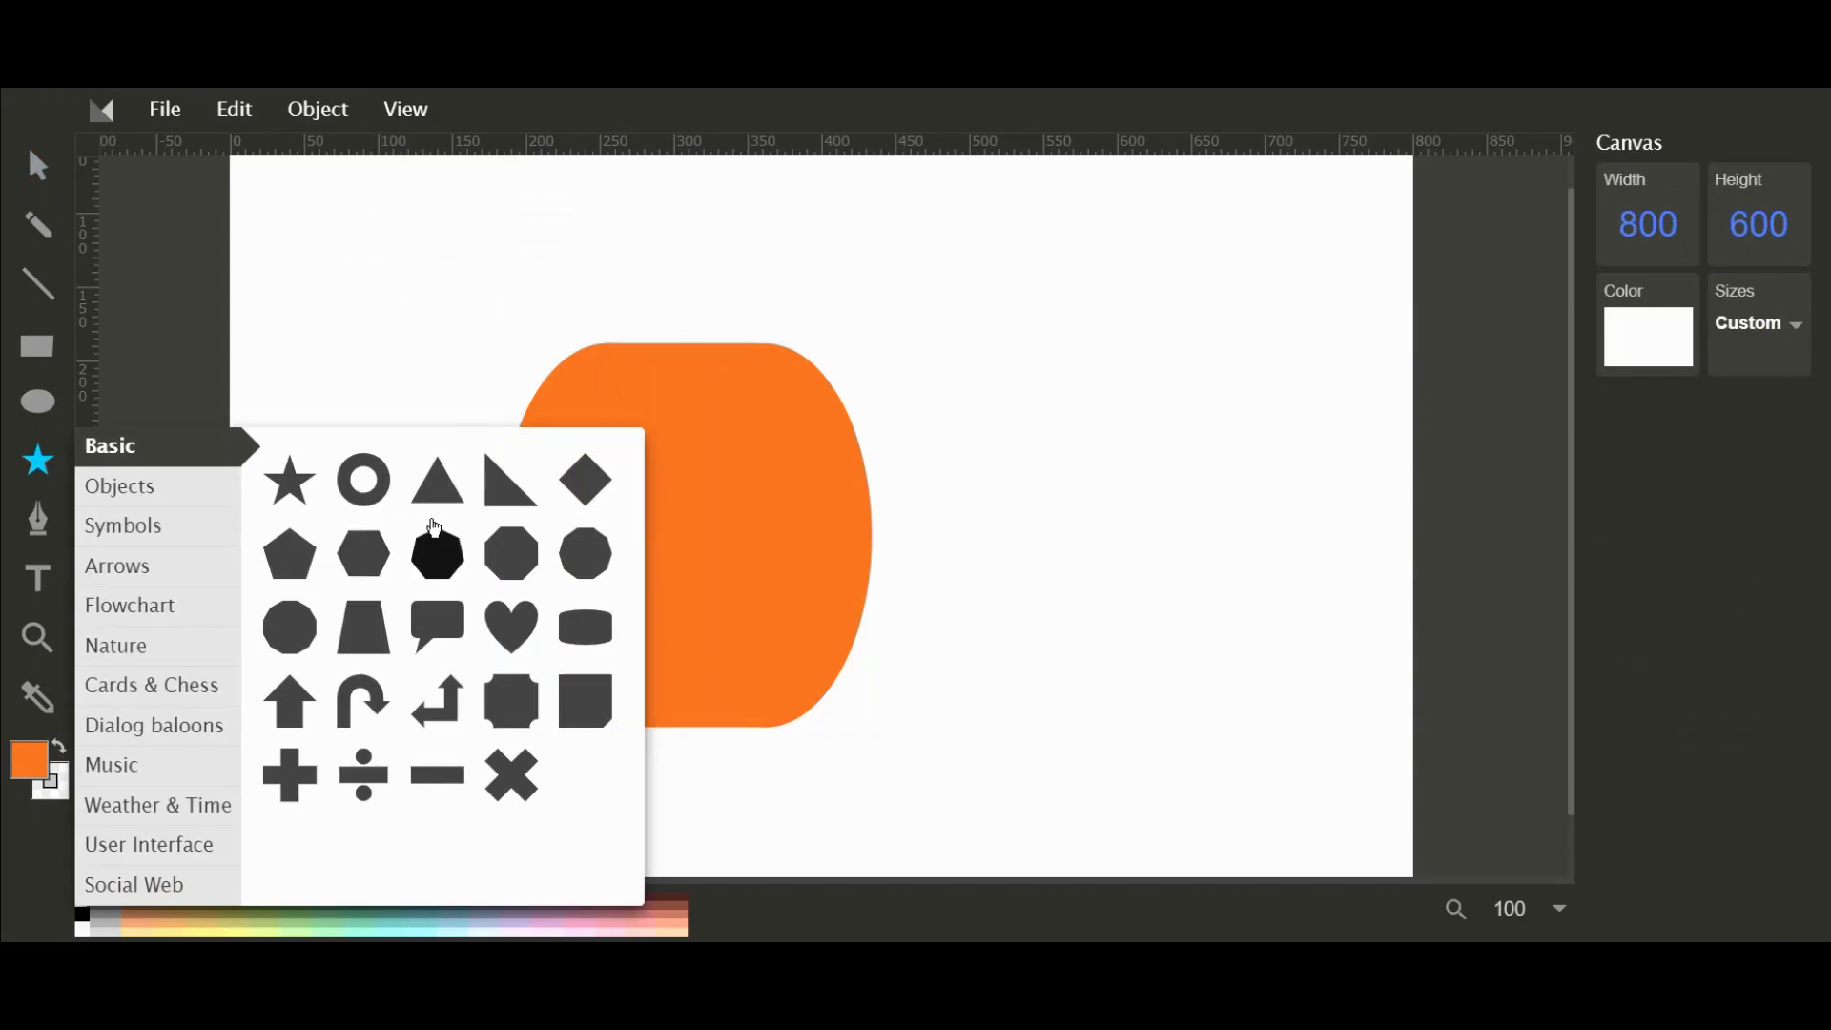
left_click(506, 482)
left_click_drag(636, 513, 669, 525)
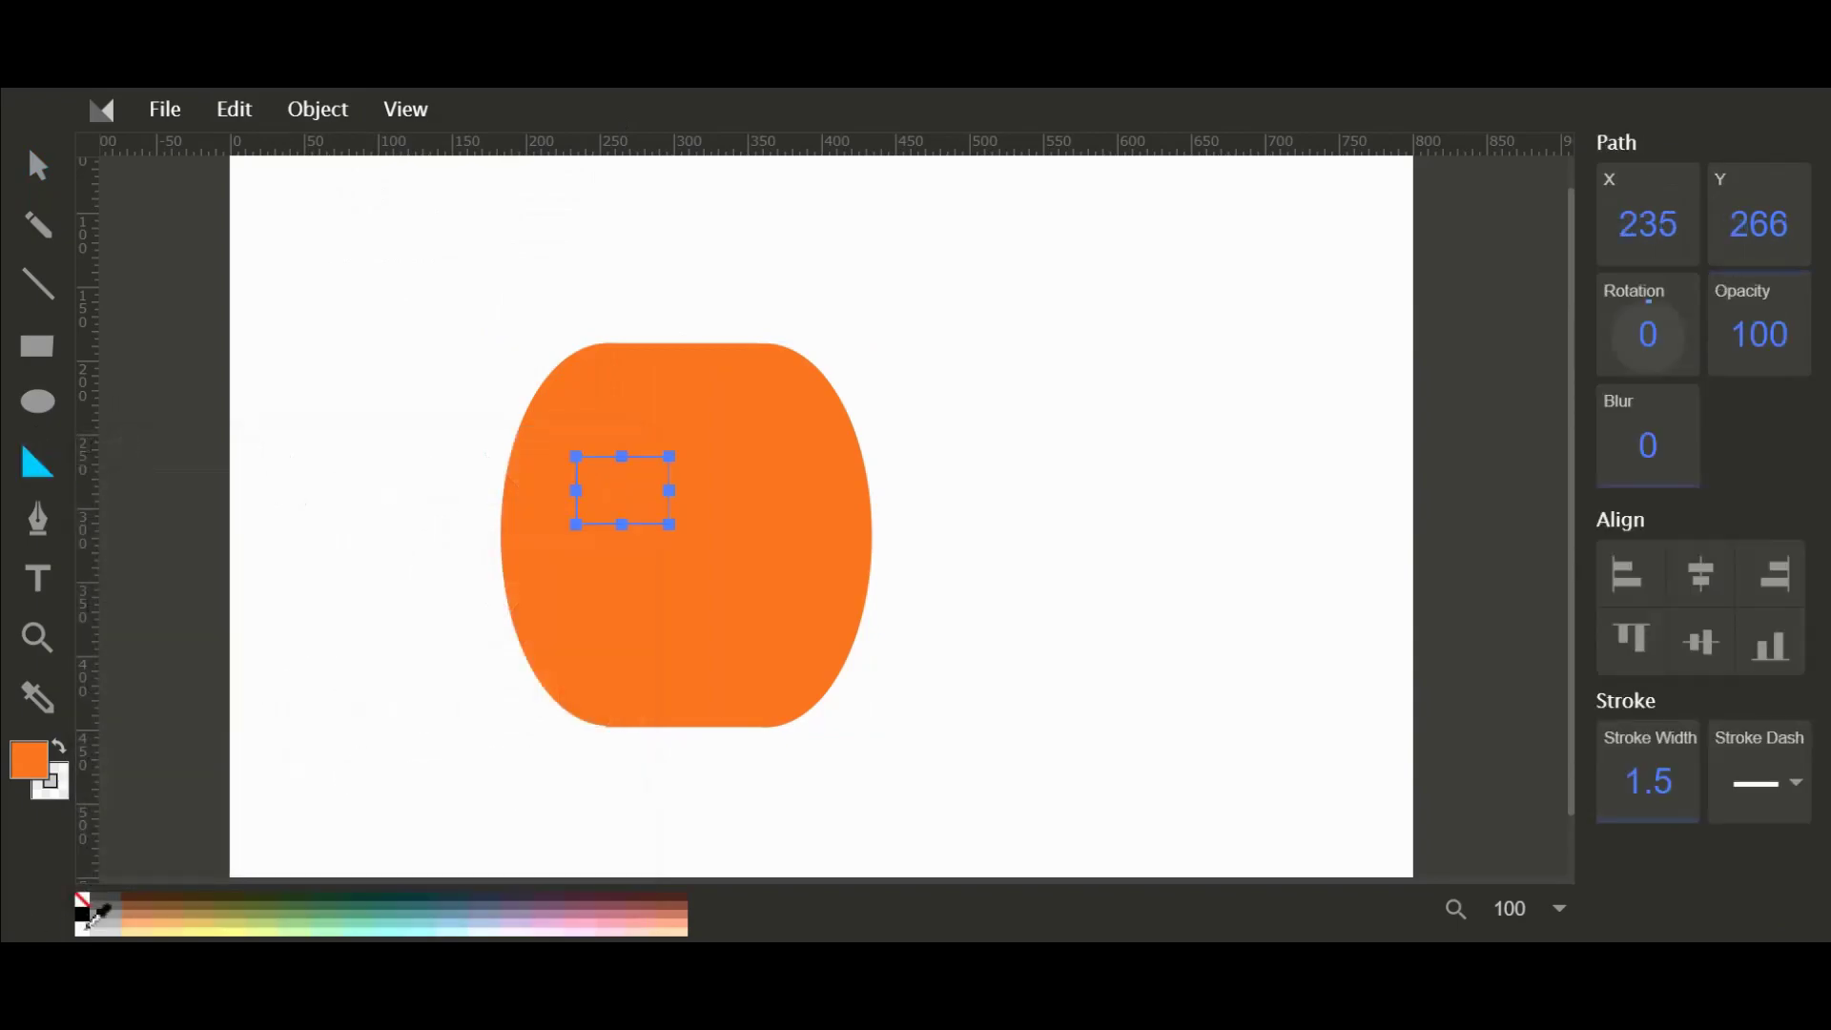
left_click(96, 914)
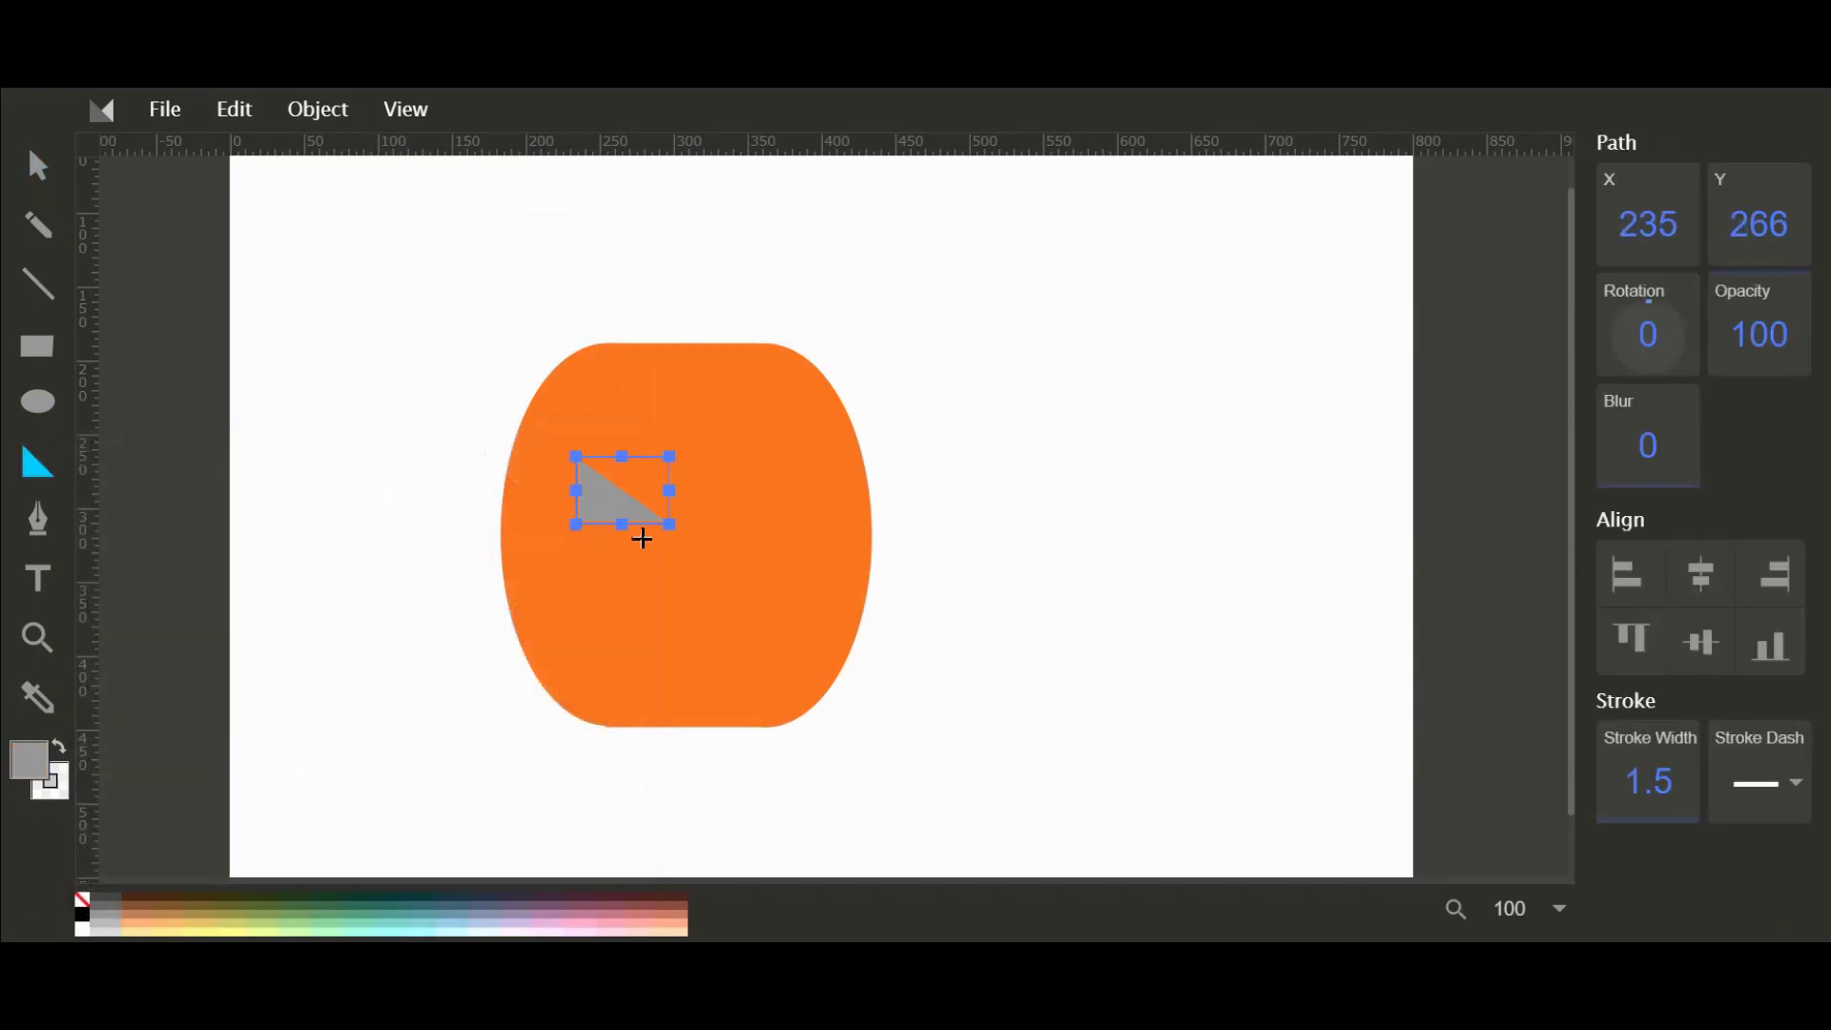
left_click(84, 914)
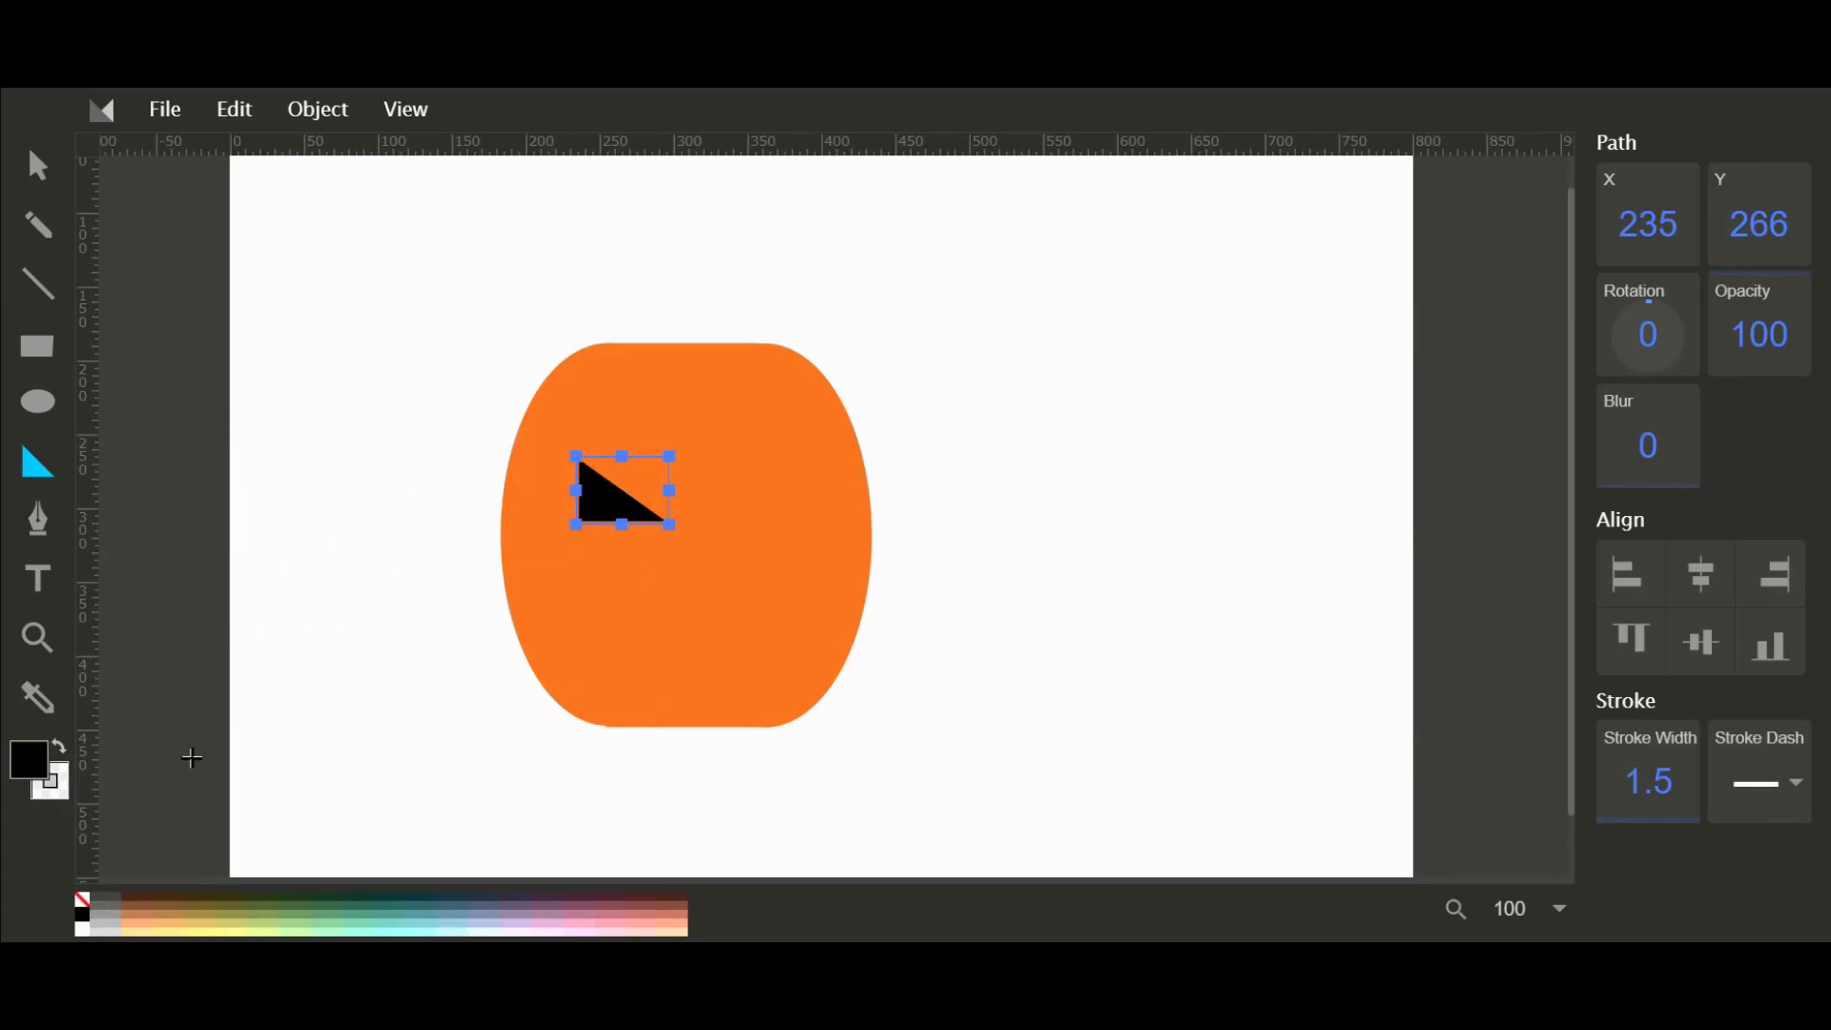
Open the pumpkin group for editing and undo the black triangle.
key("v")
left_click(806, 626)
double_click(724, 643)
left_click(838, 617)
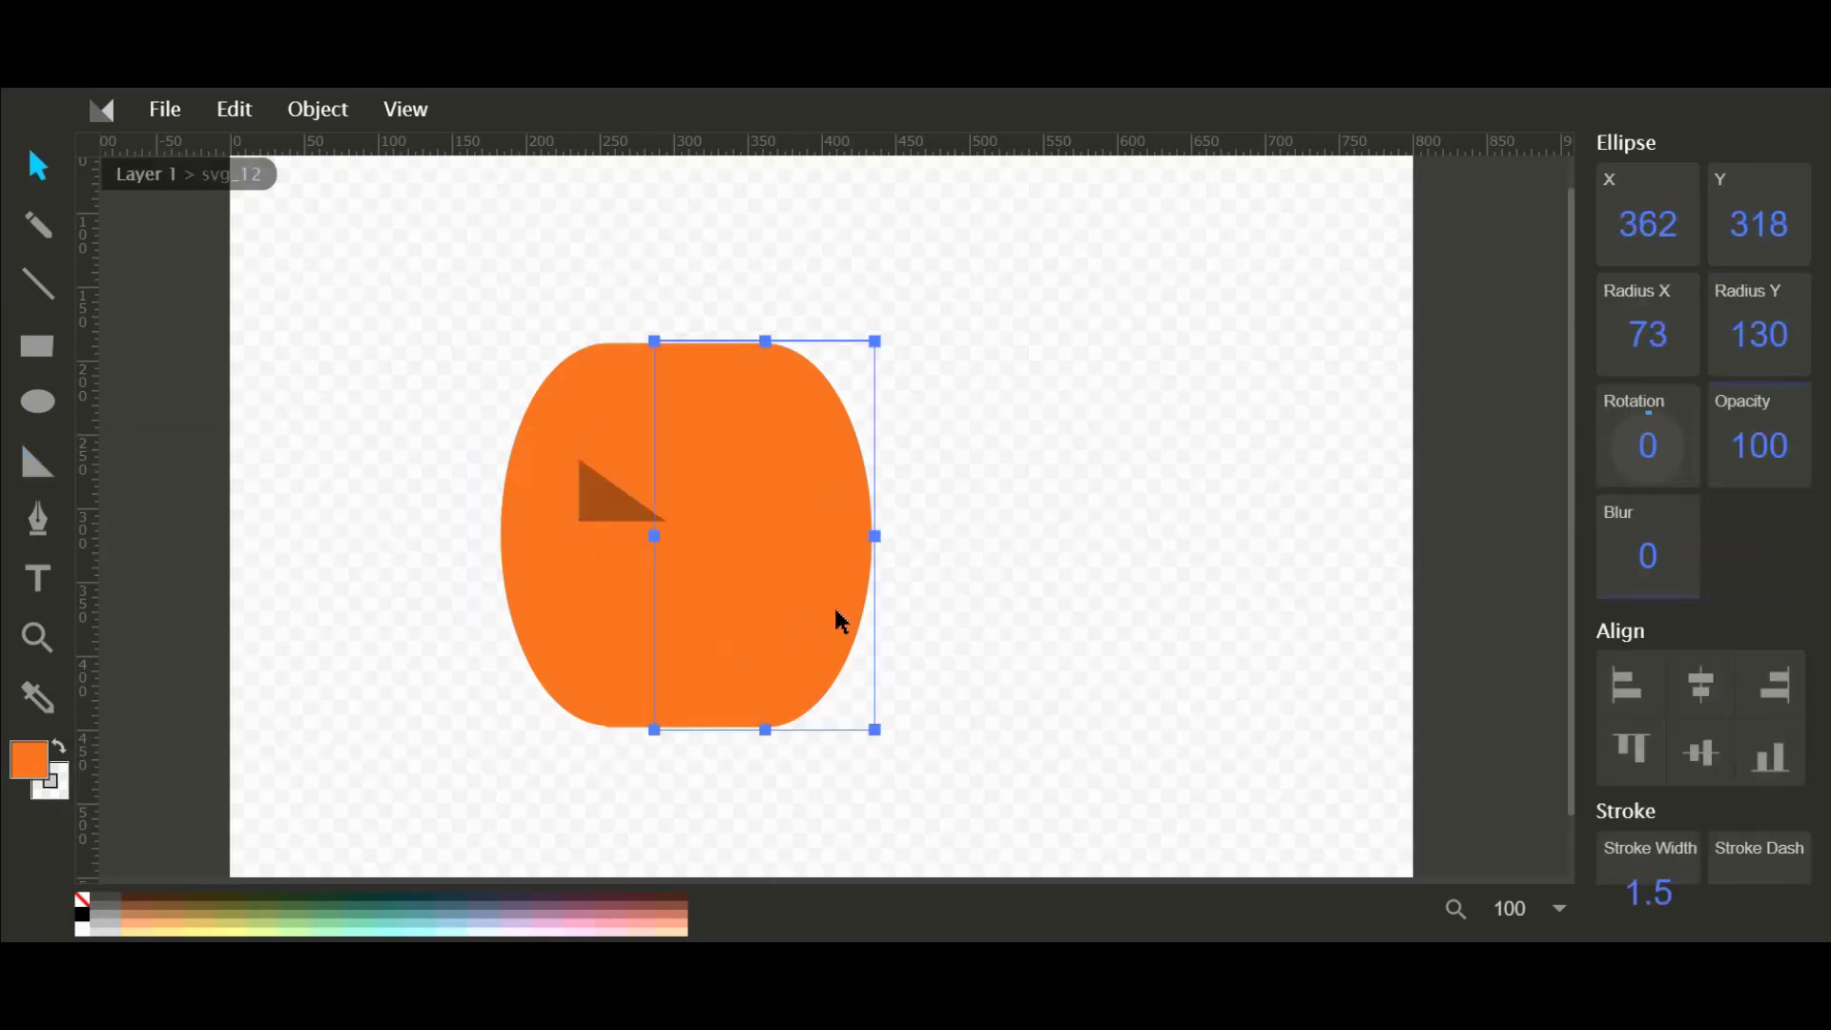
left_click(726, 622)
left_click(597, 496)
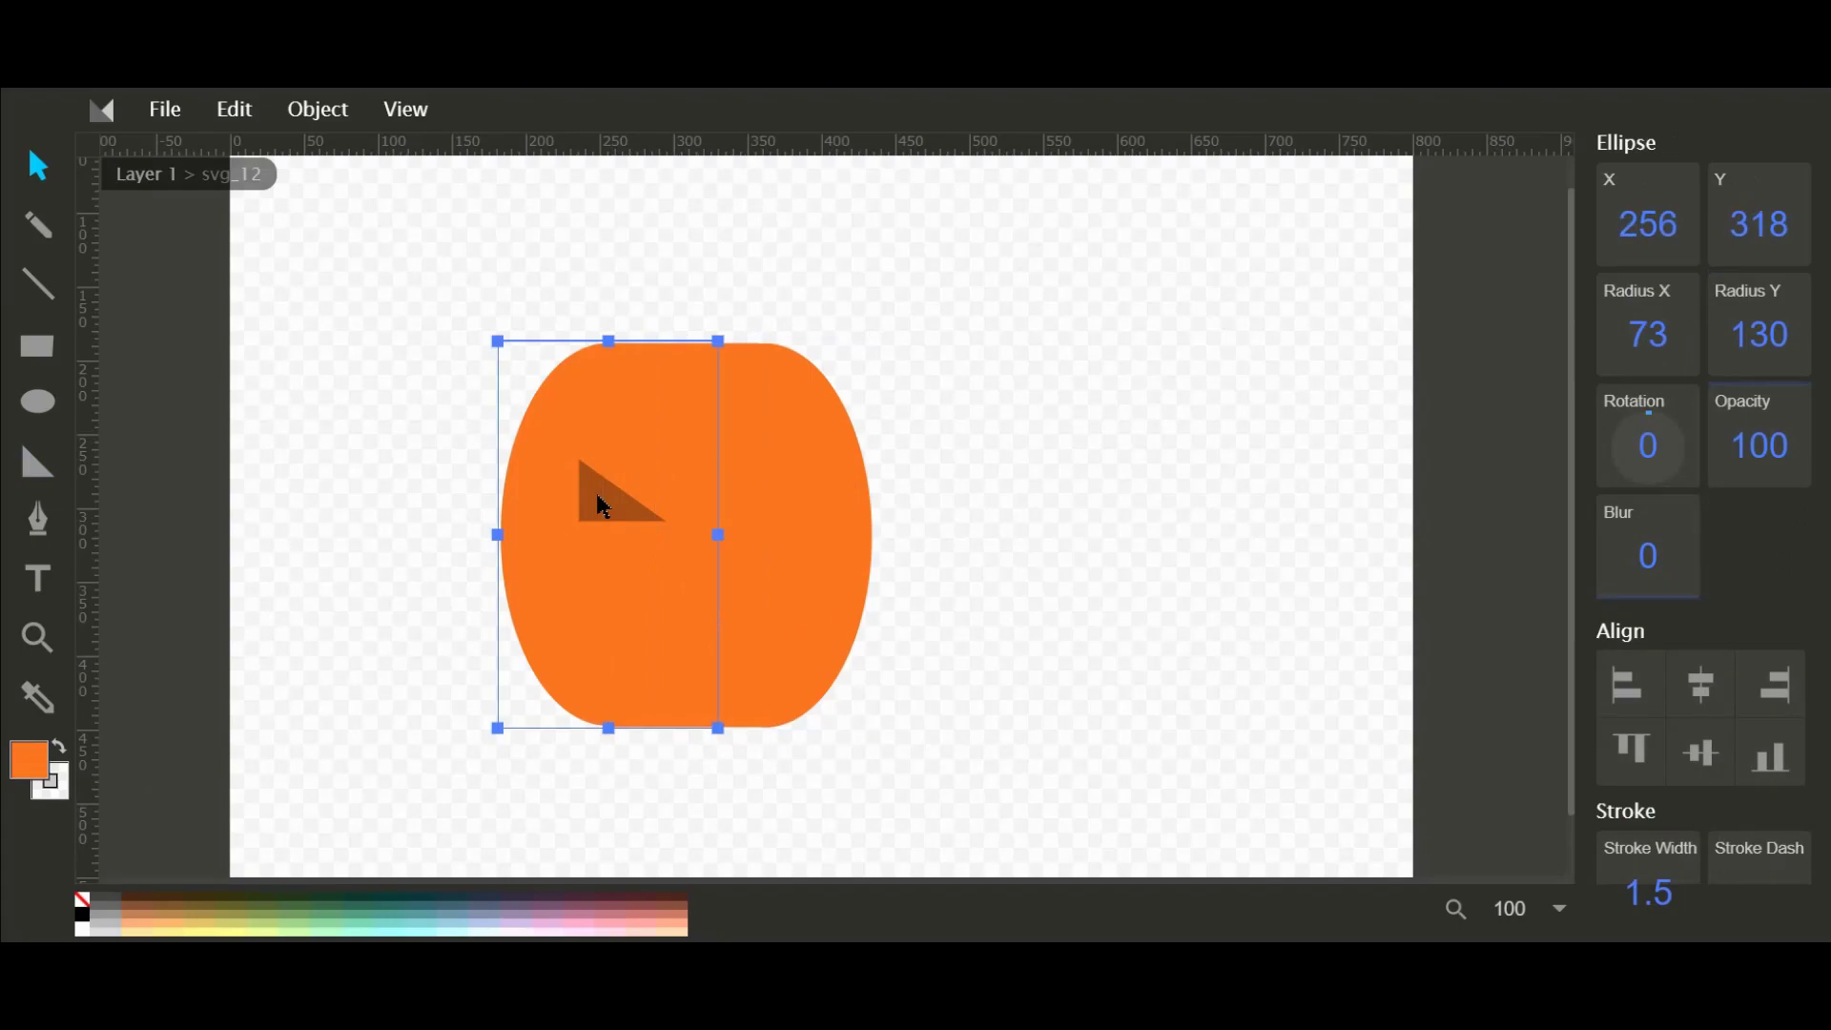
key("ctrl+z")
Draw a right triangle inside the group for the left eye, at about X 233, Y 267.
left_click(37, 462)
left_click(511, 484)
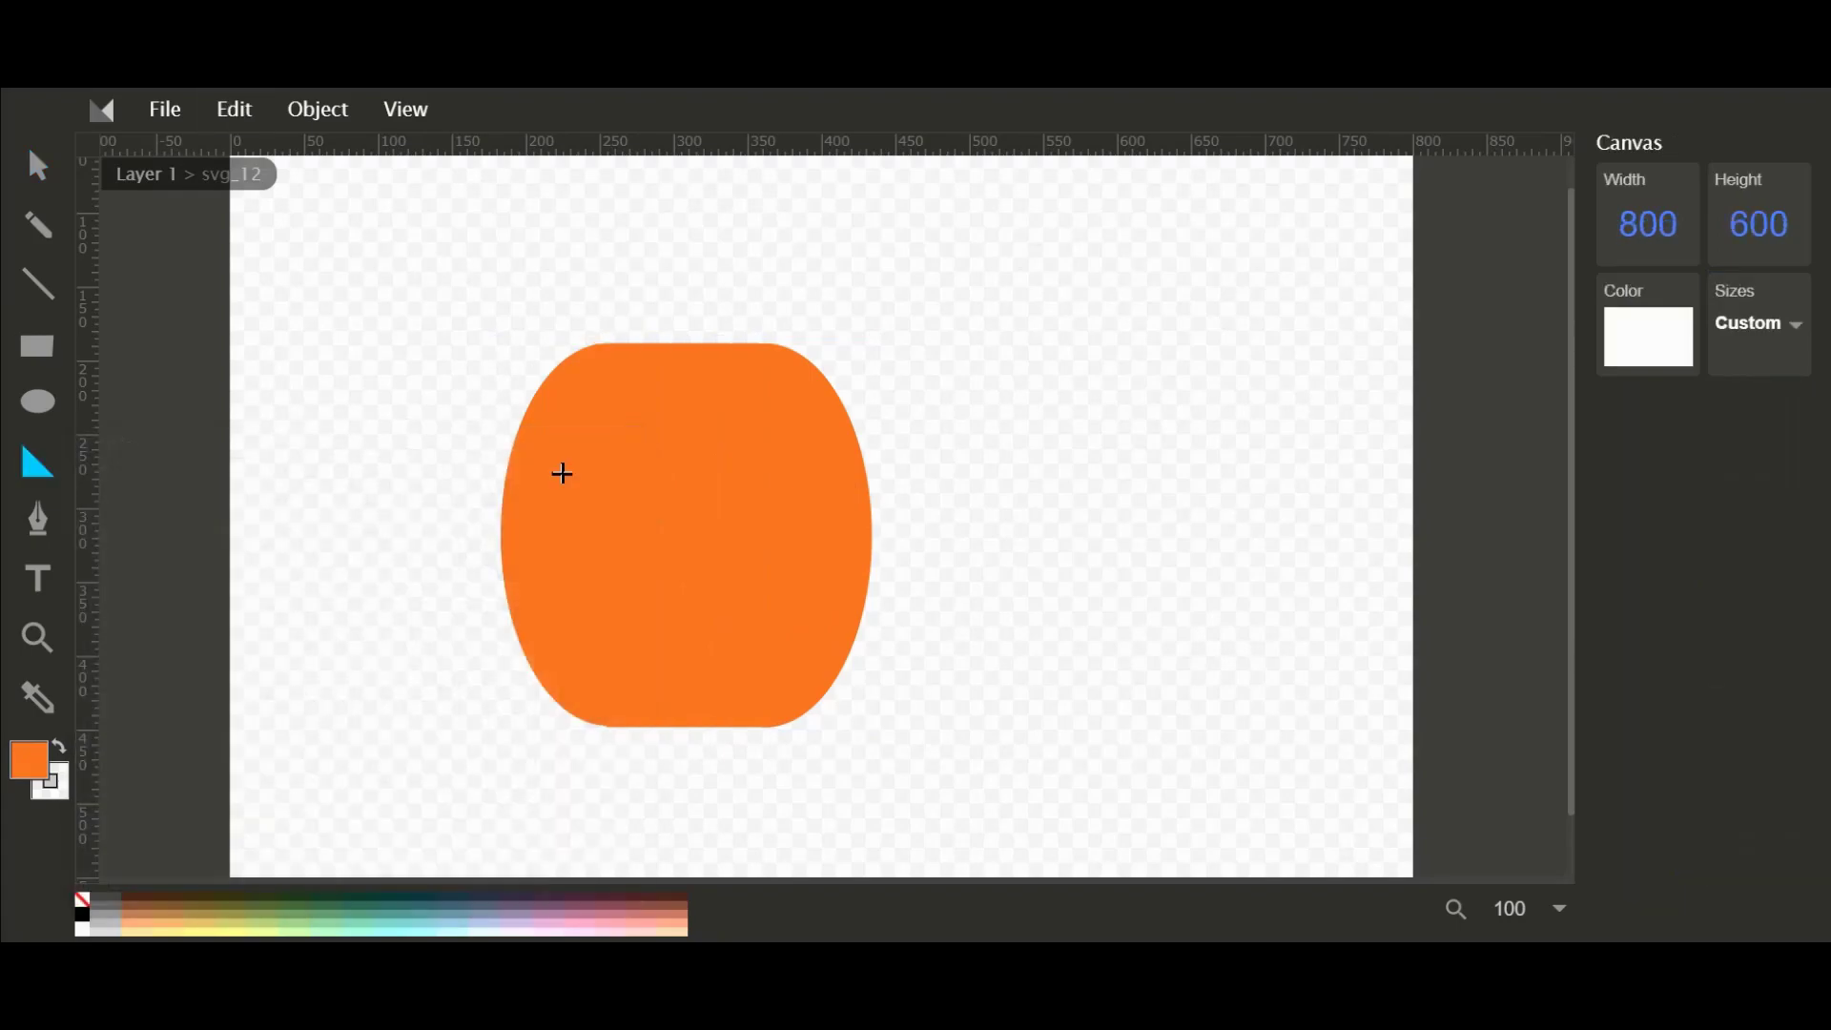
left_click_drag(572, 458, 591, 518)
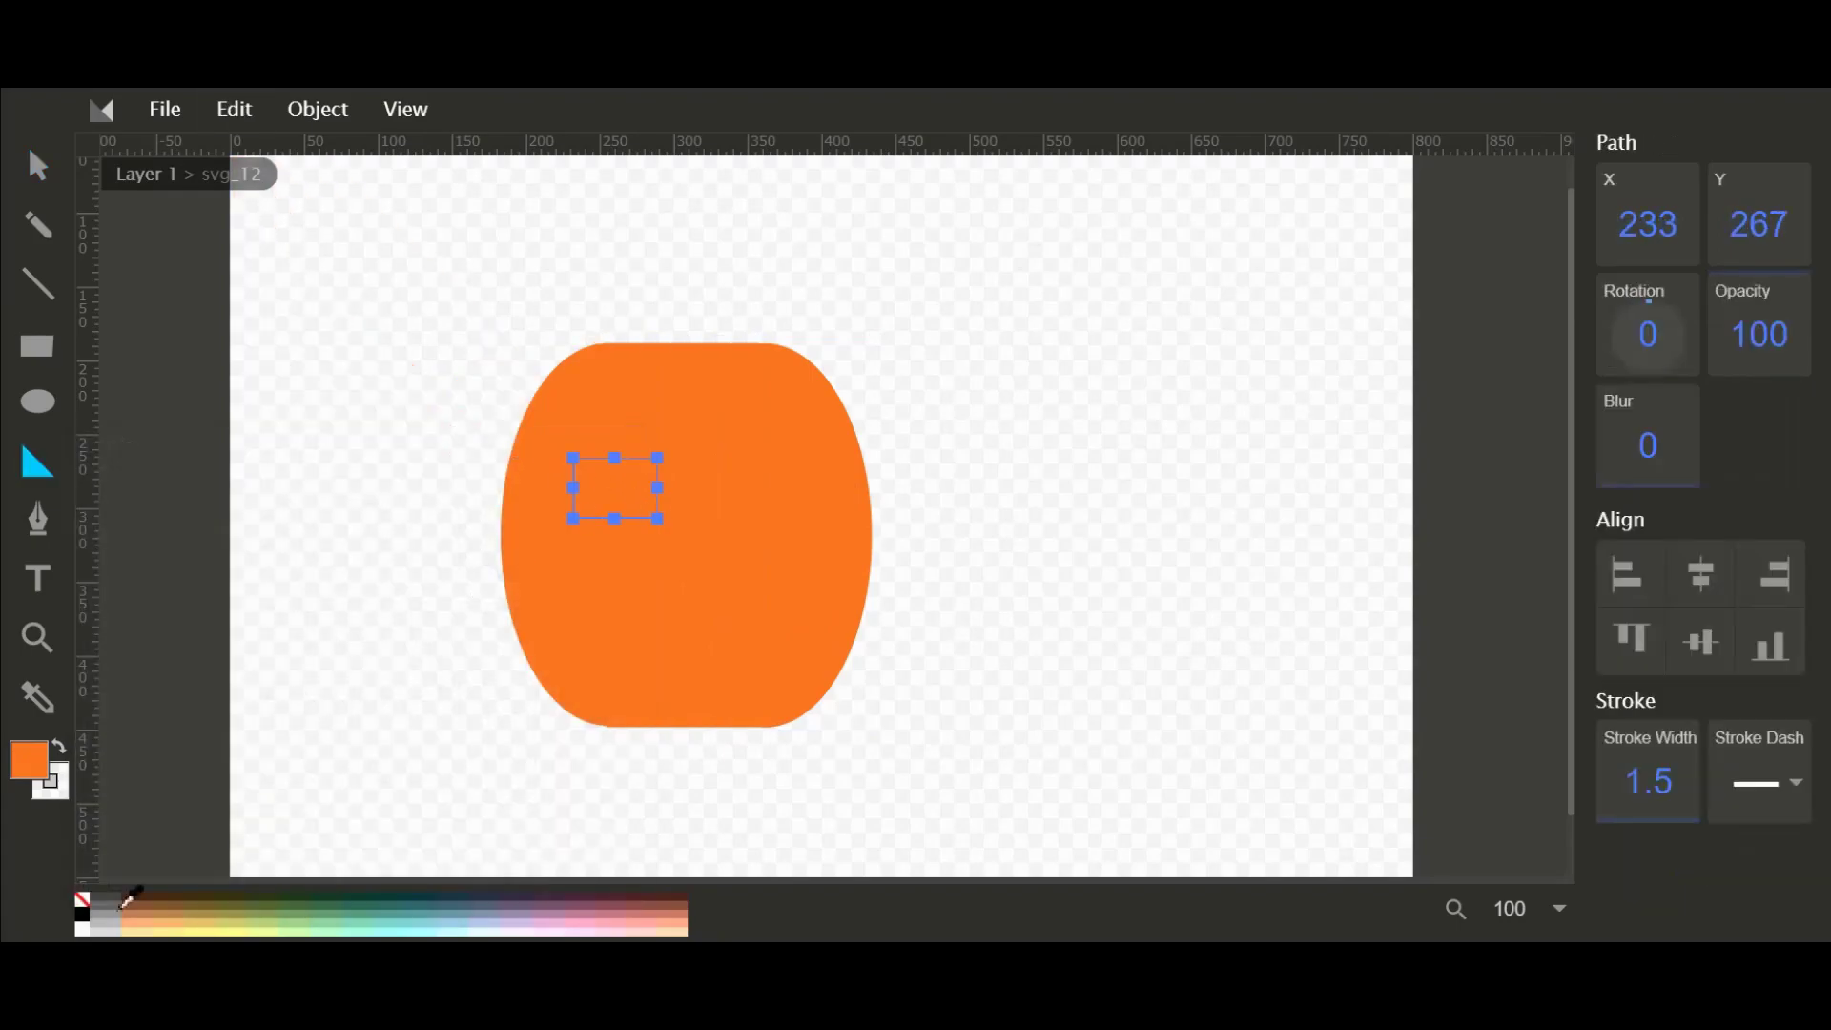
Fill the left eye triangle with black (000000) at 30% alpha.
left_click(83, 928)
left_click(24, 766)
double_click(636, 759)
type("000000")
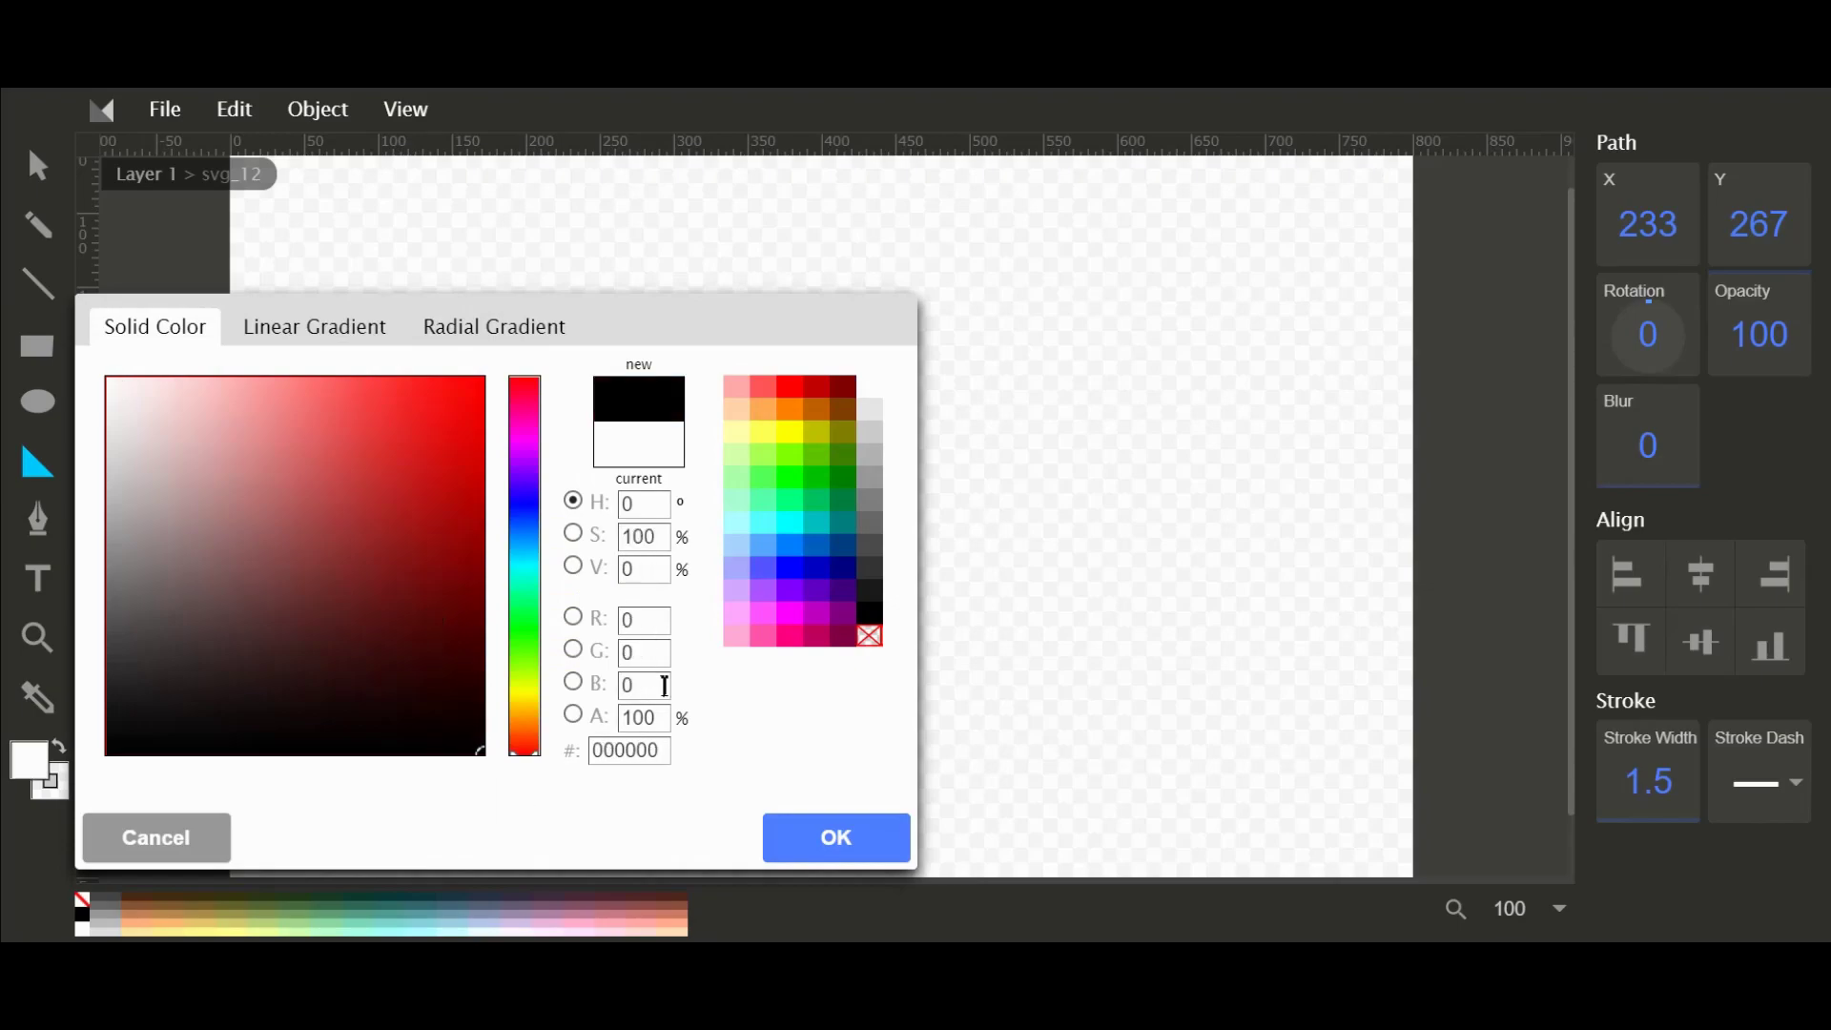
left_click_drag(661, 717, 601, 719)
type("30")
left_click(834, 837)
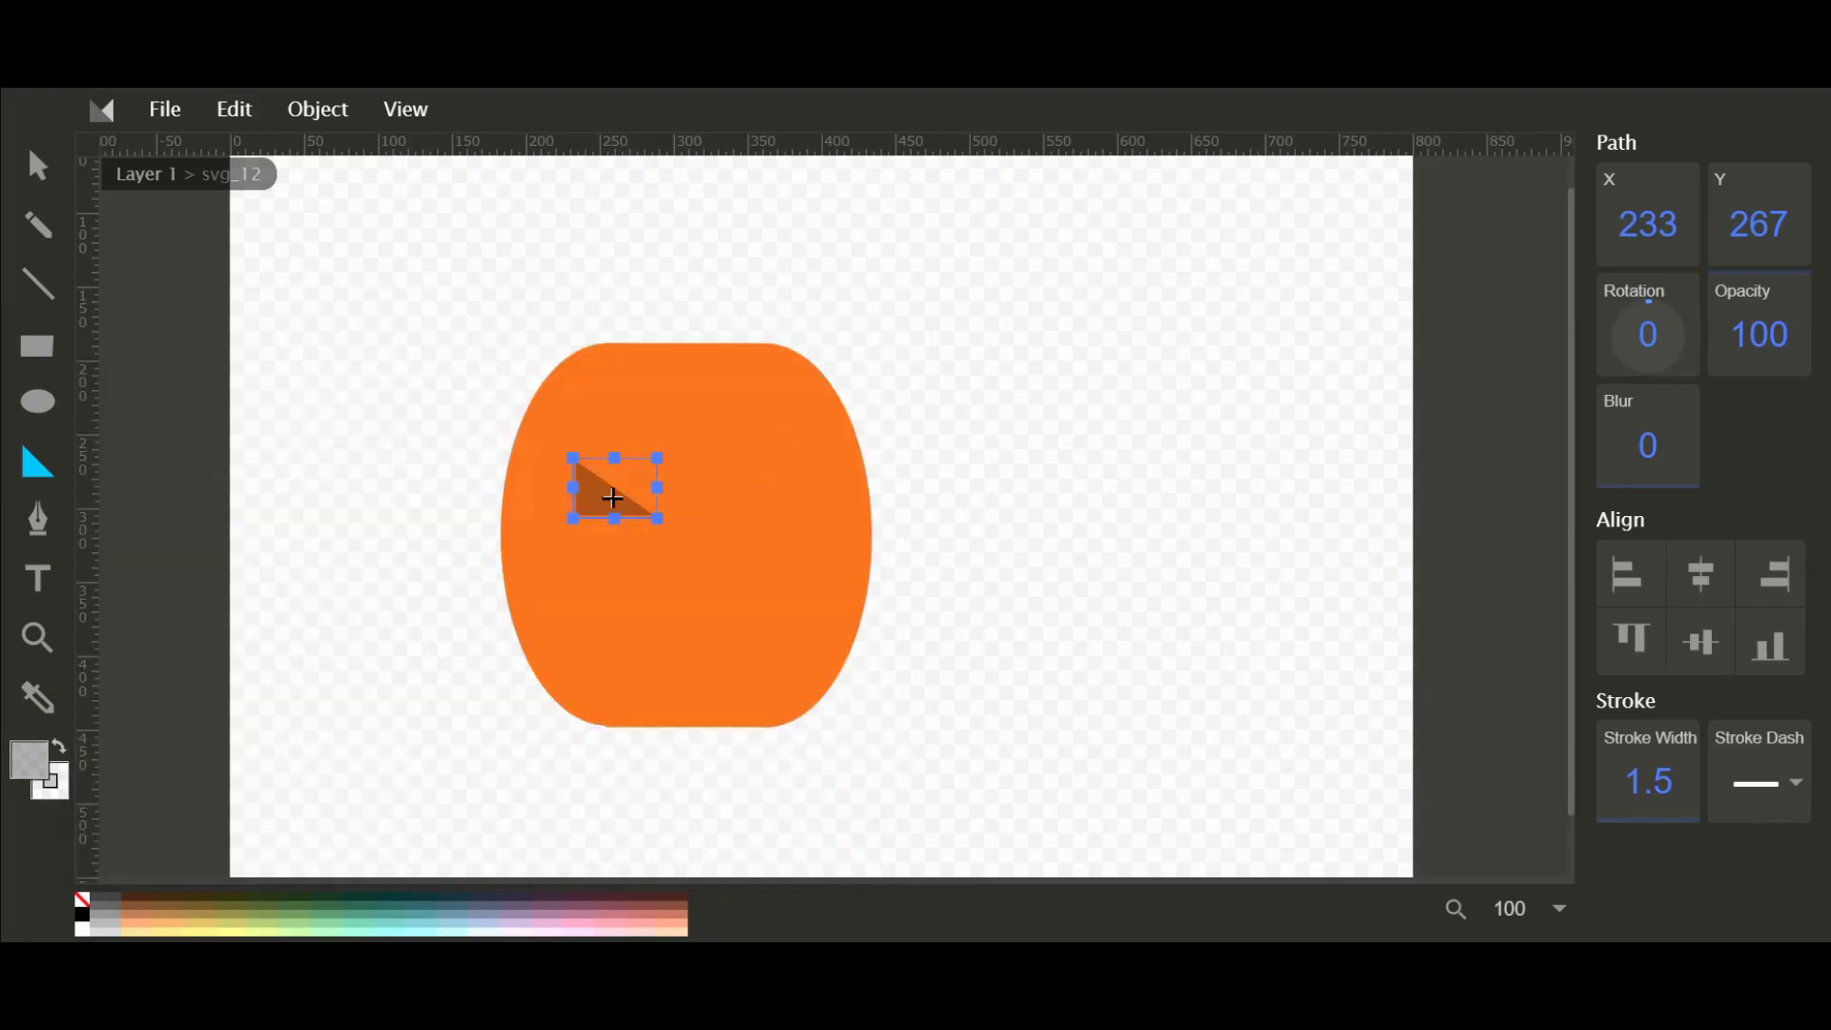
Duplicate the left eye and move the copy horizontally to X 333 for the right eye.
key("ctrl+d")
key("shift+Right")
key("shift+Right")
key("shift+Right")
key("shift+Right")
key("shift+Right")
key("shift+Right")
key("shift+Right")
key("shift+Right")
key("shift+Right")
key("shift+Right")
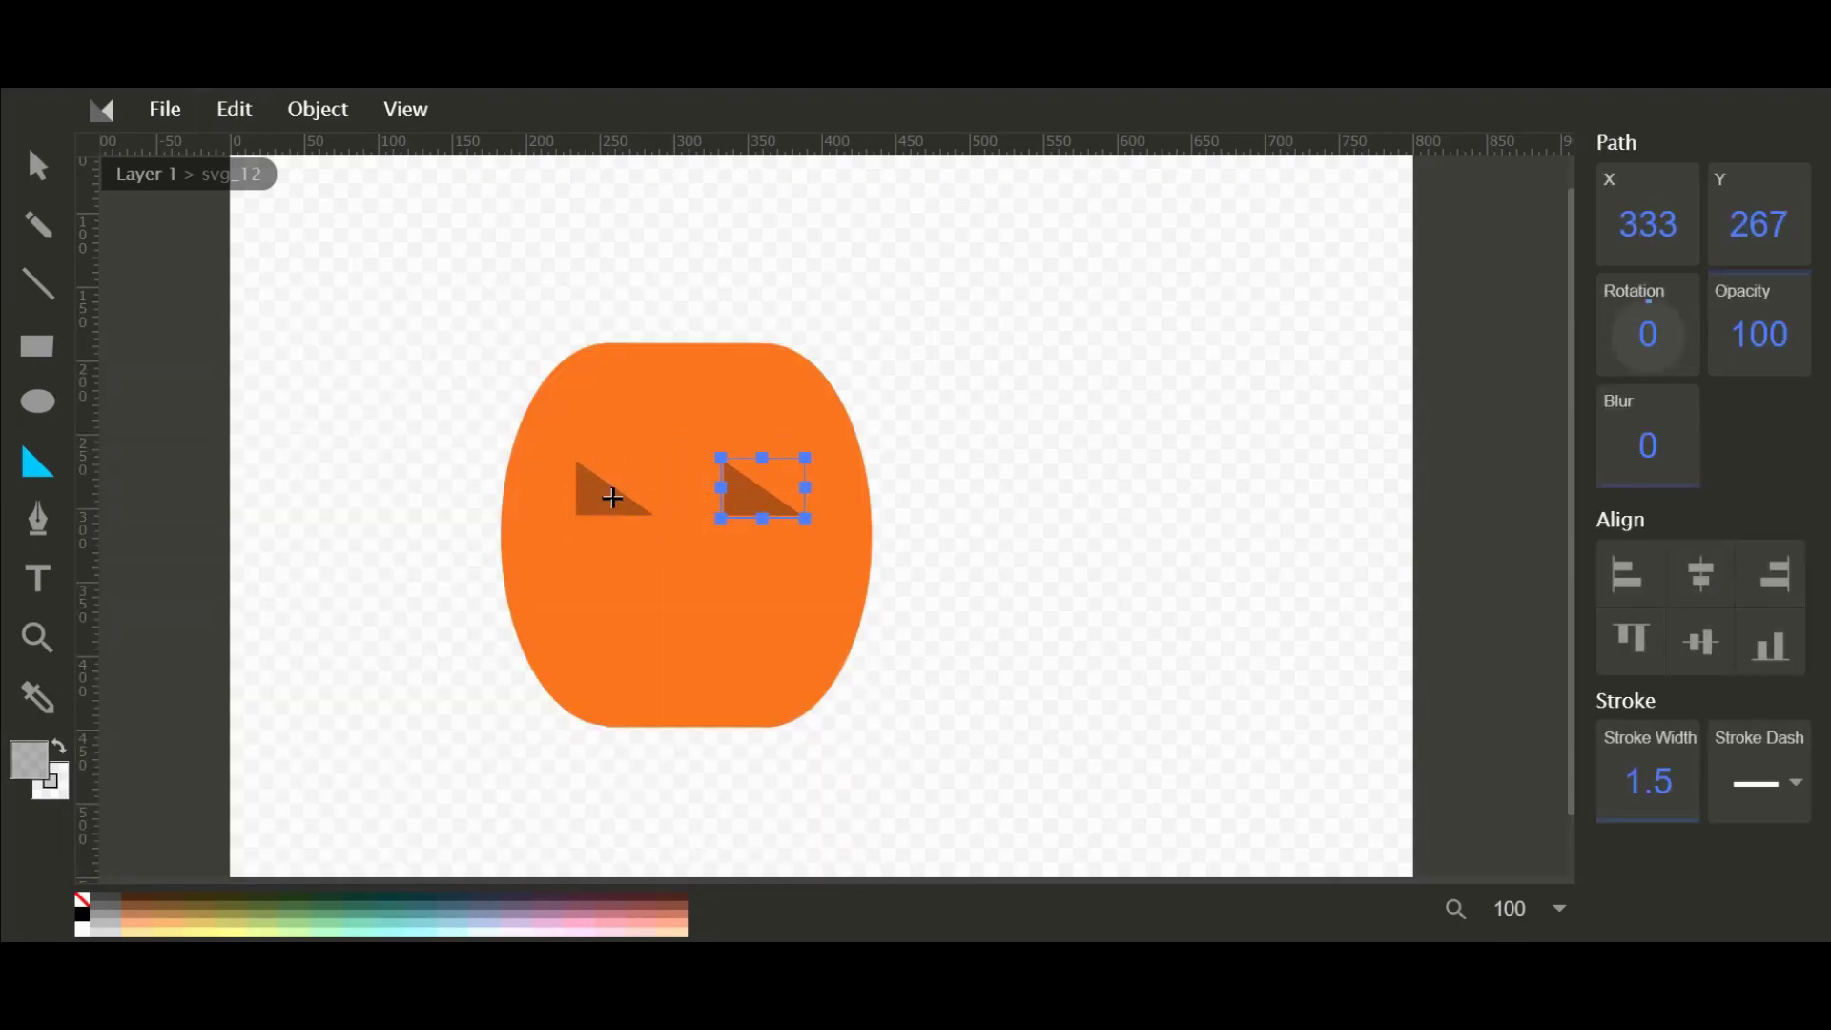
Undo the stray triangle and mirror the right eye by stretching its right edge past its left edge.
left_click_drag(794, 488, 822, 571)
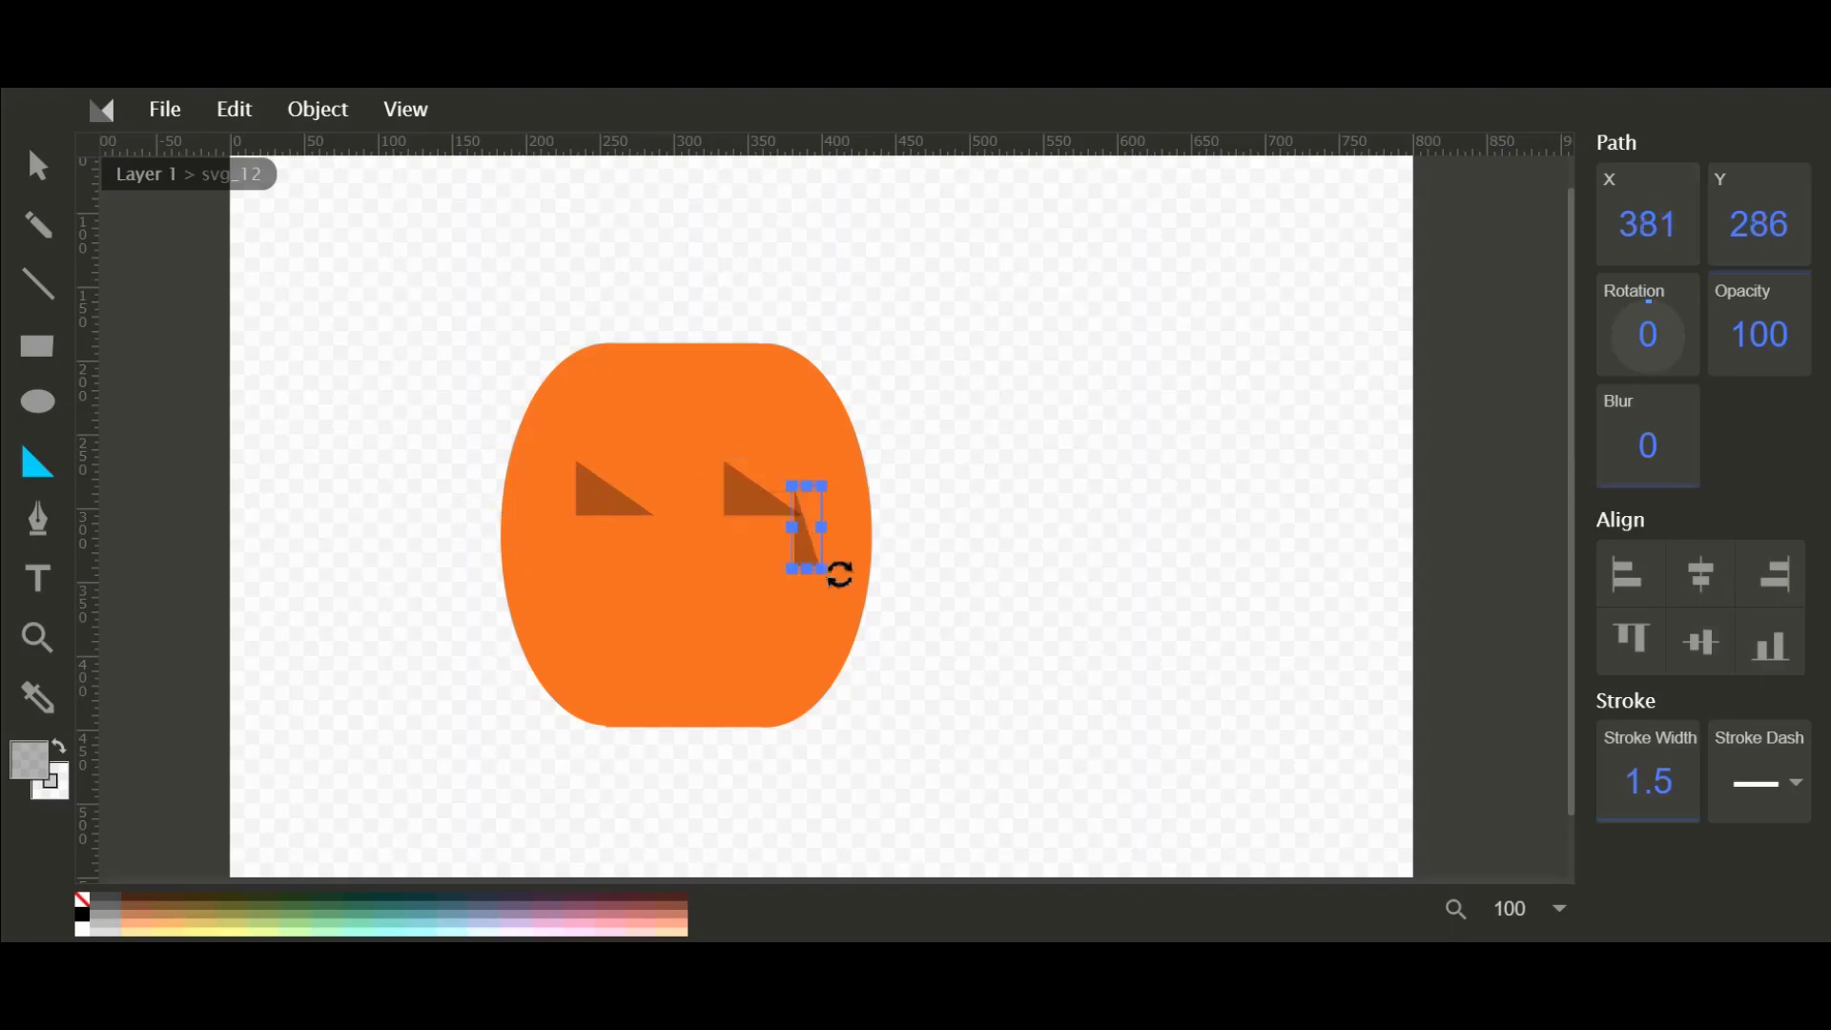
key("ctrl+z")
left_click(744, 495)
left_click(744, 495)
left_click_drag(805, 488, 685, 487)
Move the mirrored triangle over the left eye and stretch it to the same width.
left_click(620, 505)
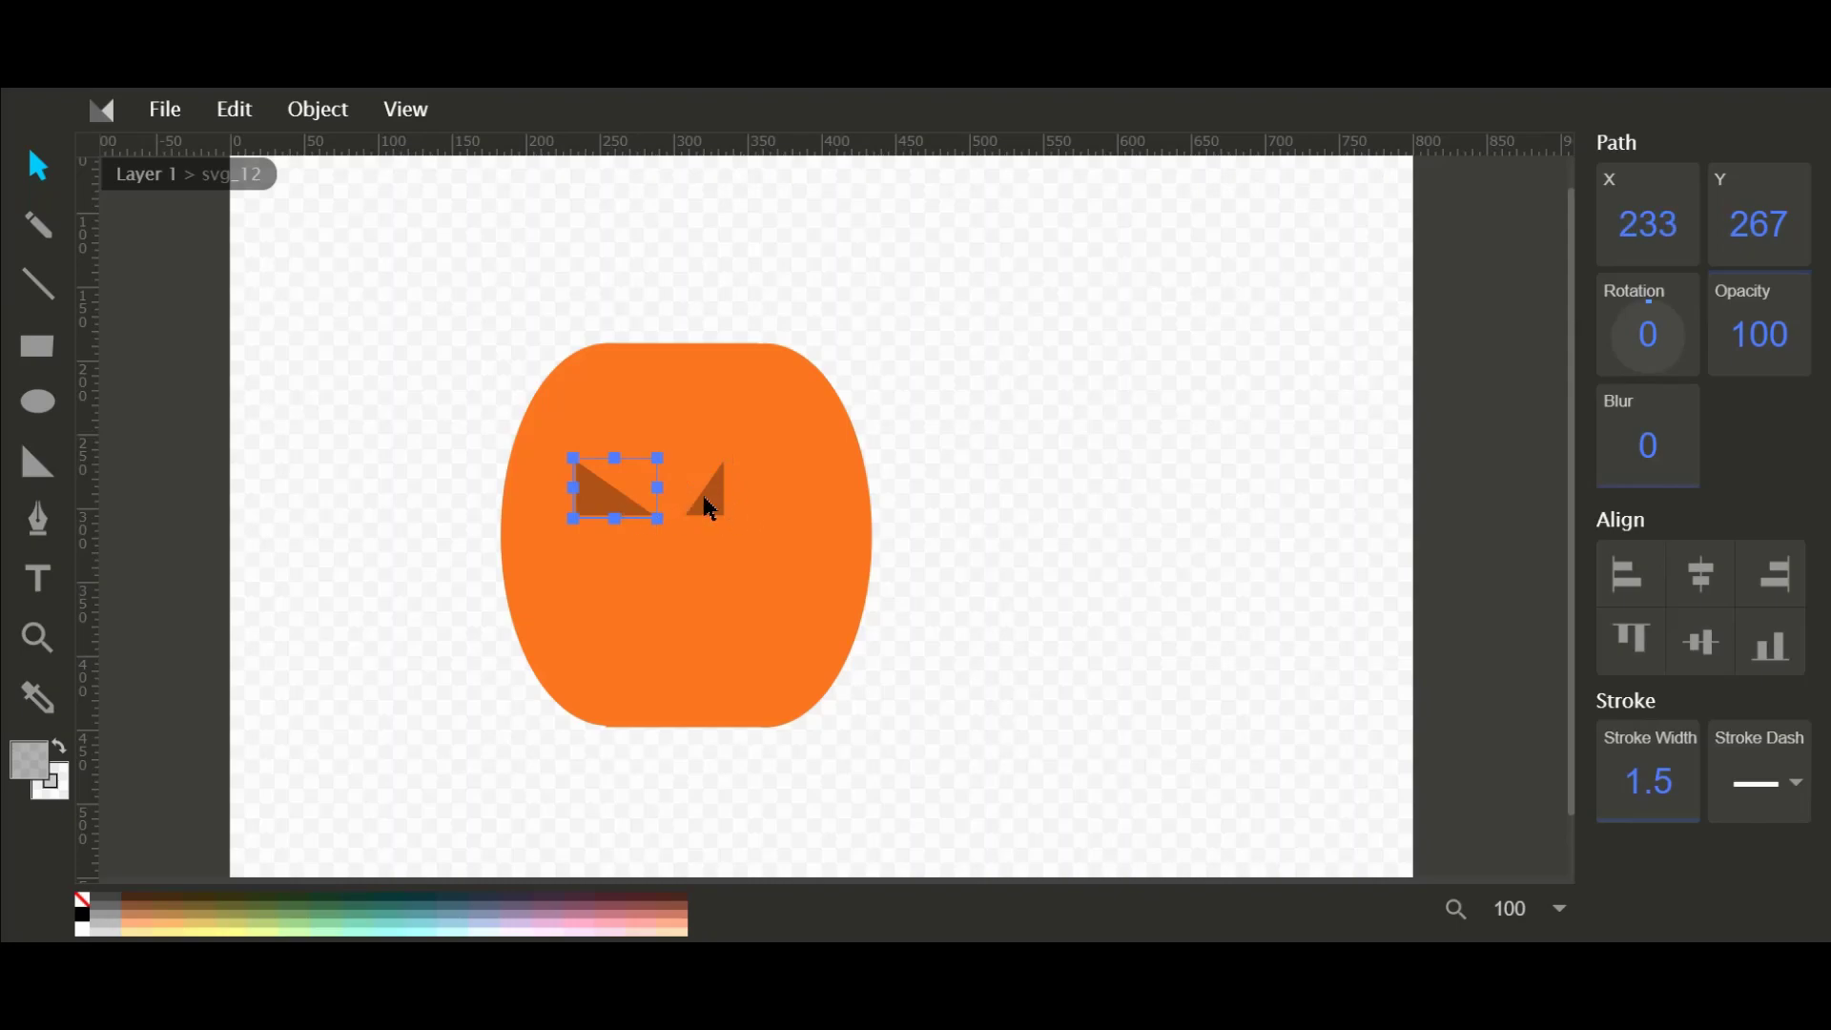
left_click(703, 495)
left_click(592, 499)
left_click(702, 506)
left_click_drag(702, 507, 686, 506)
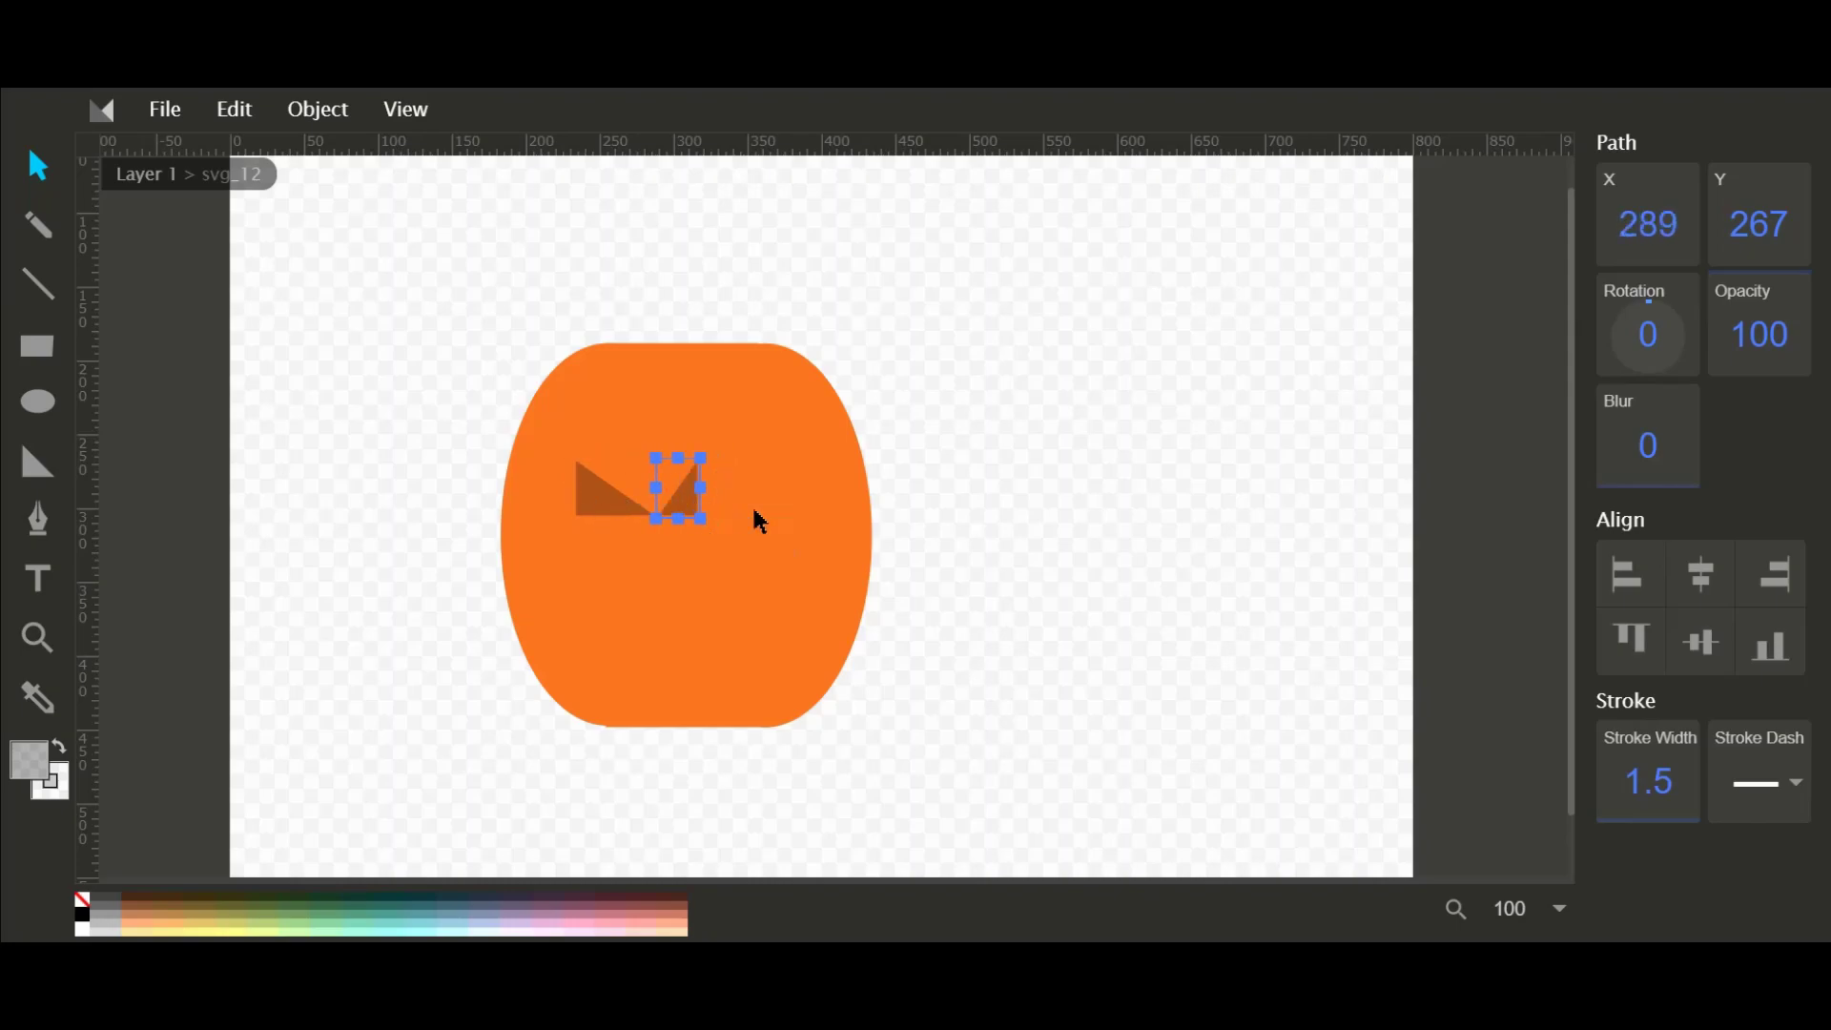
key("Left")
key("Left")
key("Left")
key("Left")
key("Left")
key("Left")
key("Left")
key("Left")
key("Left")
key("Left")
key("Left")
key("Left")
key("Left")
key("Left")
key("Left")
key("Left")
key("Left")
key("Left")
key("Left")
key("Left")
left_click(756, 523)
left_click(644, 510)
left_click(578, 487)
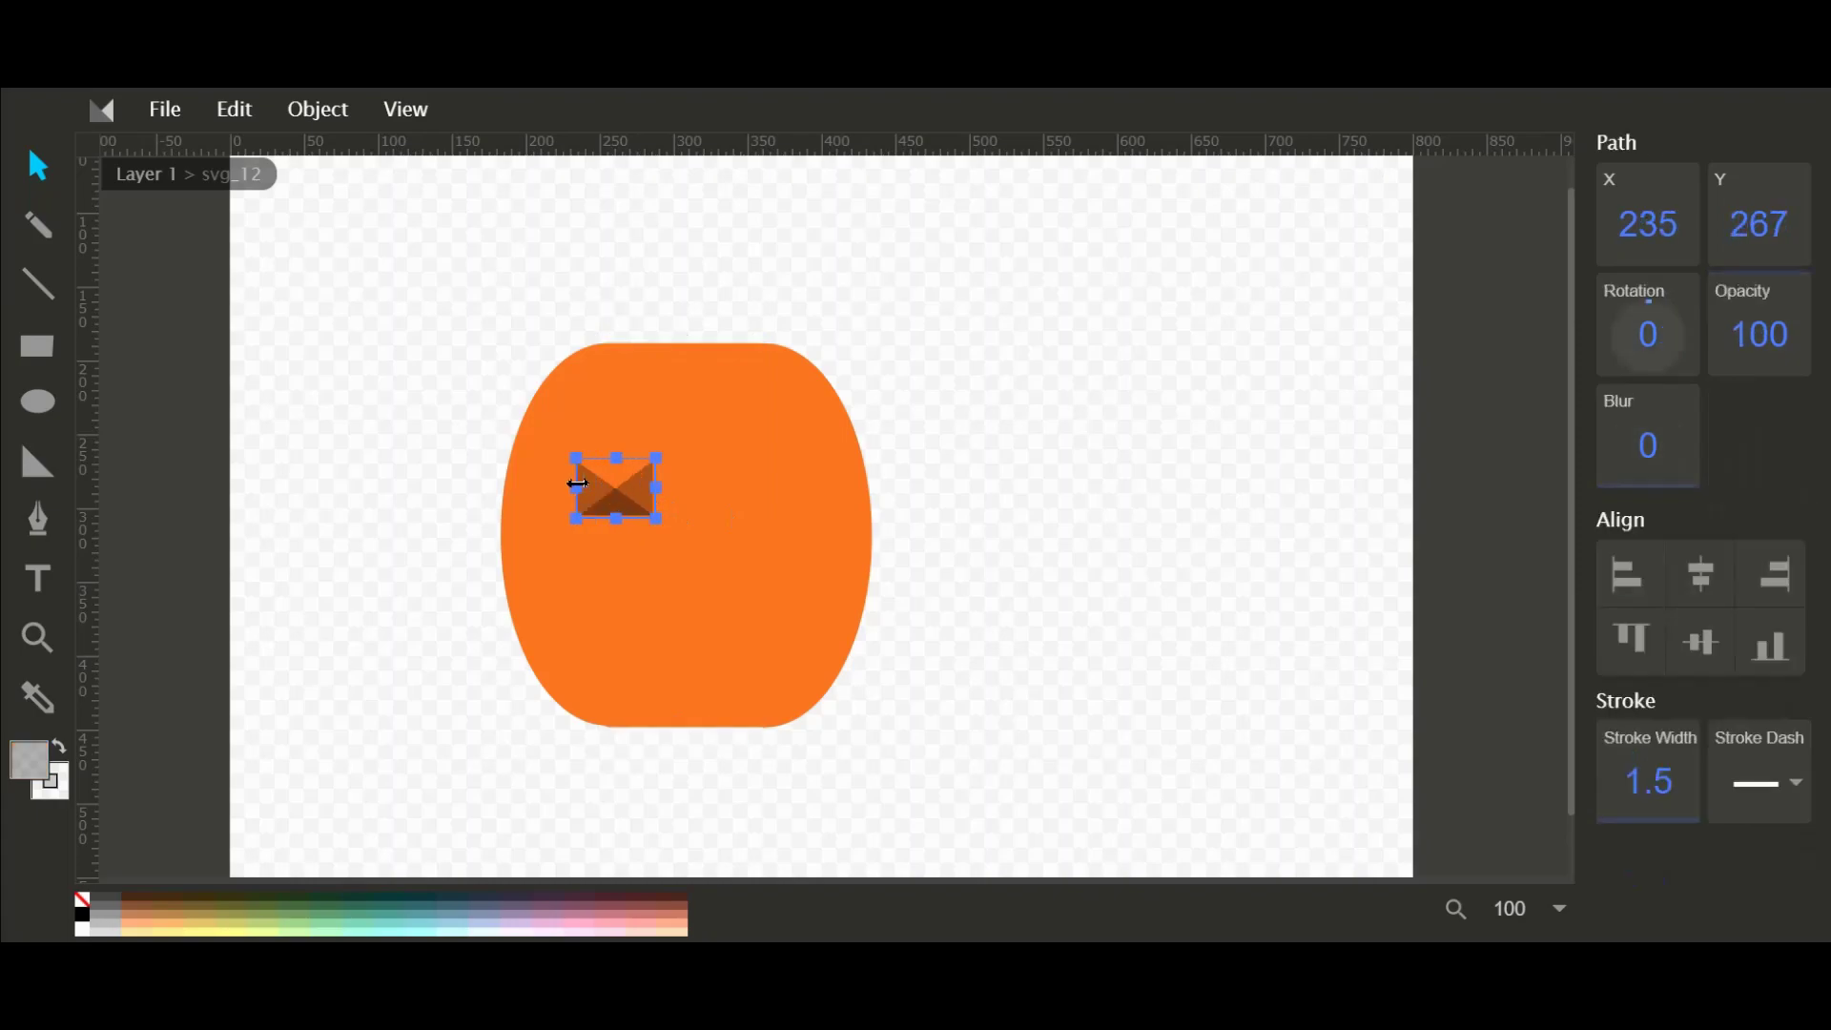
Move the mirrored triangle right to X 331 so it forms the right eye.
left_click(634, 544)
left_click(613, 498)
key("Right")
key("Right")
key("Right")
key("Right")
key("Right")
key("Right")
key("Right")
key("Right")
key("Right")
key("Right")
key("Right")
key("Right")
key("Right")
key("Right")
key("Right")
key("Right")
key("Right")
key("Right")
key("Right")
key("Right")
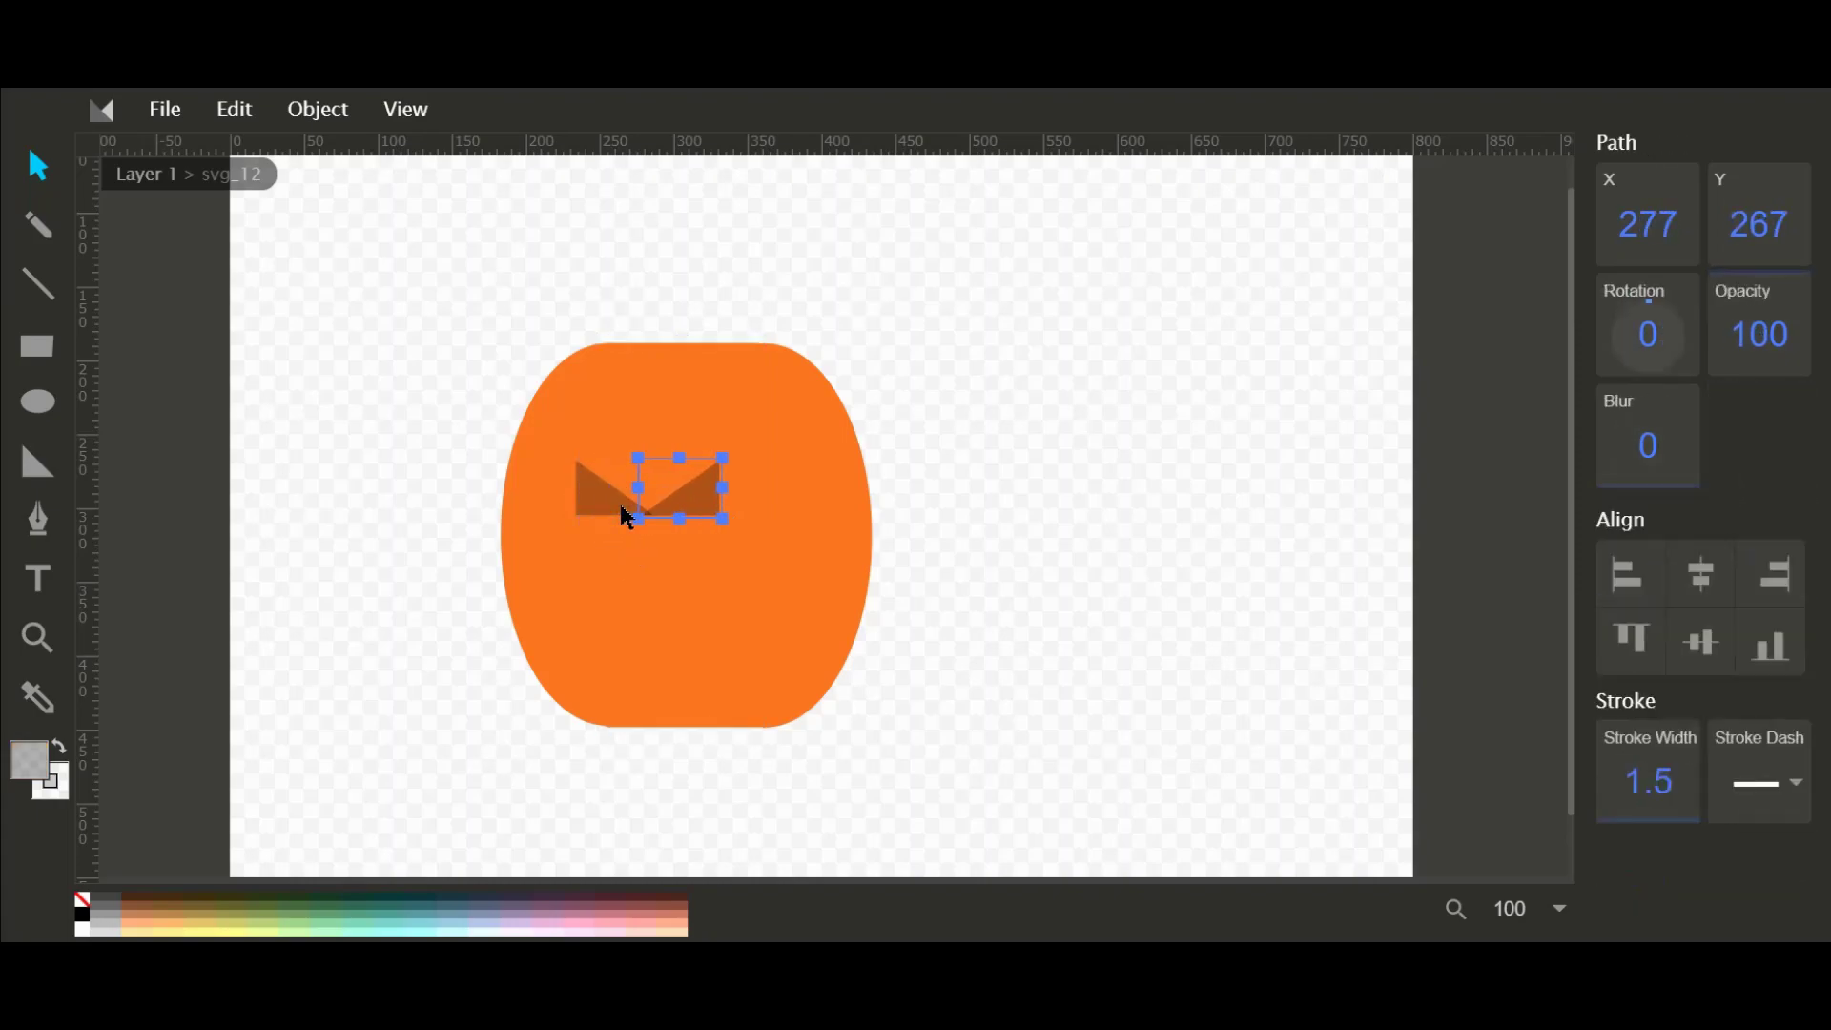
key("Left")
key("Left")
key("Left")
key("Left")
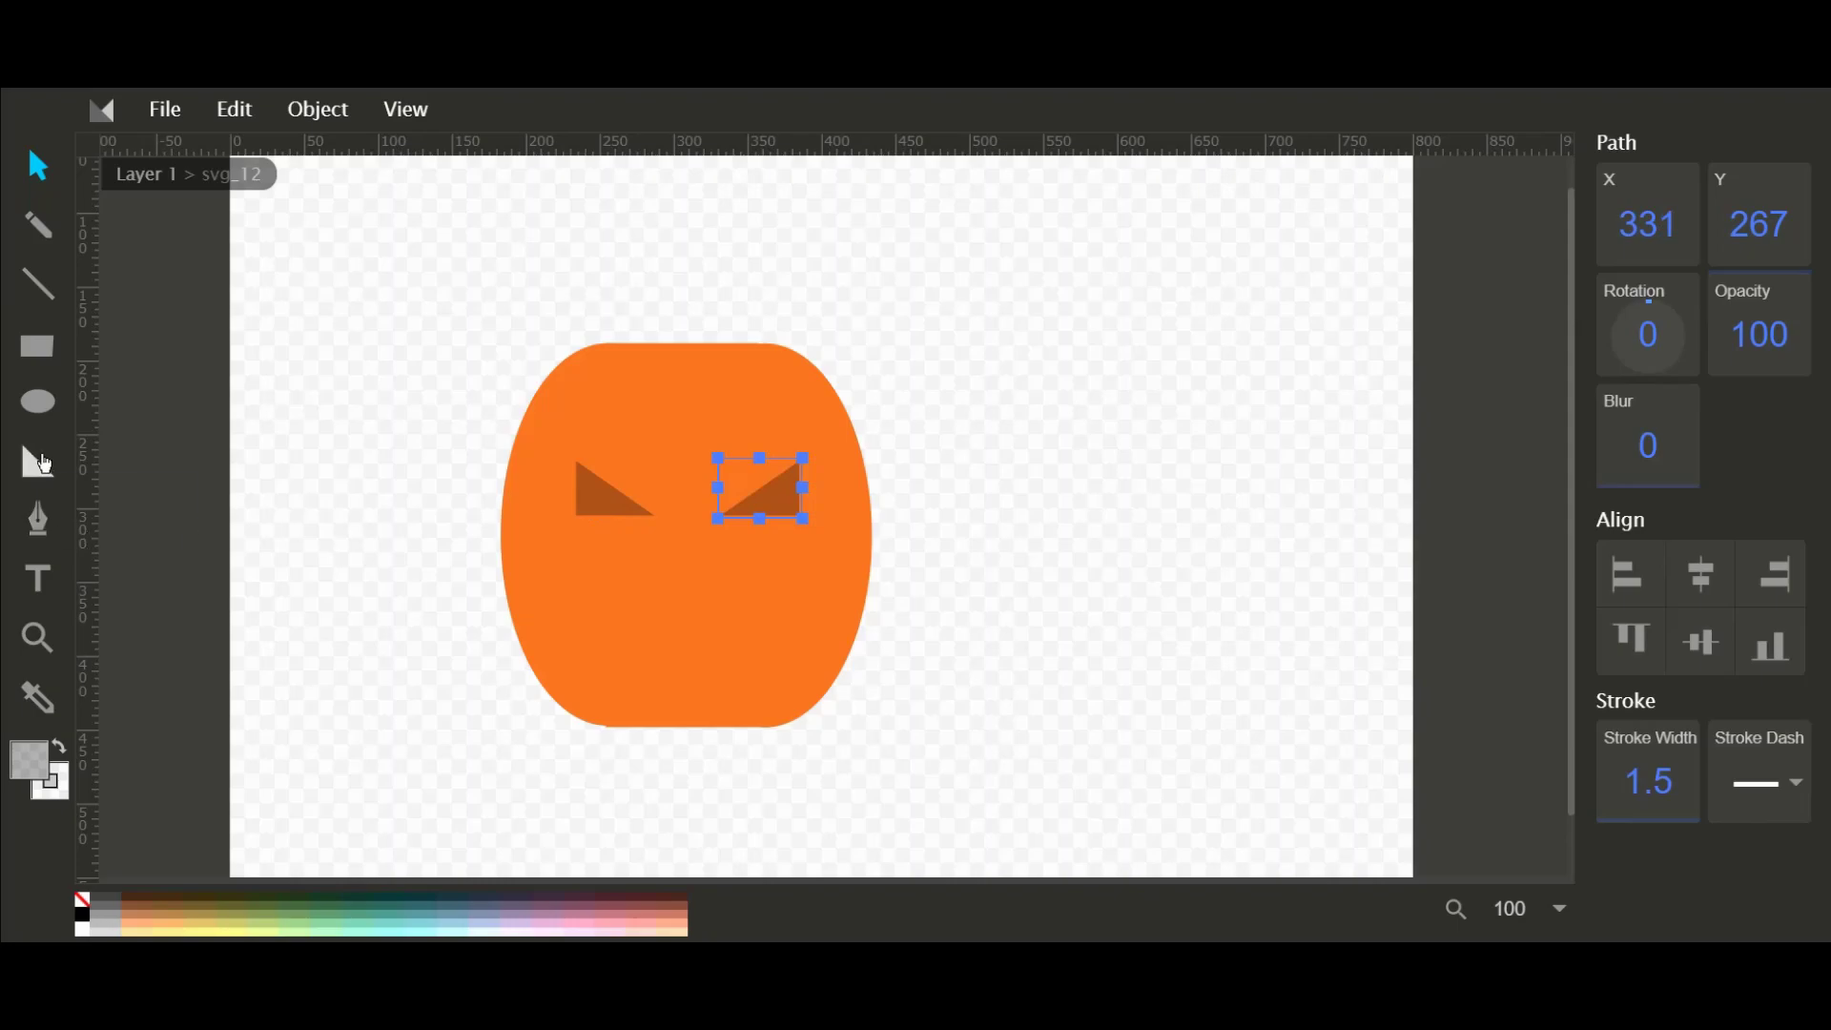
left_click(38, 463)
left_click(438, 481)
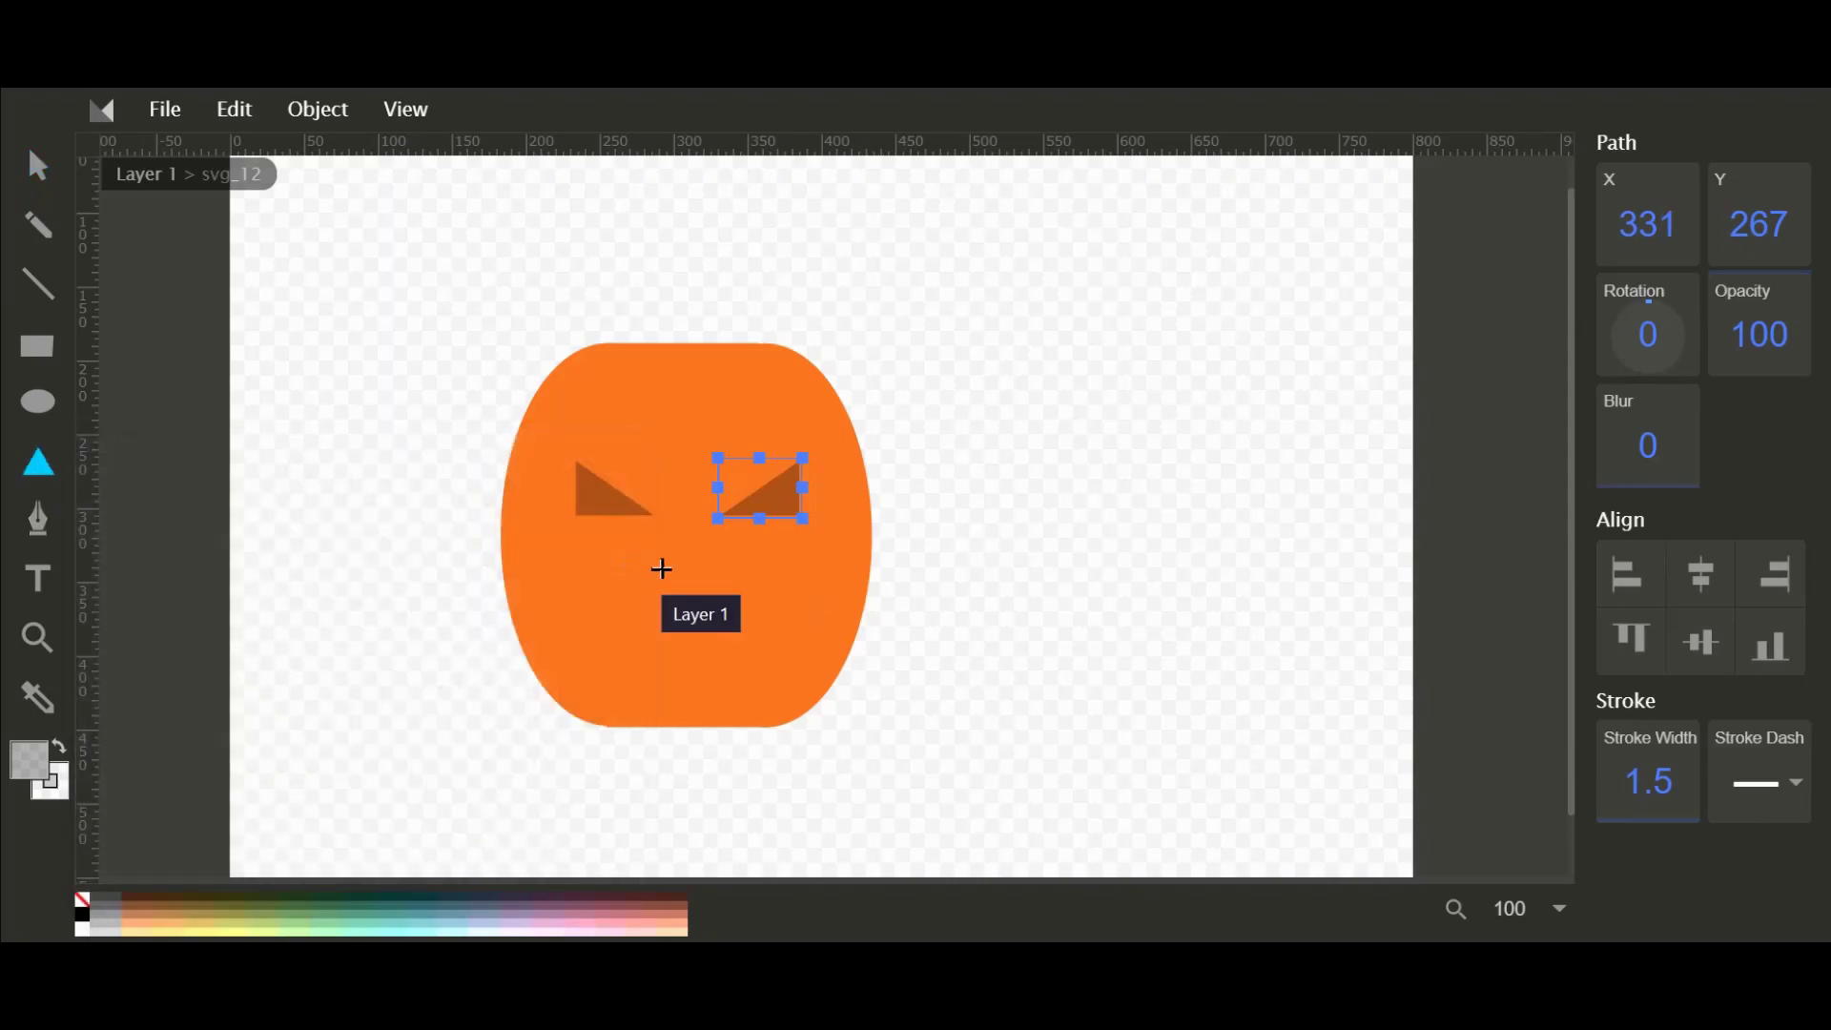
left_click_drag(289, 471, 581, 547)
key("Delete")
double_click(273, 467)
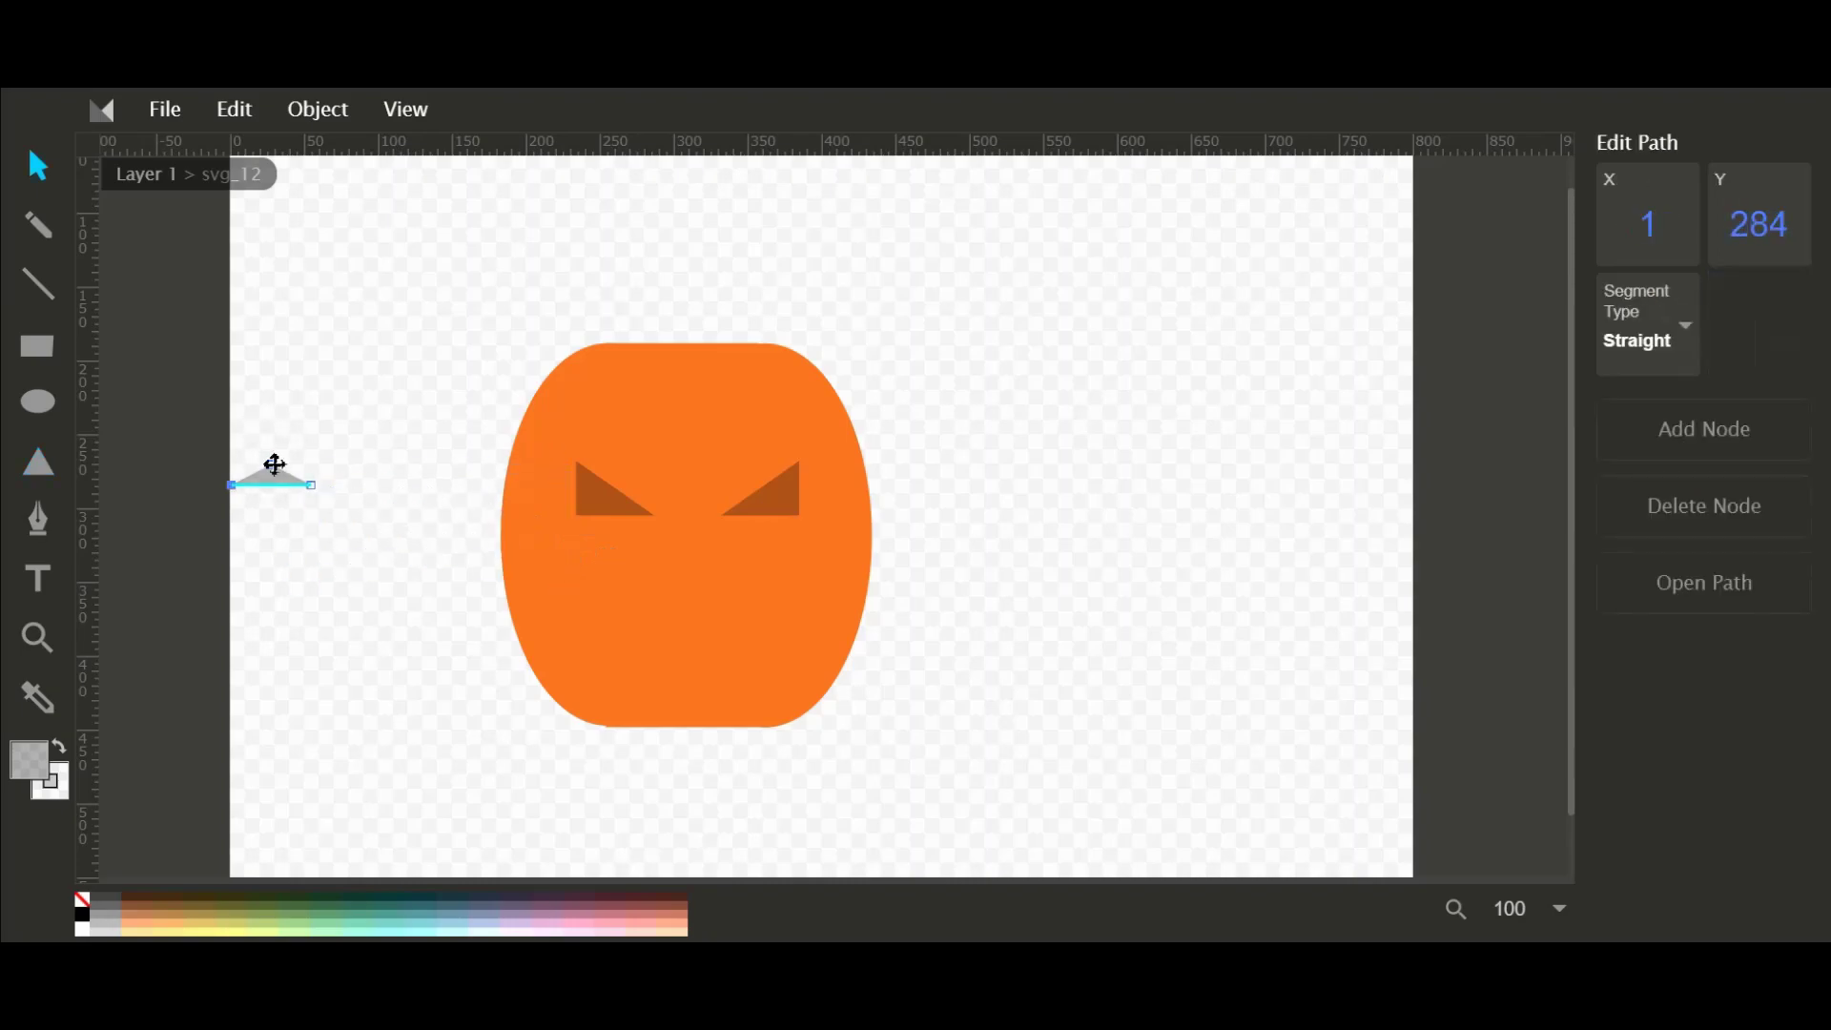
left_click_drag(308, 485, 266, 468)
left_click(193, 487)
Draw a small triangle for the nose centred below the eyes, at about X 286, Y 318.
left_click(38, 462)
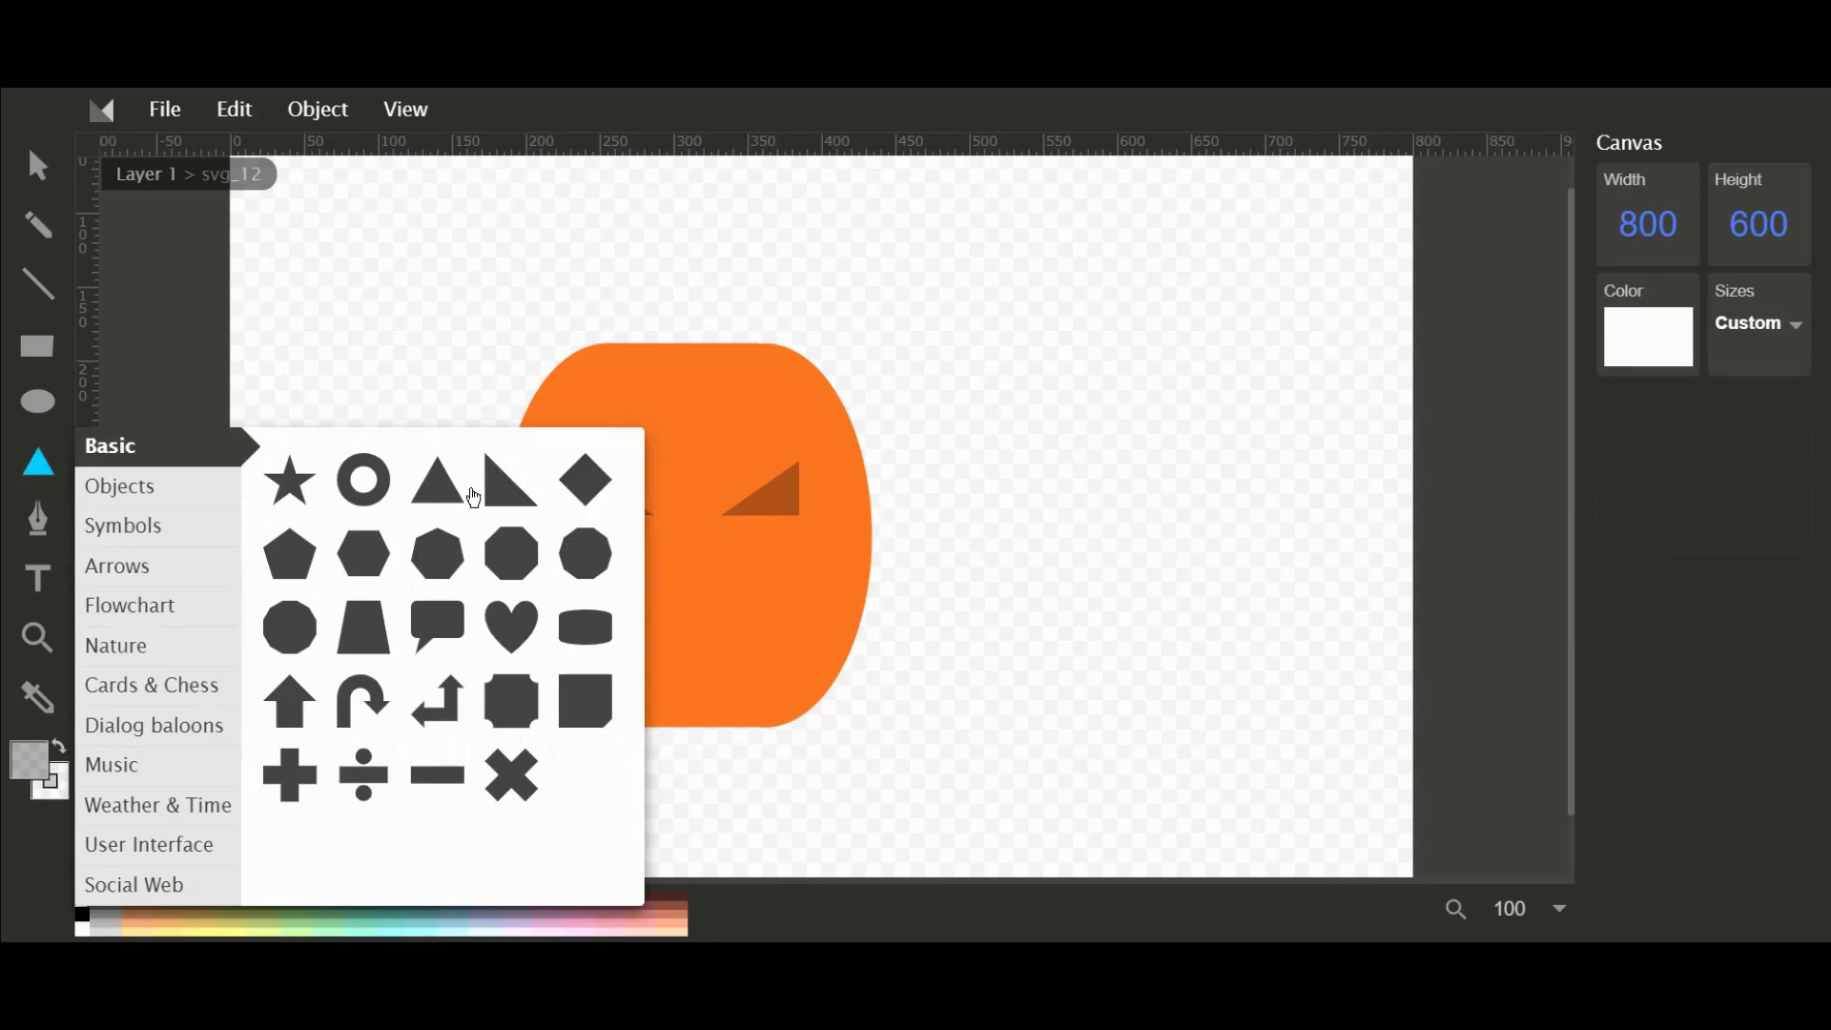
left_click(438, 481)
left_click_drag(709, 564, 777, 540)
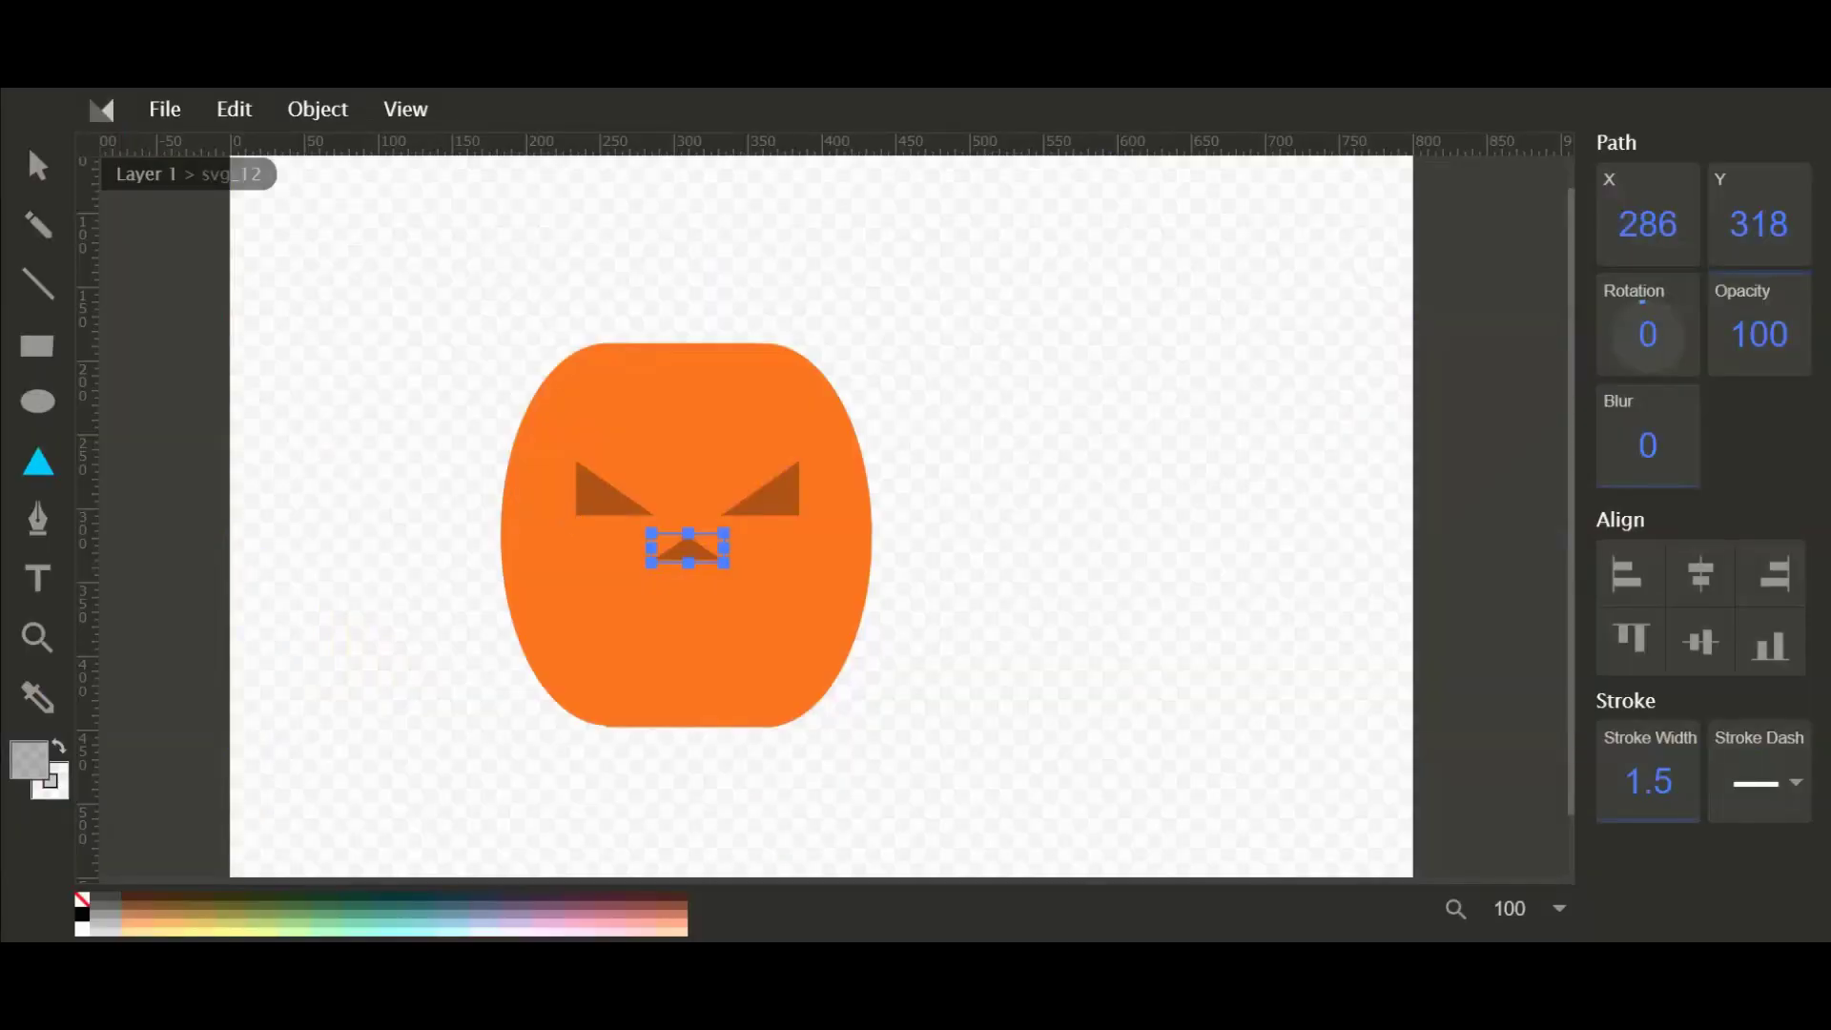
left_click(38, 465)
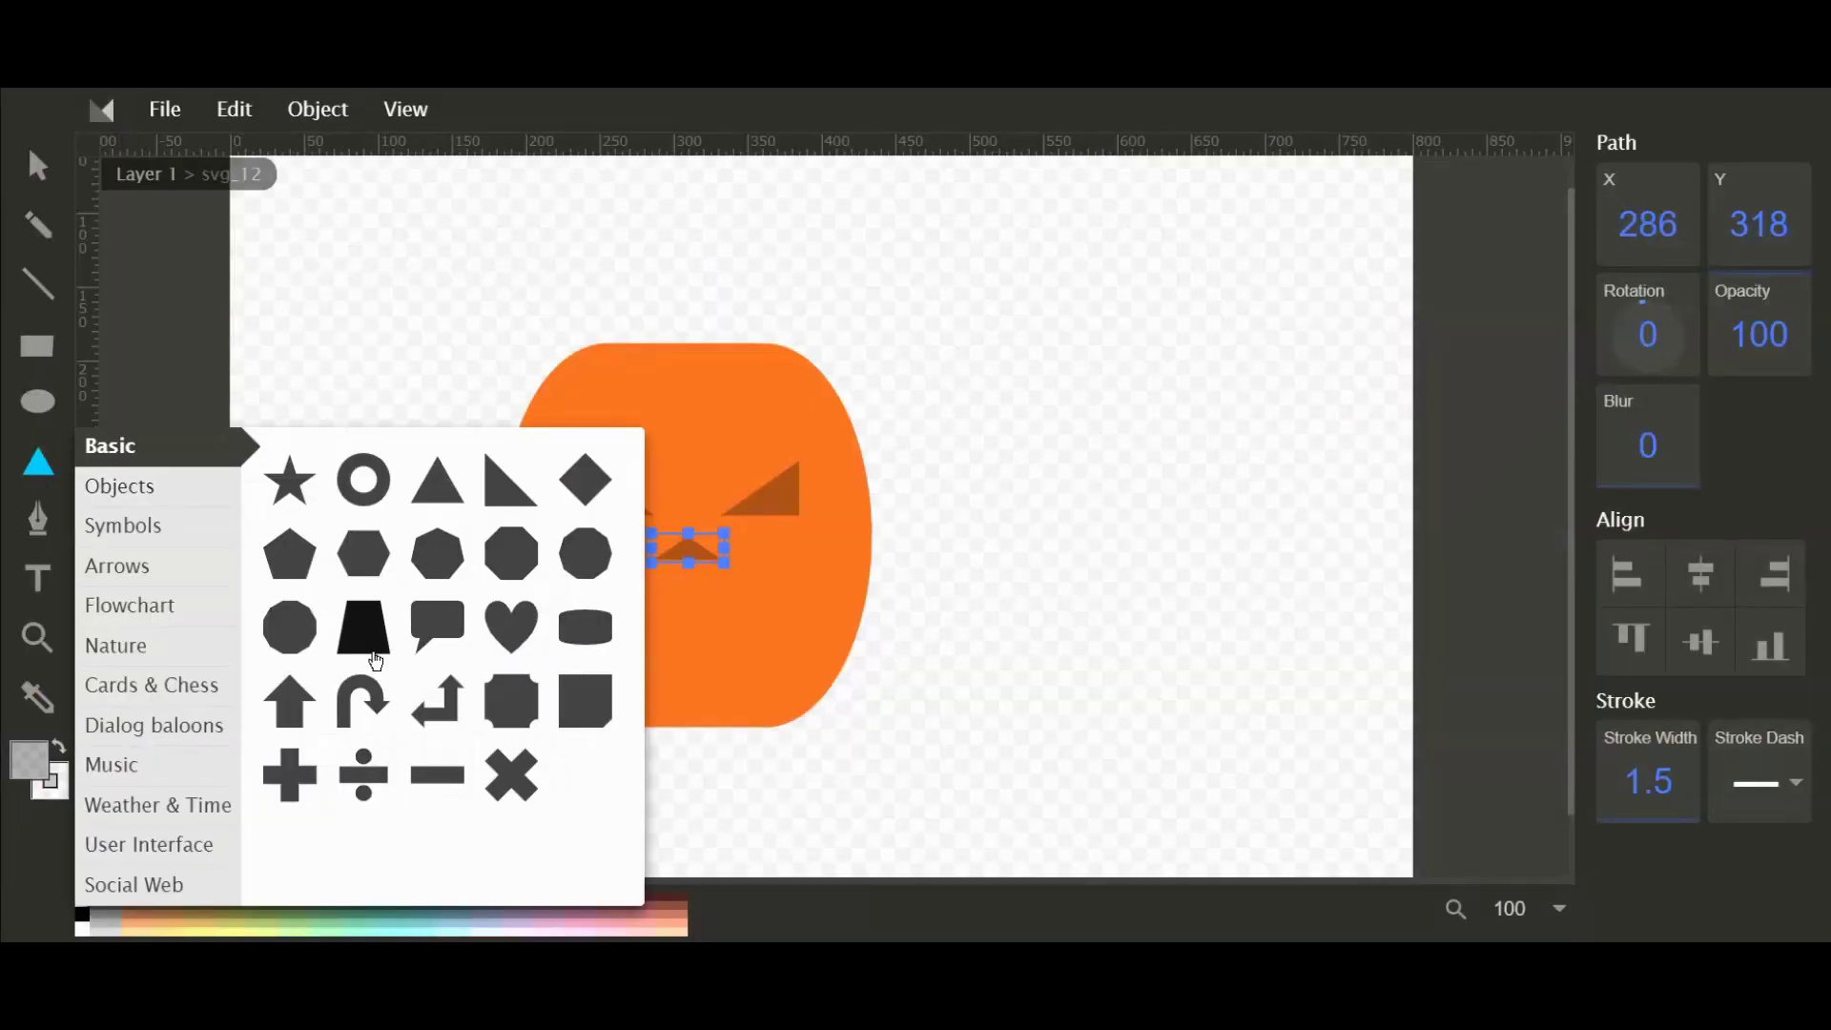
left_click(174, 482)
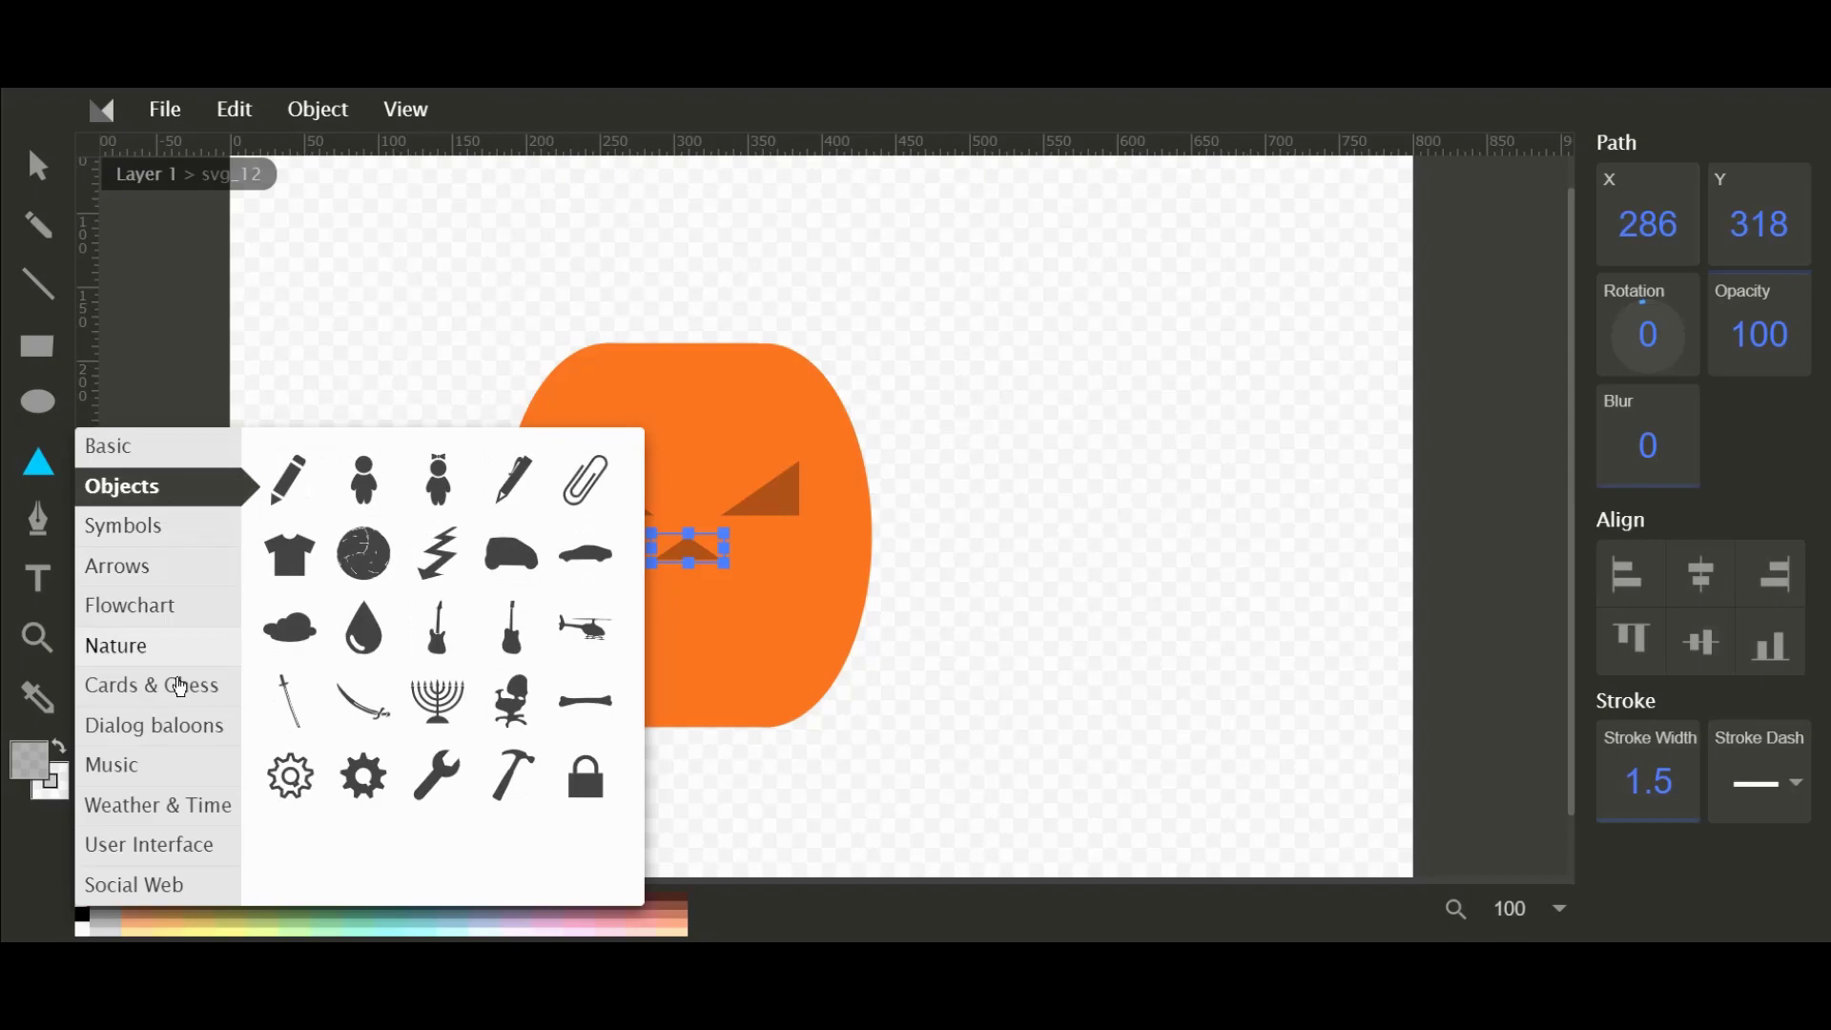
left_click(170, 454)
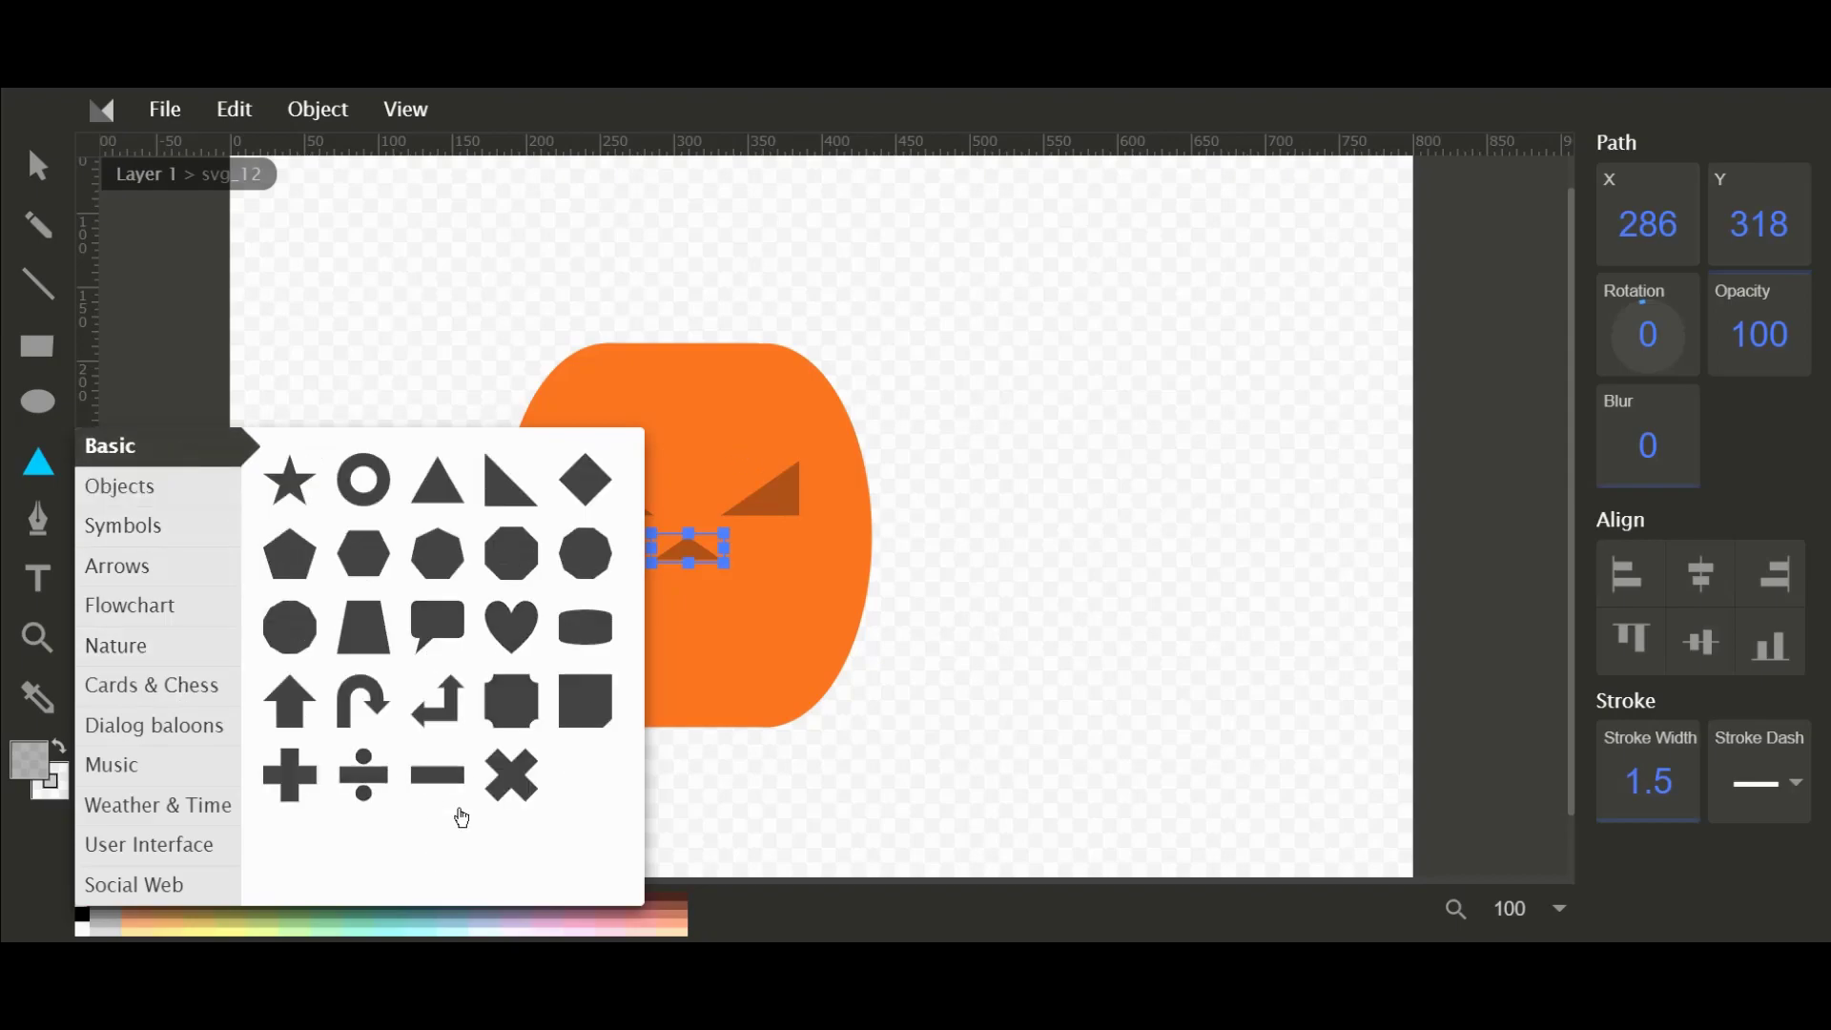
left_click(154, 530)
left_click(156, 568)
left_click(157, 608)
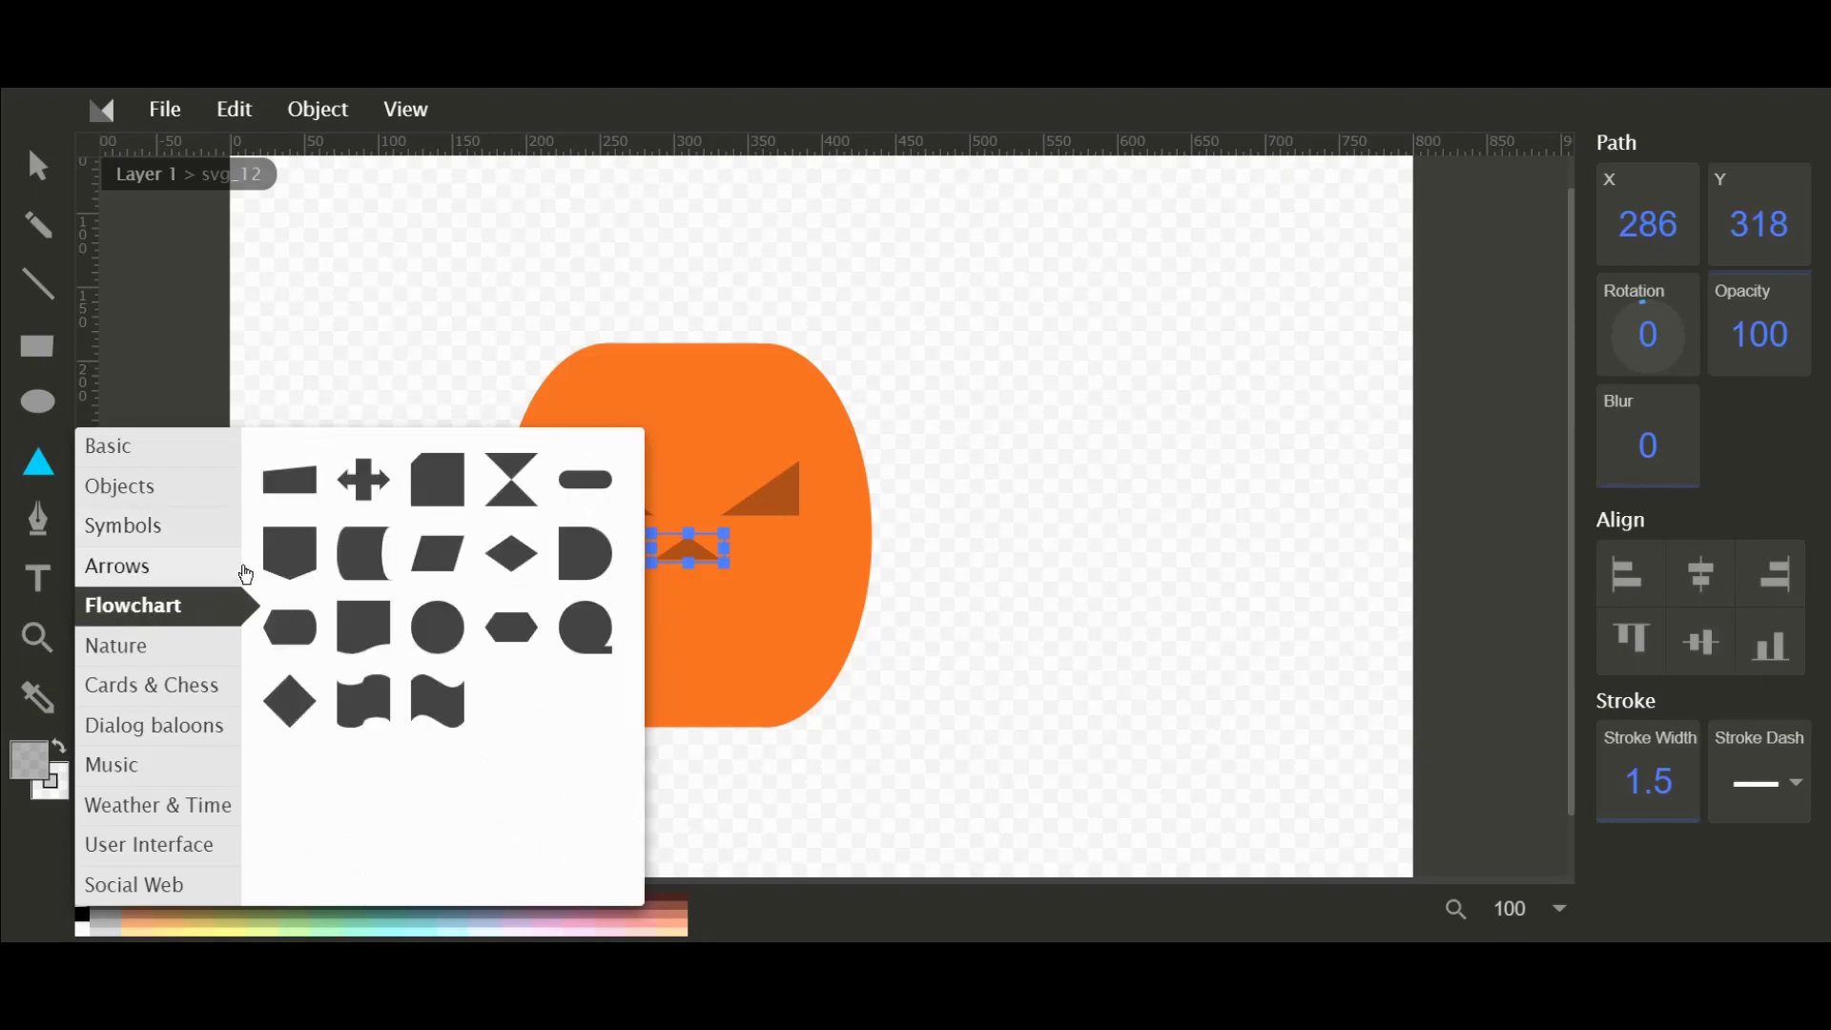
left_click(176, 447)
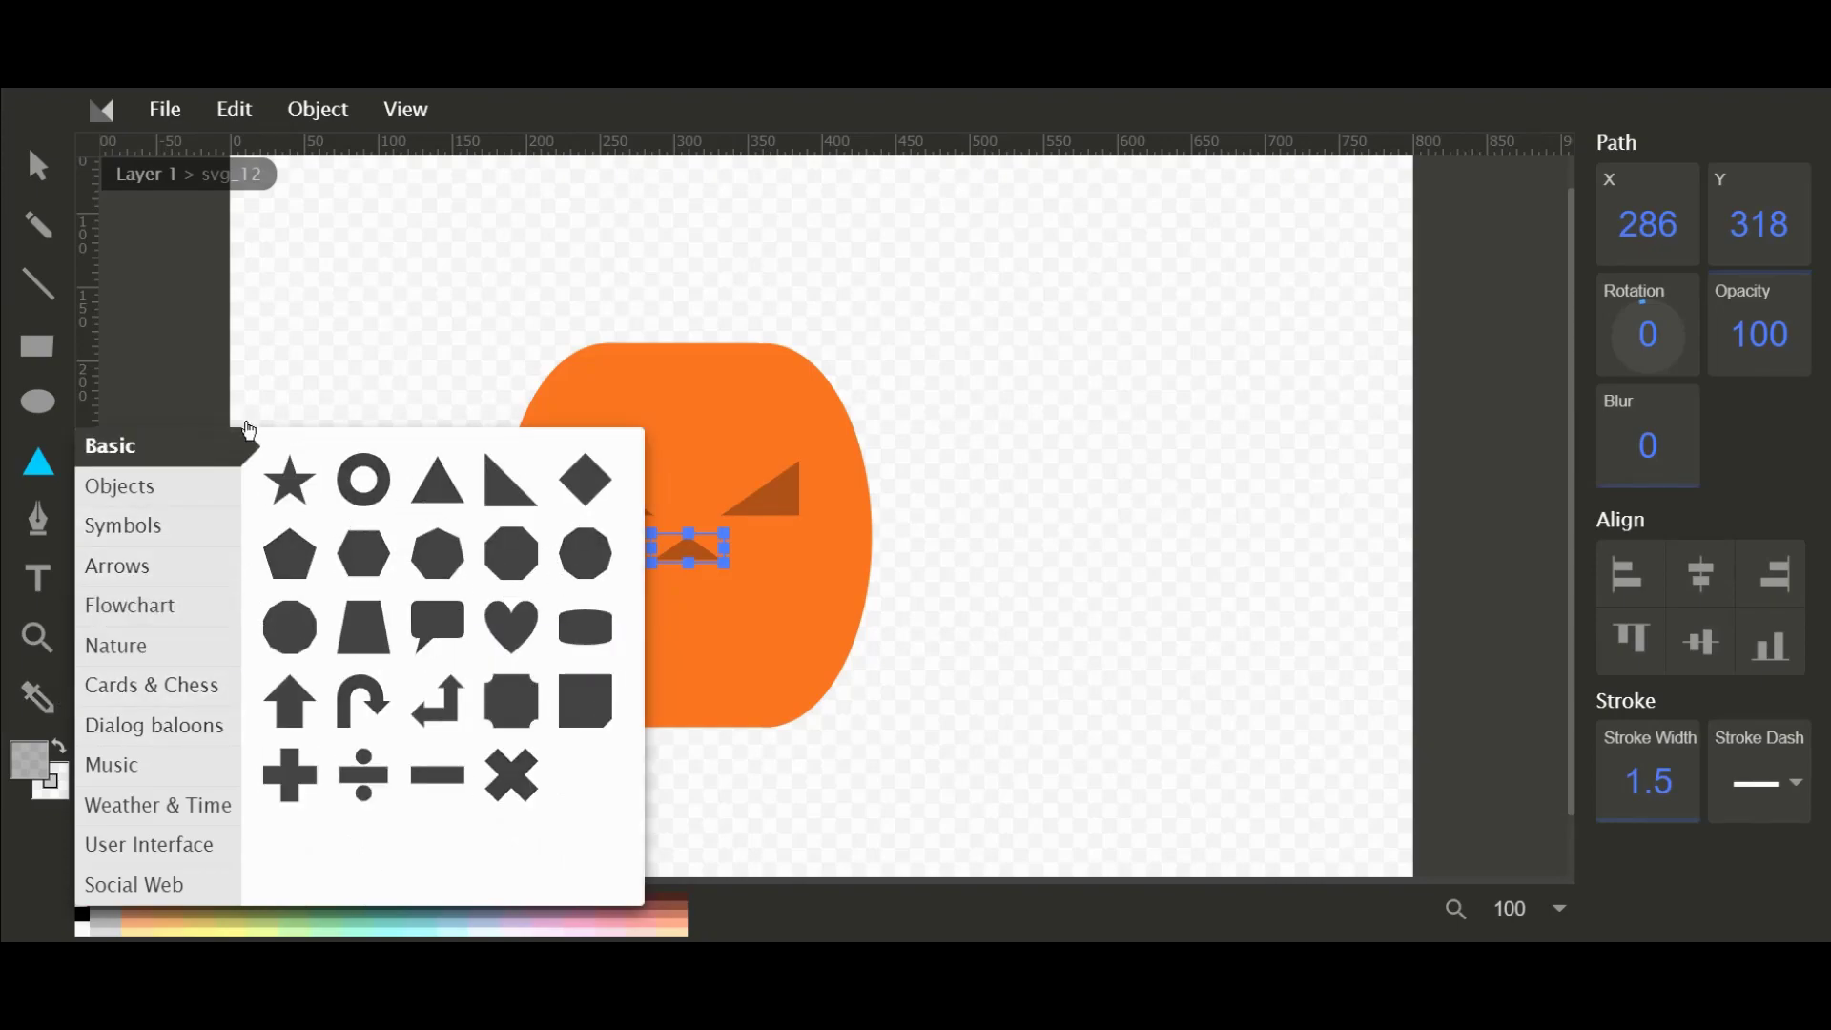
Draw an ellipse below the nose for the mouth, with radii of about 70 and 21.
left_click(45, 389)
mouse_move(595, 592)
left_mouse_down()
mouse_move(715, 667)
mouse_move(803, 657)
left_mouse_up()
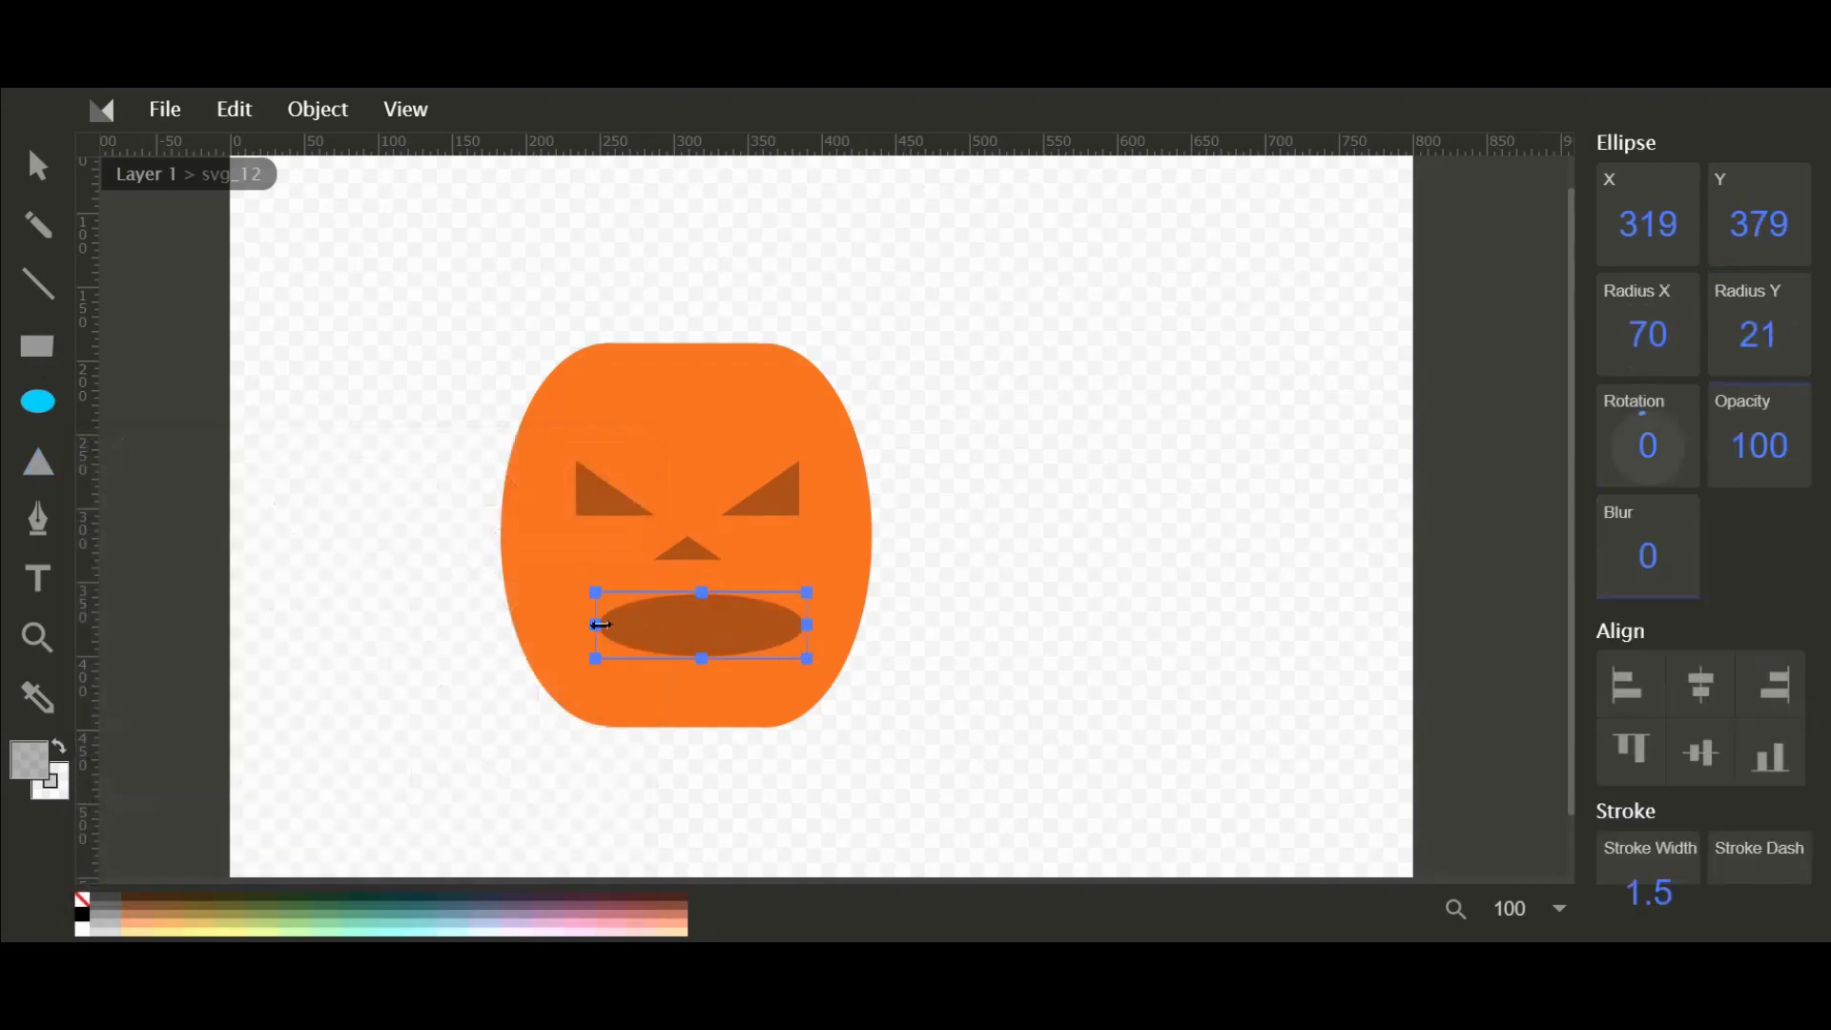
mouse_move(601, 624)
left_mouse_down()
mouse_move(583, 625)
mouse_move(657, 599)
mouse_move(654, 500)
left_mouse_up()
key("ctrl+z")
Move the mouth ellipse up over the eyes and widen it to their full span, with Radius X 75.
left_click(662, 630)
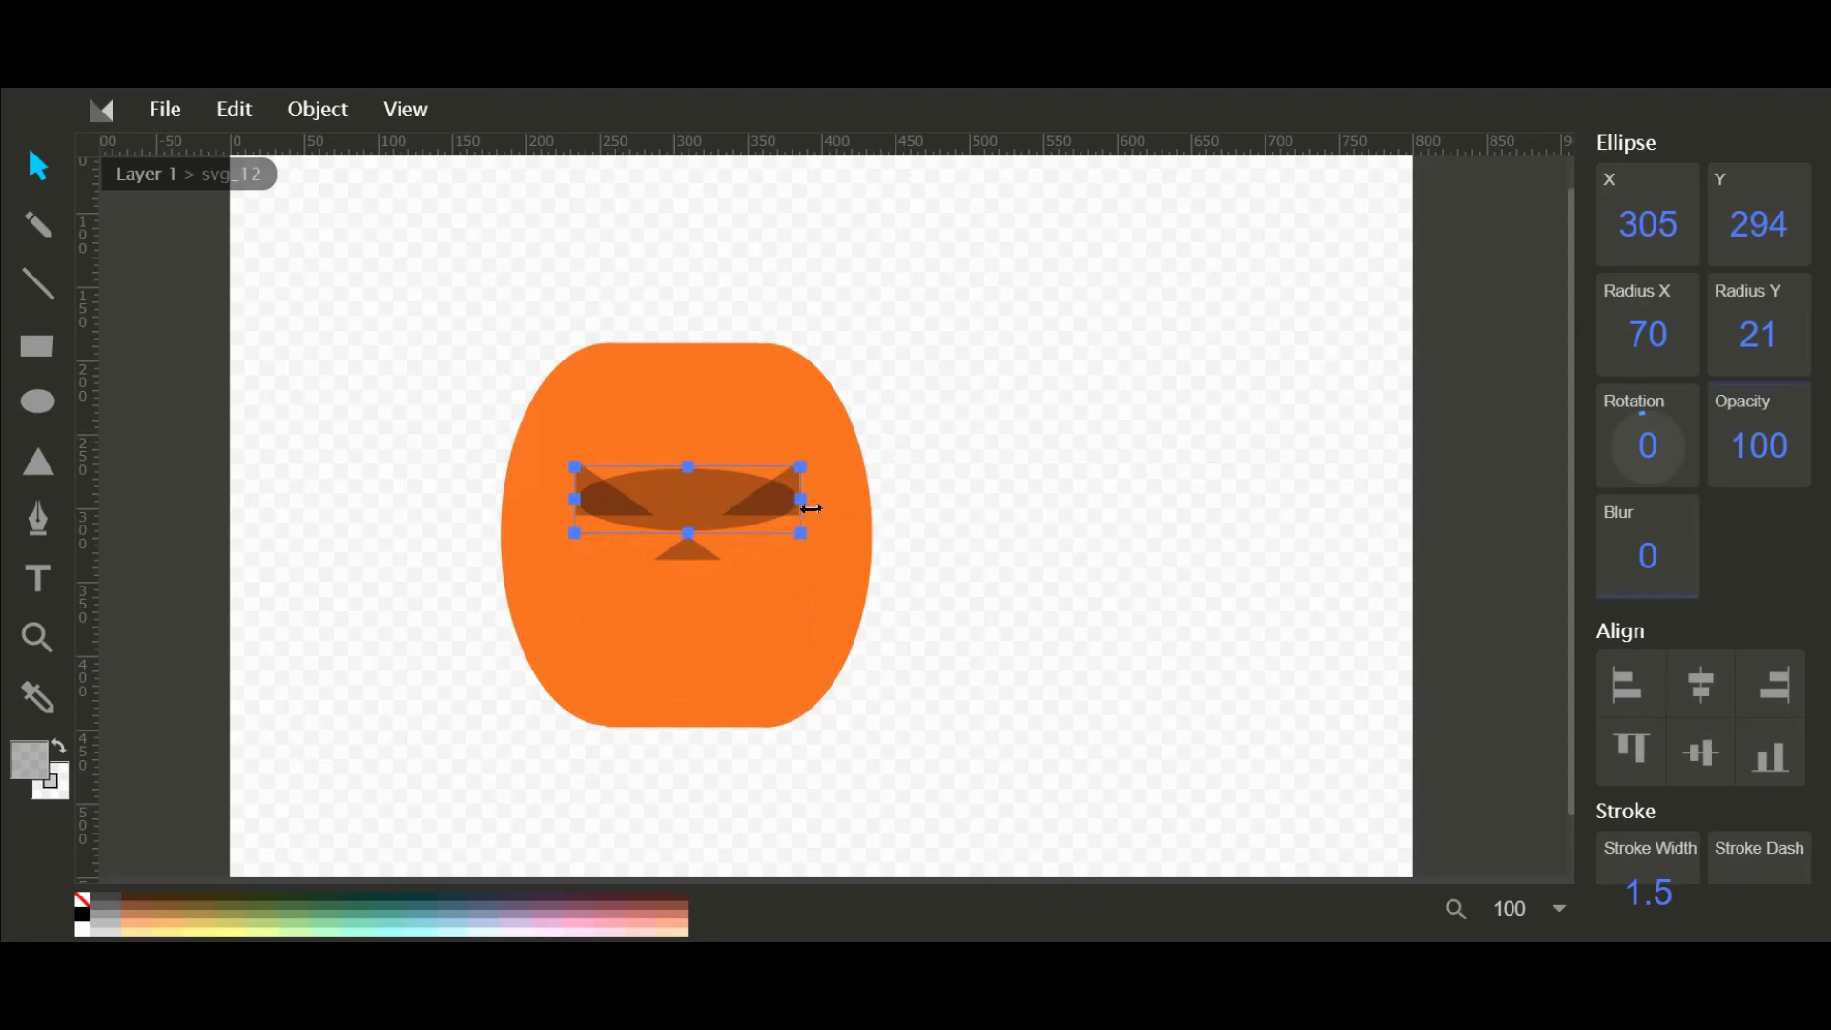
left_click_drag(810, 509, 815, 509)
left_click(830, 534)
Move the mouth ellipse straight down below the nose to Y 382.
left_click(714, 507)
key("Down")
key("Down")
key("Down")
key("Down")
key("Down")
key("Down")
key("Down")
key("Down")
key("Down")
key("Down")
key("Down")
key("Down")
key("Down")
key("Down")
key("Down")
key("Down")
key("Down")
key("Down")
key("Down")
key("Down")
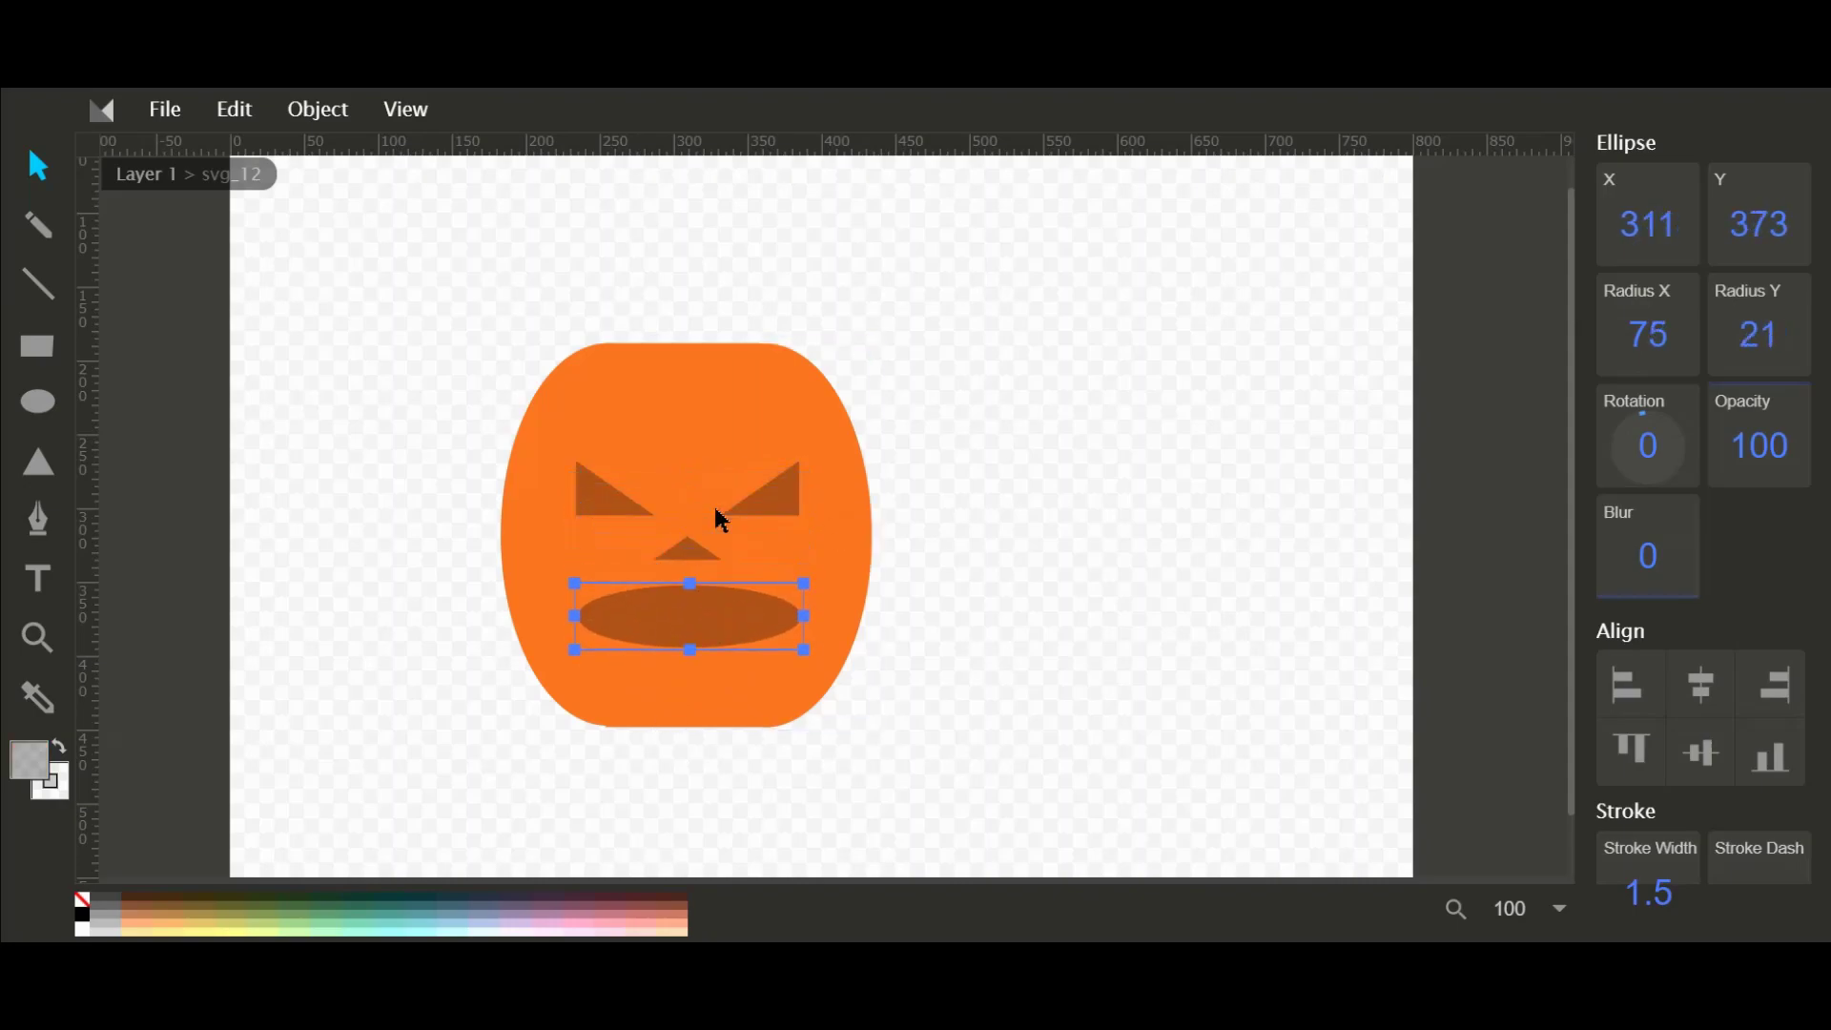
key("Down")
key("Down")
key("Down")
key("Down")
key("Down")
key("Down")
key("Down")
key("Down")
key("Down")
Draw a small downward-pointing triangle as a tooth on the mouth's upper left edge, at about X 261, Y 362.
left_click(39, 462)
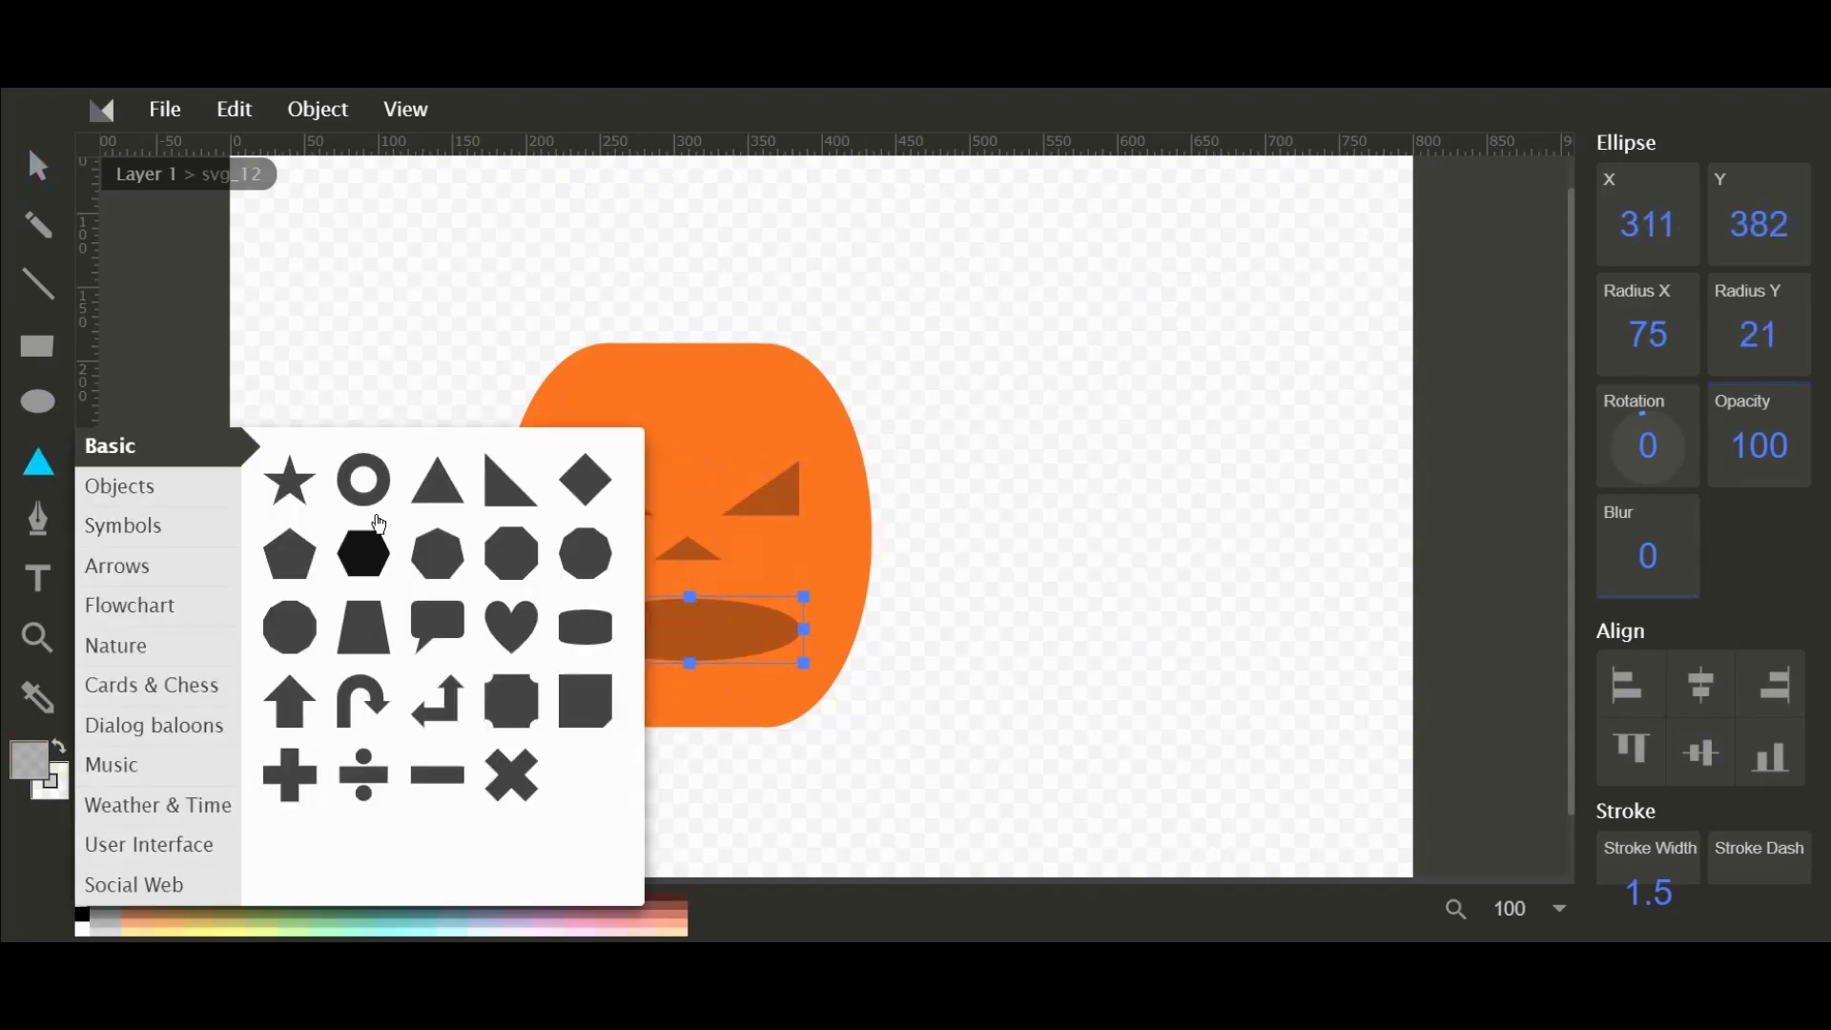
left_click(435, 479)
left_click_drag(651, 636, 644, 667)
key("Up")
key("Up")
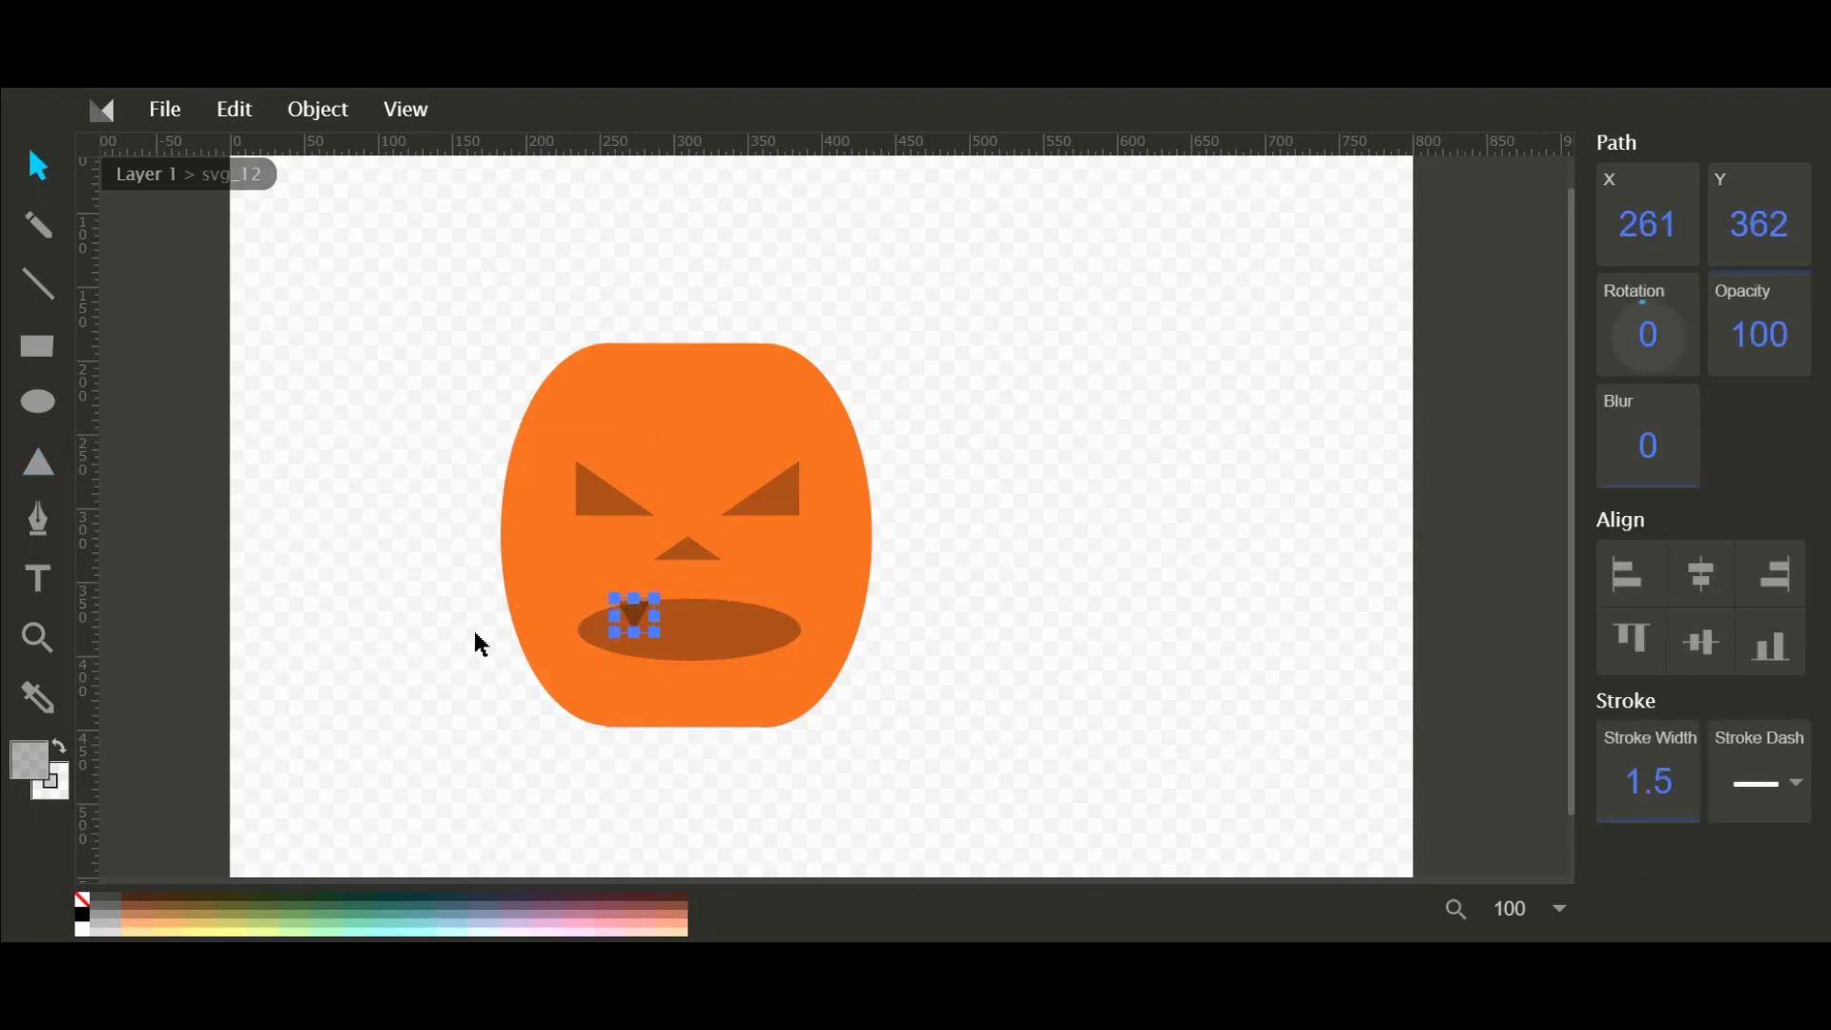
Fill the tooth on the mouth's upper edge with the pumpkin's orange, fc7623, at 100% alpha.
left_click(856, 472)
left_click(31, 760)
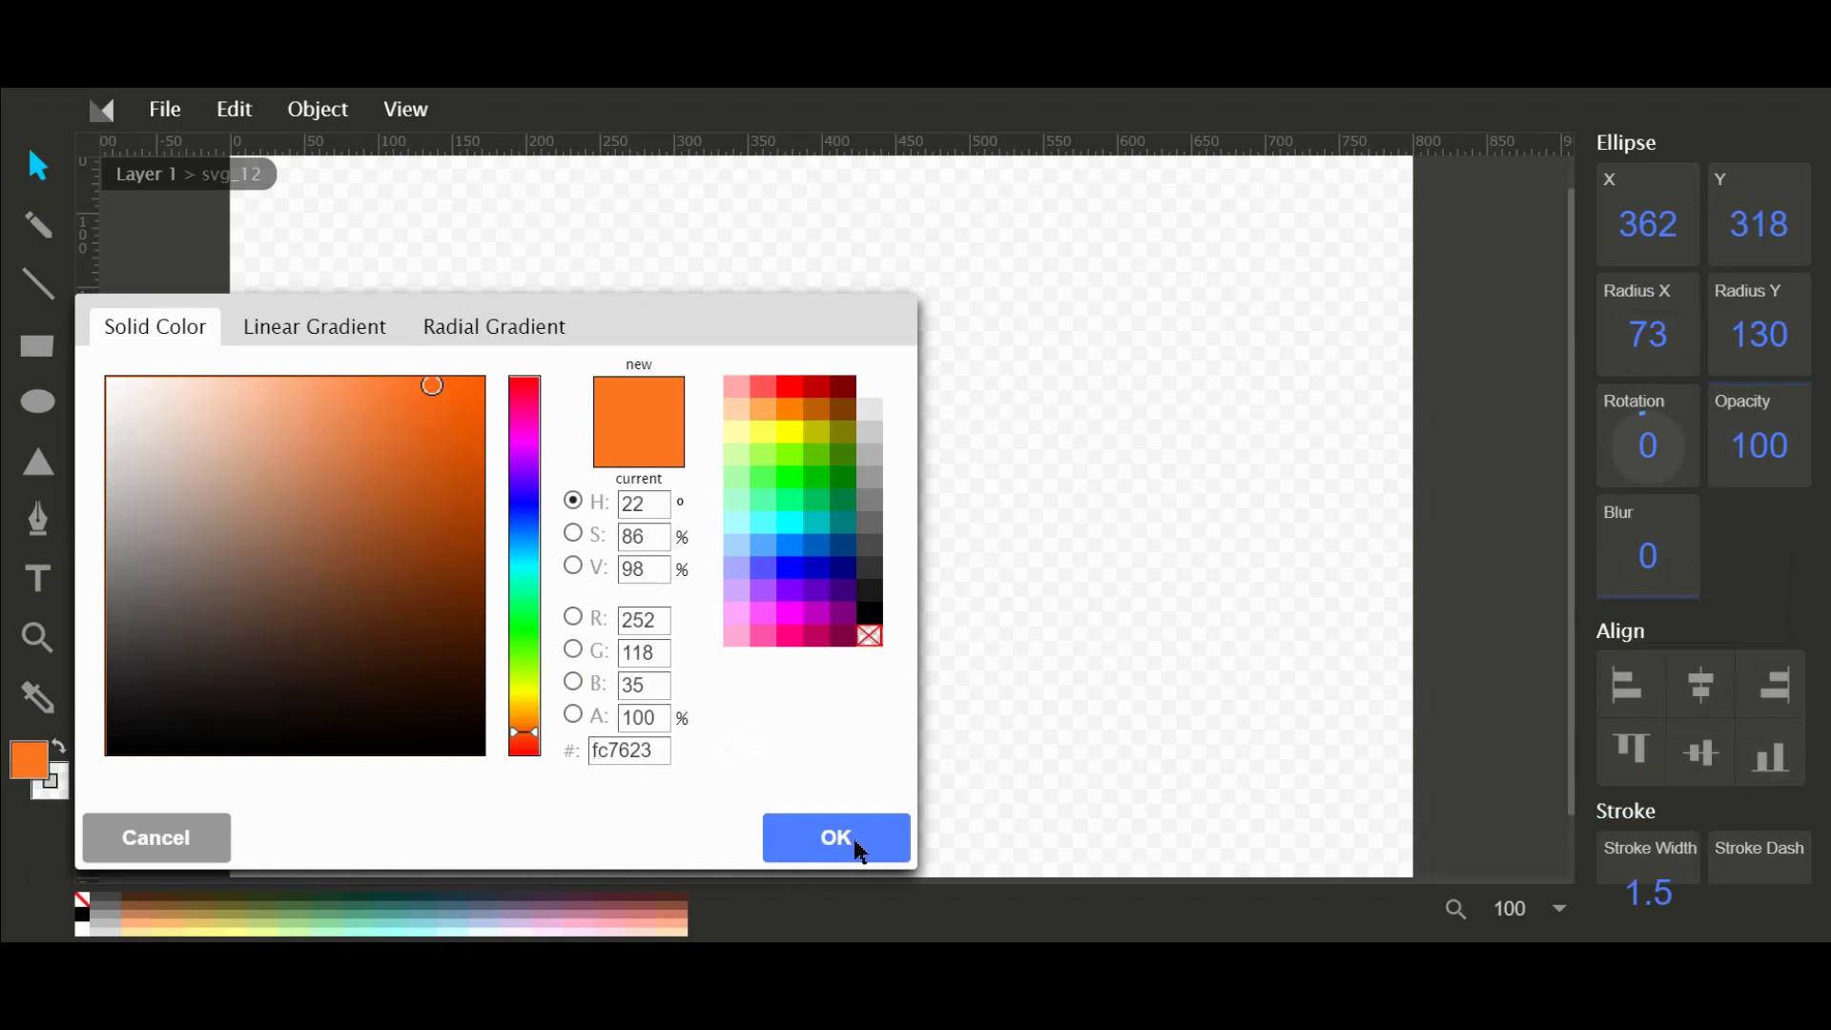
left_click(855, 847)
left_click(647, 618)
left_click(32, 760)
left_click(591, 751)
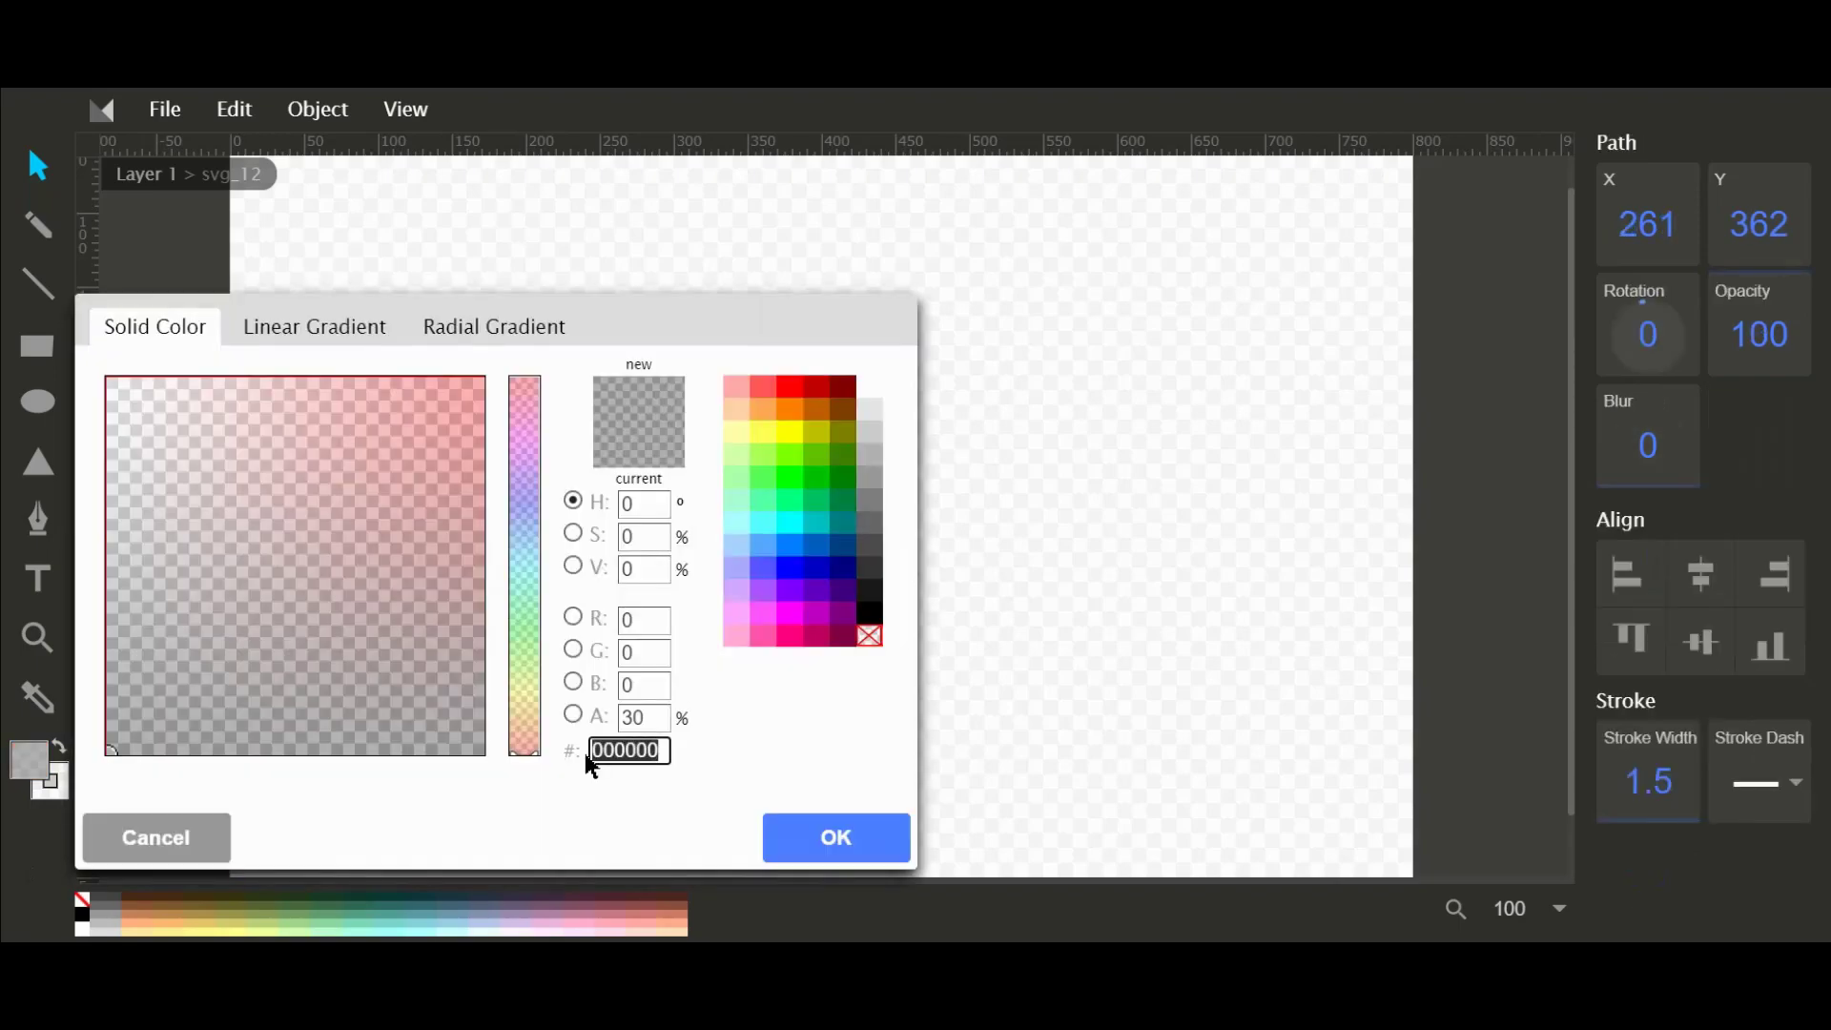
type("fc7623")
key("shift+Tab")
type("100")
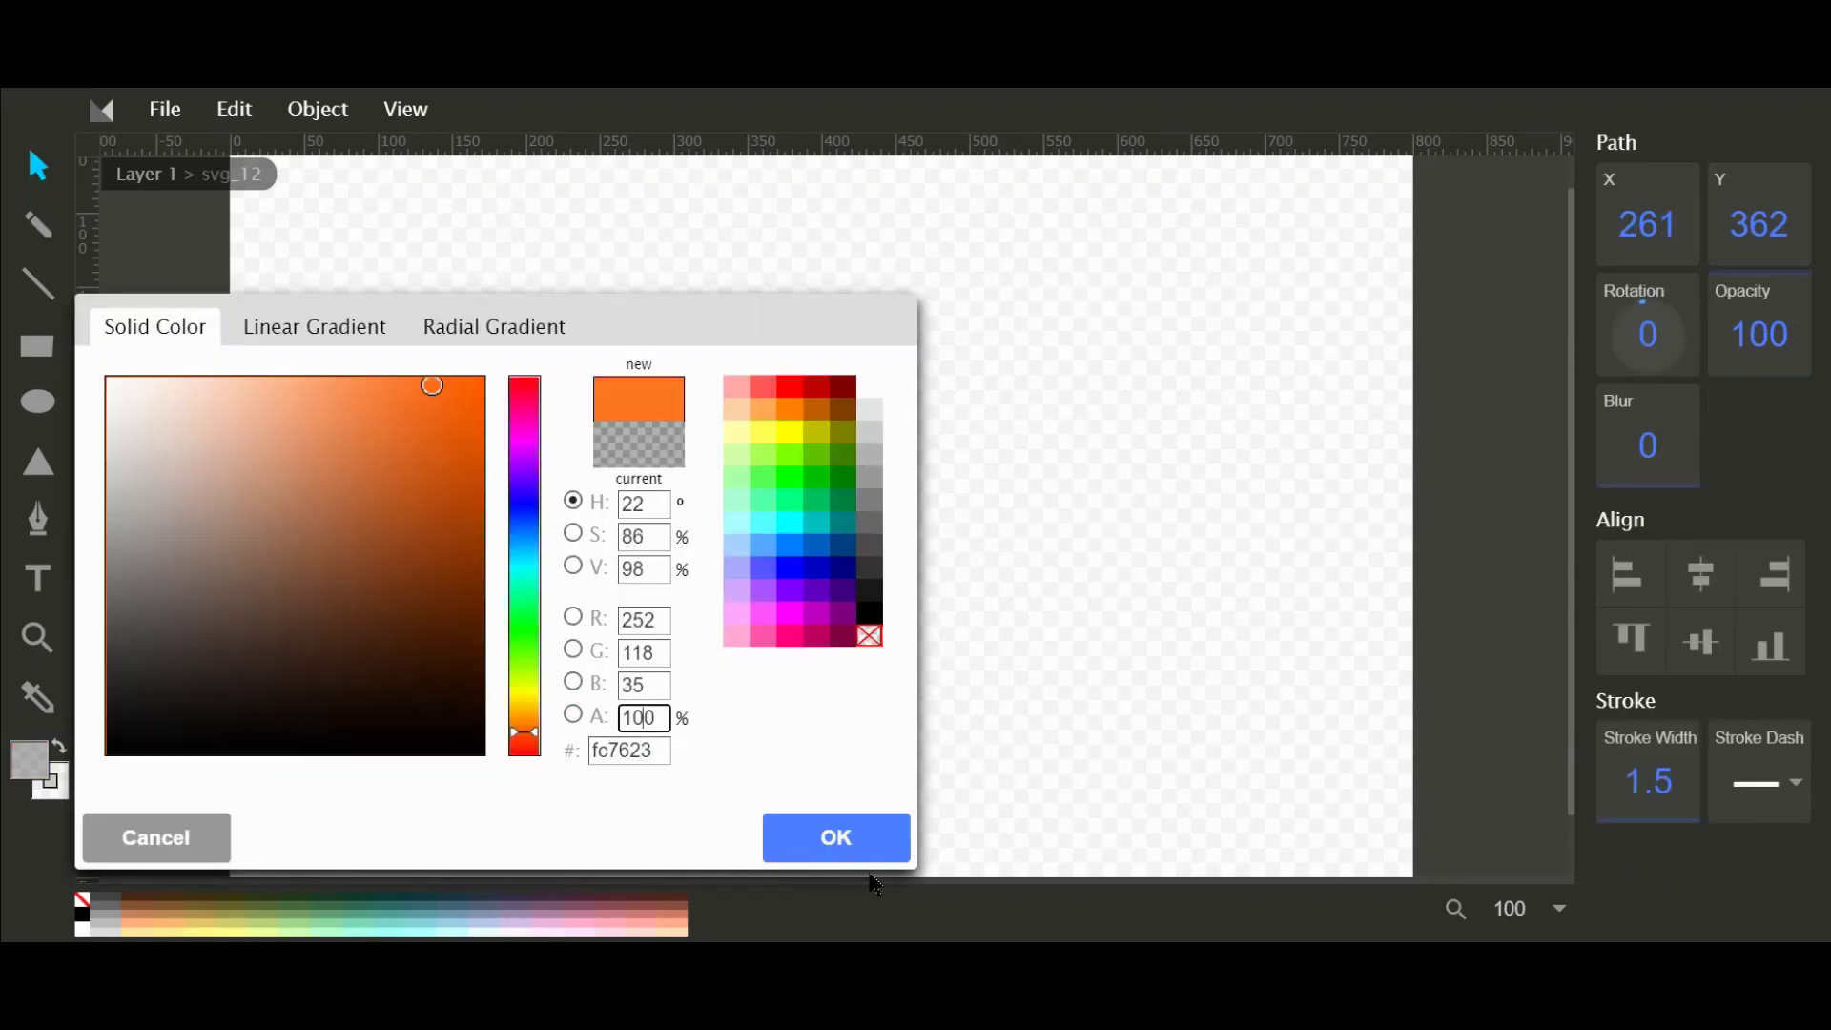
left_click(853, 849)
Shift the orange tooth horizontally along the mouth's upper edge to X 254.
key("Right")
key("Right")
key("Right")
key("Right")
key("Right")
key("Right")
key("Right")
key("Right")
key("Right")
key("Right")
key("Right")
key("Right")
key("Right")
key("Right")
key("Right")
key("Right")
key("Right")
key("Right")
key("Left")
key("Left")
key("Left")
key("Left")
key("Left")
key("Left")
key("Left")
key("Left")
key("Left")
key("Left")
key("Left")
key("Left")
key("Left")
key("Left")
key("Left")
key("Left")
key("Left")
key("Left")
key("Left")
key("Left")
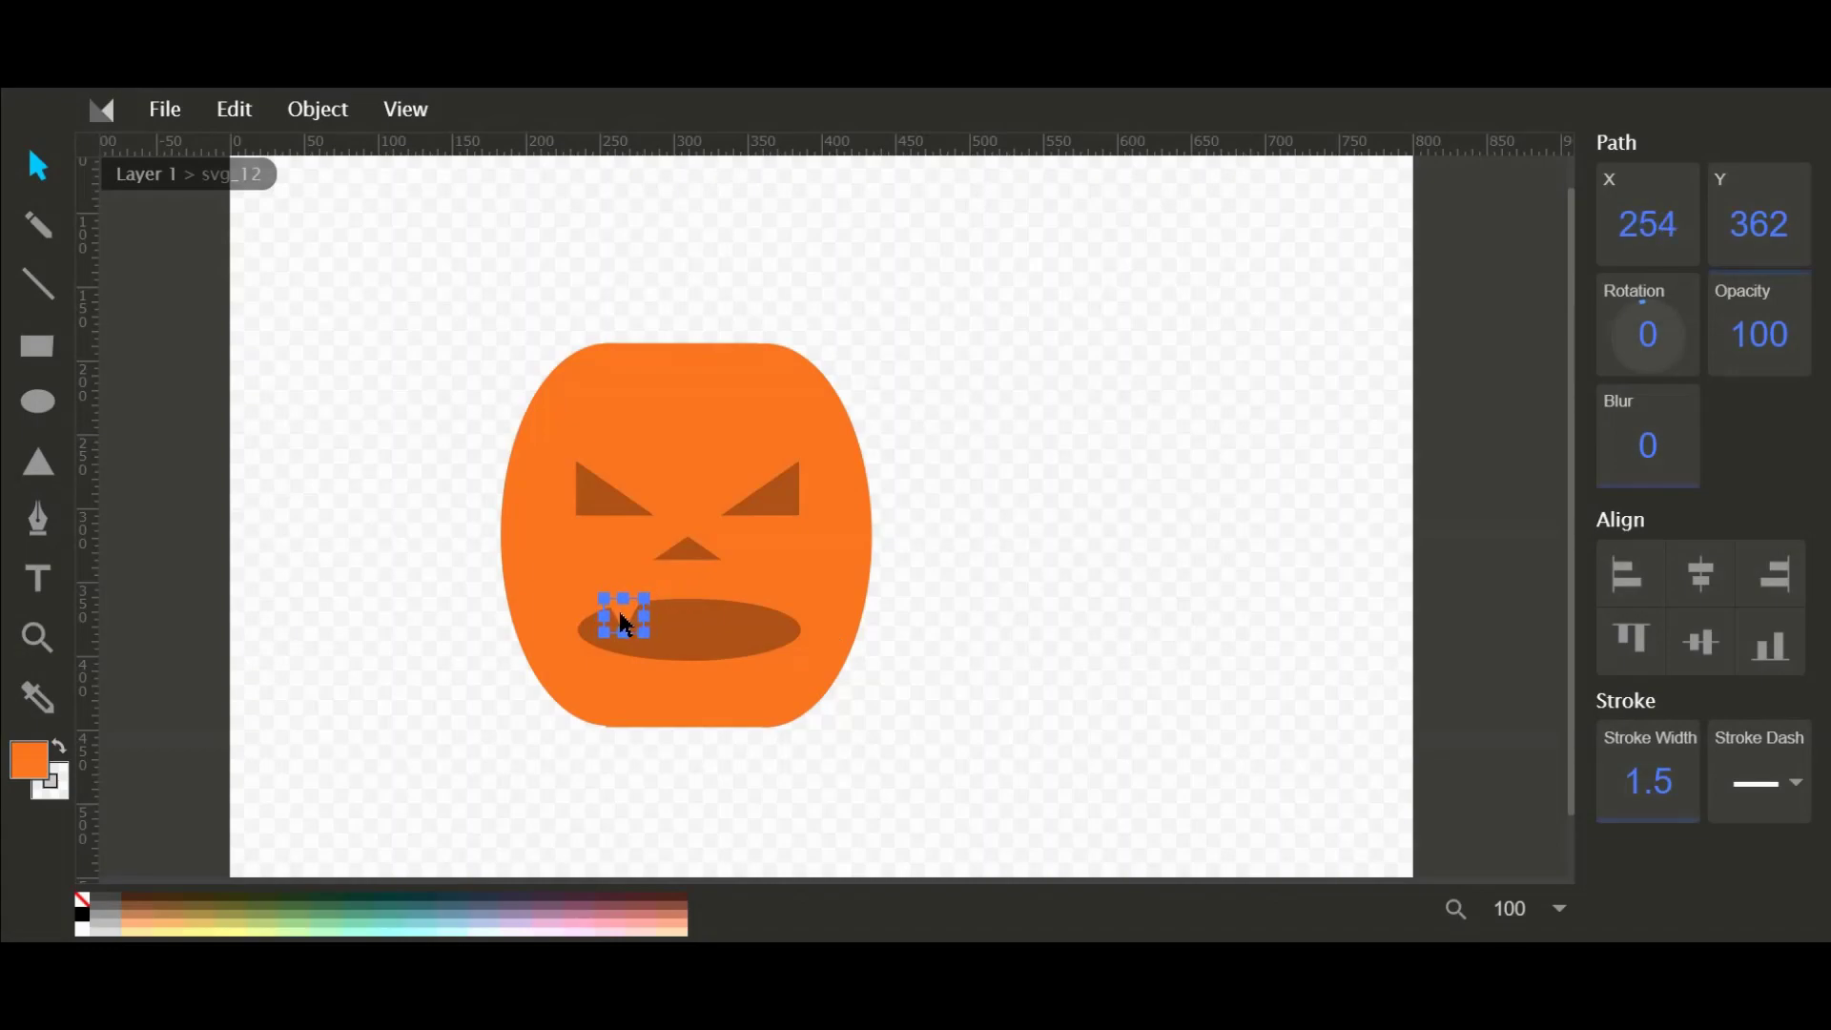
Duplicate the upper tooth and move the copy to the right side of the mouth at X 338, Y 362.
left_click(622, 610)
left_click(622, 609)
key("ctrl+v")
key("Right")
key("Right")
key("Right")
key("Right")
key("Right")
key("Right")
key("Right")
key("Right")
key("Right")
key("Right")
key("Right")
key("Right")
key("Right")
key("Right")
key("Right")
key("Right")
key("Right")
key("Right")
key("Right")
key("Right")
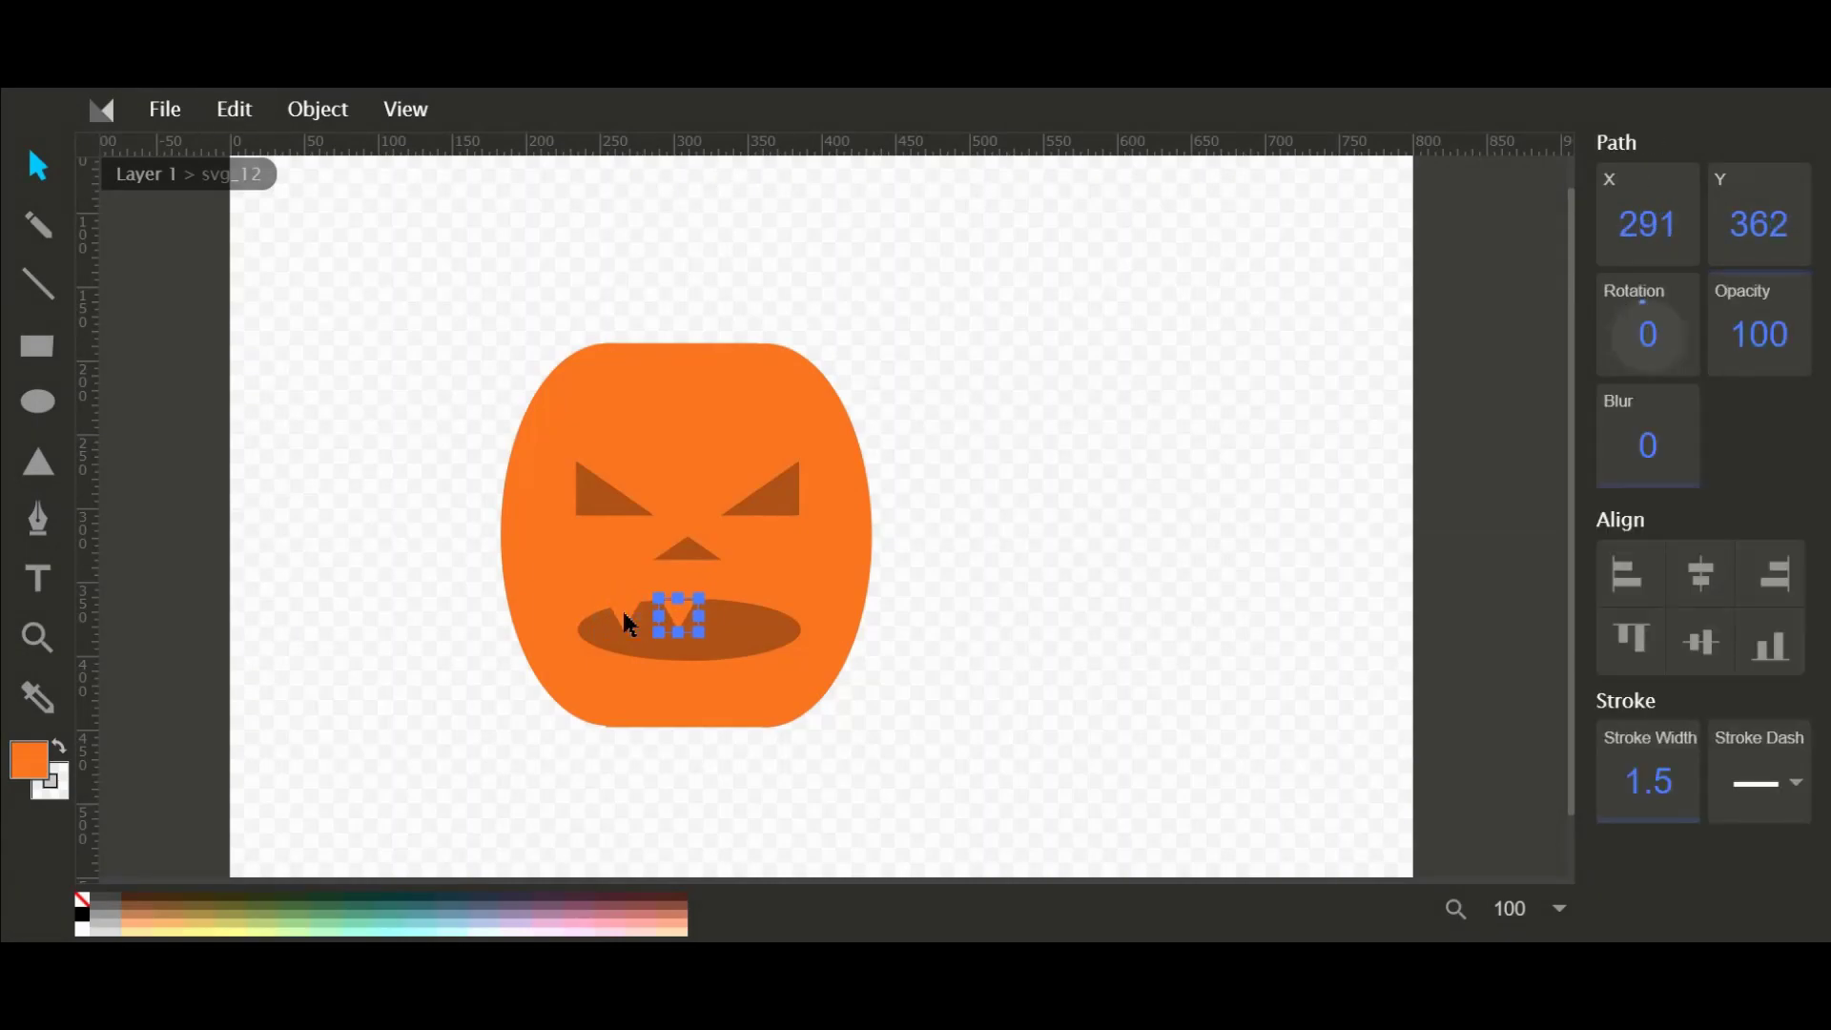
key("Right")
key("Right")
key("Right")
key("Right")
key("Right")
key("Right")
key("Right")
key("Right")
key("Right")
key("Right")
key("Right")
key("Right")
key("Right")
key("Right")
key("Right")
key("Right")
key("Right")
key("Right")
key("Right")
key("Right")
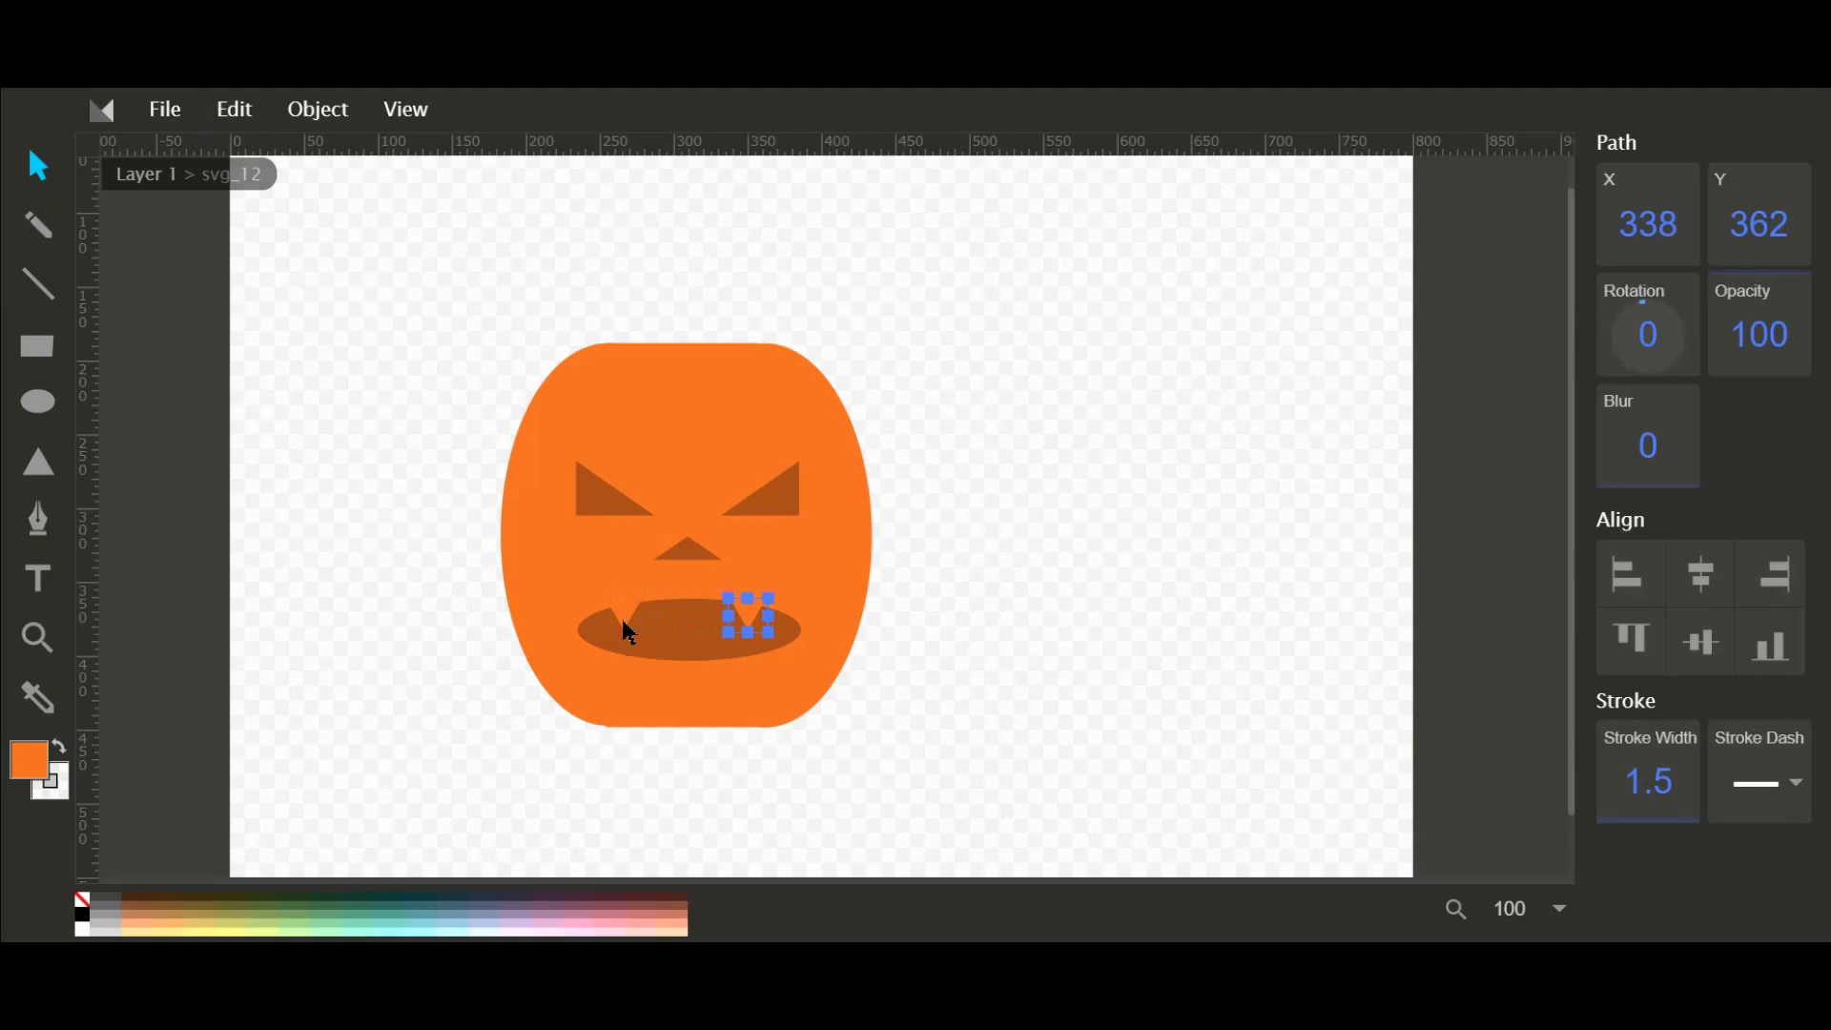
Spread the two upper teeth apart, moving the left one to X 240 and the right one to X 359.
left_click(629, 625)
key("Left")
key("Left")
key("Left")
key("Left")
key("Left")
key("Left")
key("Left")
key("Left")
key("Left")
key("Left")
key("Left")
key("Left")
key("Left")
key("Left")
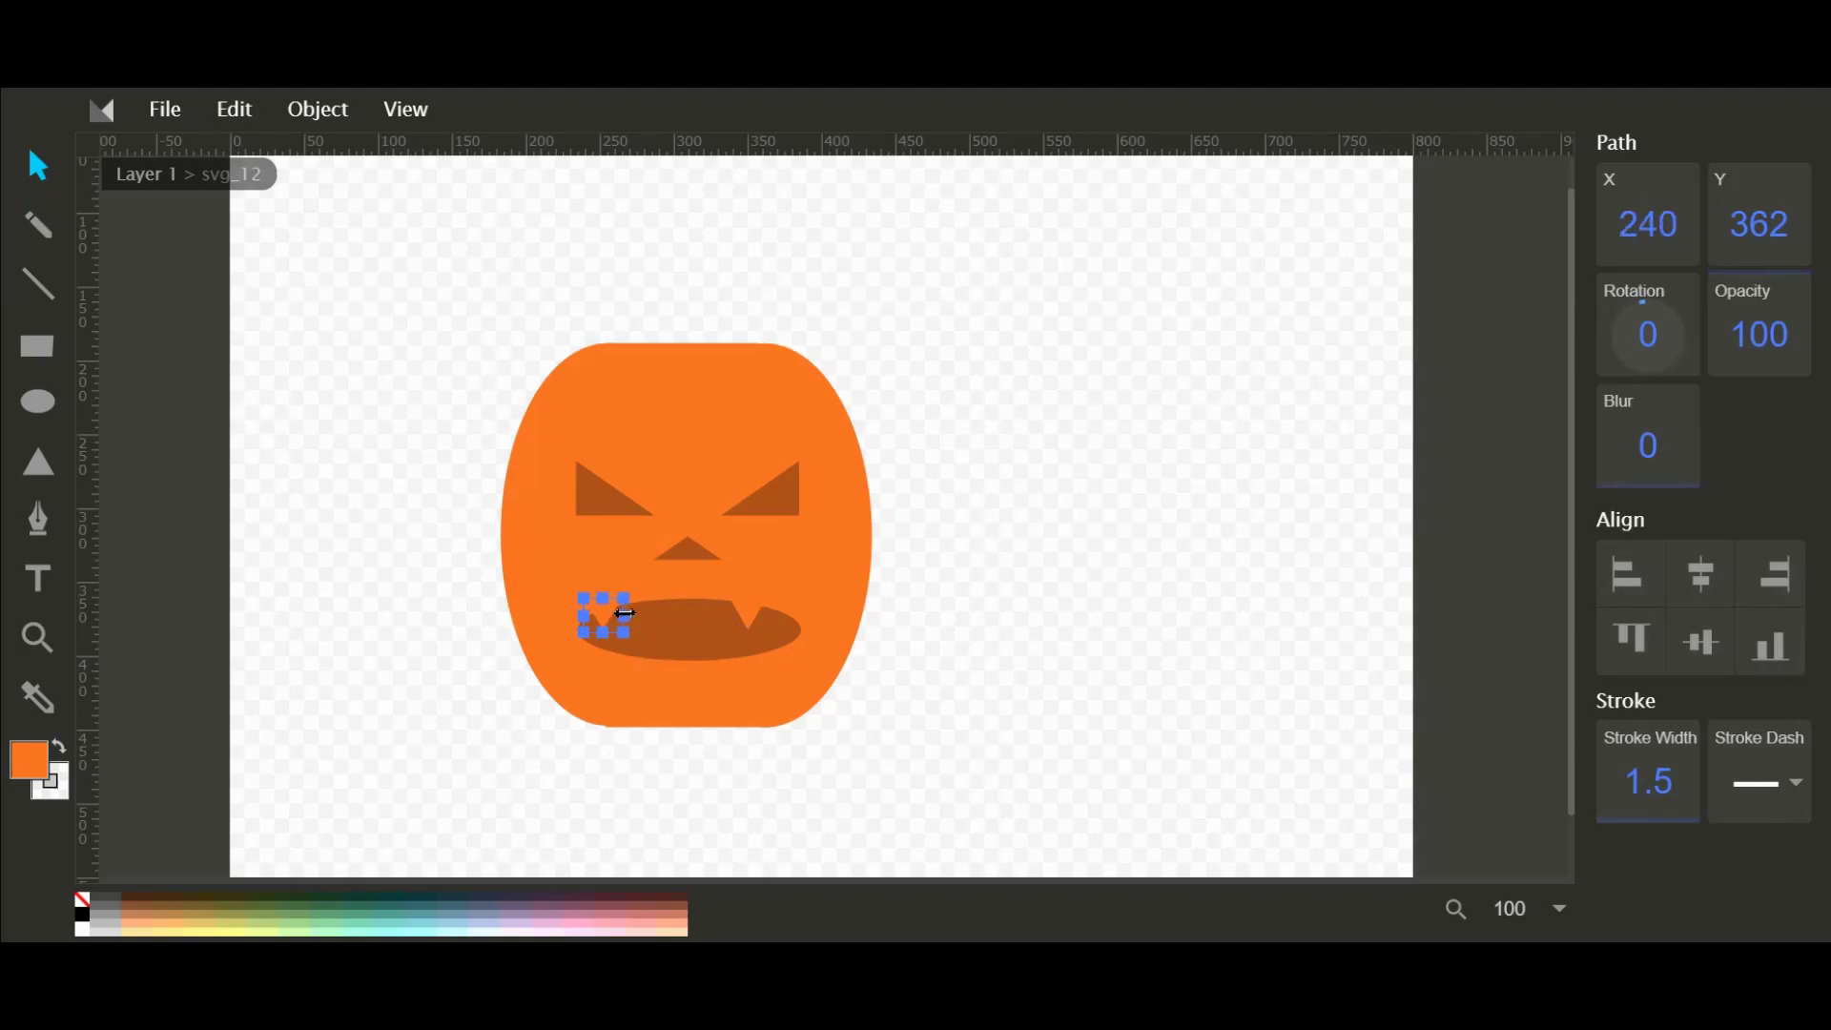
left_click(746, 618)
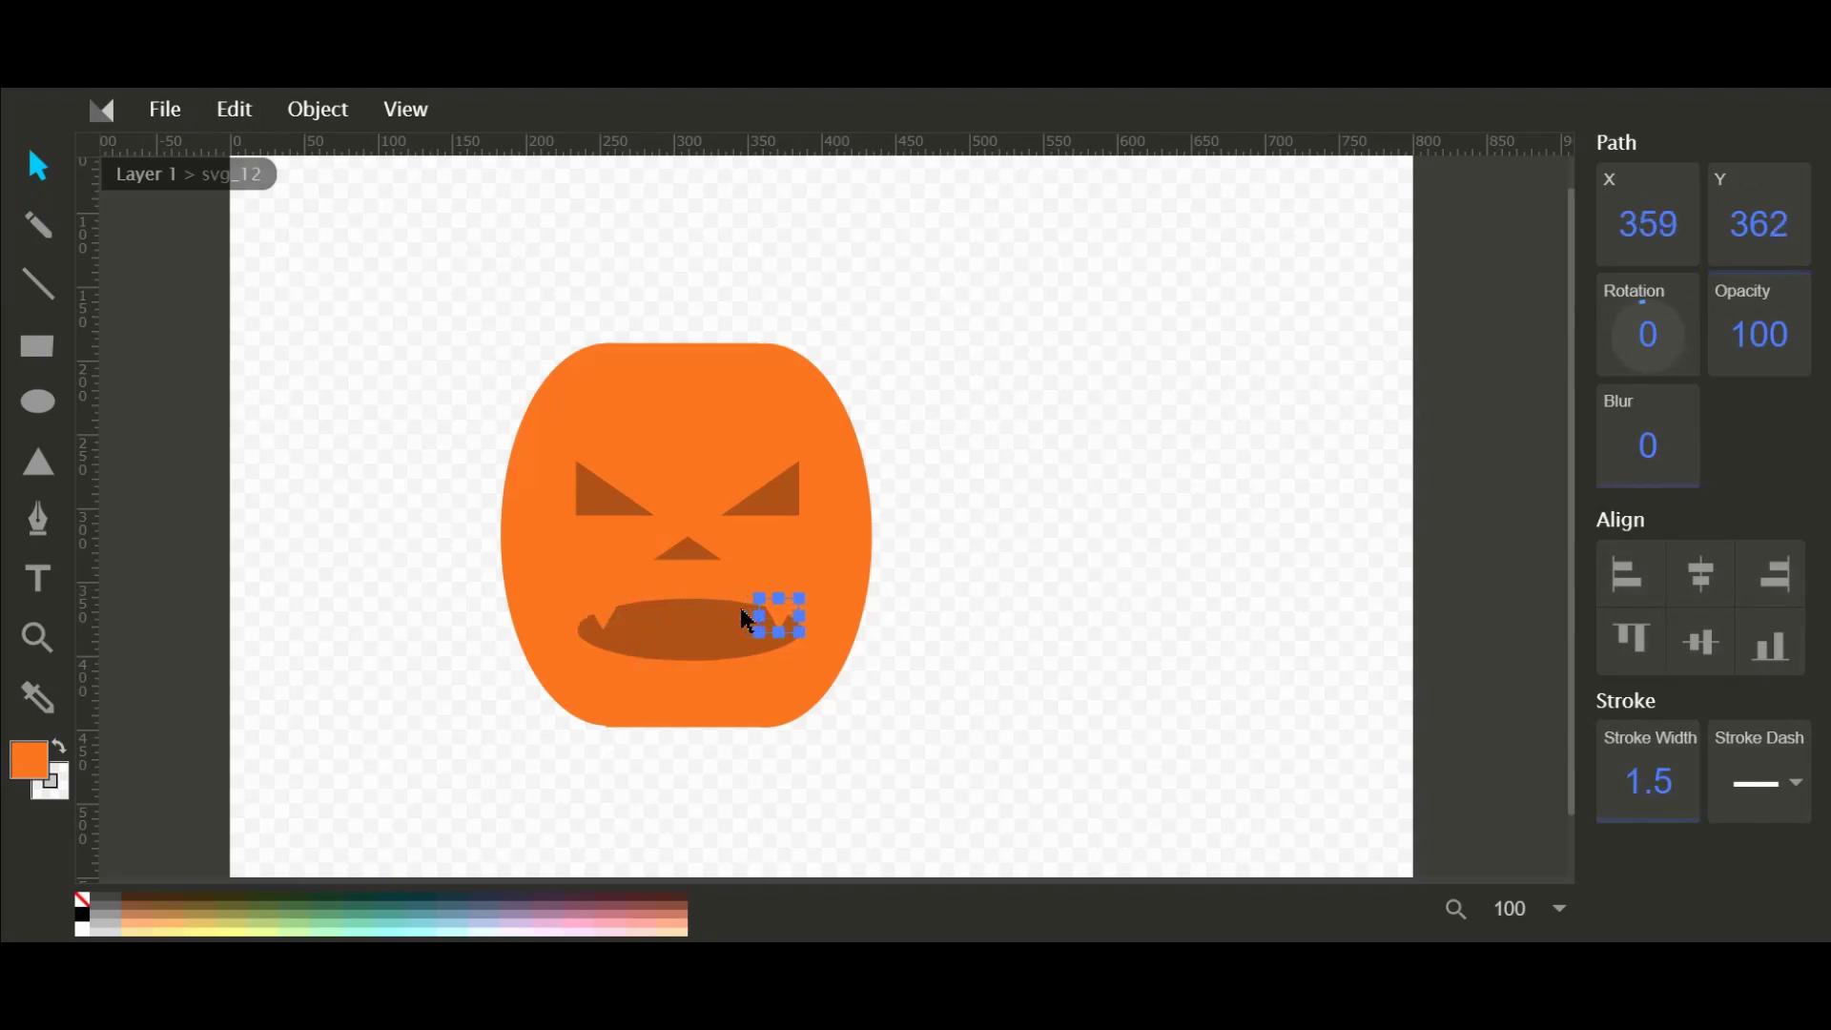
Duplicate the upper left tooth and set the copy's rotation to 180 degrees.
left_click(605, 625)
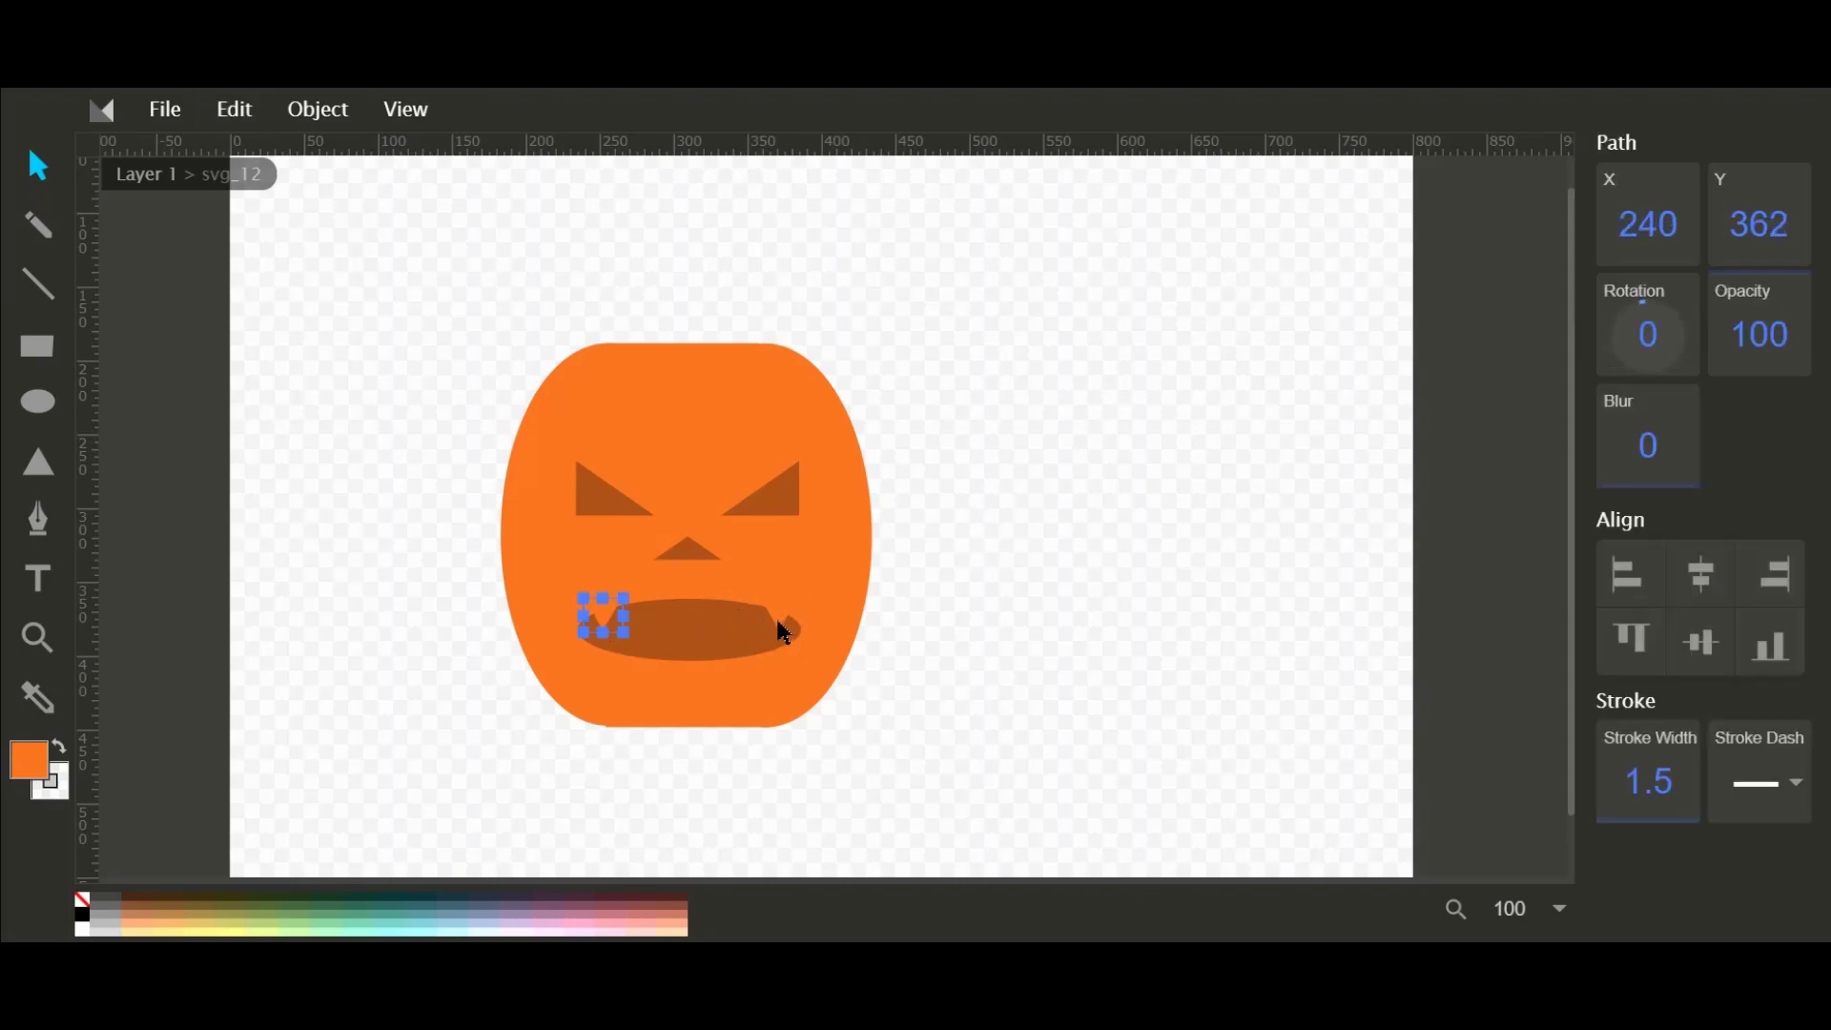
left_click(1651, 329)
type("180")
key("Return")
Move the upward-pointing tooth to the mouth's lower edge, left of centre, at X 270, Y 380.
key("Down")
key("Down")
key("Down")
key("Down")
key("Down")
key("Down")
key("Down")
key("Down")
key("Down")
key("Down")
key("Down")
key("Down")
key("Down")
key("Down")
key("Right")
key("Right")
key("Right")
key("Right")
key("Right")
key("Right")
key("Right")
key("Right")
key("Right")
key("Right")
key("Right")
key("Right")
key("Right")
key("Right")
key("Right")
key("Right")
key("Right")
key("Right")
key("Right")
key("Right")
key("Right")
key("Down")
key("Down")
key("Down")
key("Down")
key("Right")
key("Right")
key("Right")
key("Right")
key("Right")
key("Right")
key("Right")
key("Right")
key("Right")
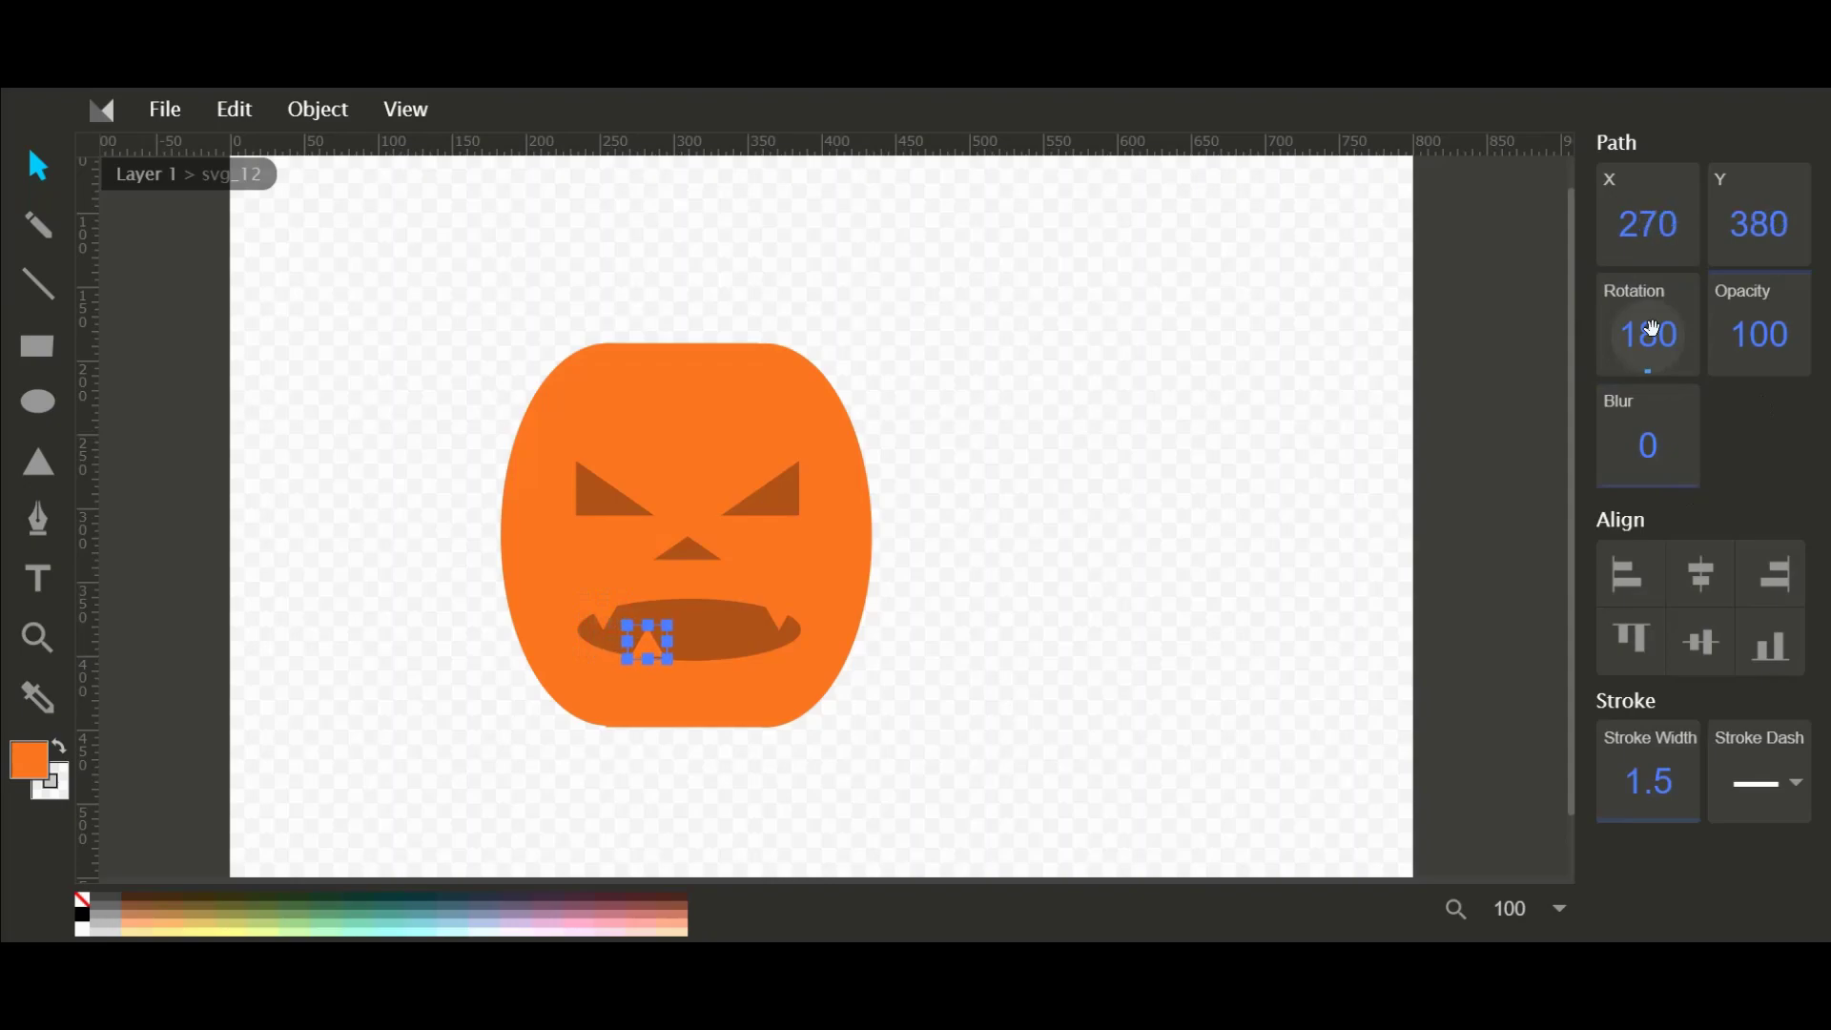
Lower the upward-pointing tooth to Y 383, duplicate it and move the copy along the mouth's lower edge to X 326.
key("Down")
key("Down")
key("Down")
key("Left")
key("Left")
key("Right")
key("Right")
key("Right")
key("Right")
key("Right")
key("Right")
key("Right")
key("Right")
key("Right")
key("Right")
key("Right")
key("Right")
key("Right")
key("Right")
key("Right")
key("Right")
key("Right")
key("Right")
key("Right")
key("Right")
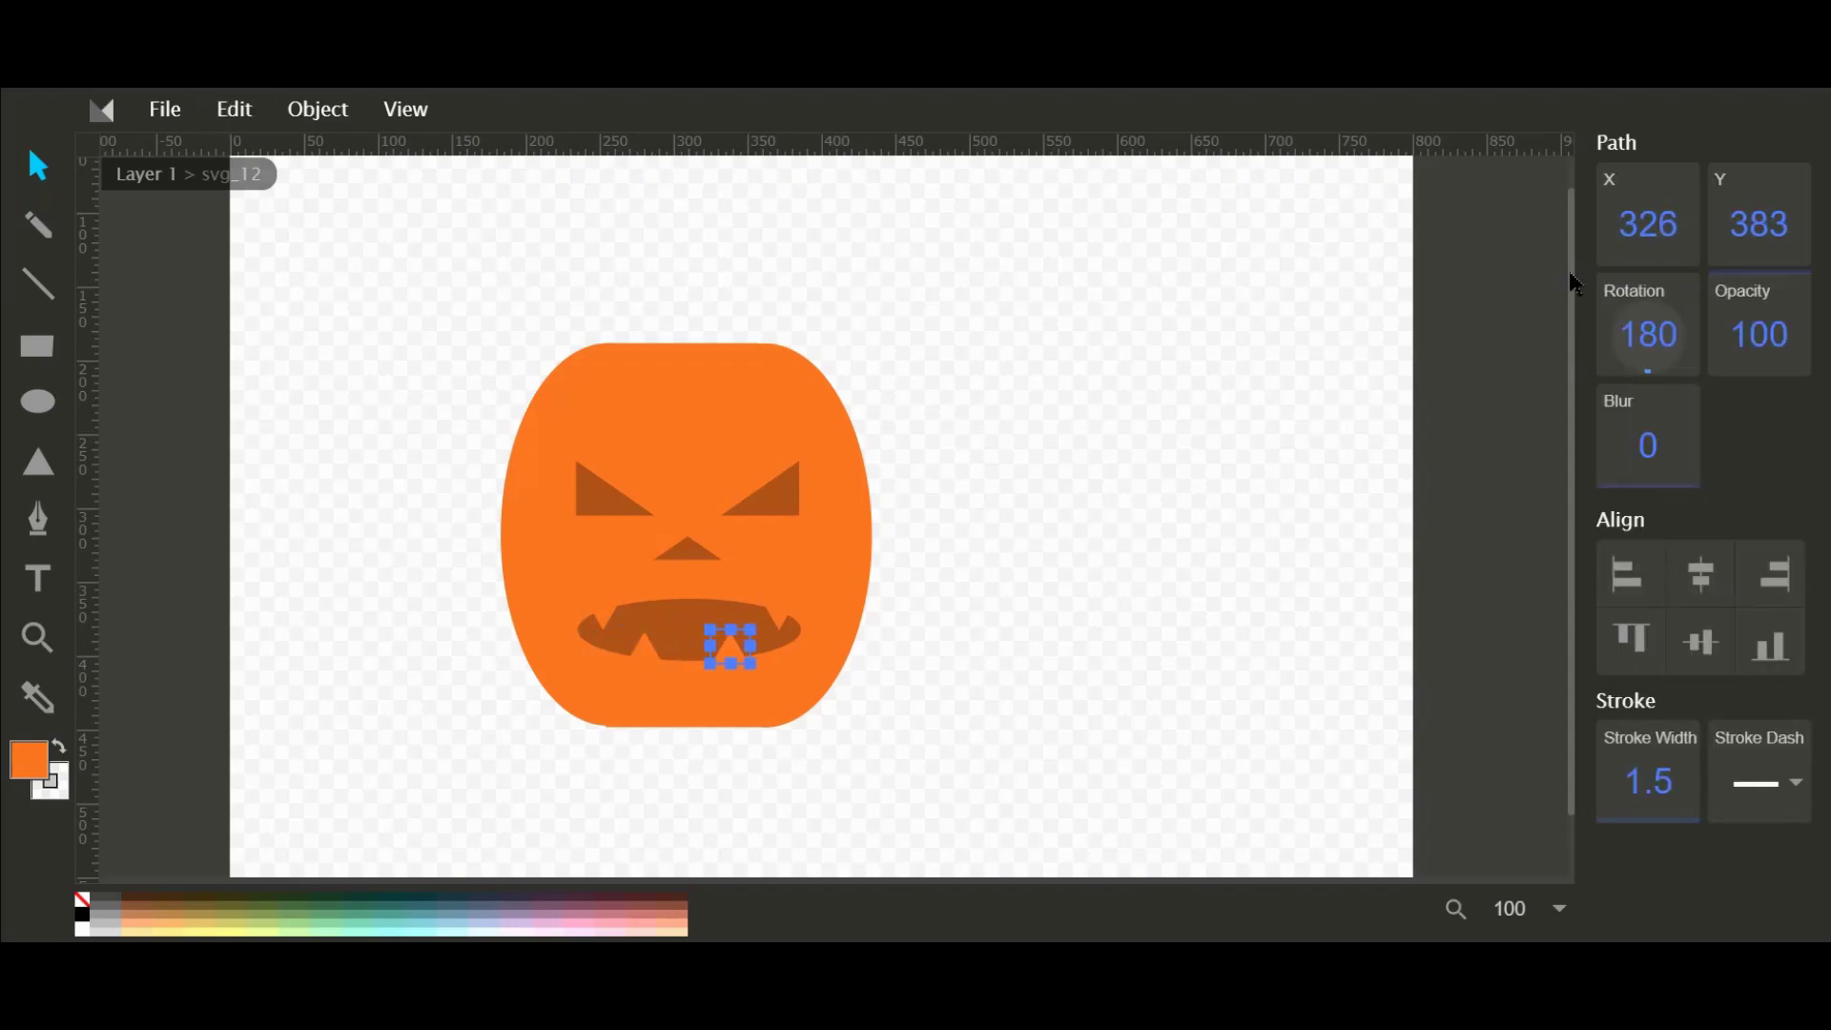
Duplicate the lower right tooth, set the copy's rotation to 0 and move it to the middle of the mouth's upper edge at X 299, Y 358.
left_click(1660, 353)
type("0")
key("Return")
key("Up")
key("Up")
key("Up")
key("Up")
key("Up")
key("Up")
key("Up")
key("Up")
key("Up")
key("Up")
key("Up")
key("Up")
key("Up")
key("Up")
key("Up")
key("Up")
key("Up")
key("Up")
key("Up")
key("Up")
key("Left")
key("Left")
key("Left")
key("Left")
key("Left")
key("Left")
key("Left")
key("Left")
key("Left")
key("Left")
key("Left")
key("Left")
key("Left")
key("Left")
key("Left")
key("Left")
key("Left")
key("Left")
key("Left")
key("Left")
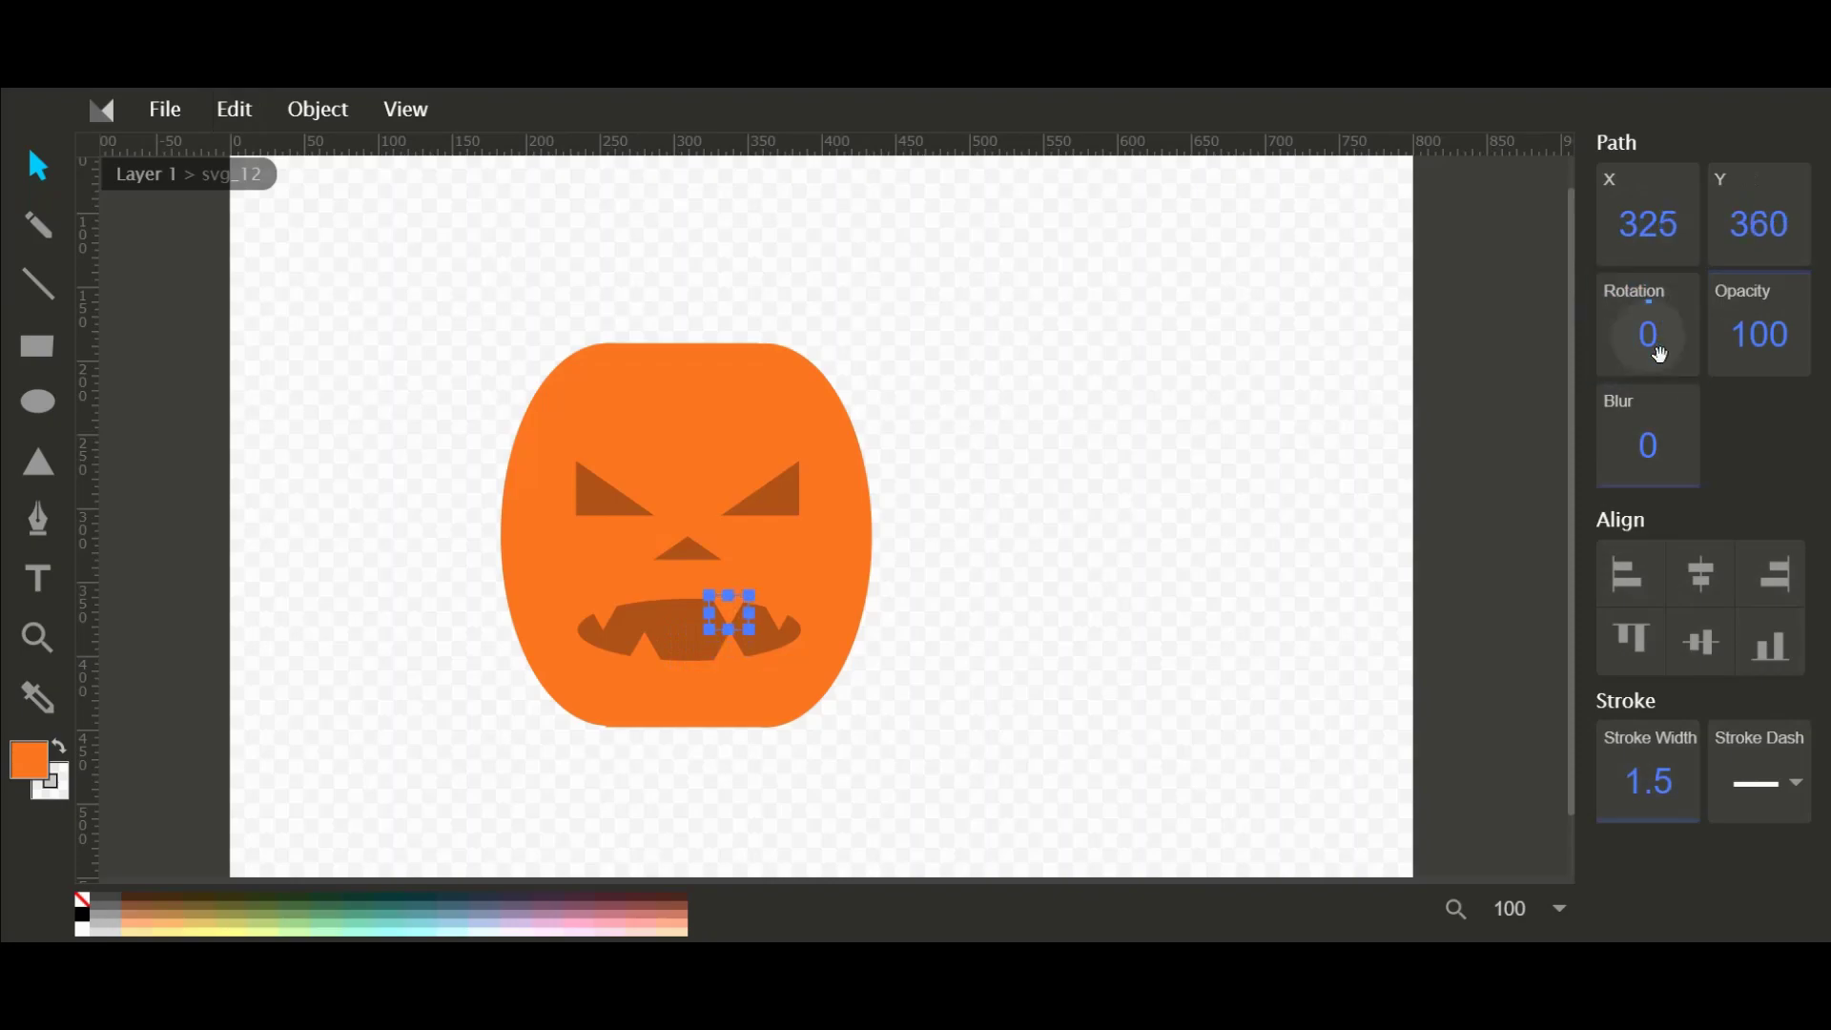
key("Up")
key("Left")
key("Left")
key("Left")
key("Left")
key("Left")
key("Left")
key("Left")
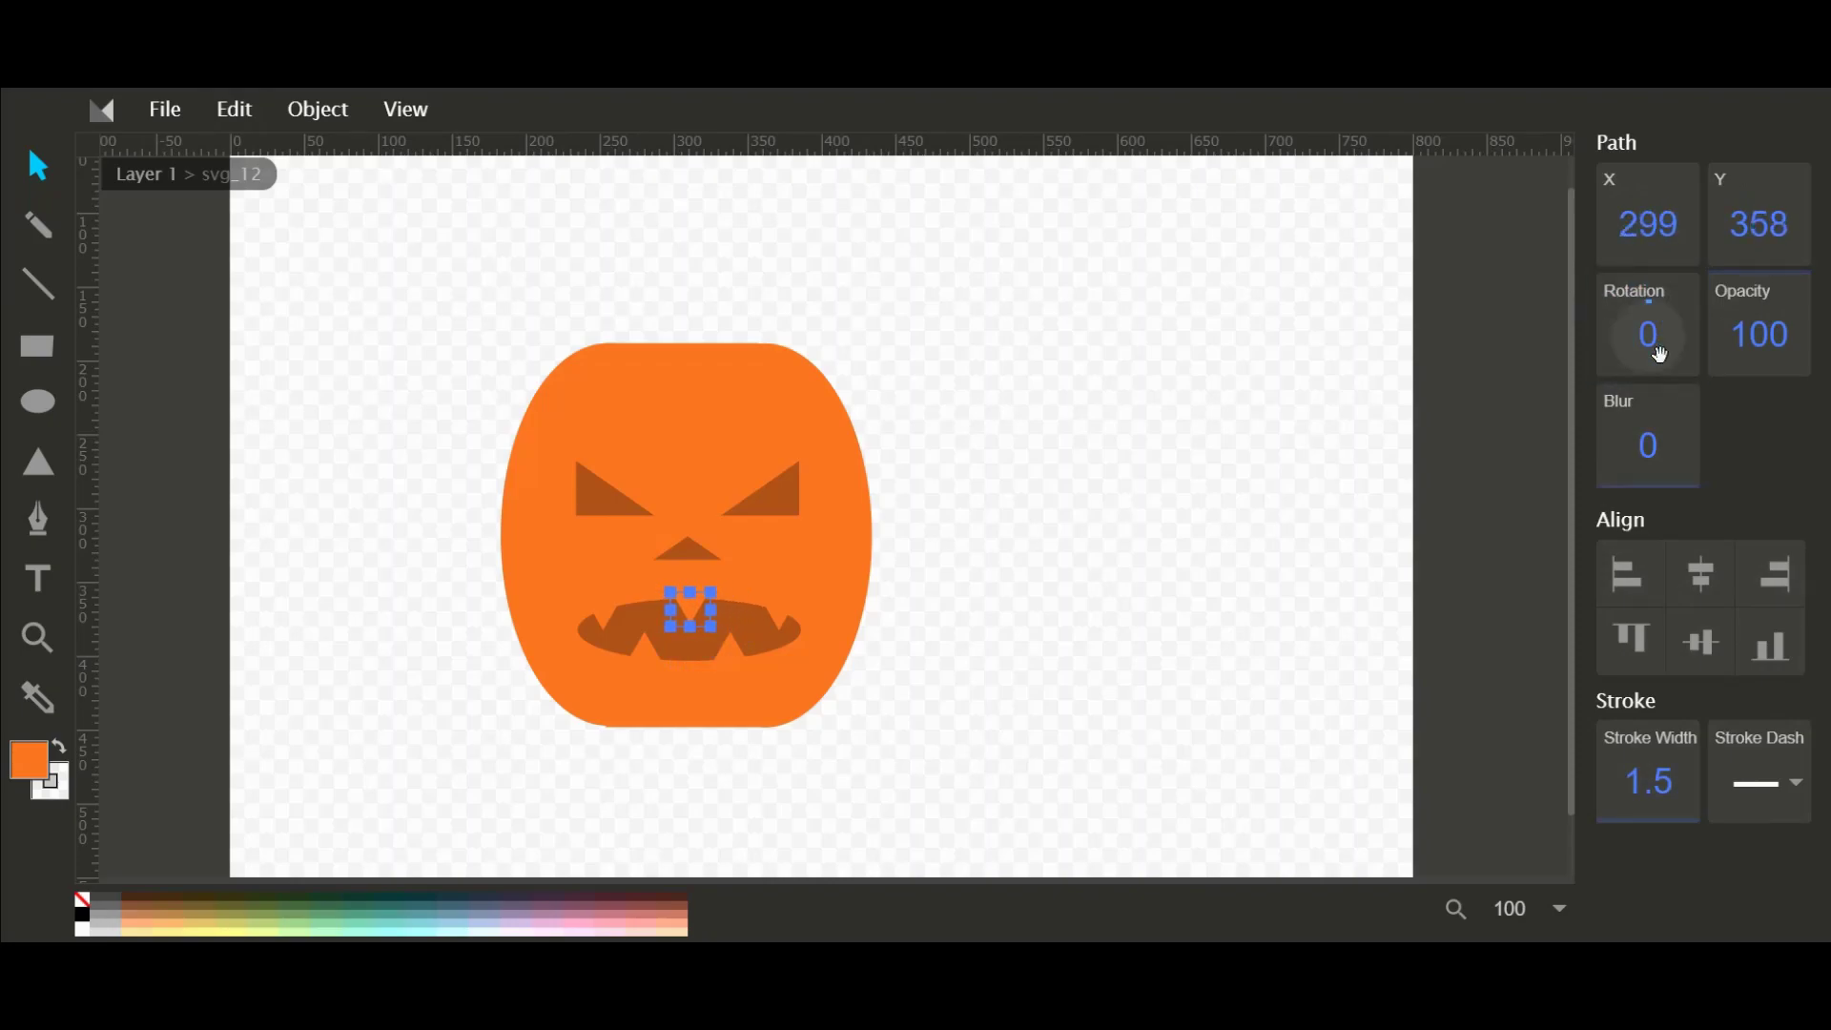
left_click(1265, 462)
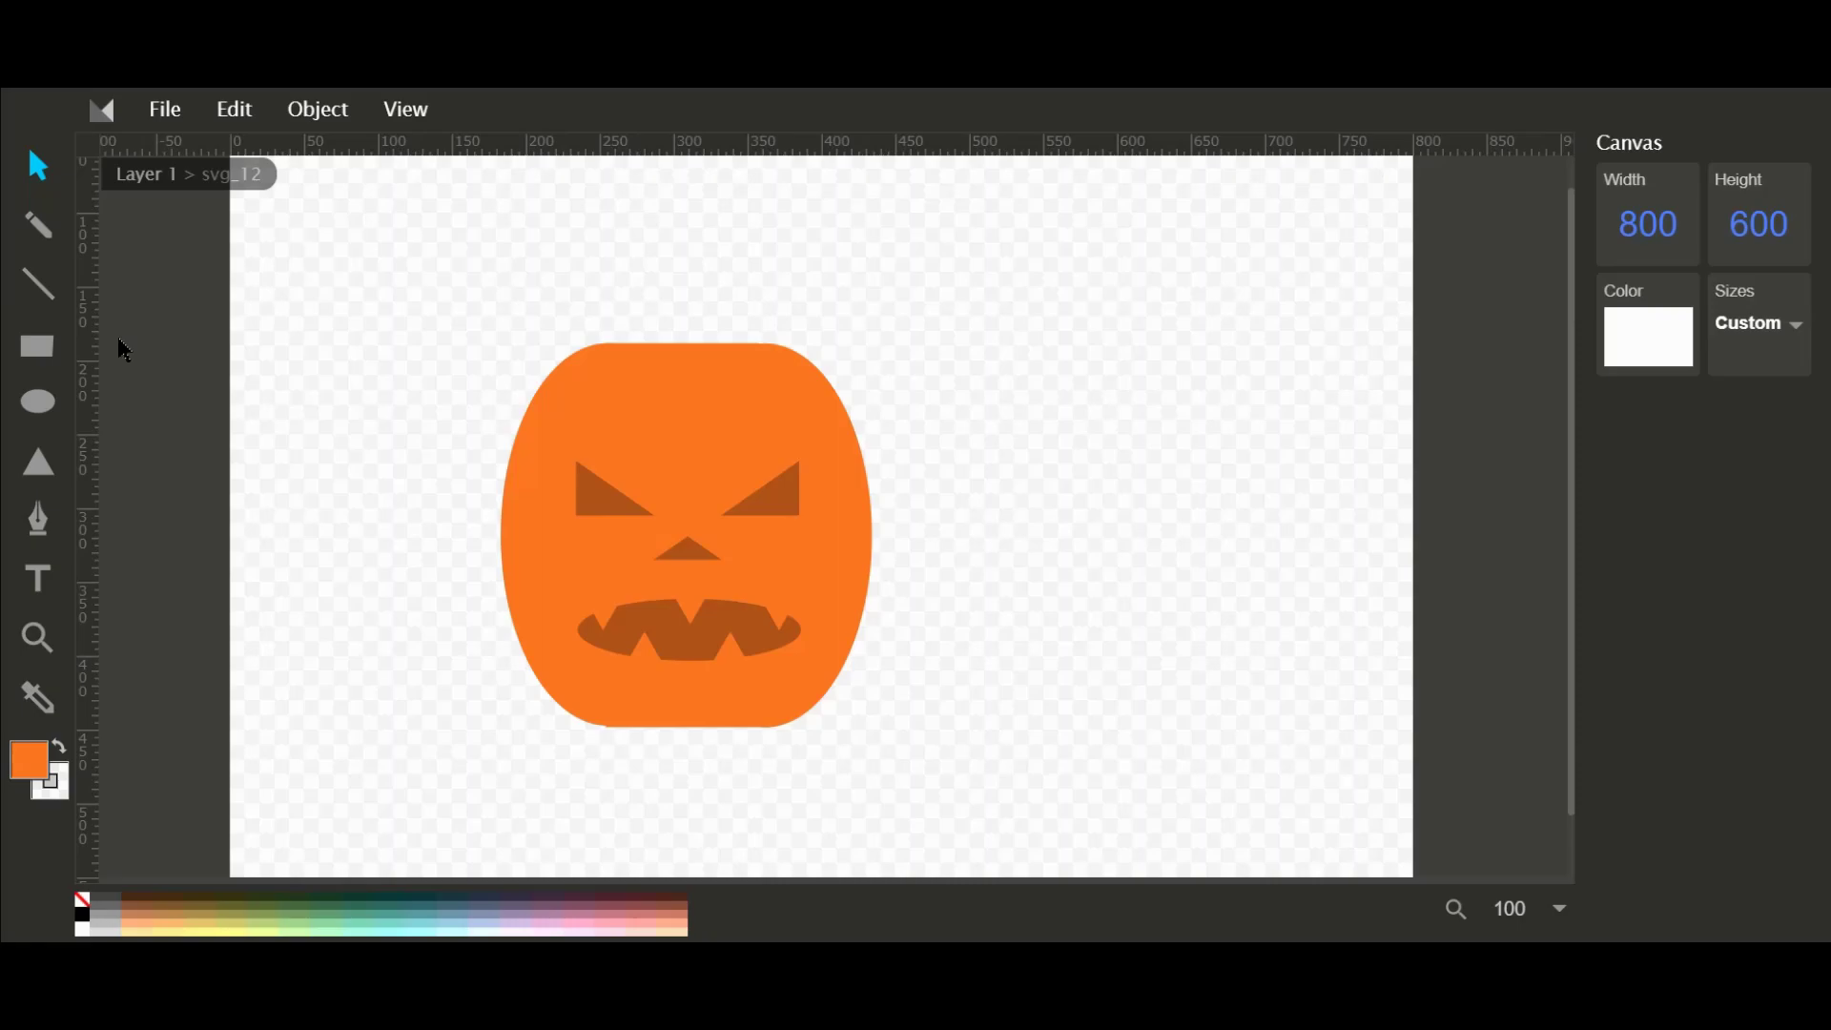
left_click(38, 347)
left_click(48, 305)
left_click_drag(439, 344, 425, 316)
left_click(460, 295)
left_click_drag(588, 236, 746, 237)
key("ctrl+z")
key("r")
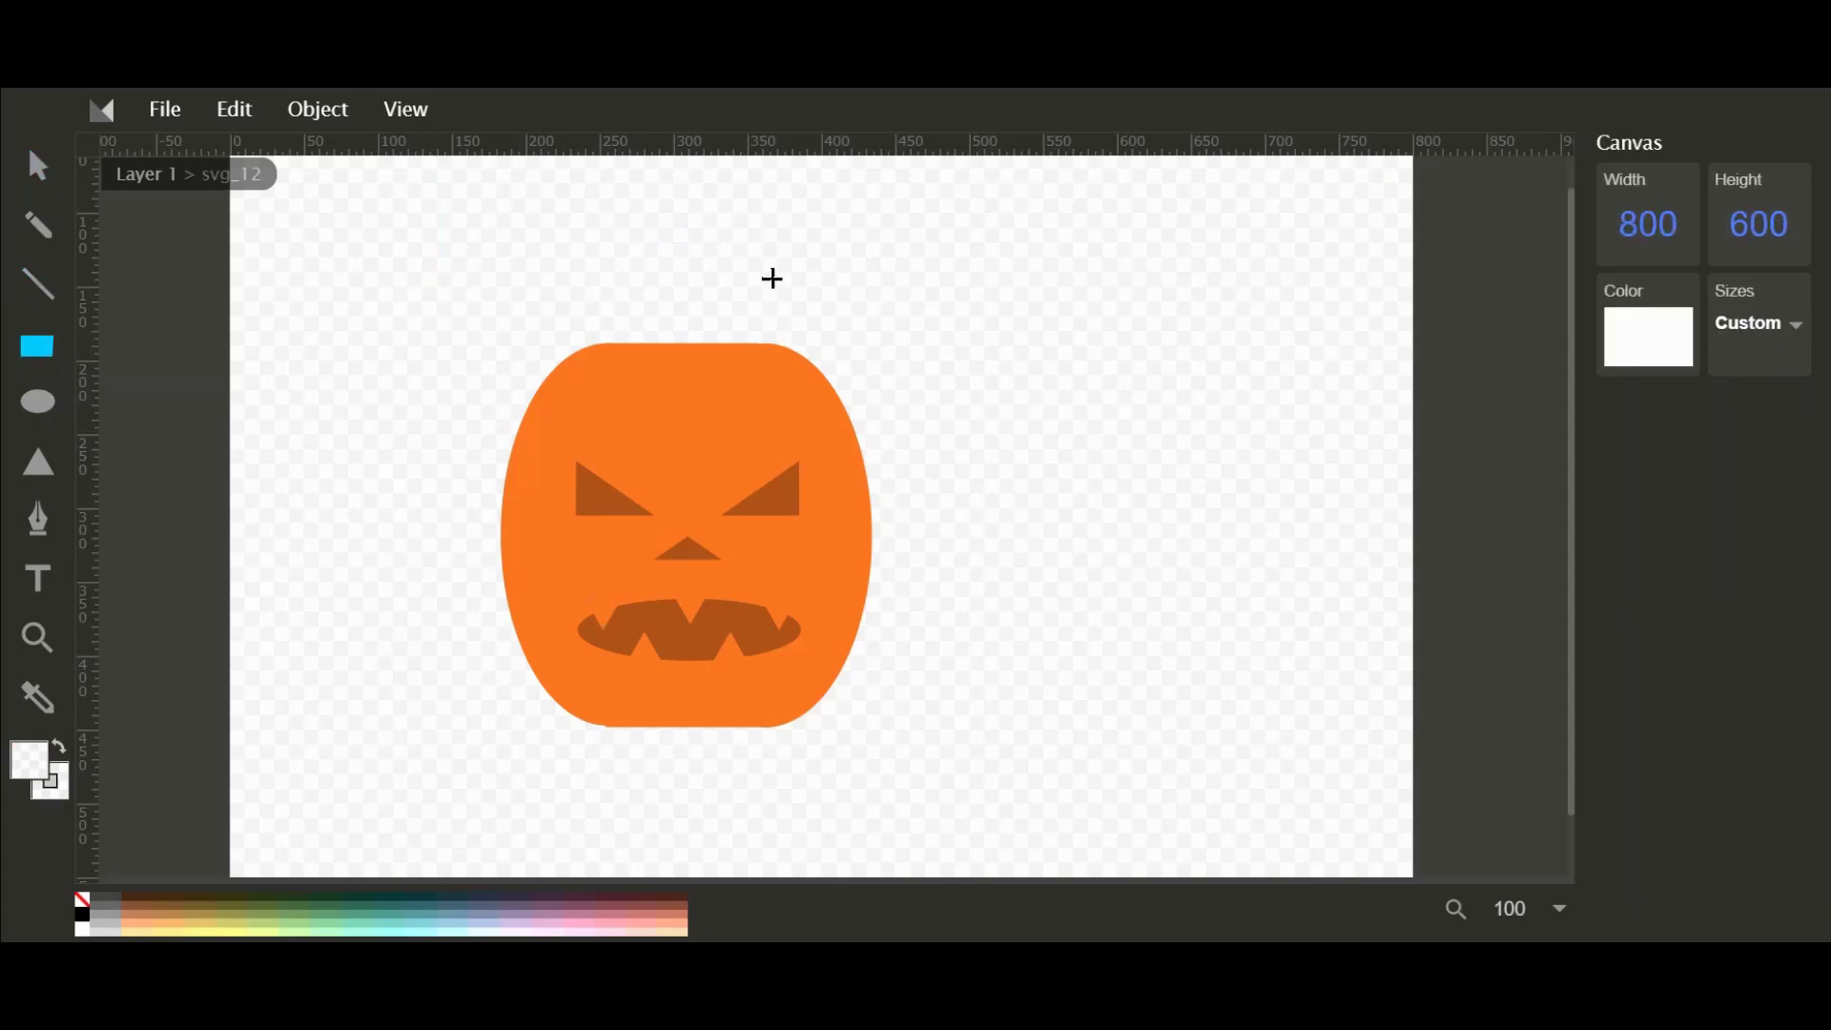
left_click_drag(655, 299, 705, 346)
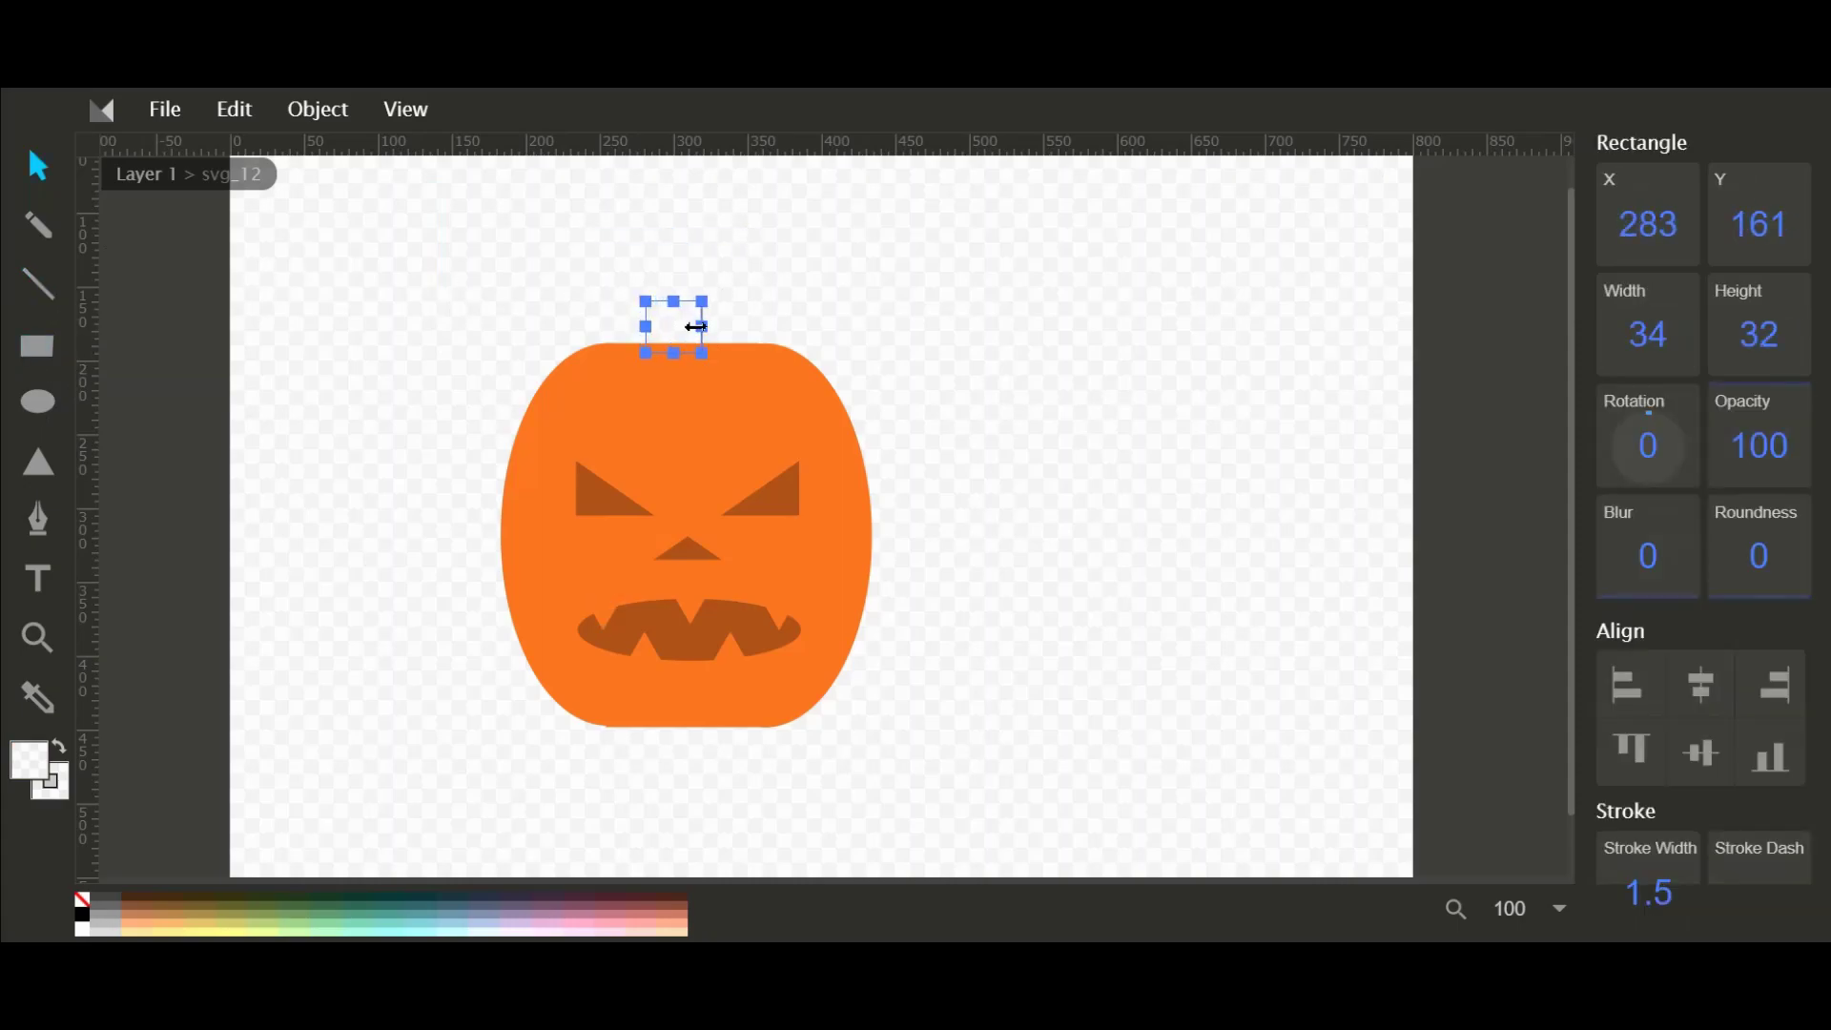
key("Delete")
key("r")
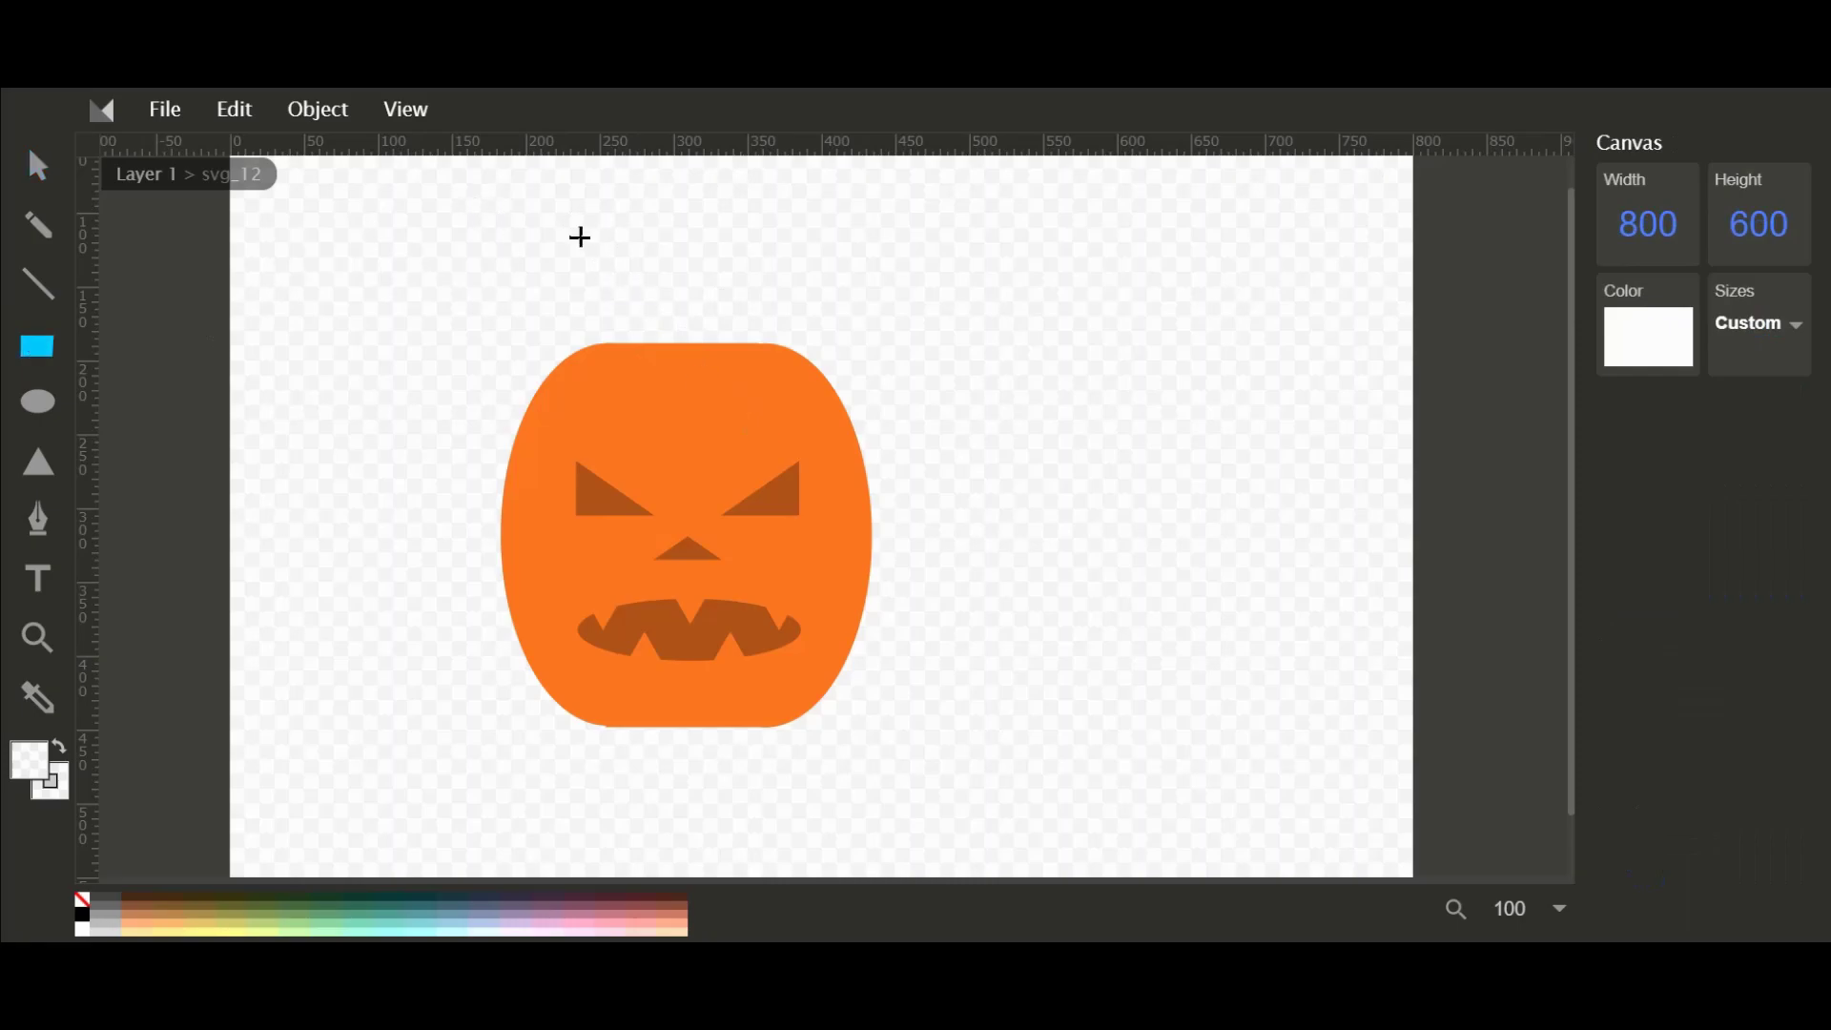
Draw a narrow rectangular stem about 19 wide and 42 high on top of the pumpkin and fill it green.
mouse_move(570, 222)
left_mouse_down()
mouse_move(719, 339)
mouse_move(743, 281)
left_mouse_up()
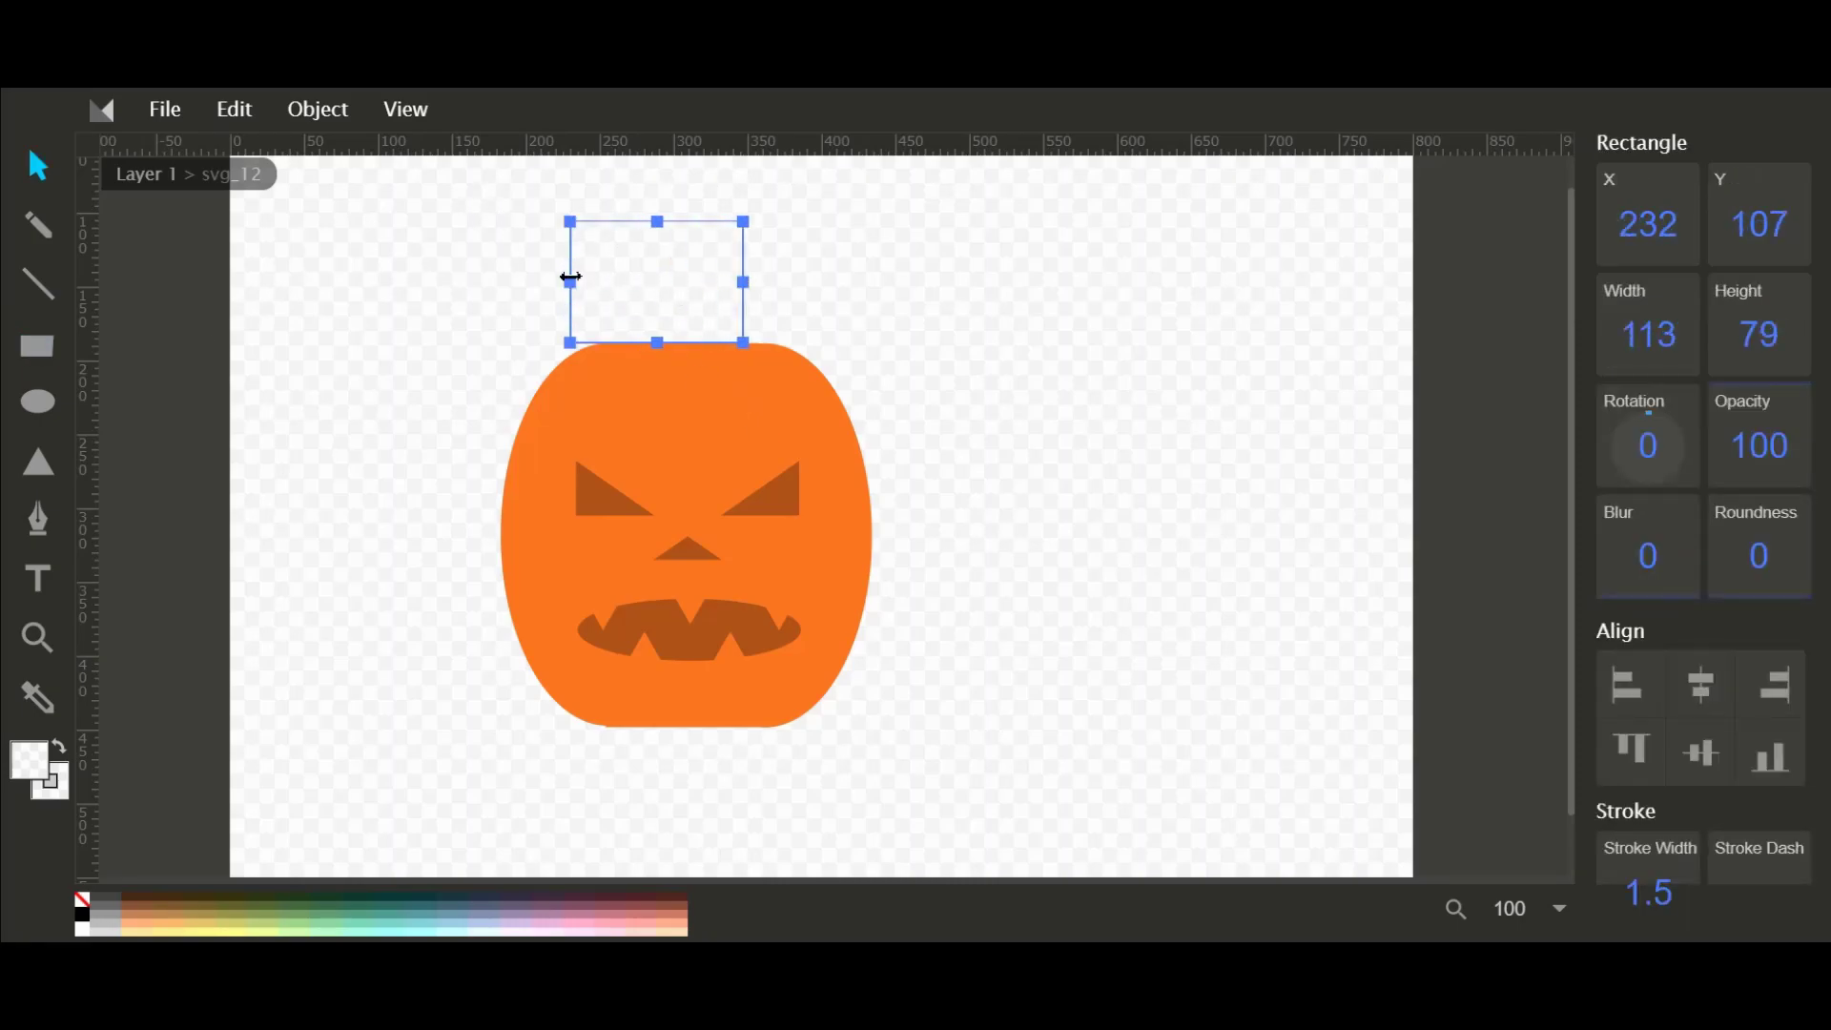
left_click_drag(571, 277, 686, 279)
left_click(29, 763)
left_click(838, 482)
left_click(822, 844)
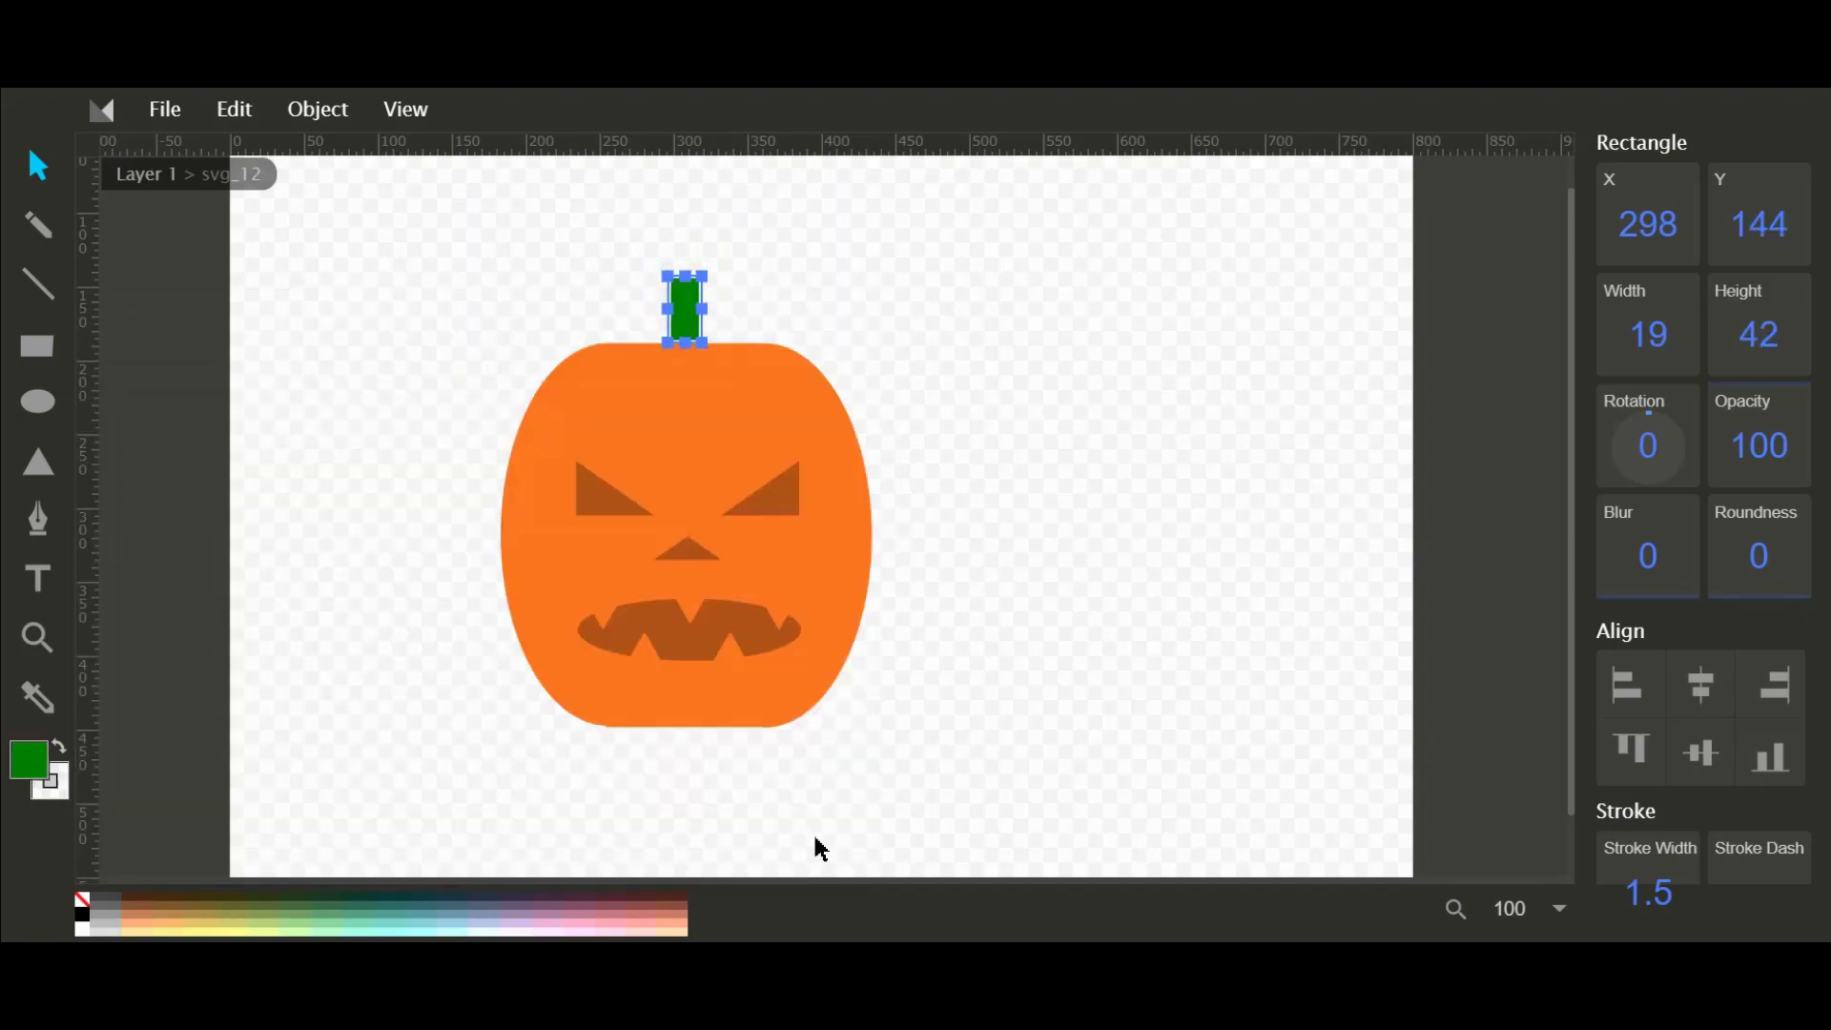
left_click(846, 376)
left_click(675, 317)
left_click(1059, 375)
key("ctrl+a")
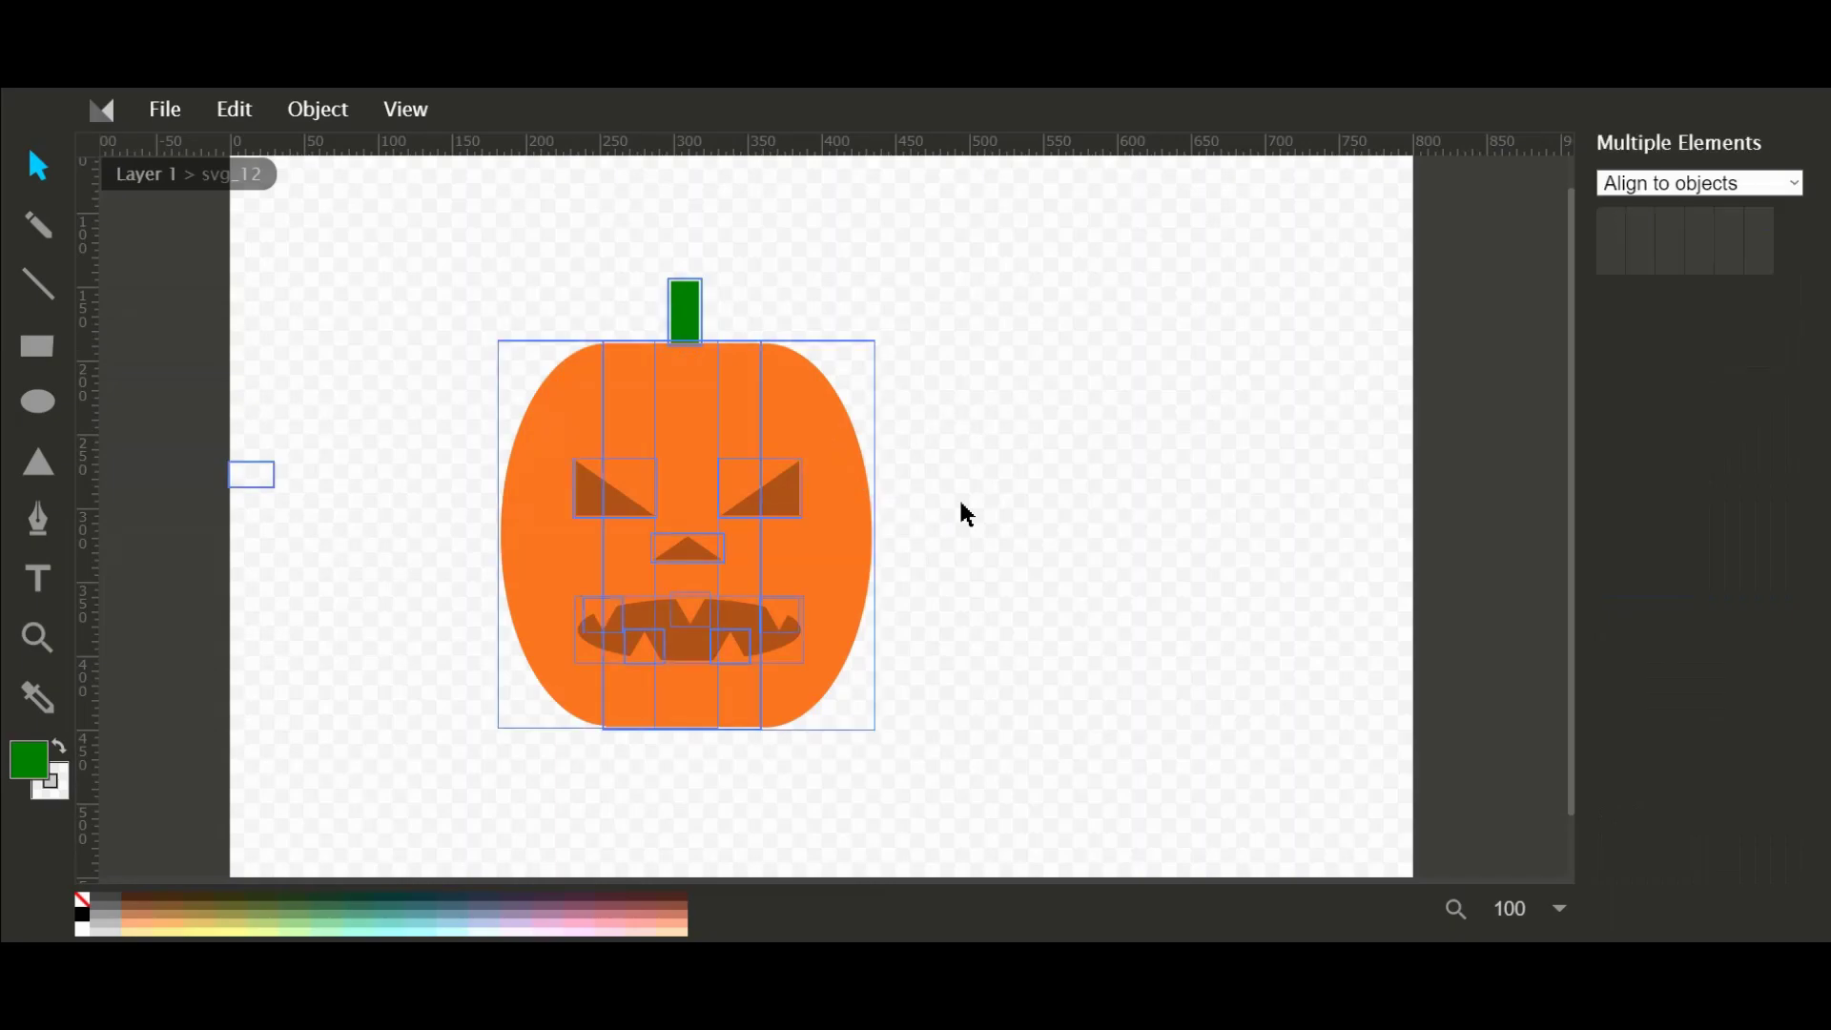
left_click(319, 109)
key("ctrl+f")
left_click(1795, 121)
left_click(1179, 425)
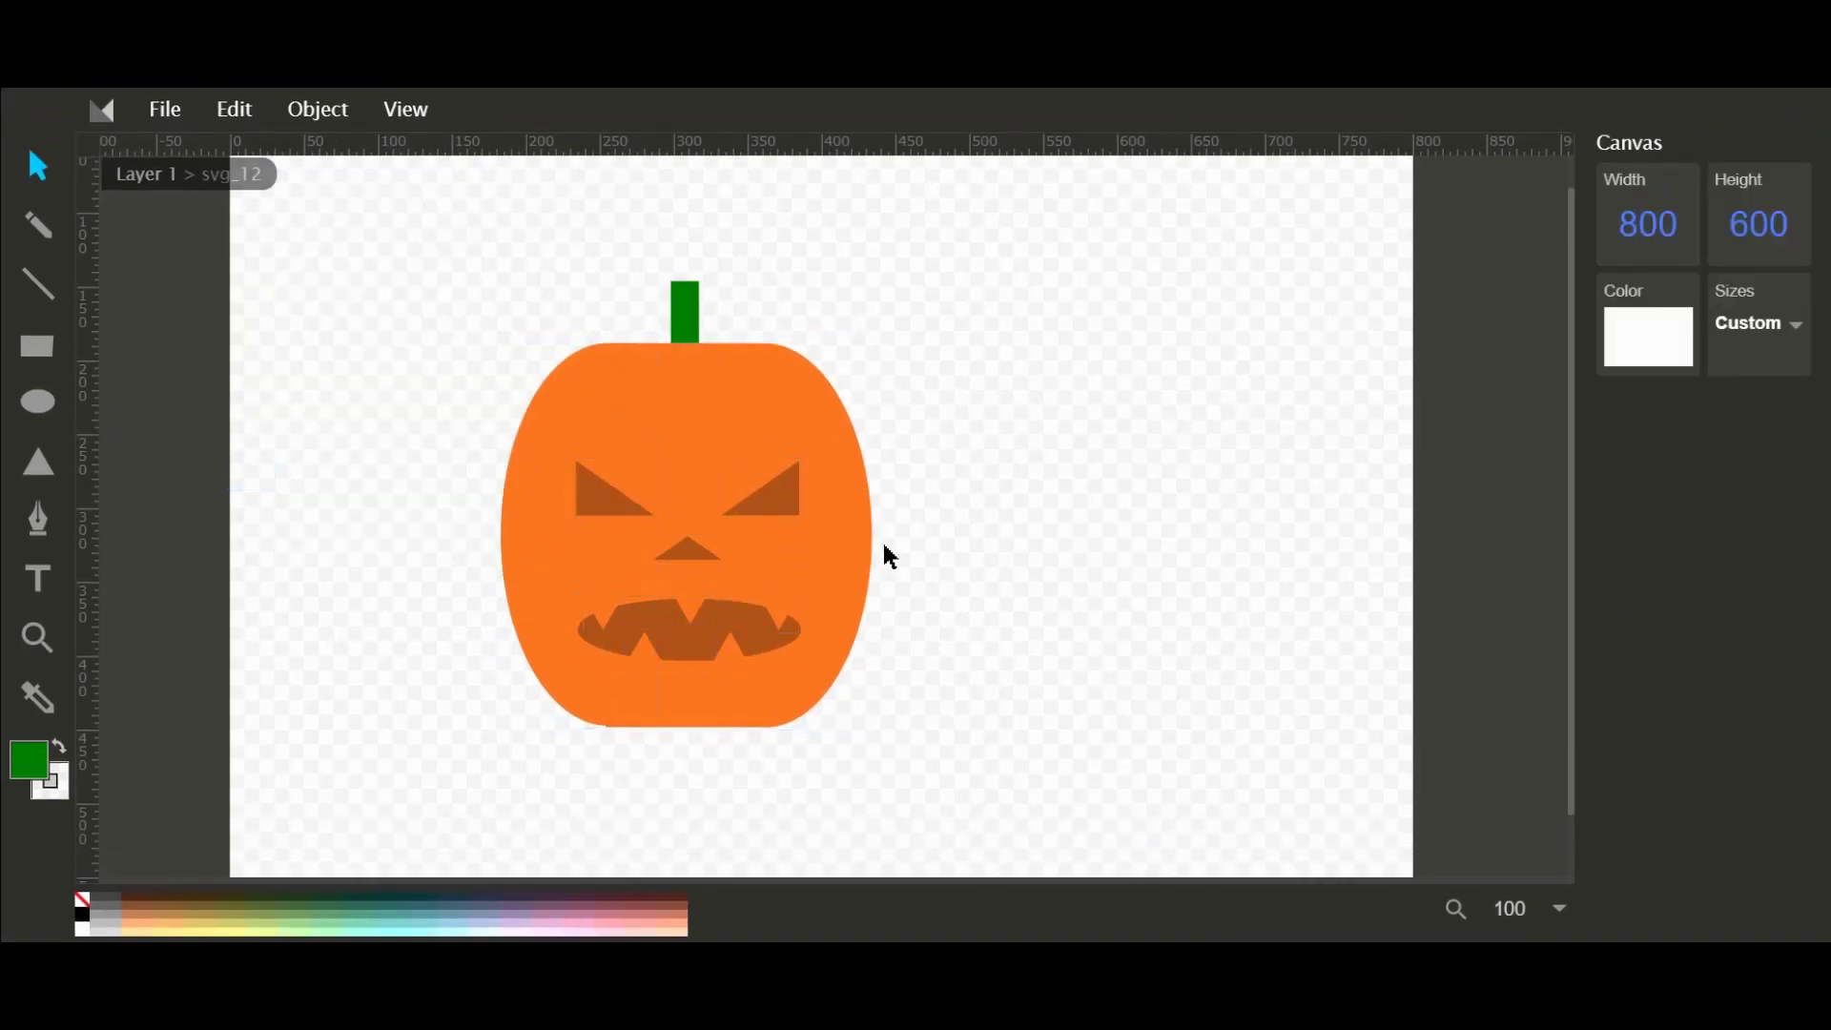
left_click(853, 586)
left_click(609, 415)
left_click(762, 685)
left_click(852, 620)
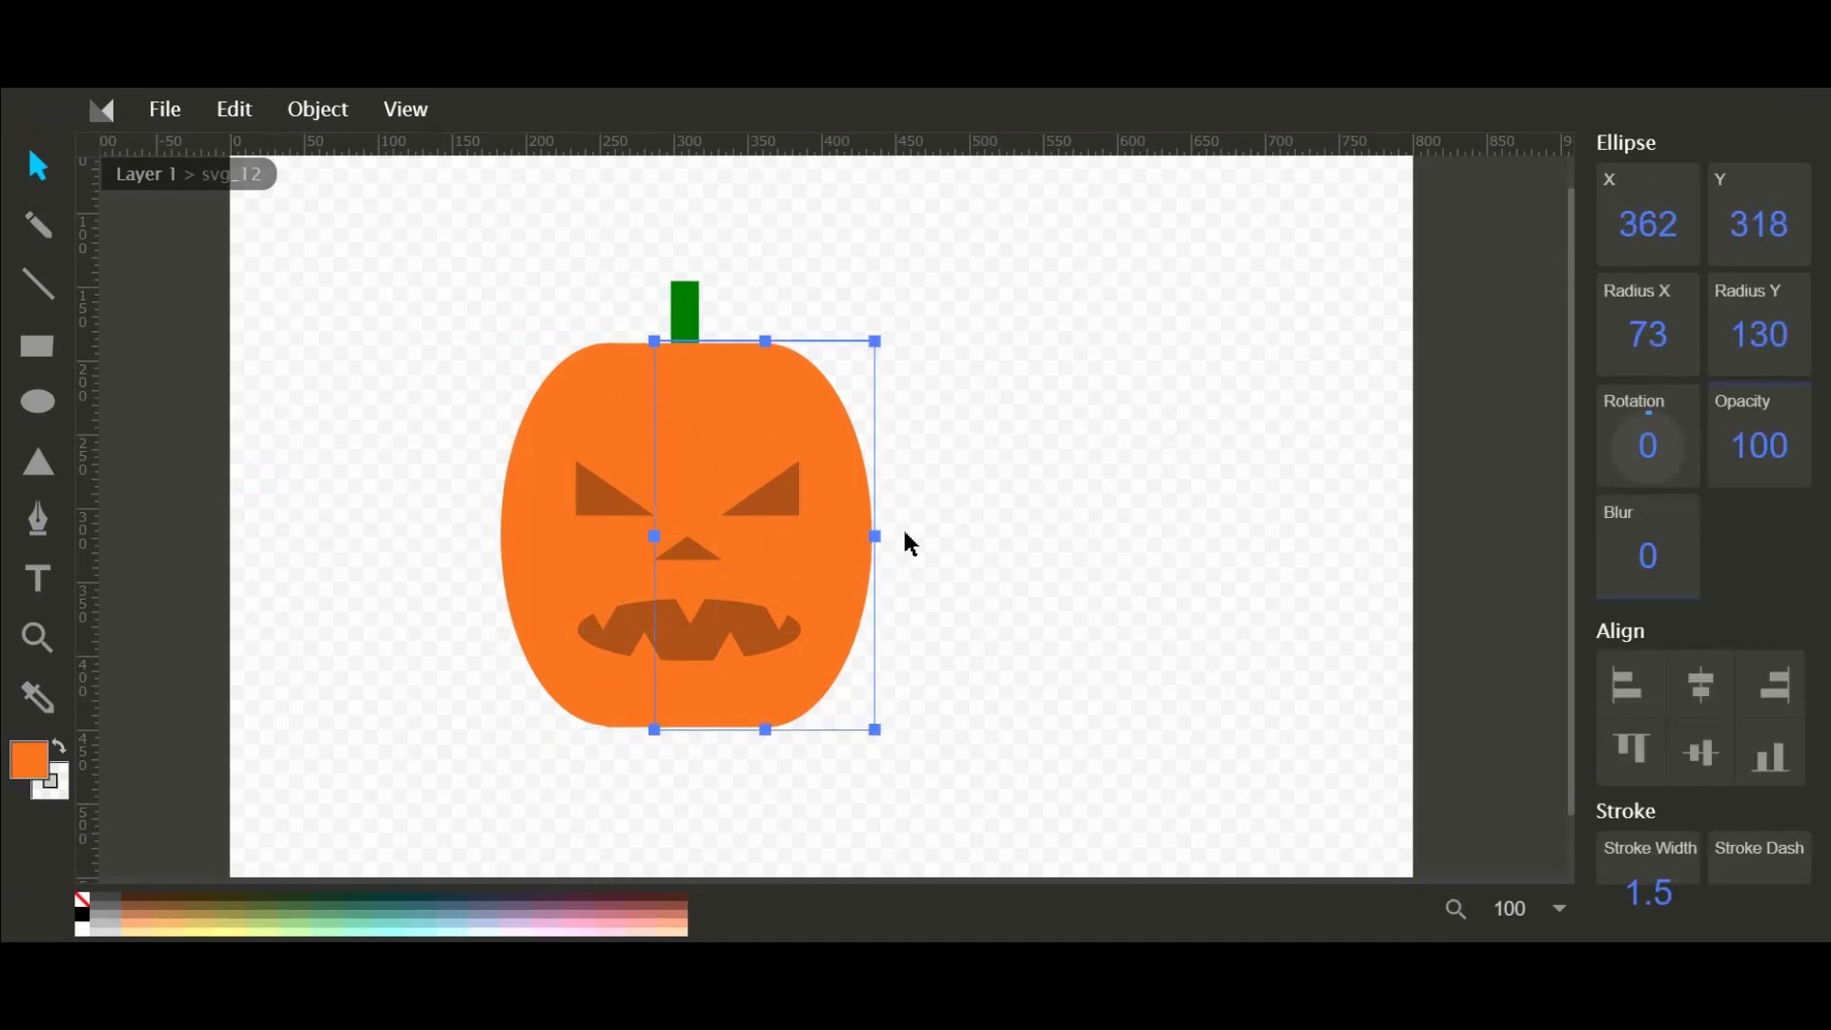
left_click(973, 541)
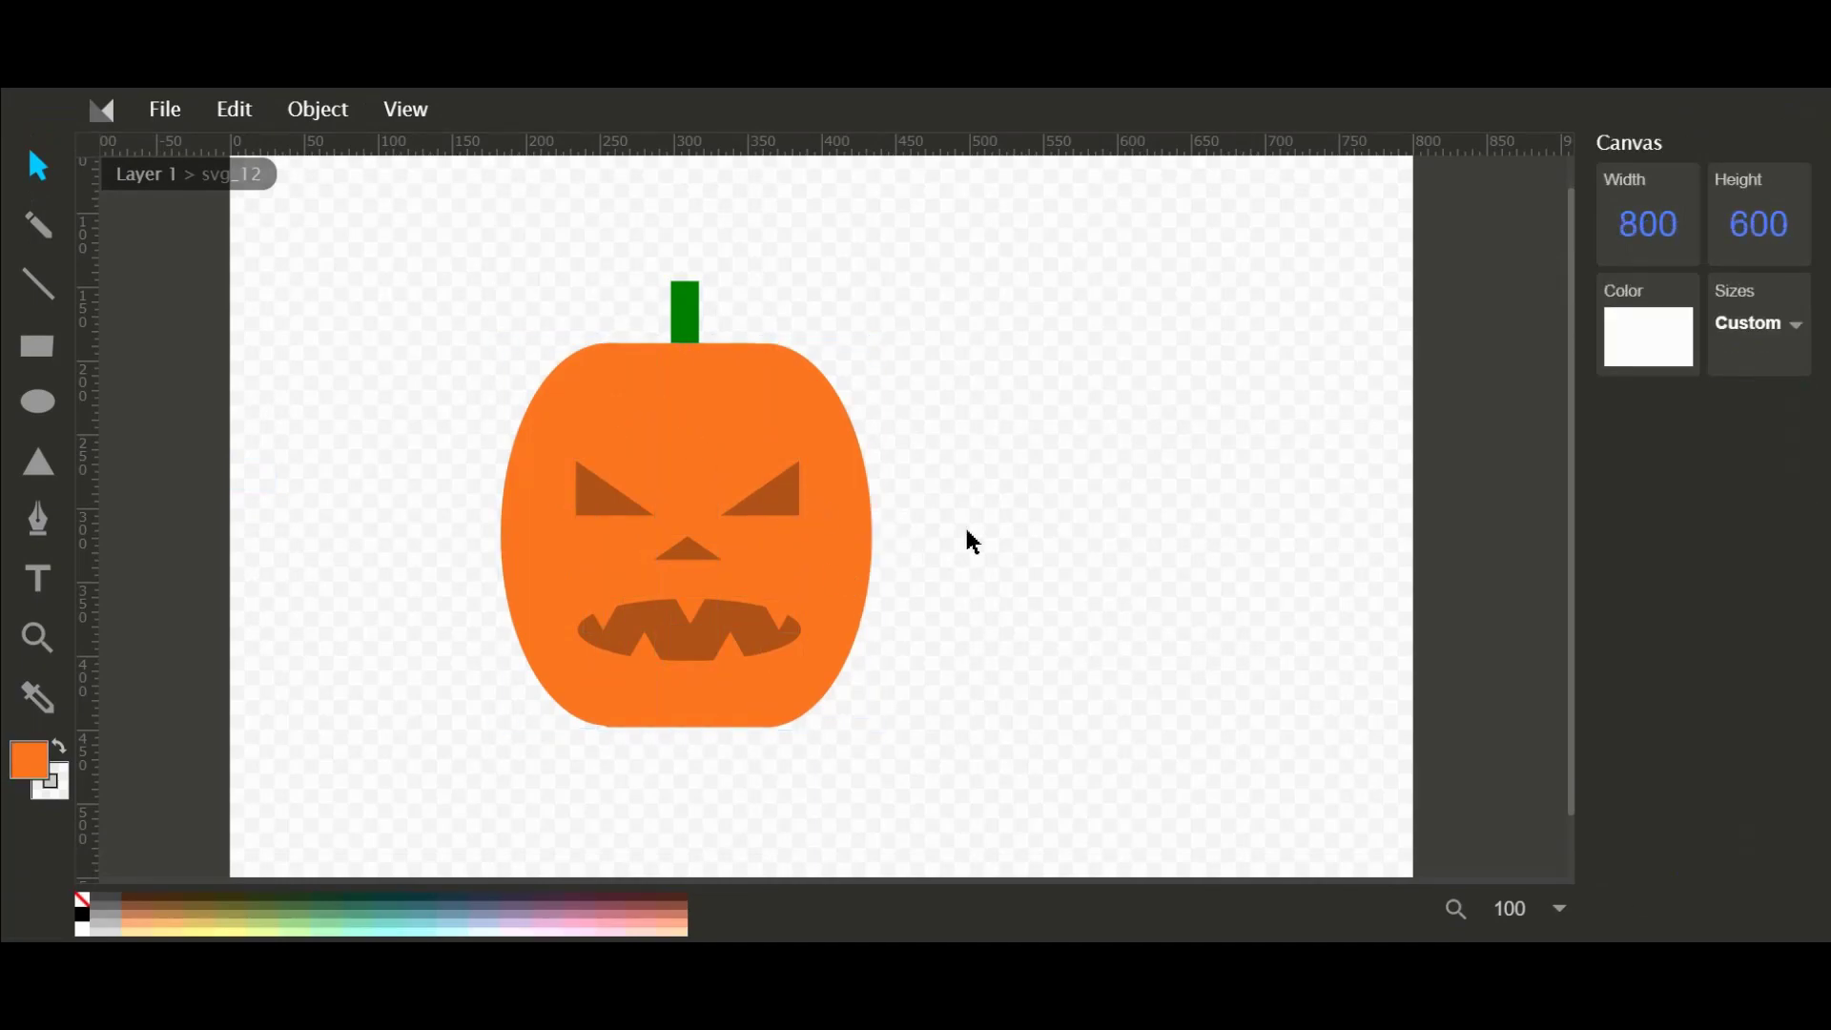
Set the canvas width to 400.
left_click(1650, 225)
type("400")
key("Return")
Select all the shapes, set their alignment reference to the page and shift the whole pumpkin left to the canvas's horizontal centre.
key("ctrl+a")
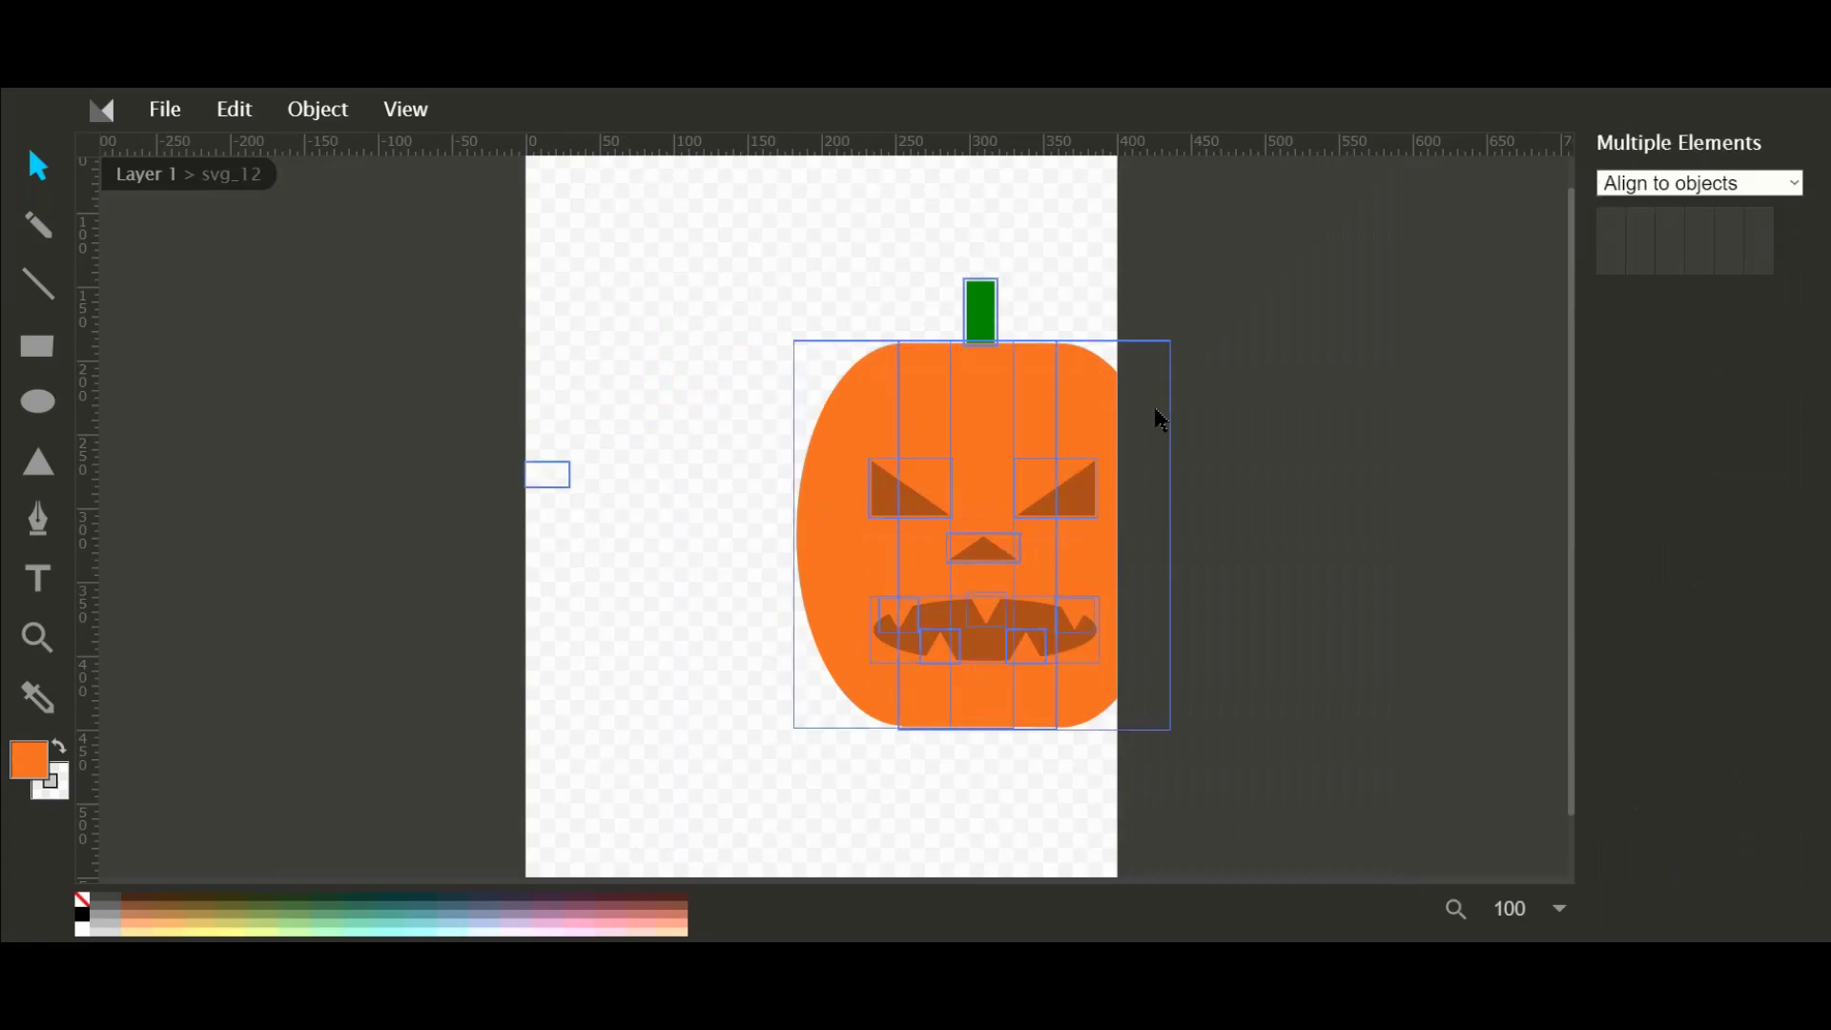
left_click(685, 506)
key("ctrl+a")
key("Left")
key("Left")
key("Left")
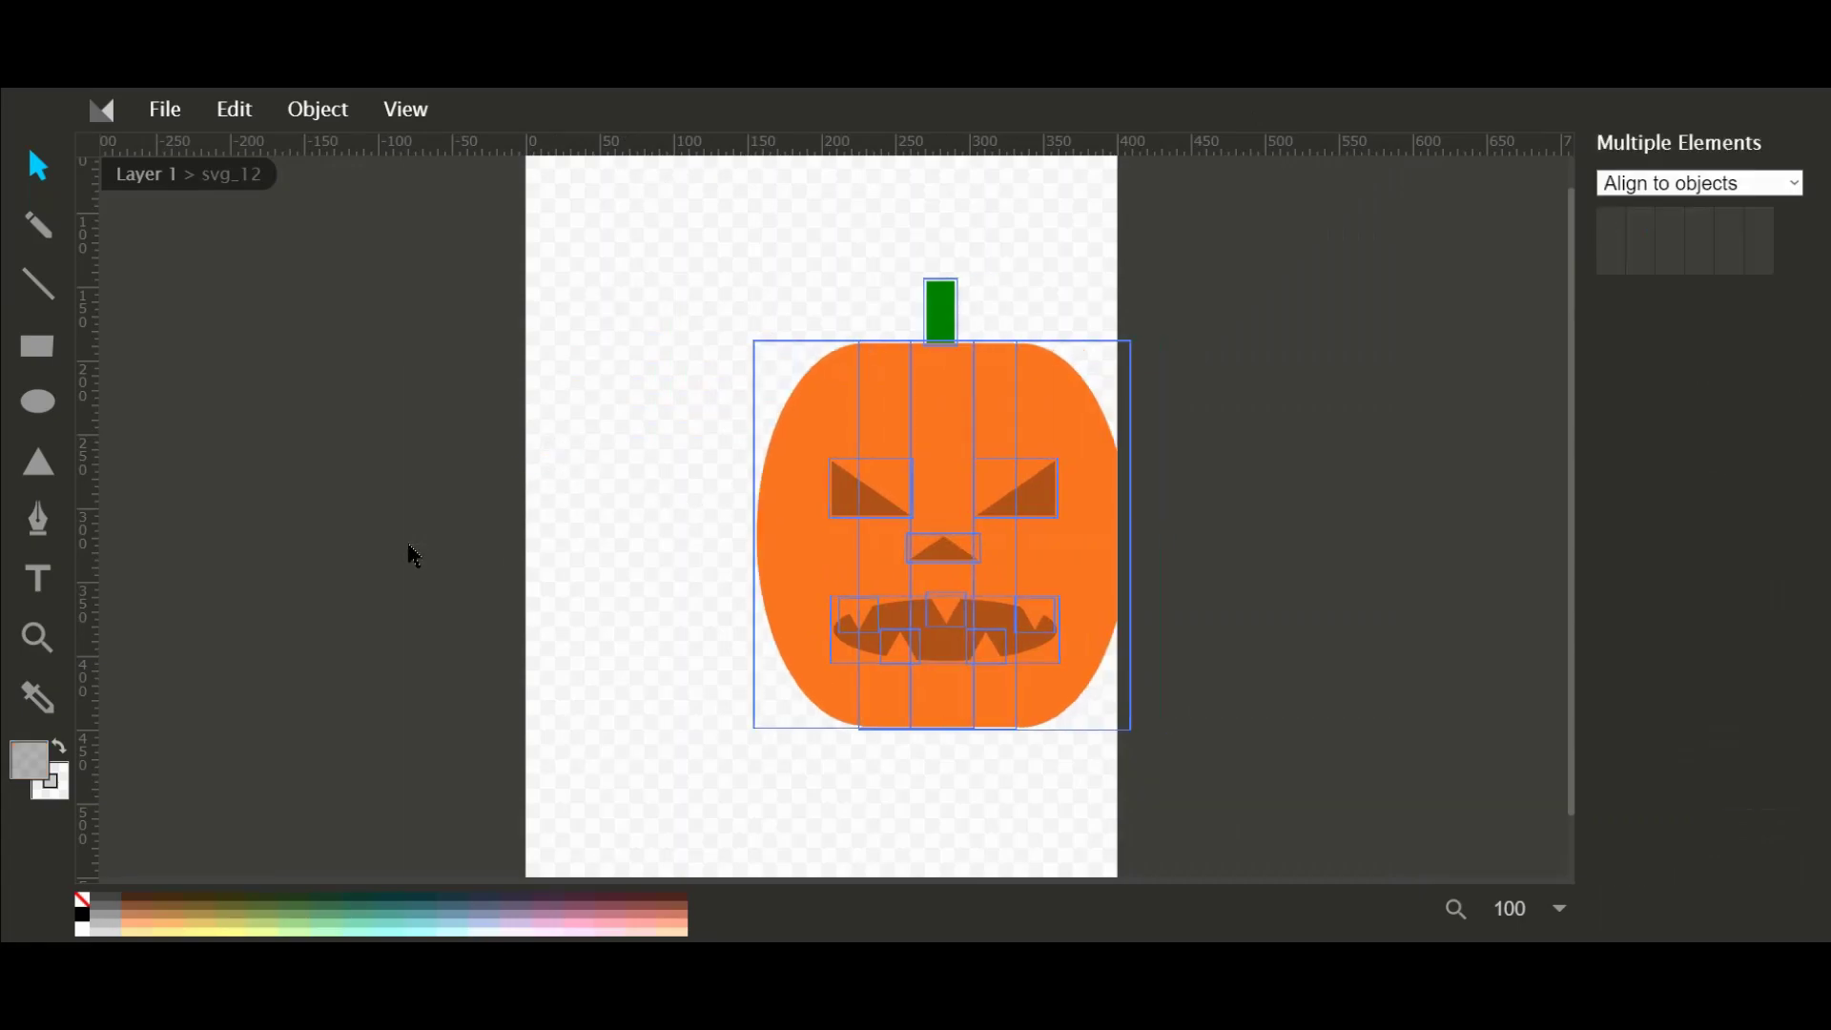
key("Left")
key("Left")
key("Left")
left_click(1665, 185)
left_click(1668, 264)
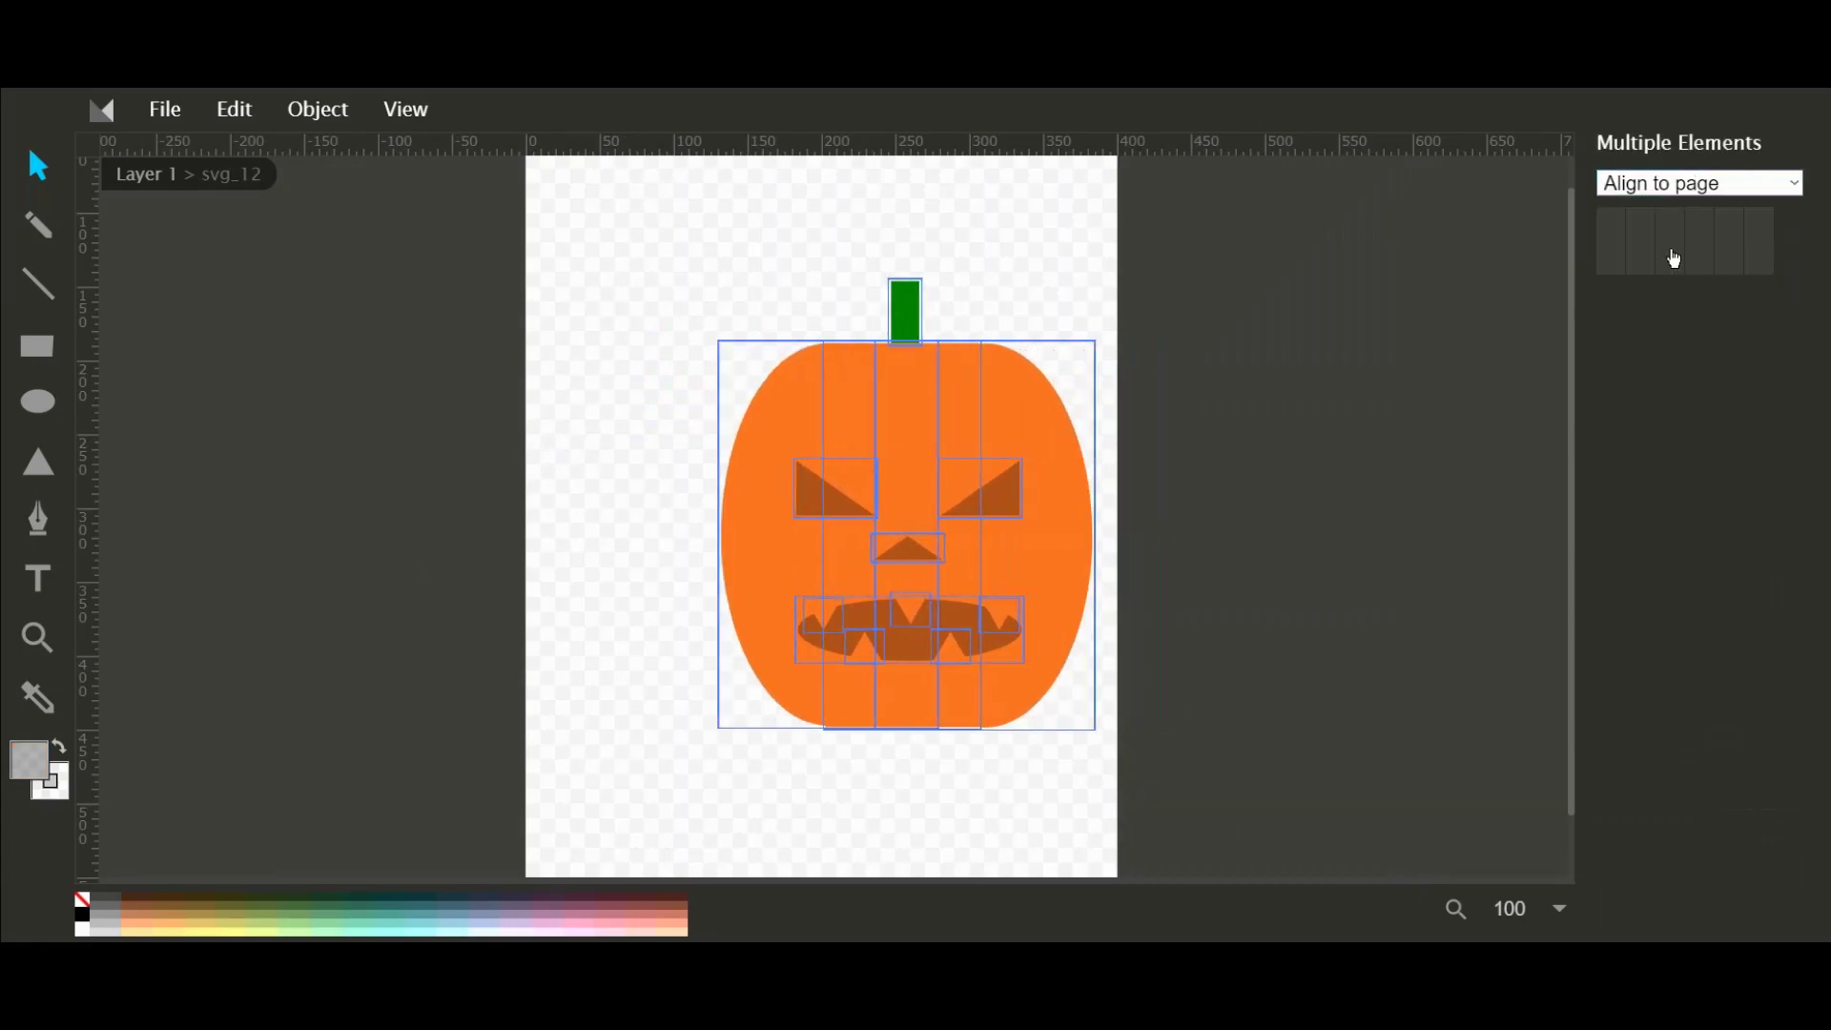
left_click(1676, 259)
key("Left")
key("Left")
key("Left")
key("Left")
key("Left")
key("Left")
left_click(1178, 246)
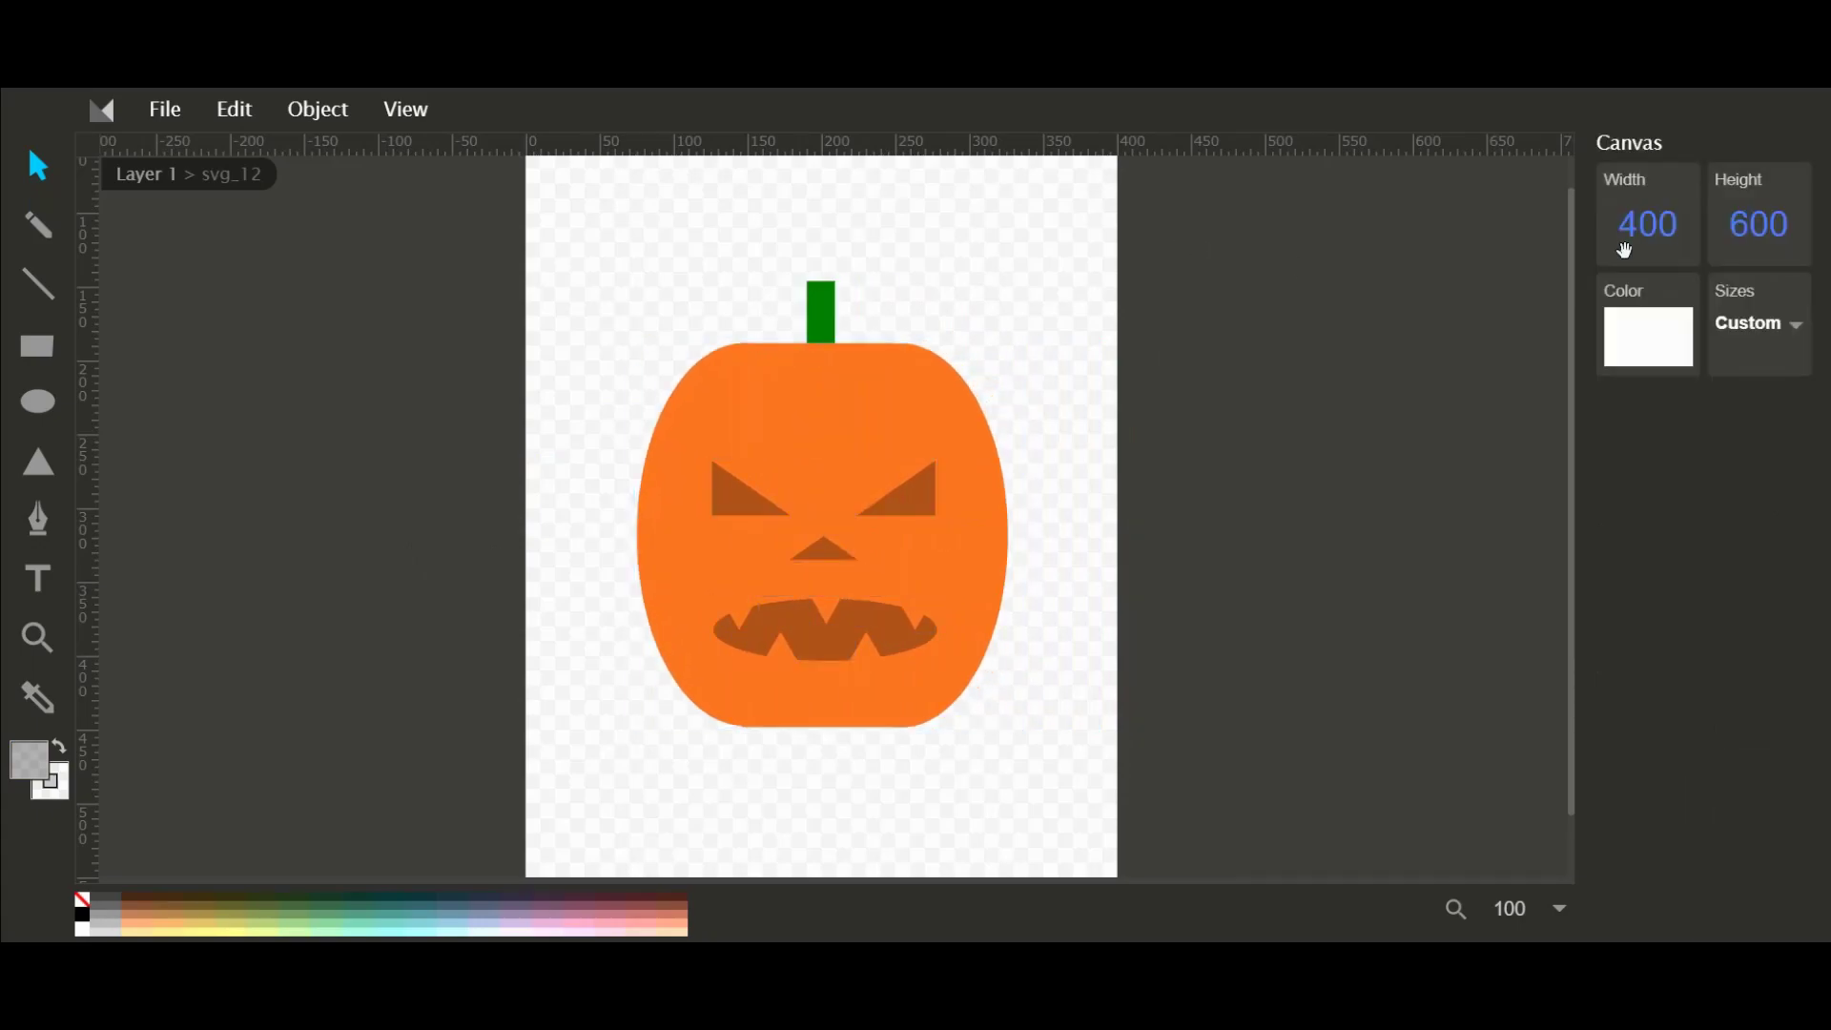
Set the canvas height to 400.
left_click(1732, 245)
type("400")
key("Return")
Select all the shapes and adjust the whole pumpkin's vertical position on the canvas in small nudges.
key("ctrl+a")
key("Up")
key("Up")
key("Up")
key("Up")
key("Up")
key("Up")
key("Up")
key("Up")
key("Up")
key("Up")
key("Up")
key("Up")
key("Up")
key("Up")
key("Up")
key("Up")
key("Up")
key("Up")
key("Up")
key("Up")
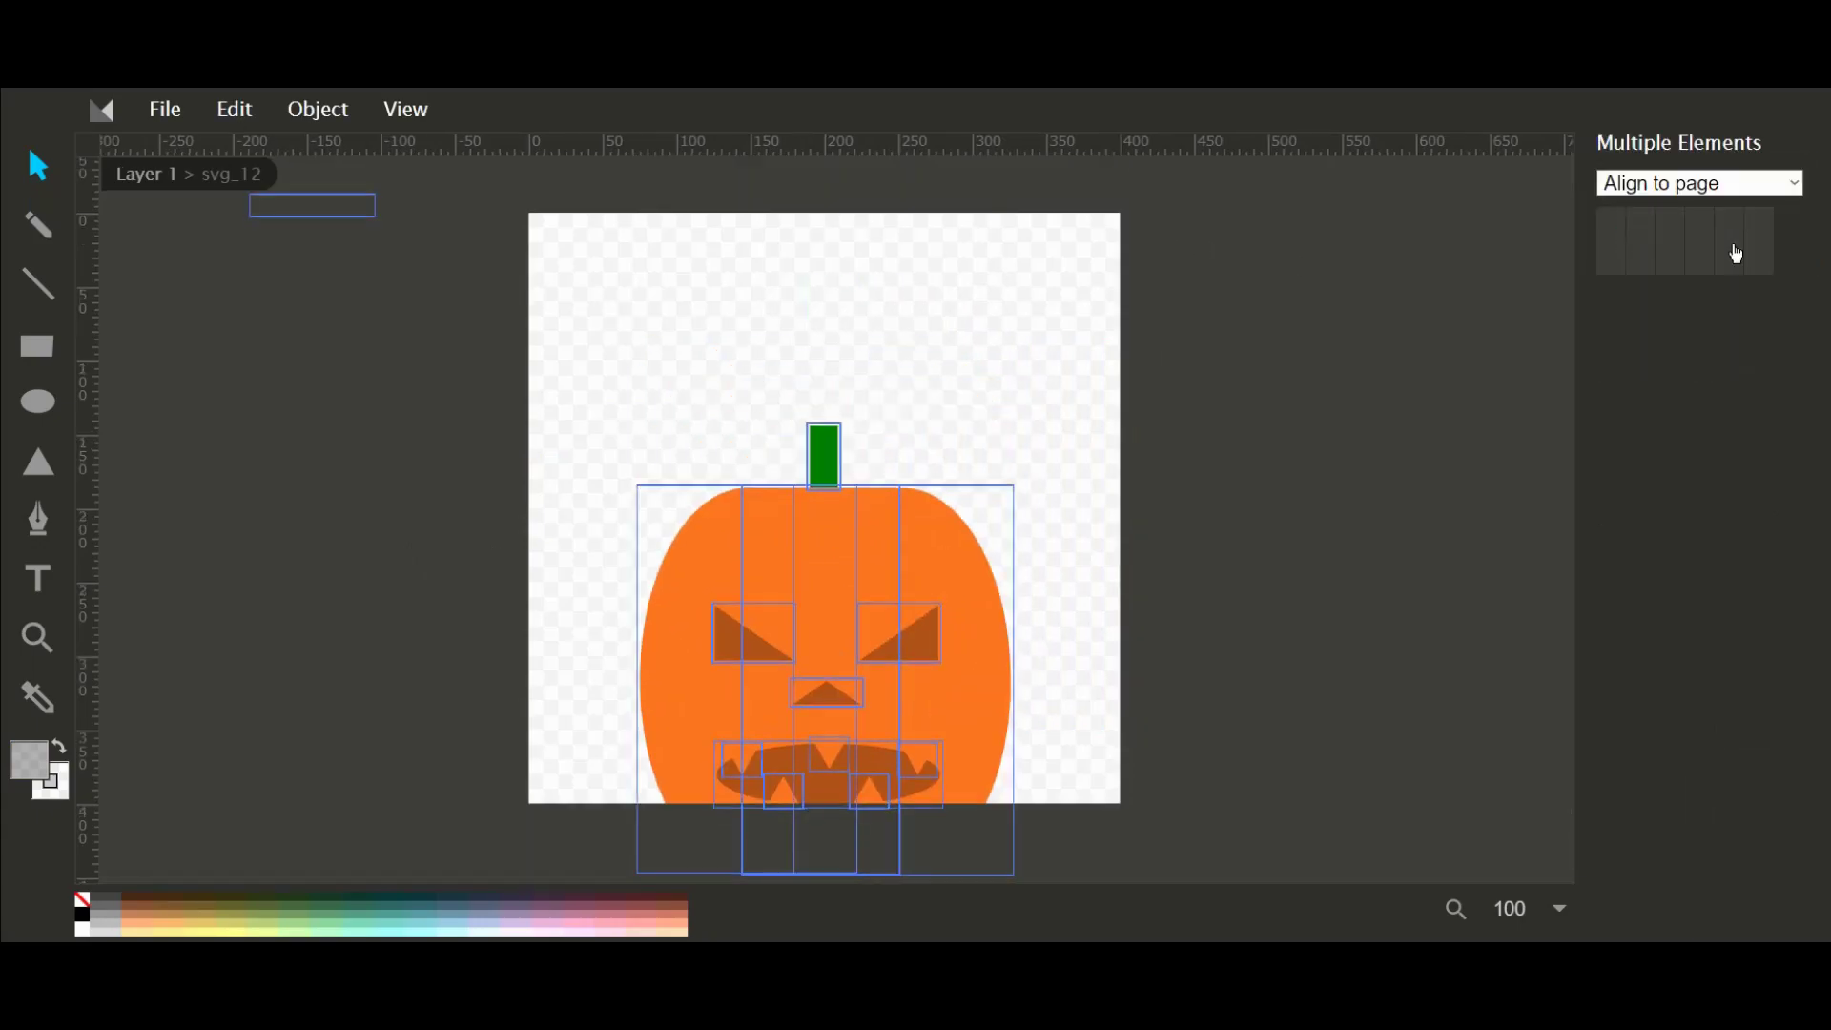
key("Down")
key("Down")
key("Down")
key("Down")
key("Down")
key("Down")
key("Down")
key("Down")
Delete the stray empty shape lying outside the canvas beyond its upper-left corner.
left_click(1182, 250)
left_click_drag(315, 265, 322, 172)
key("Delete")
Select all the shapes and shift the whole pumpkin up to the canvas's vertical centre, with its body at Y about 82.
key("ctrl+a")
key("Up")
key("Up")
key("Up")
key("Up")
key("Up")
key("Up")
key("Up")
key("Up")
key("Up")
key("Up")
key("Up")
key("Up")
key("Up")
key("Up")
key("Up")
key("Up")
key("Up")
key("Up")
key("Up")
key("Up")
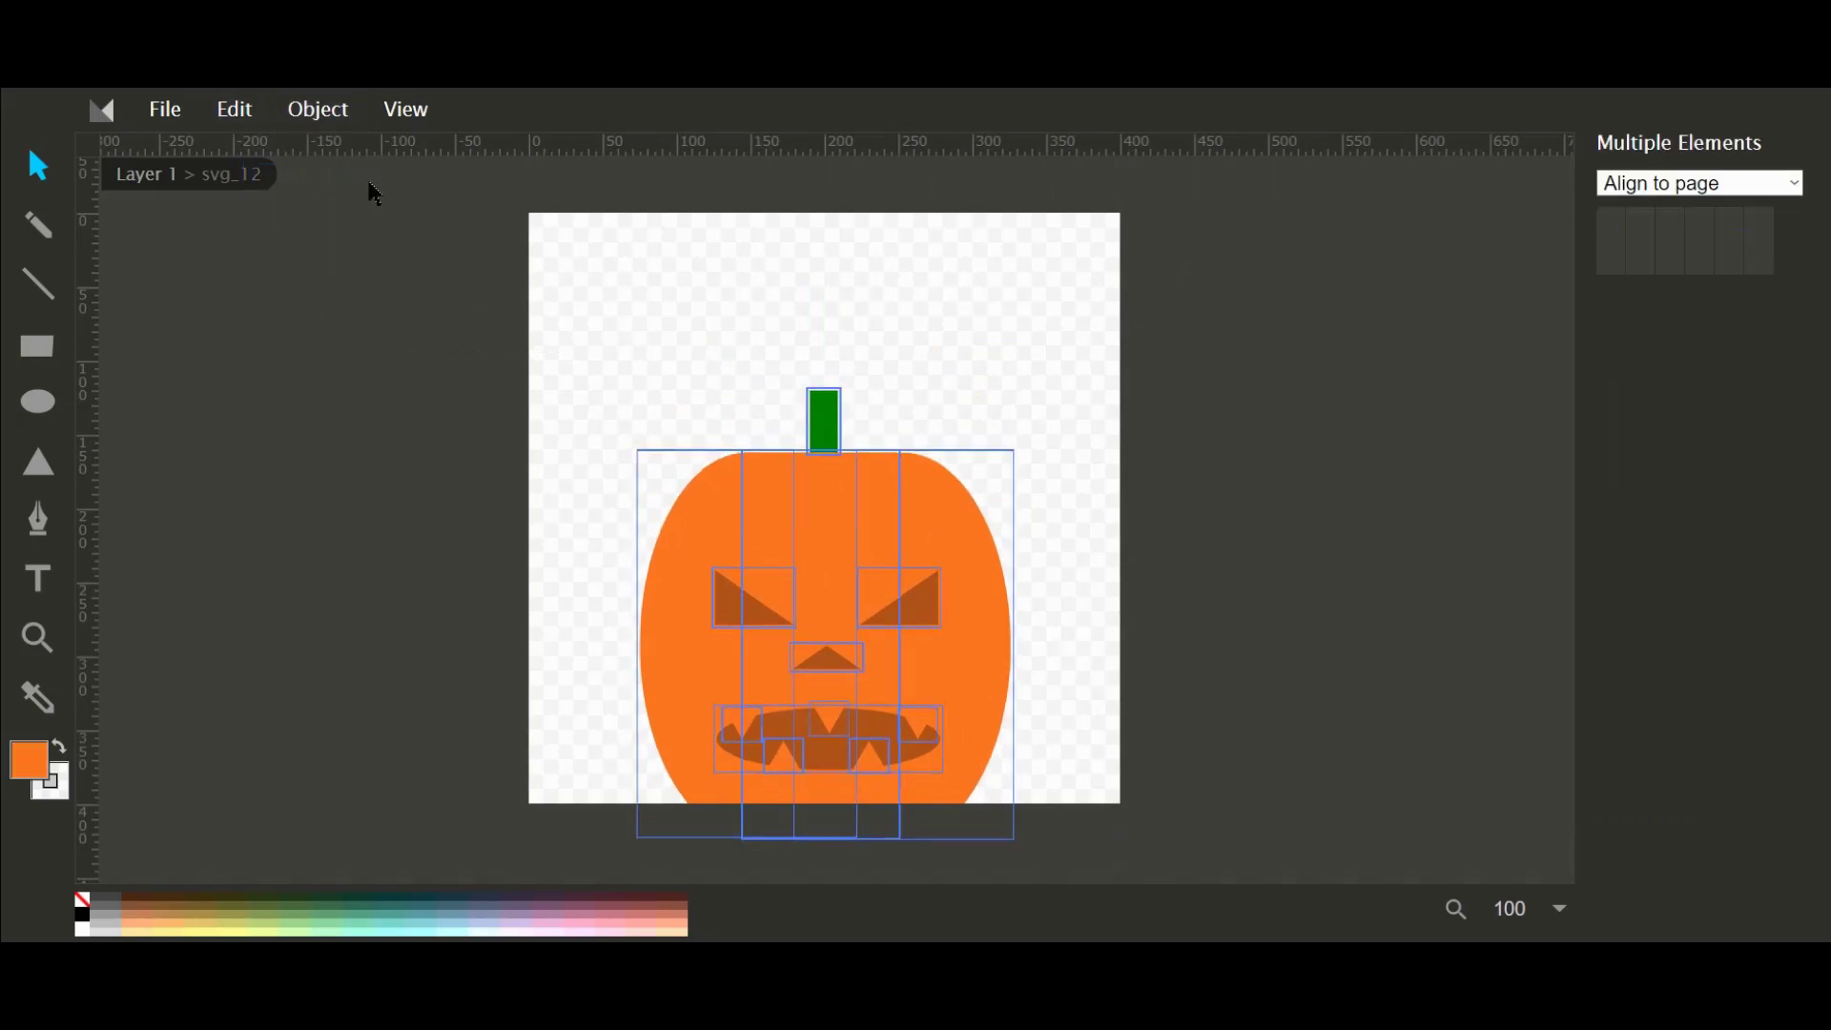
key("Up")
key("Up")
key("Up")
key("Up")
left_click(650, 329)
left_click(748, 382)
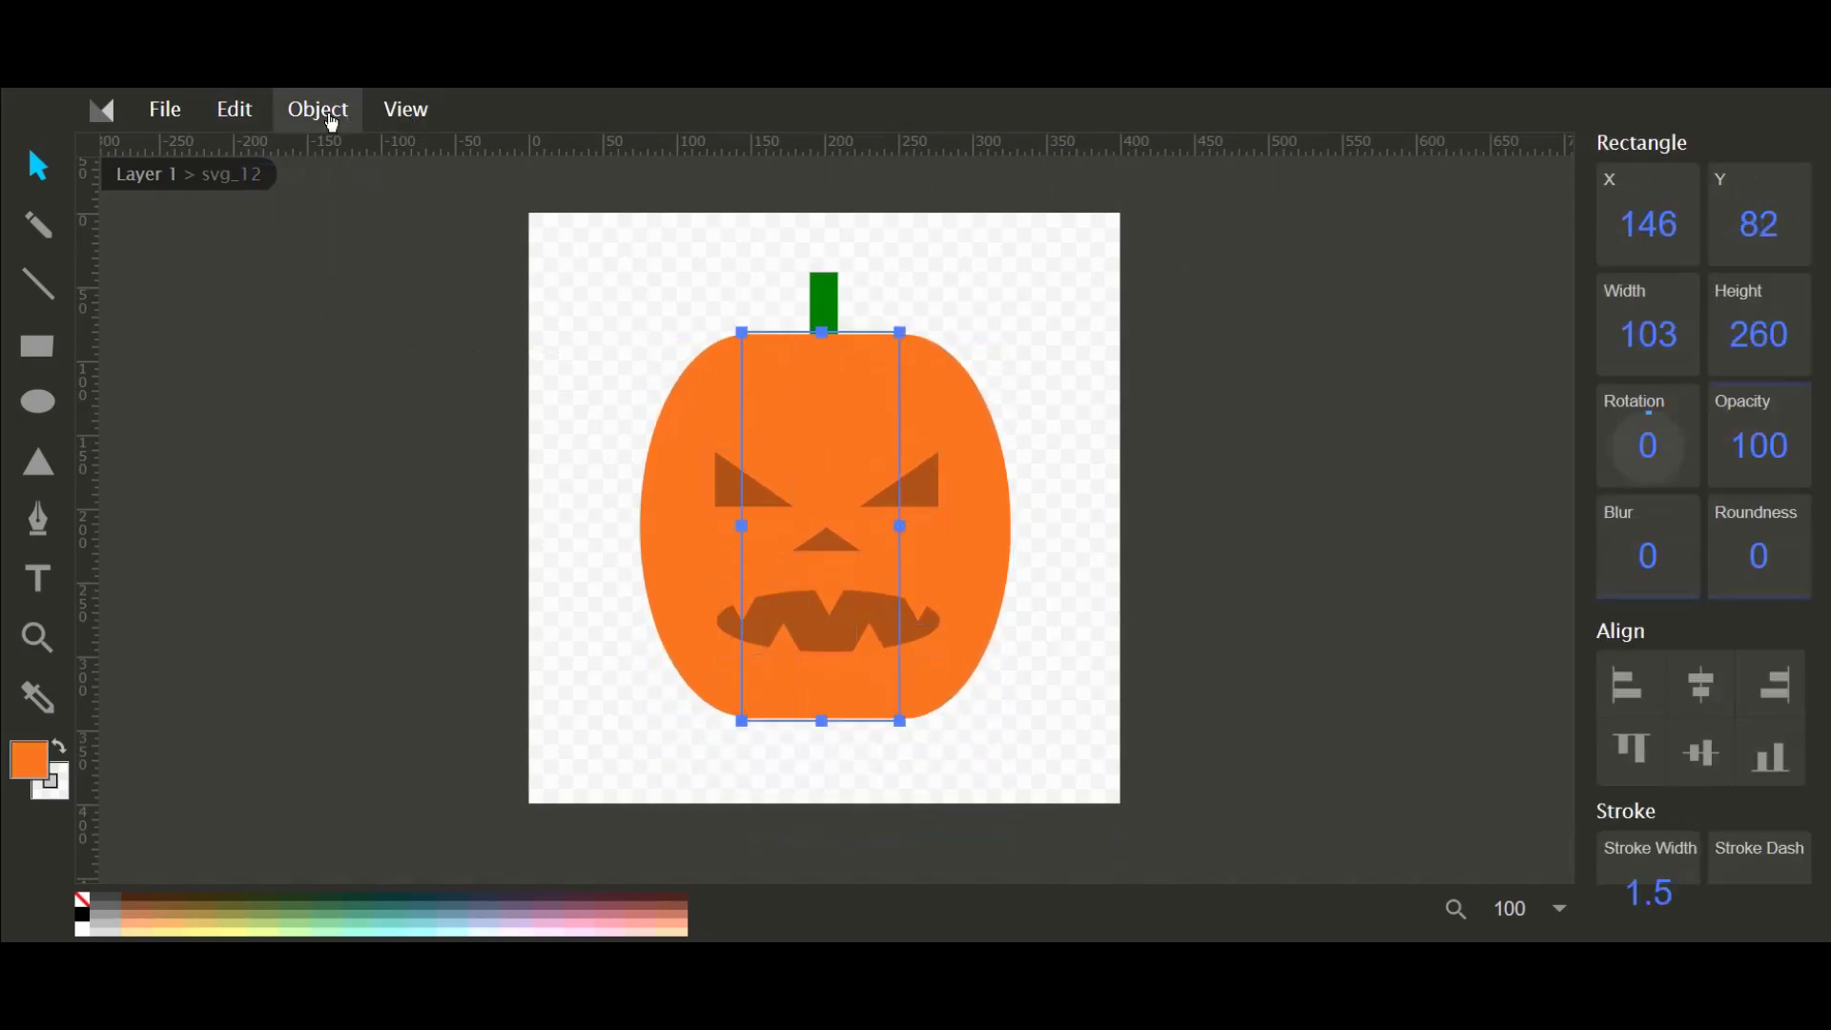
left_click(329, 119)
left_click(1111, 349)
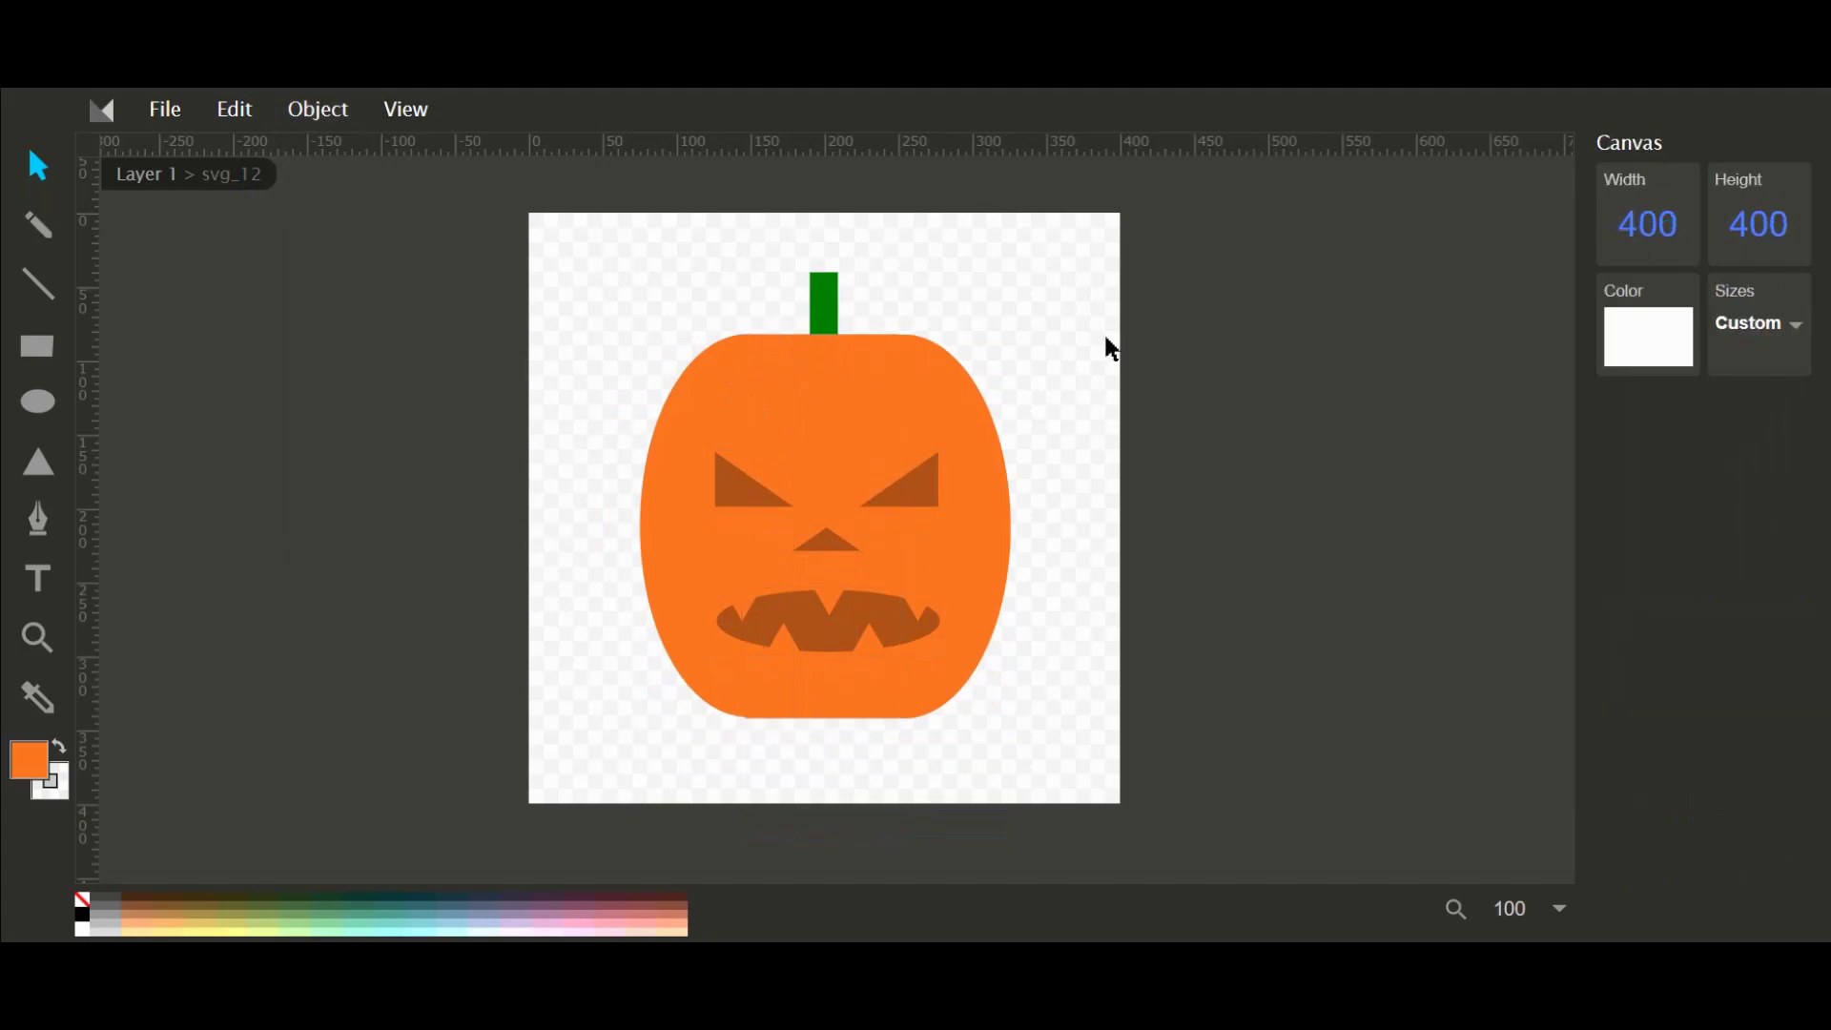
left_click(954, 401)
key("Escape")
Change the canvas background color to cyan.
left_click(1632, 335)
left_click(1295, 592)
left_click(1490, 697)
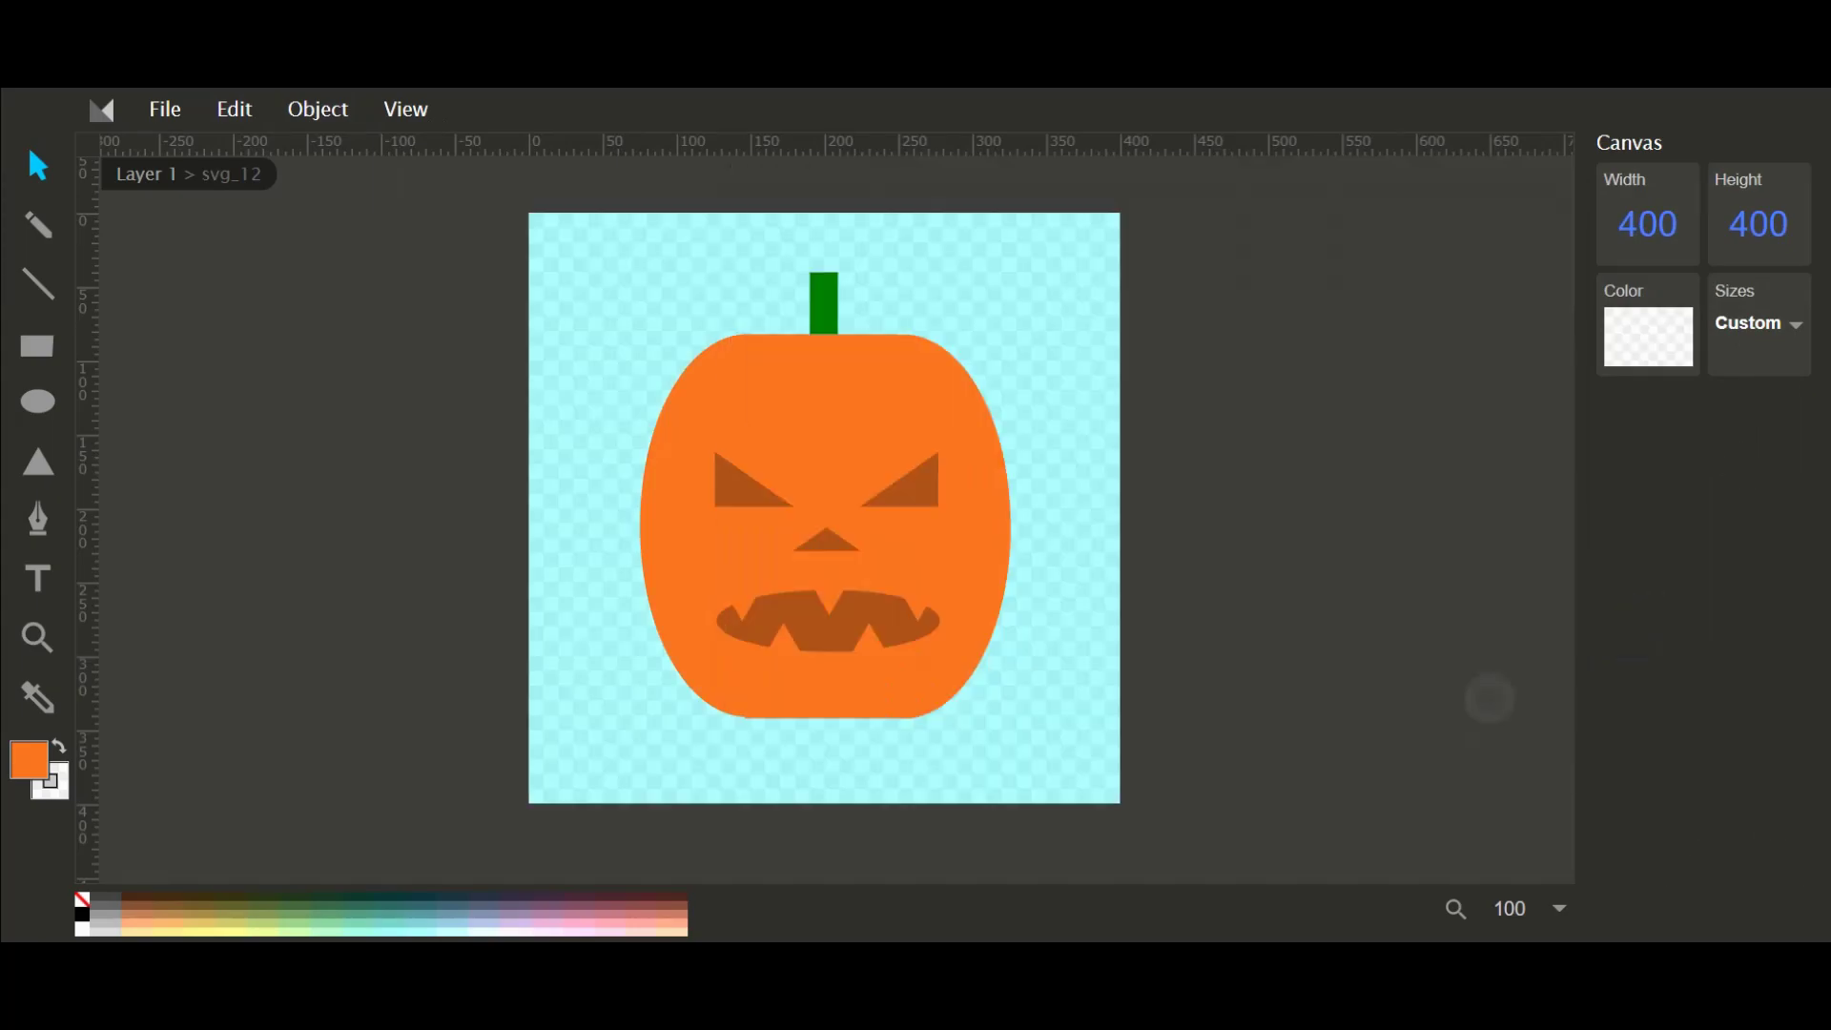
Set the canvas background color to white (ffffff) and clear its alpha value.
left_click(1656, 326)
double_click(1282, 621)
left_click_drag(1028, 338, 683, 185)
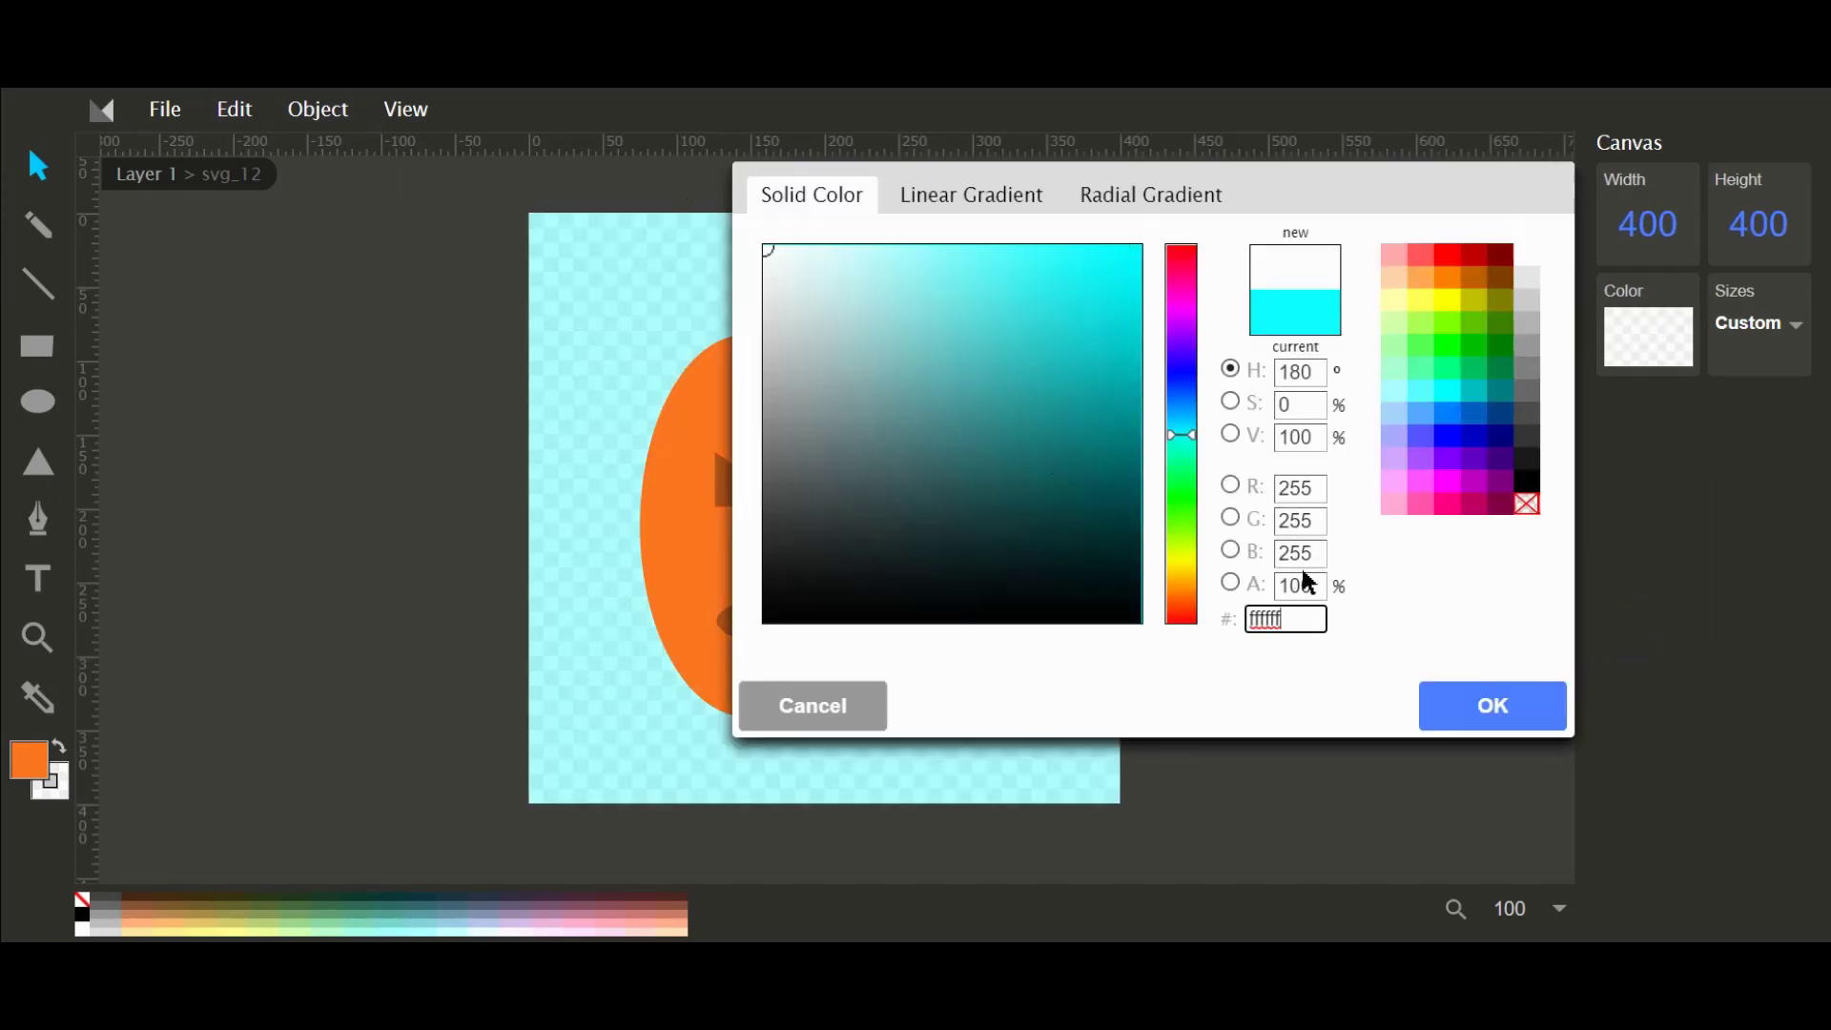
double_click(1307, 583)
key("BackSpace")
left_click(1505, 707)
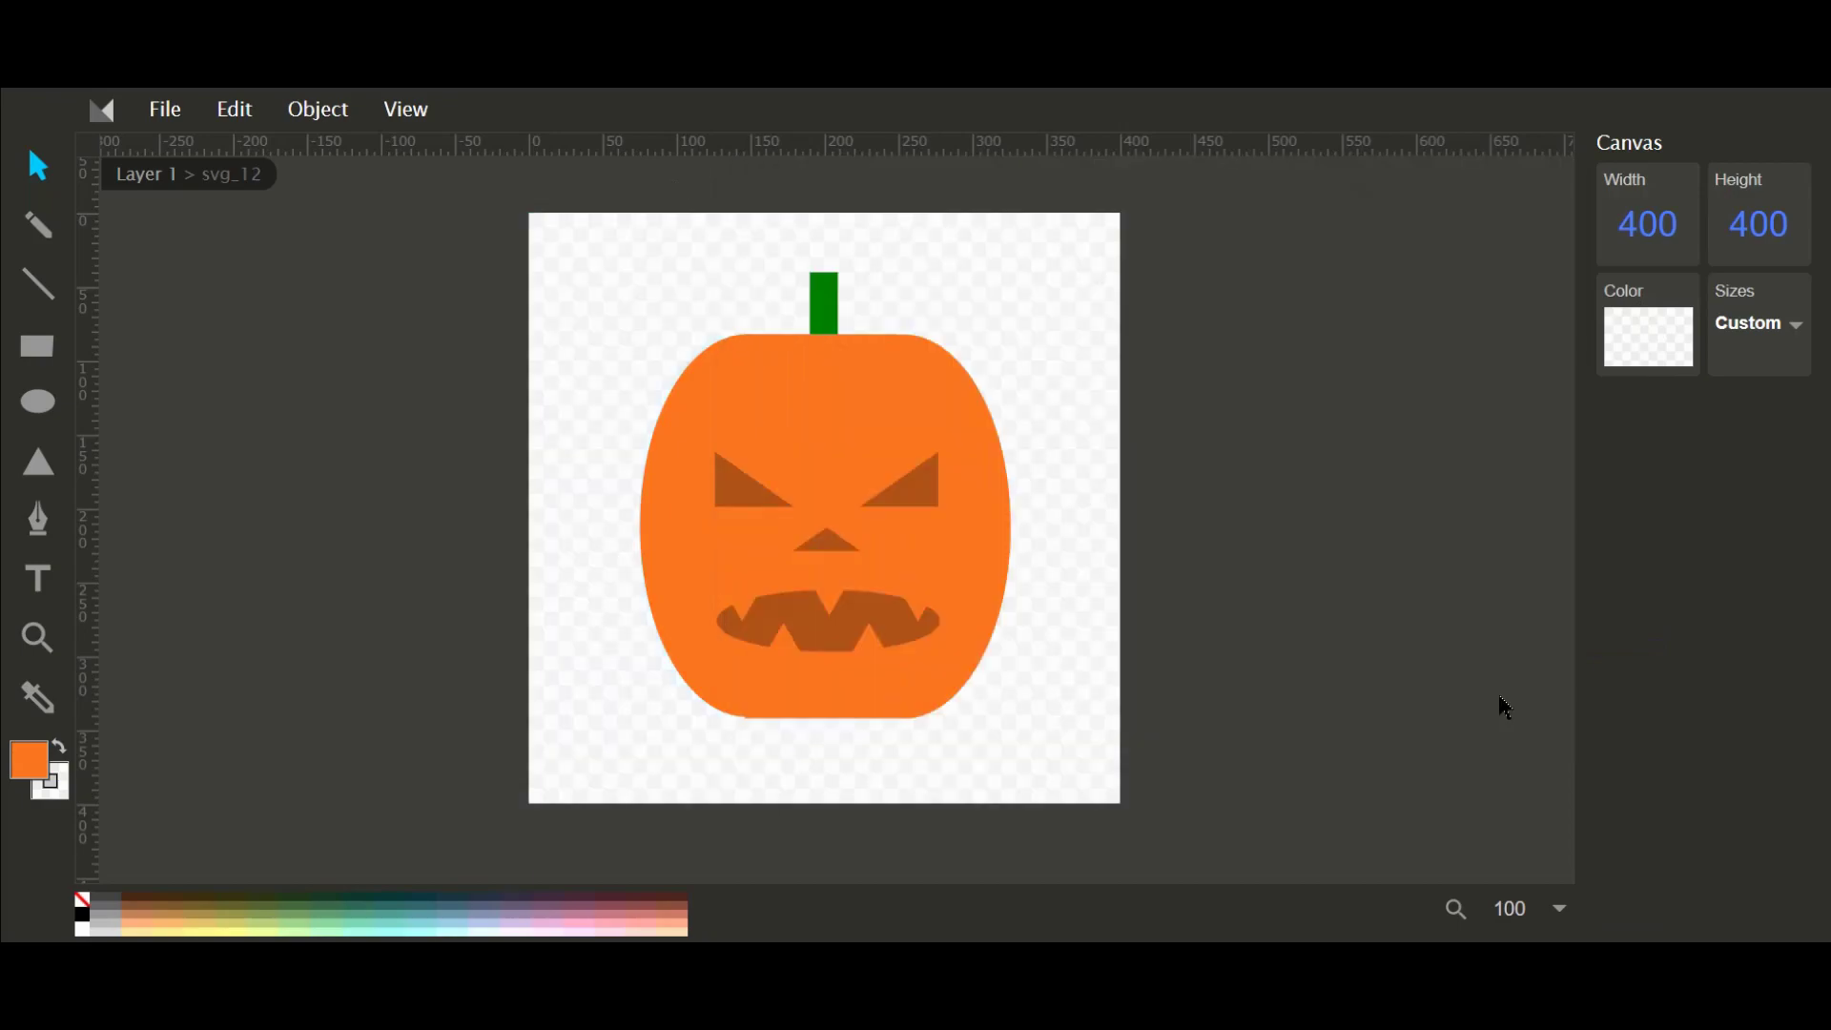
Save the pumpkin drawing as an SVG image and paste its code before the closing body tag in CodePen's HTML.
left_click(165, 108)
left_click(290, 303)
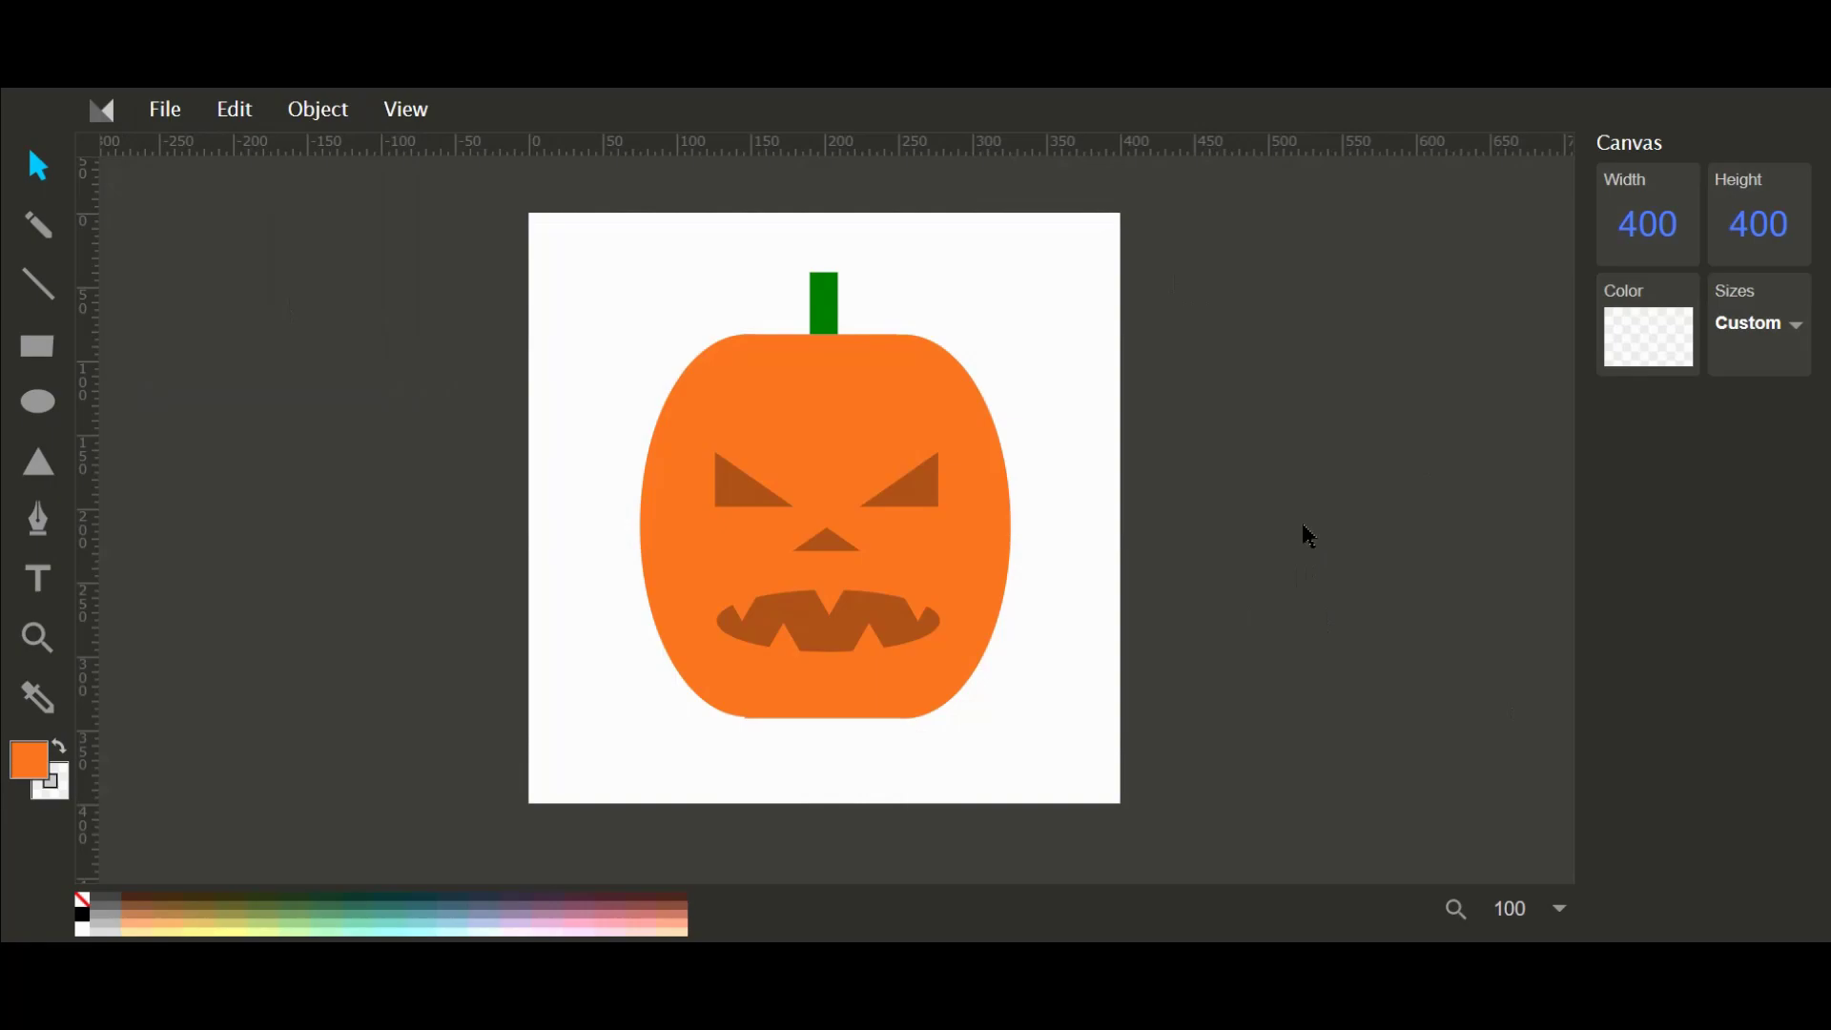
left_click(164, 108)
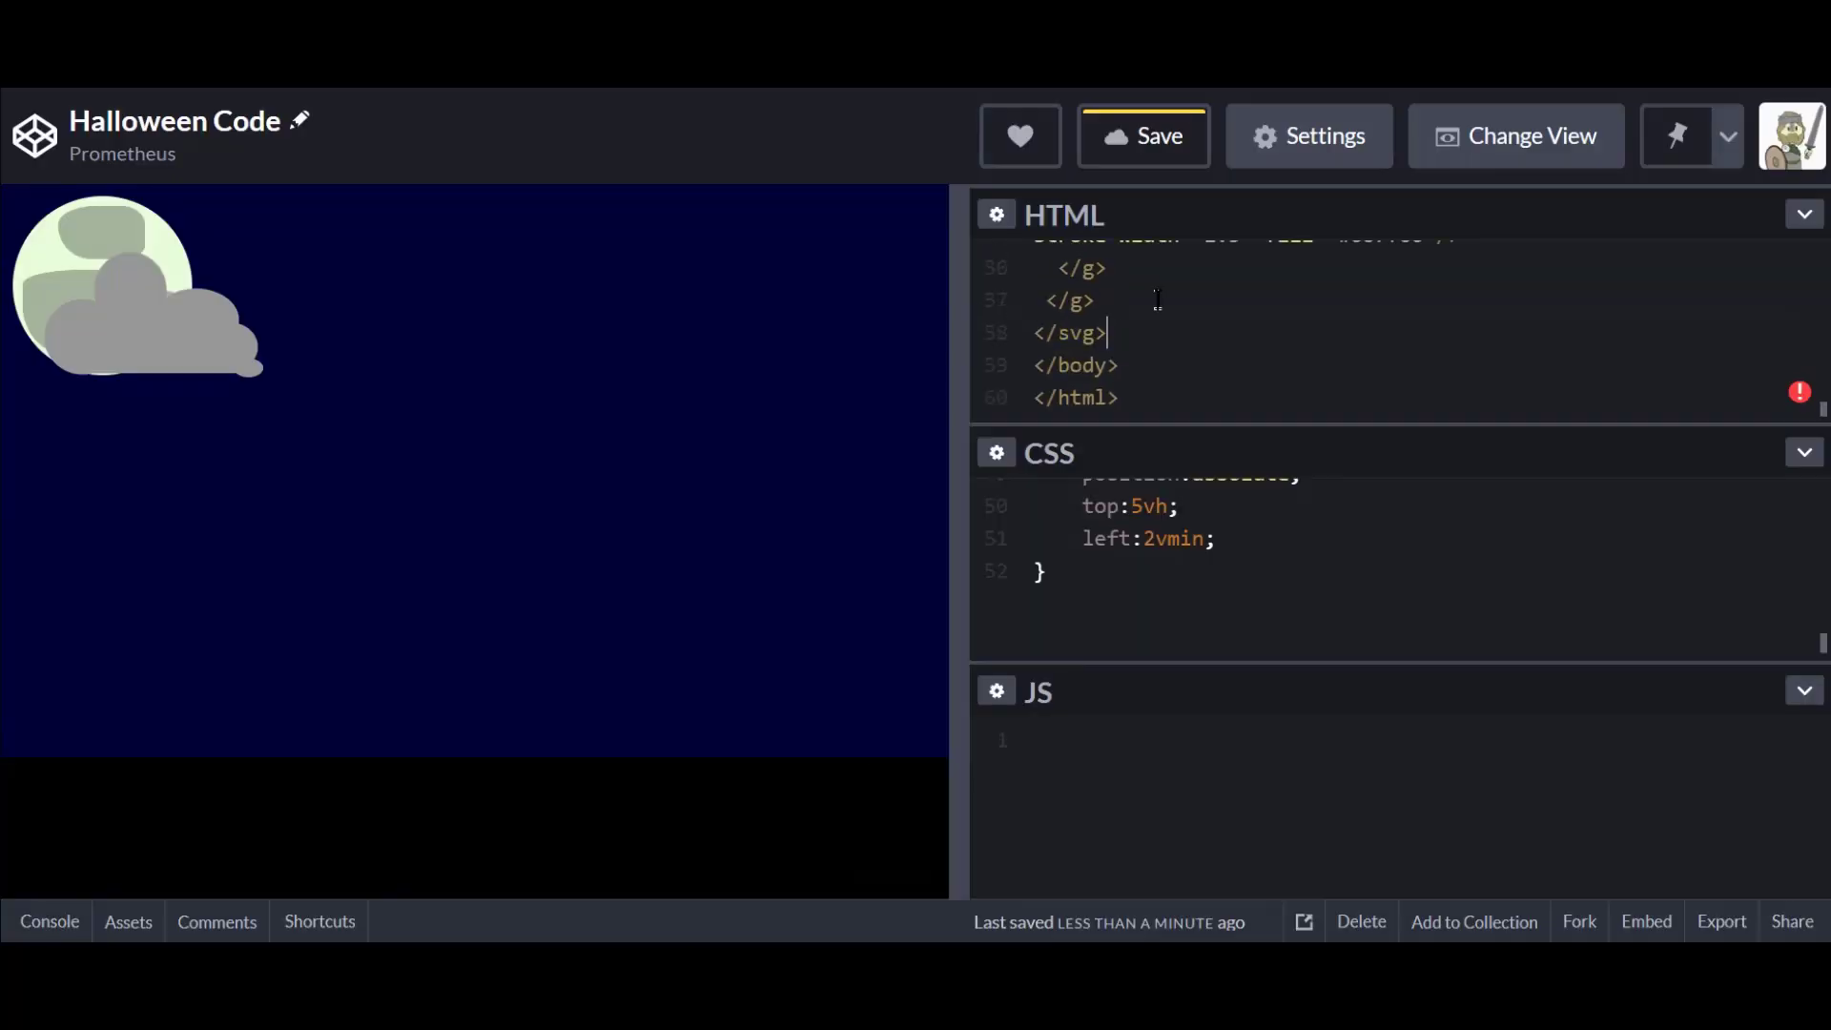
Delete the white canvas_background rectangle from the pumpkin's SVG code in the HTML.
scroll(1164, 302, "up", 6)
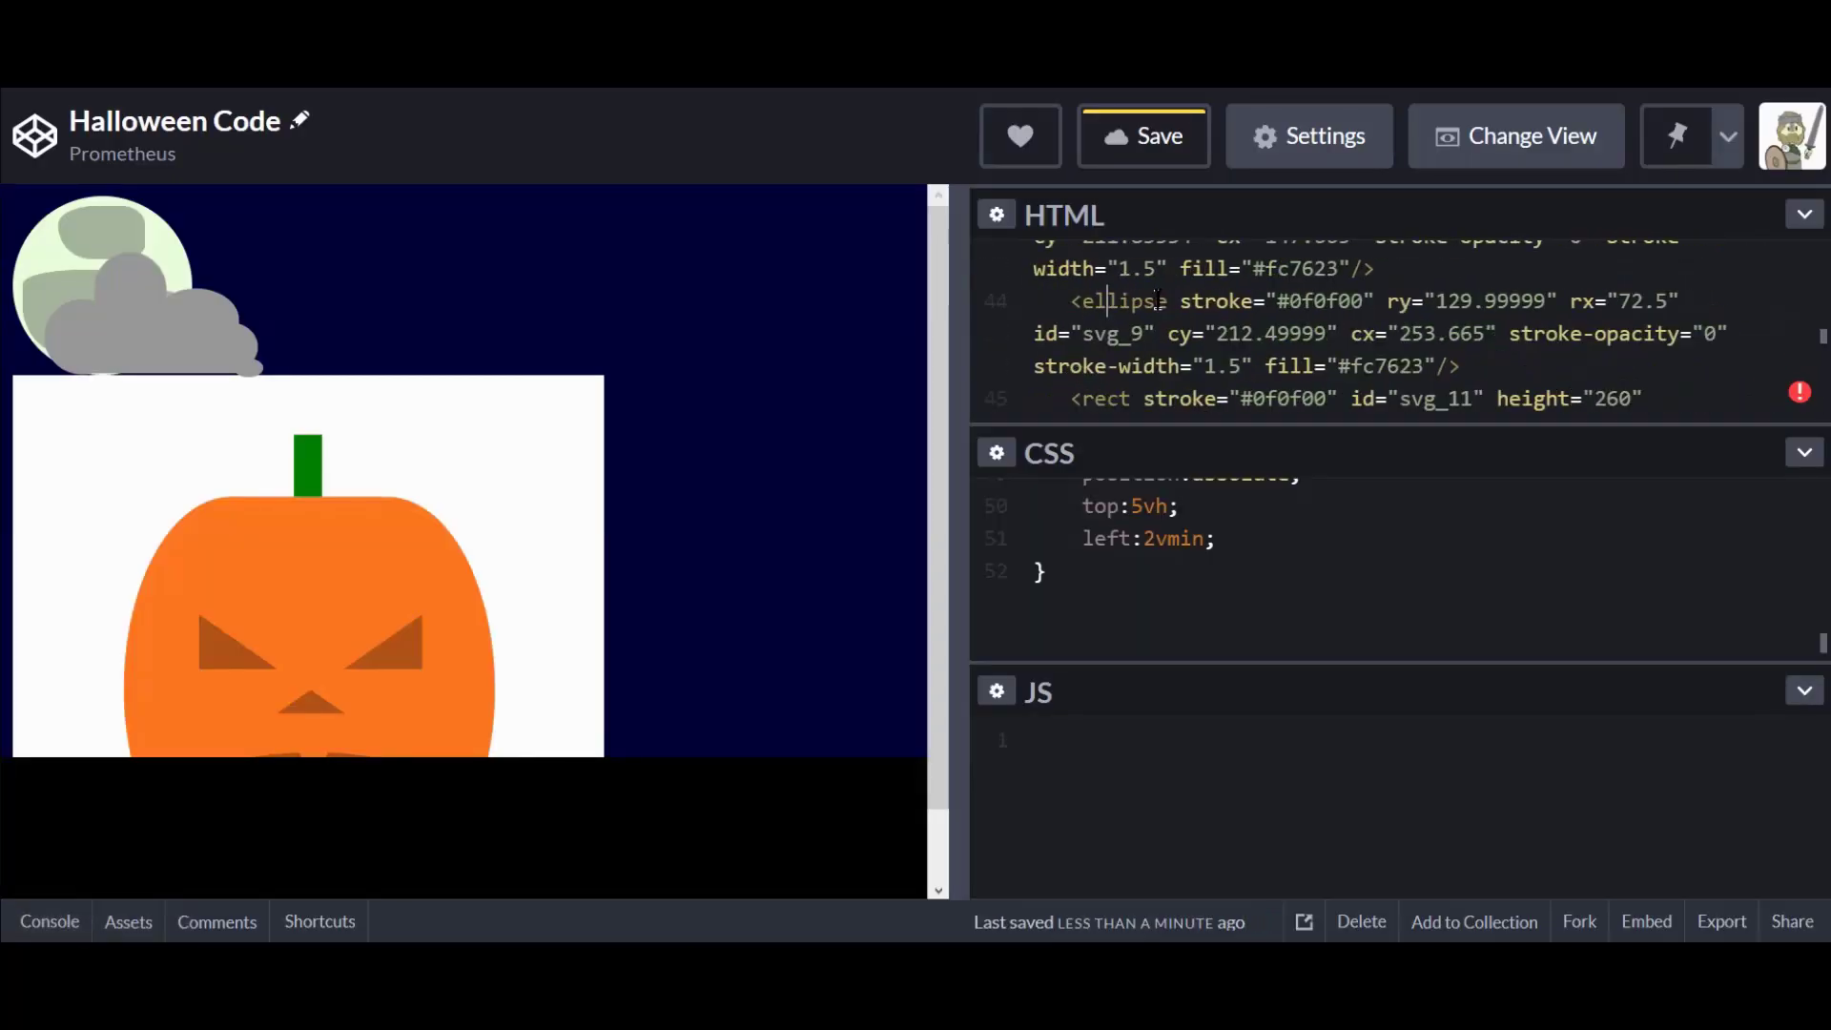
scroll(1347, 307, "up", 3)
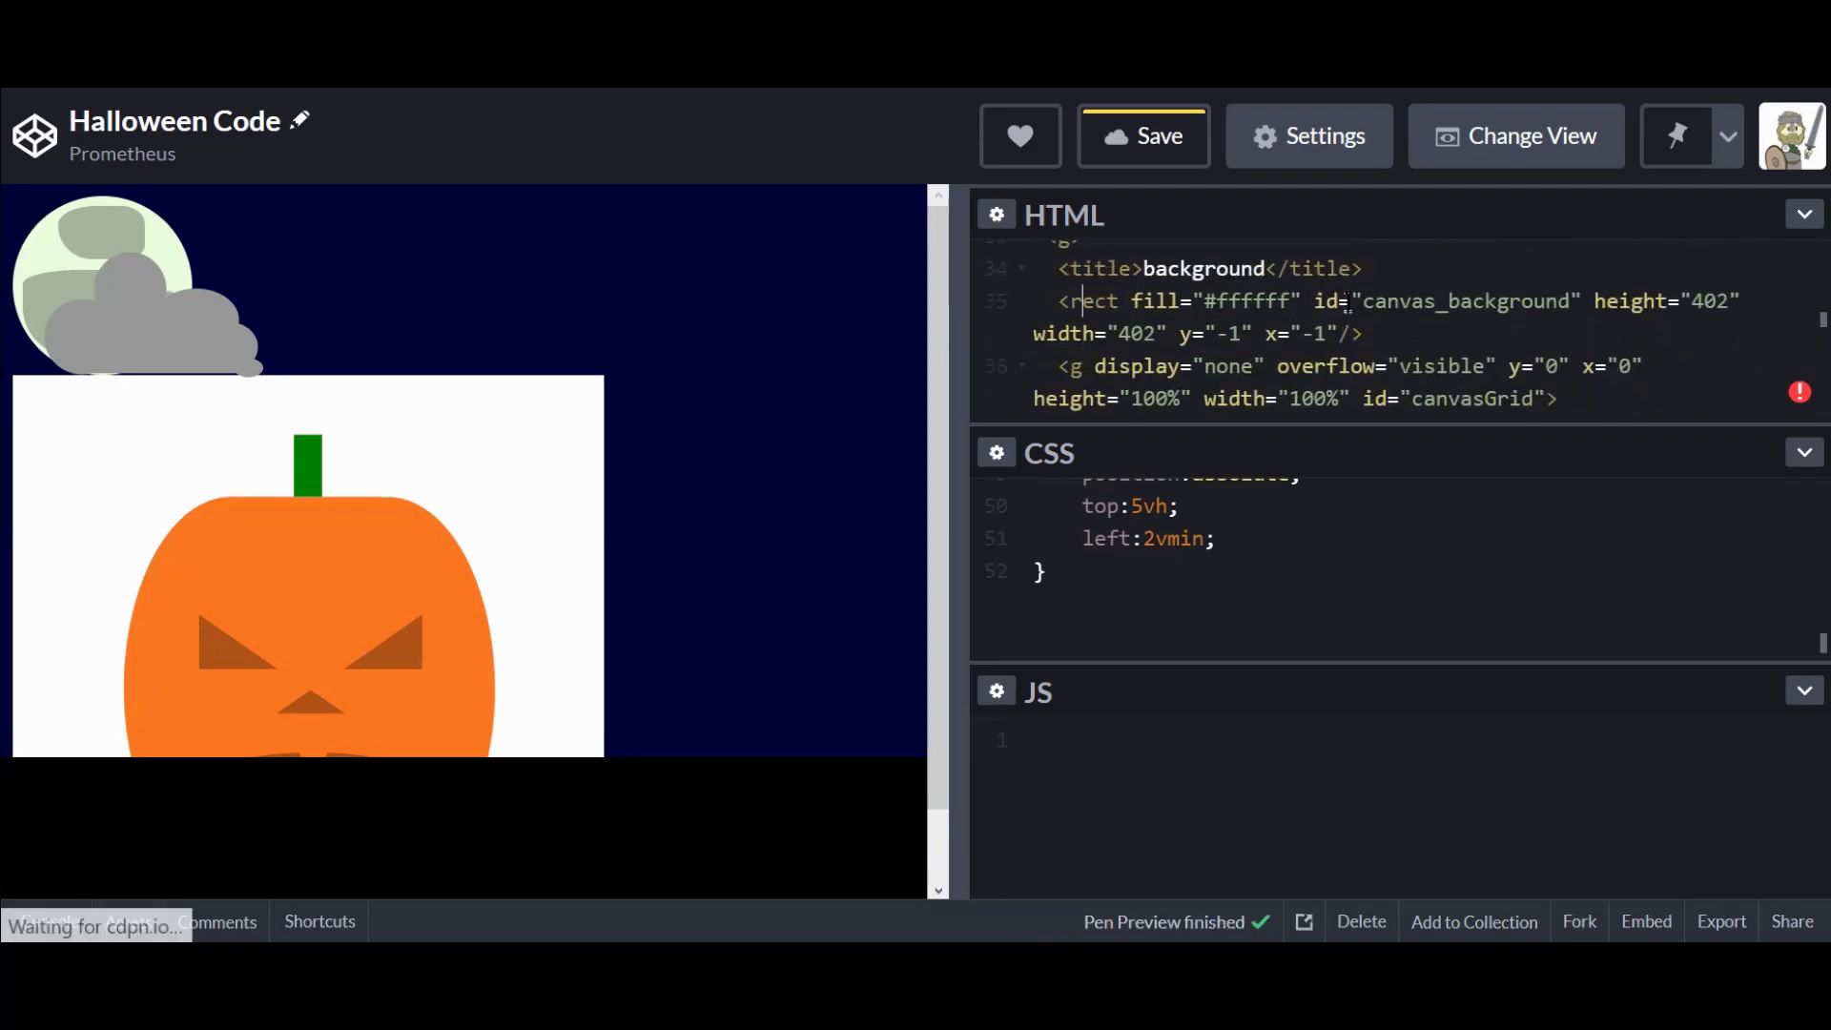
scroll(1347, 307, "down", 3)
scroll(1354, 310, "up", 3)
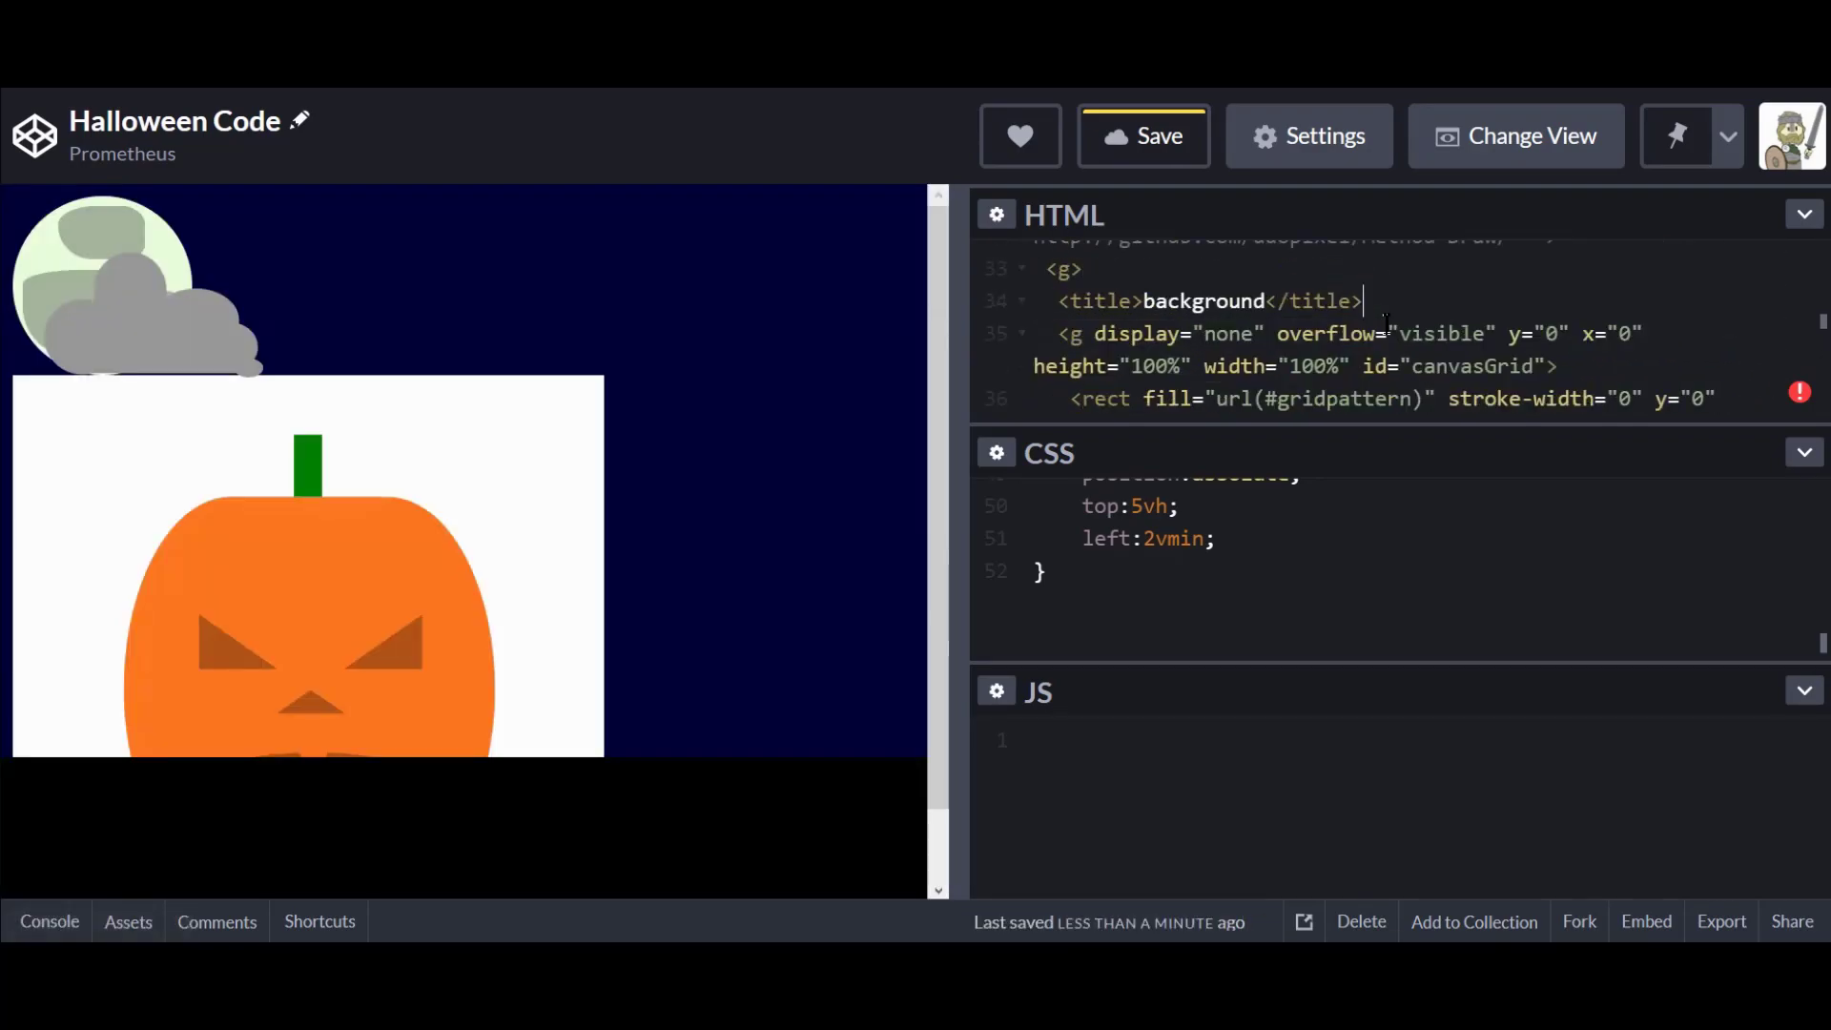
Delete the background title line from the pumpkin's SVG code in the HTML.
scroll(1373, 319, "down", 5)
key("Up")
key("Up")
key("Up")
key("Up")
key("Up")
key("Up")
key("Down")
key("Down")
key("Down")
key("Up")
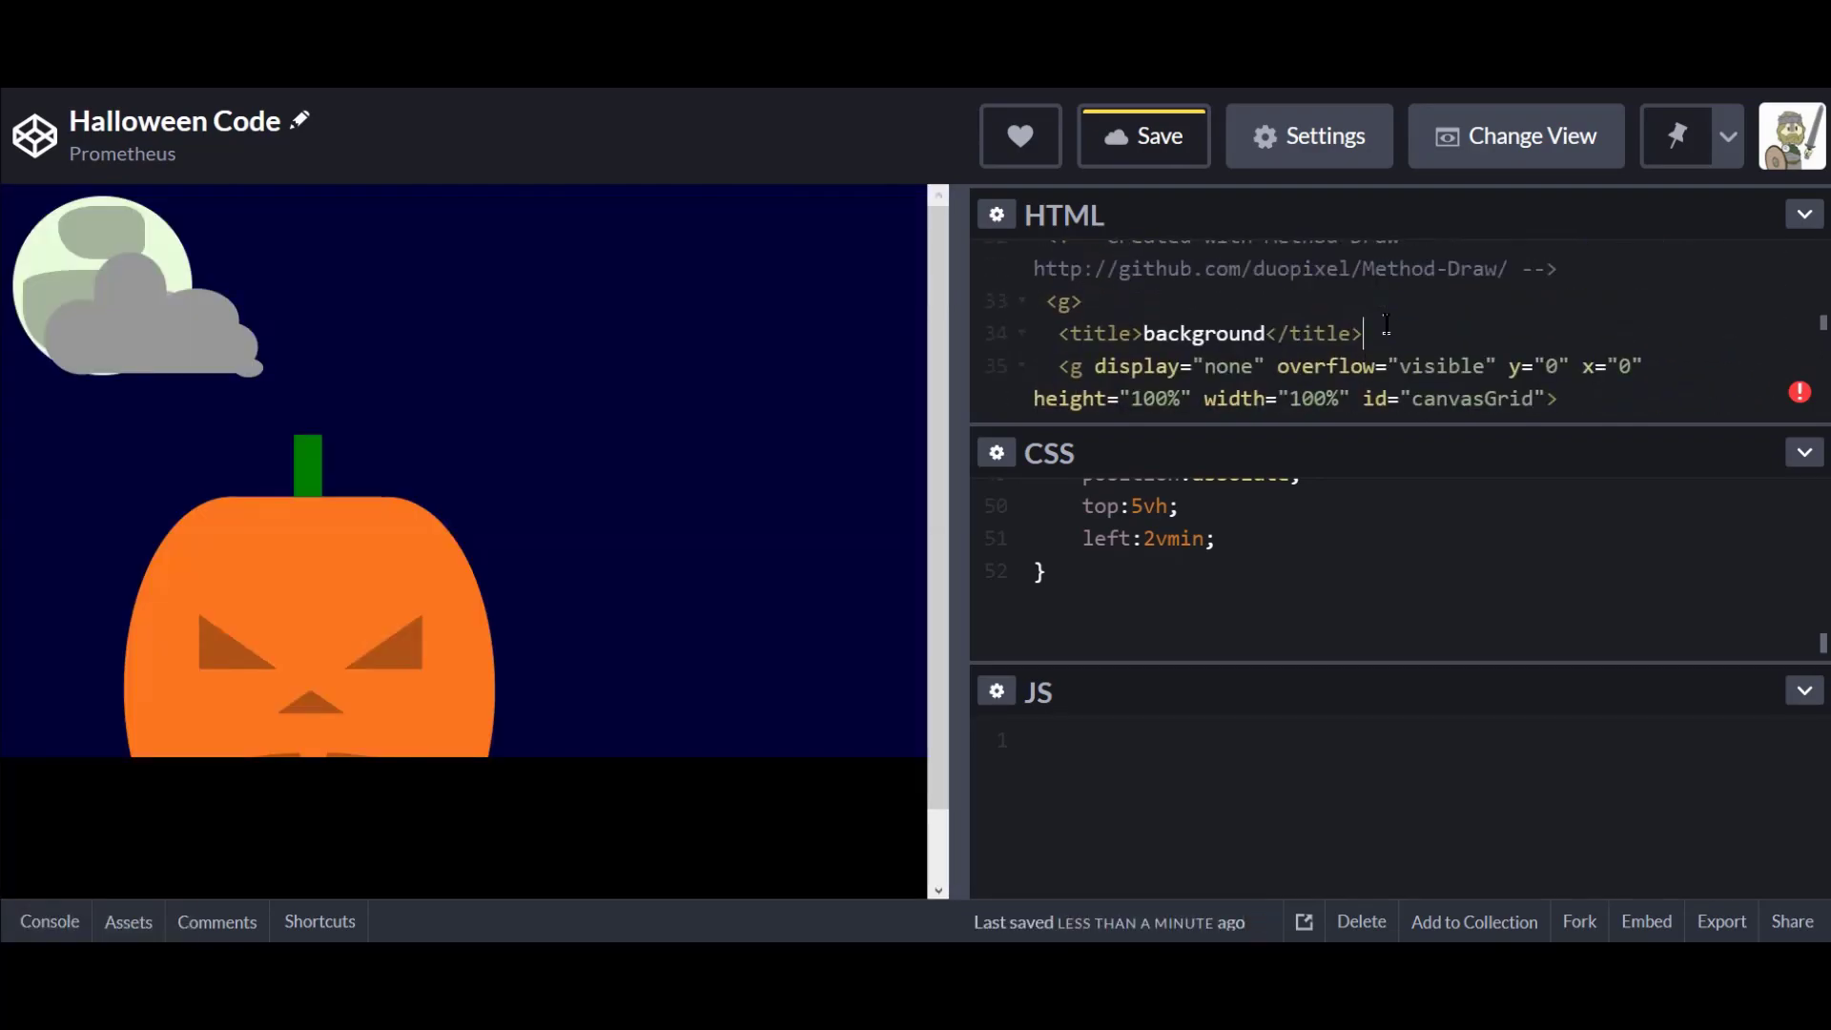
key("shift+Up")
key("BackSpace")
Delete the title line above the first ellipse in the cloud's SVG code.
key("Down")
key("Down")
key("Down")
key("Down")
key("Down")
key("Down")
key("Up")
key("Up")
key("Up")
key("Up")
key("Up")
key("Up")
key("Up")
key("Up")
key("Up")
key("Up")
key("Up")
key("Up")
key("Up")
key("Up")
key("Up")
key("Up")
key("Up")
key("Up")
key("Up")
key("Up")
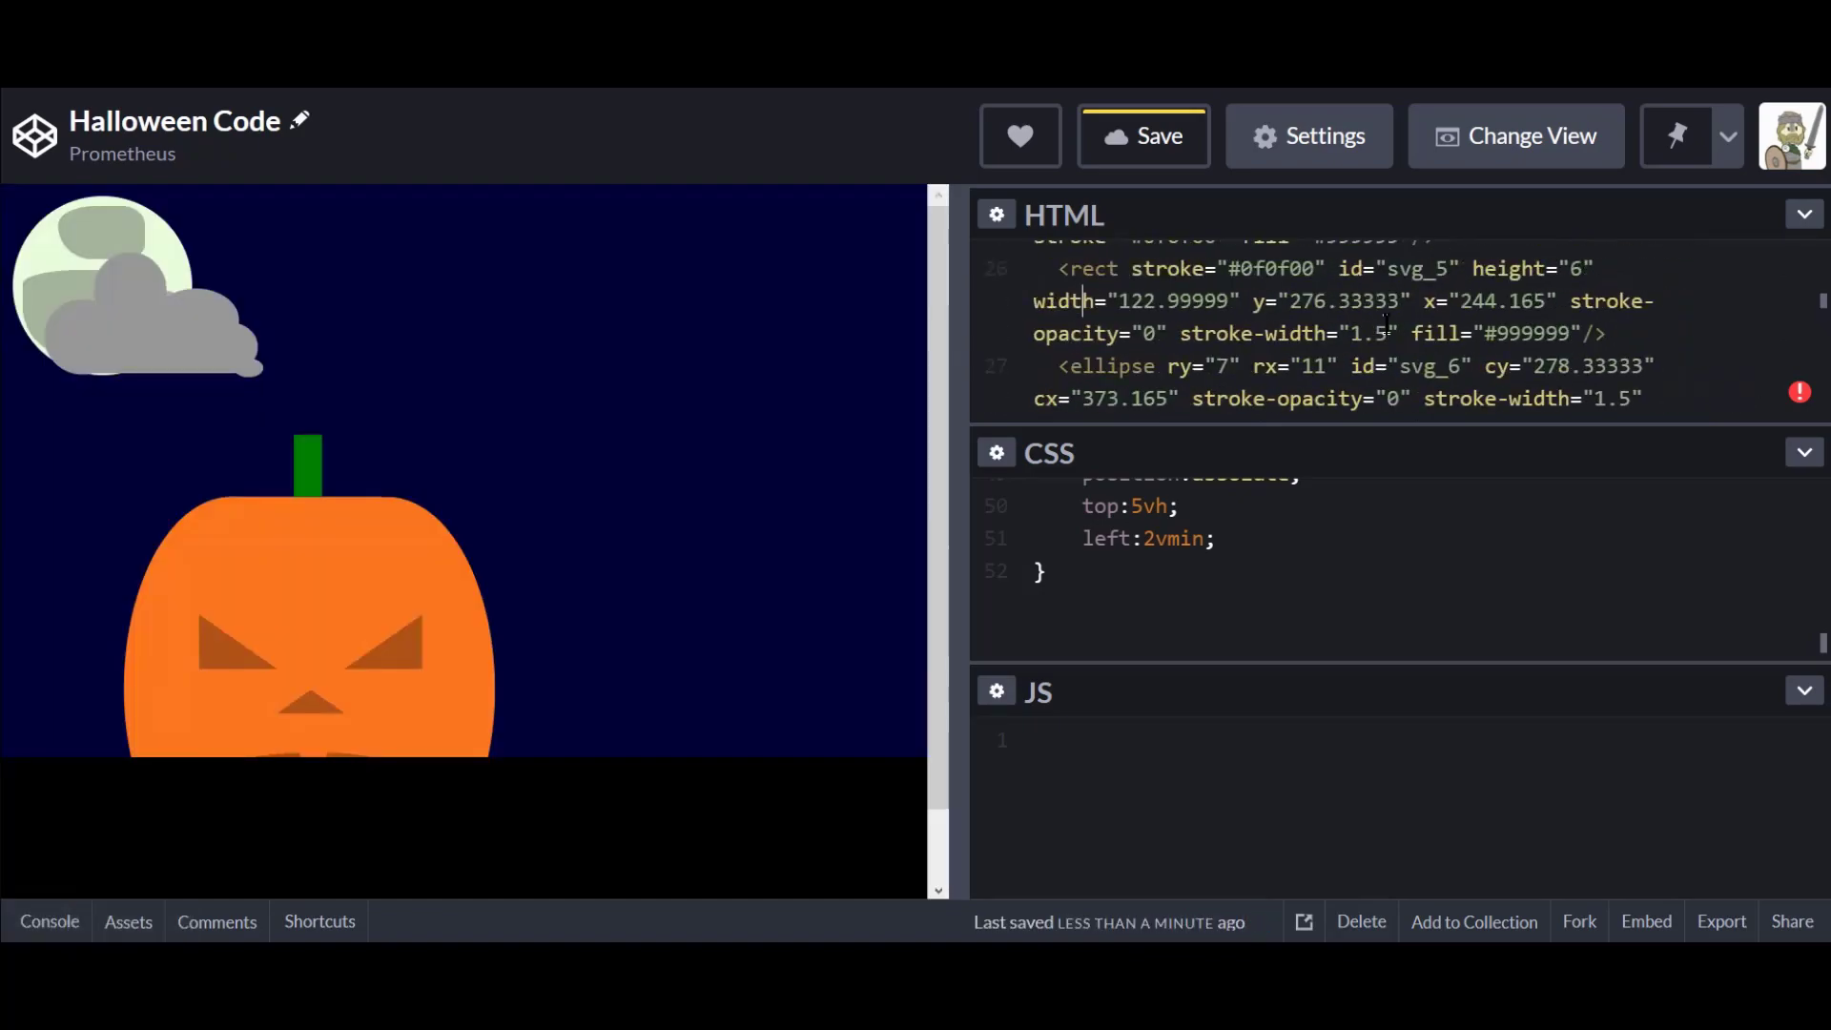
scroll(1385, 329, "up", 2)
left_click_drag(1380, 330, 1369, 302)
key("BackSpace")
Check the opening part of the cloud's SVG code for further unneeded elements.
key("Up")
key("Up")
key("Up")
key("Up")
key("Up")
key("Up")
key("Up")
key("Up")
key("Up")
key("Up")
key("Up")
key("Up")
key("Up")
key("Up")
key("Up")
key("Up")
key("Up")
key("Up")
key("Up")
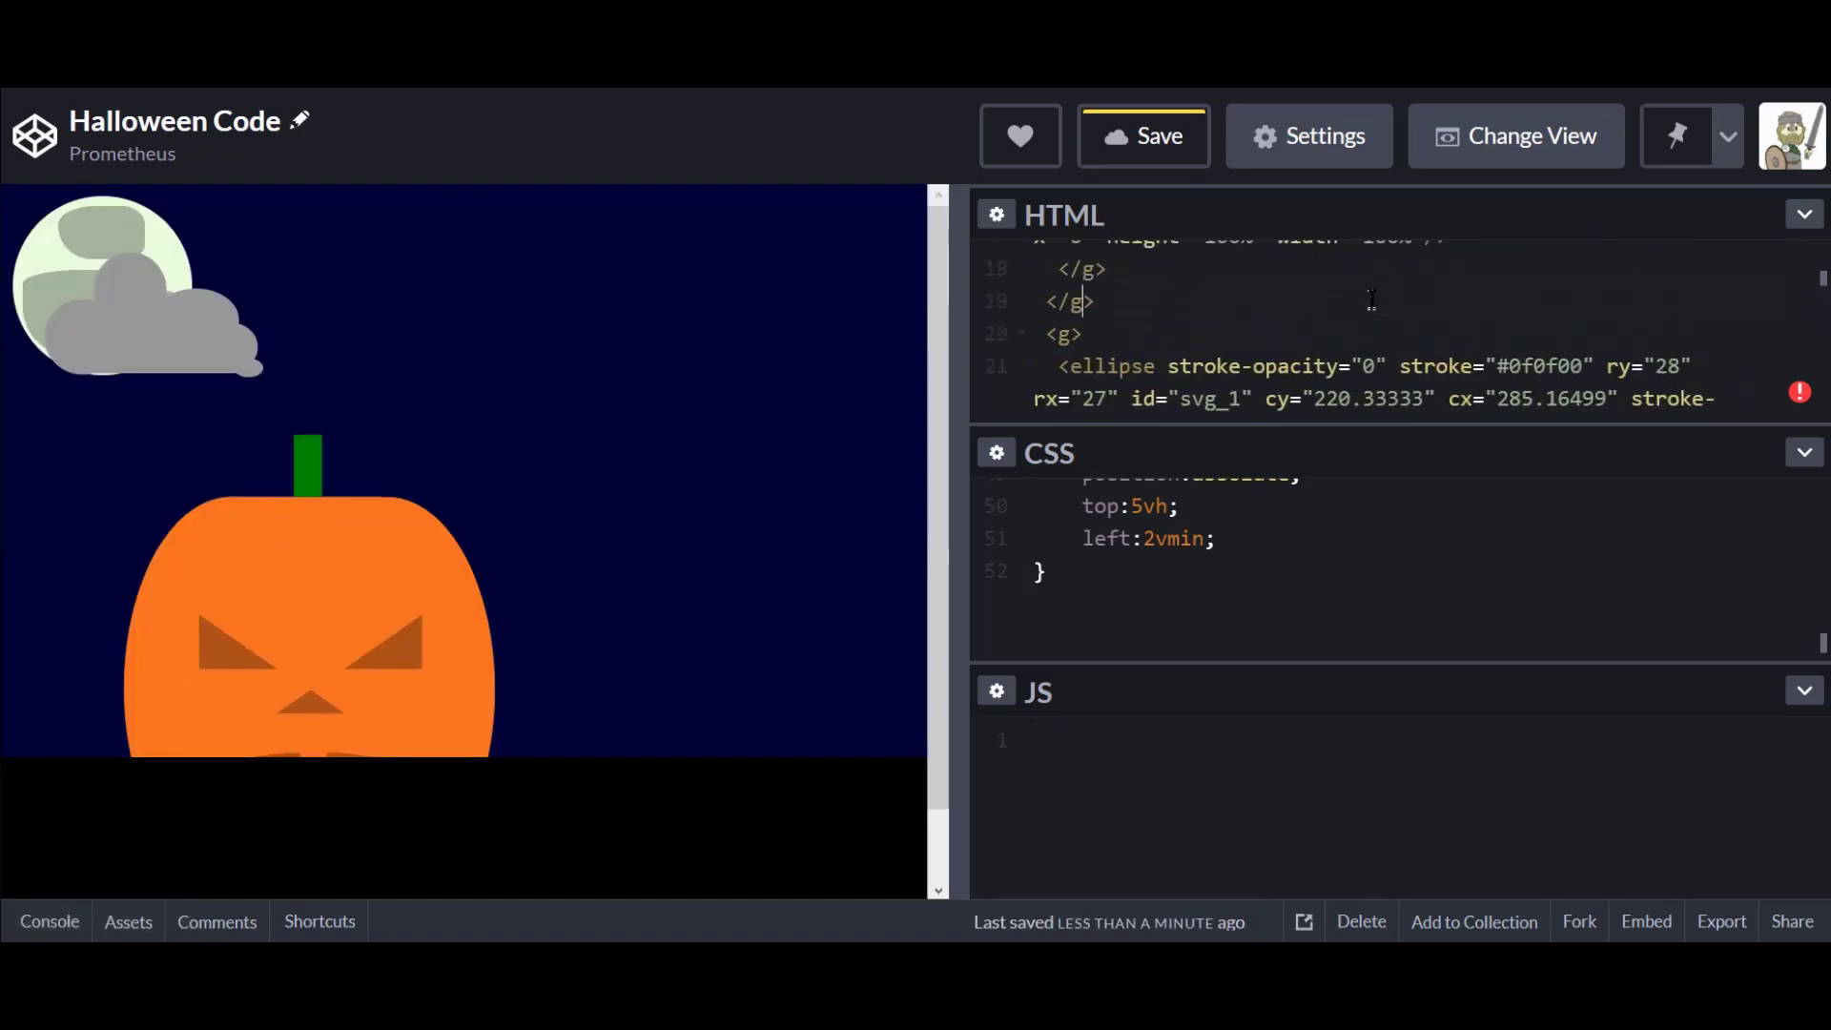
Add id="pumpkin" to the opening svg tag of the pumpkin drawing.
key("Down")
key("Down")
key("Down")
key("Down")
key("Down")
key("Down")
key("Down")
key("Down")
key("Down")
key("Down")
key("Down")
key("Down")
key("Down")
key("Down")
key("Down")
key("Down")
key("Down")
key("Down")
key("Down")
key("Down")
scroll(1370, 299, "down", 2)
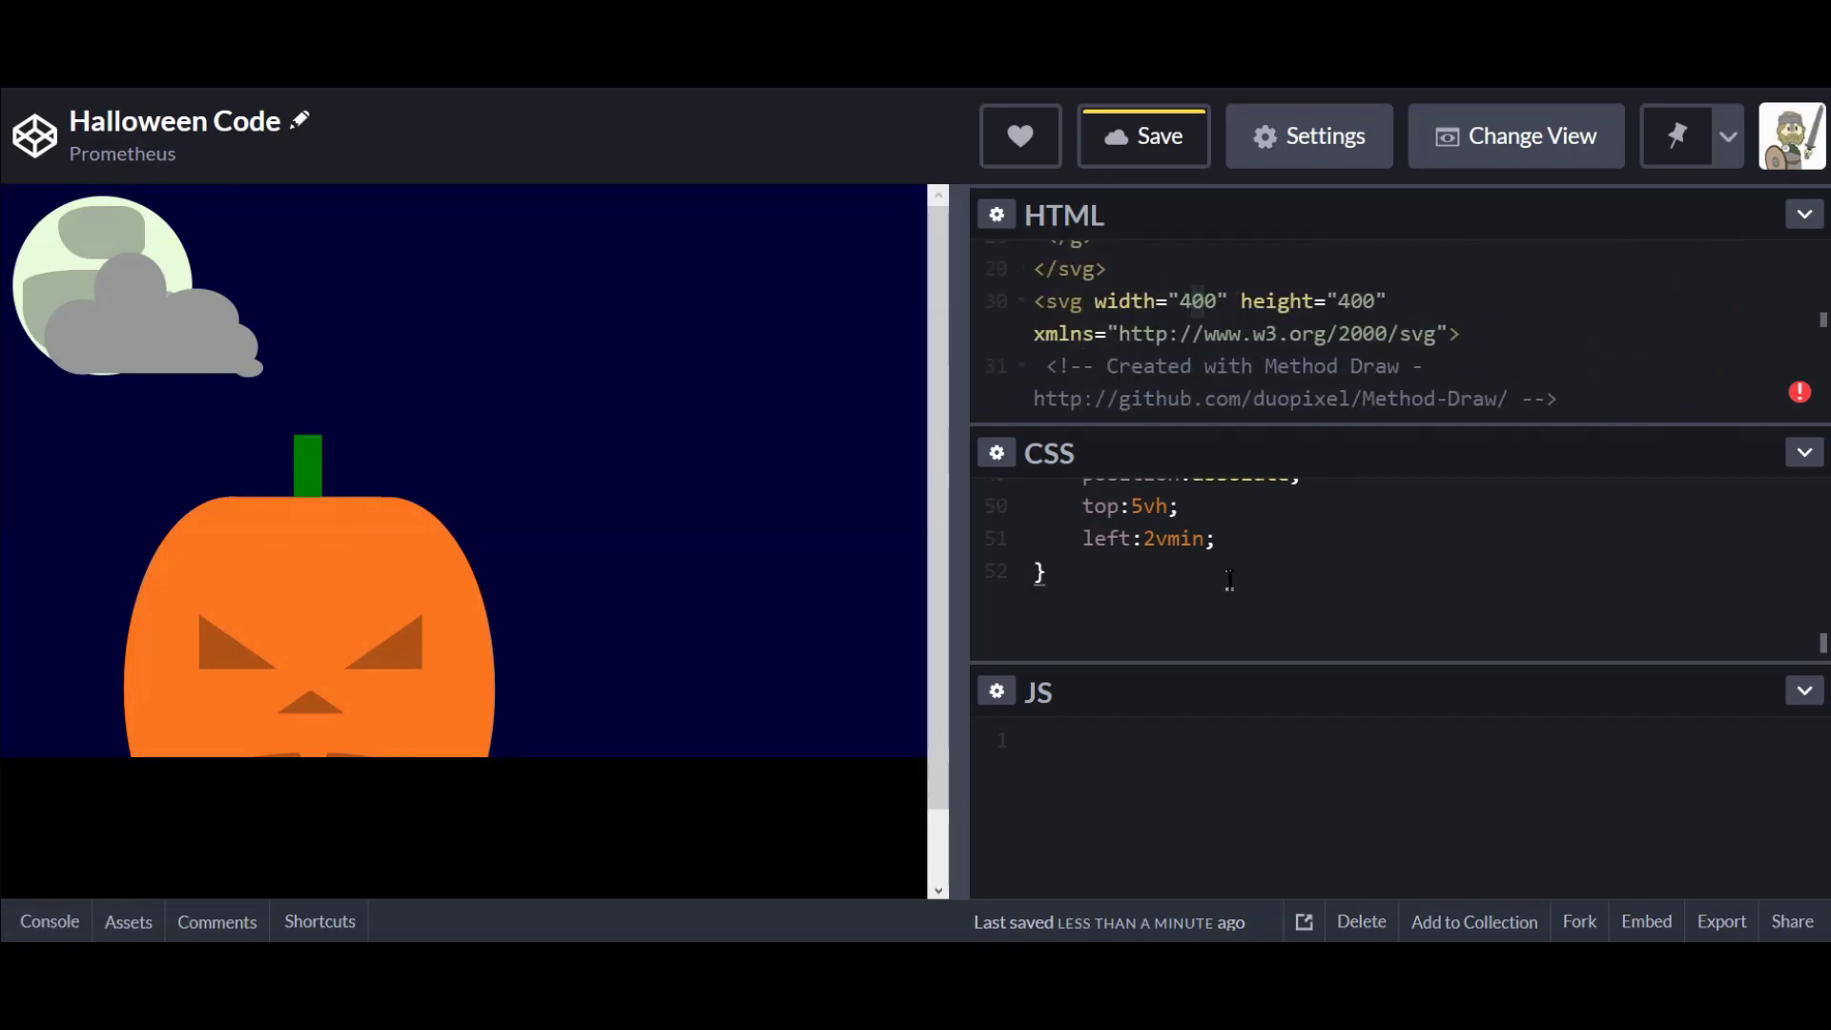
left_click(1403, 303)
type("id")
type("=\"pumpkin\"")
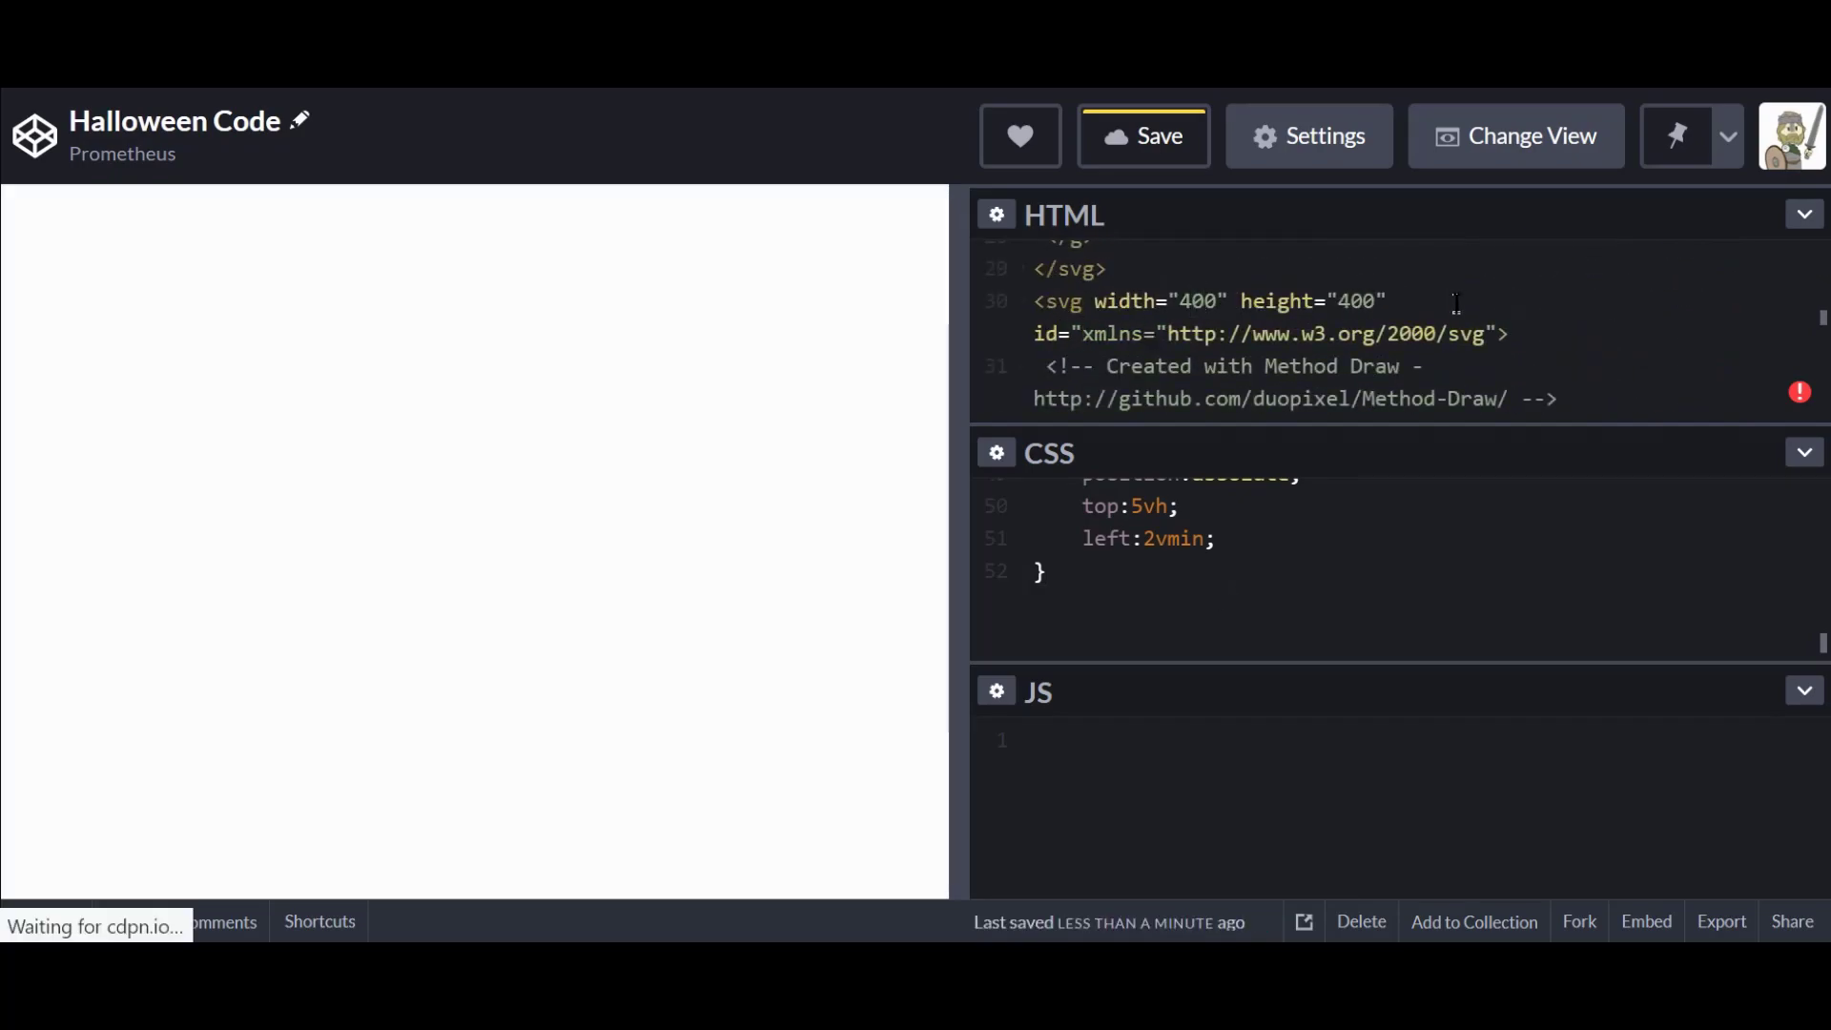
Add a #pumpkin CSS rule with height and width of 30vmin and absolute positioning.
left_click(1210, 646)
key("Return")
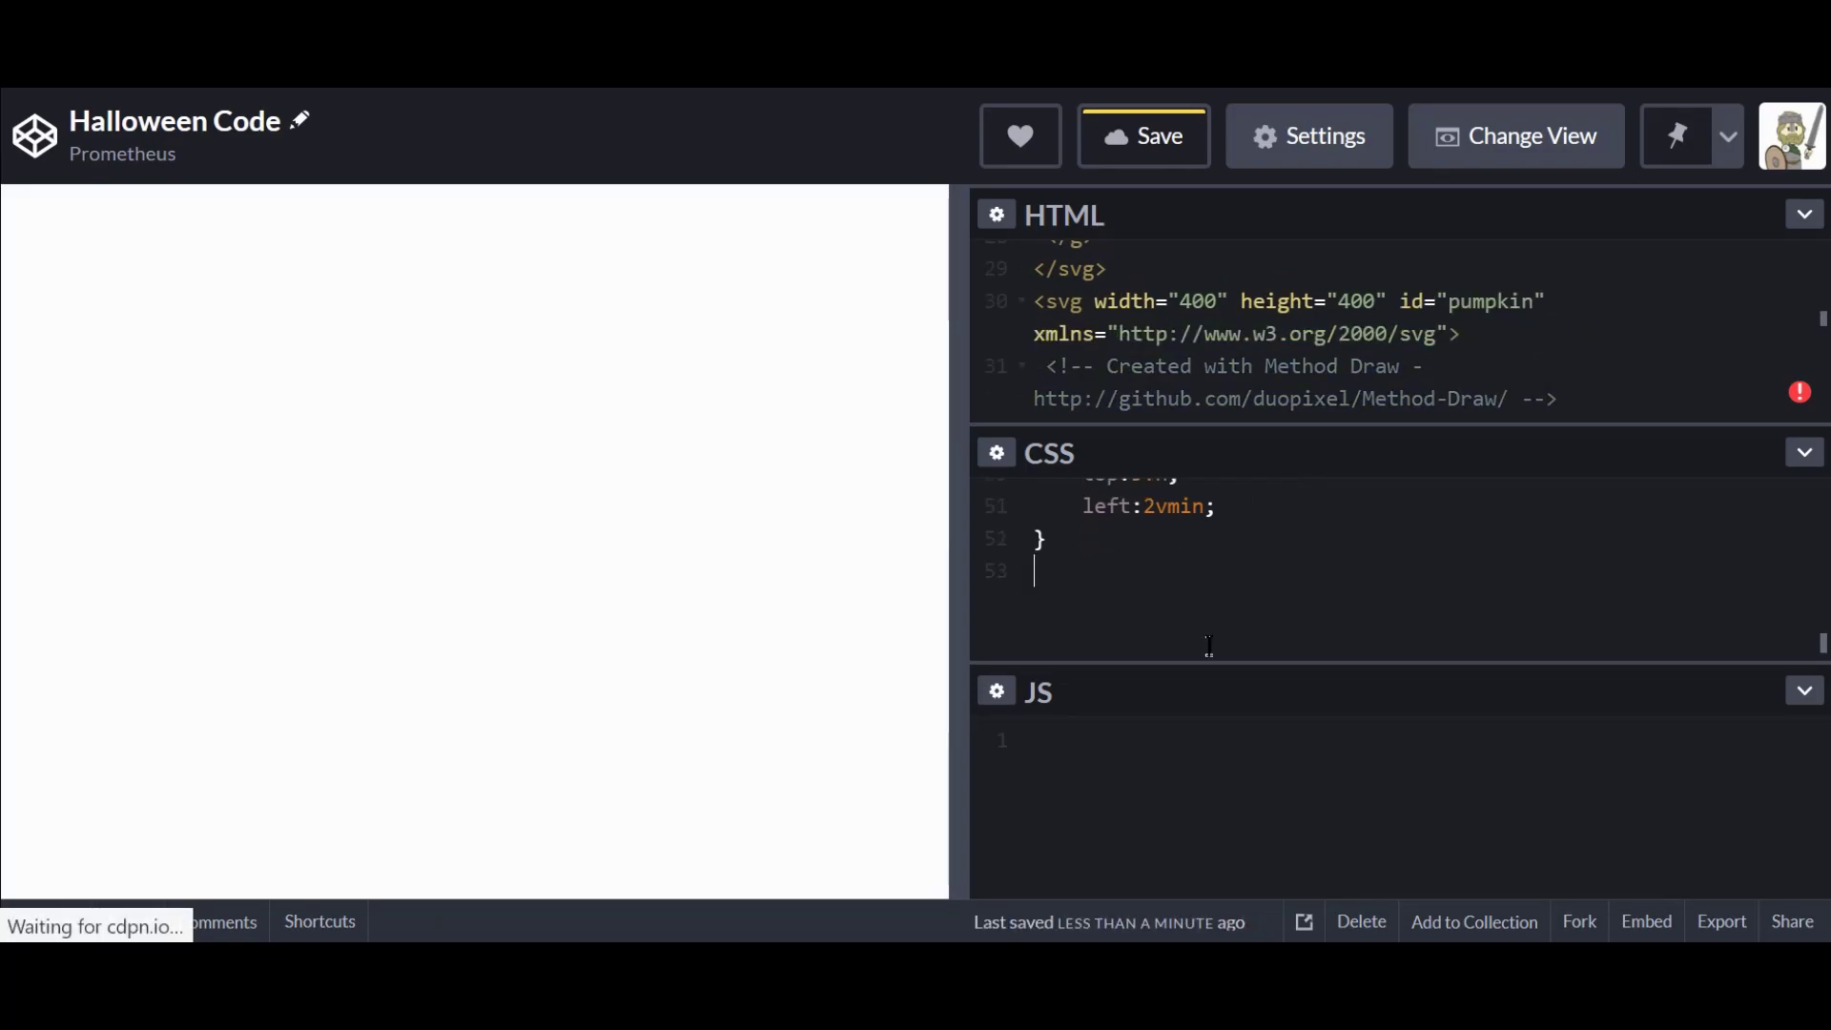
type("#pumpkin{")
key("Return")
type("height:30vmin;")
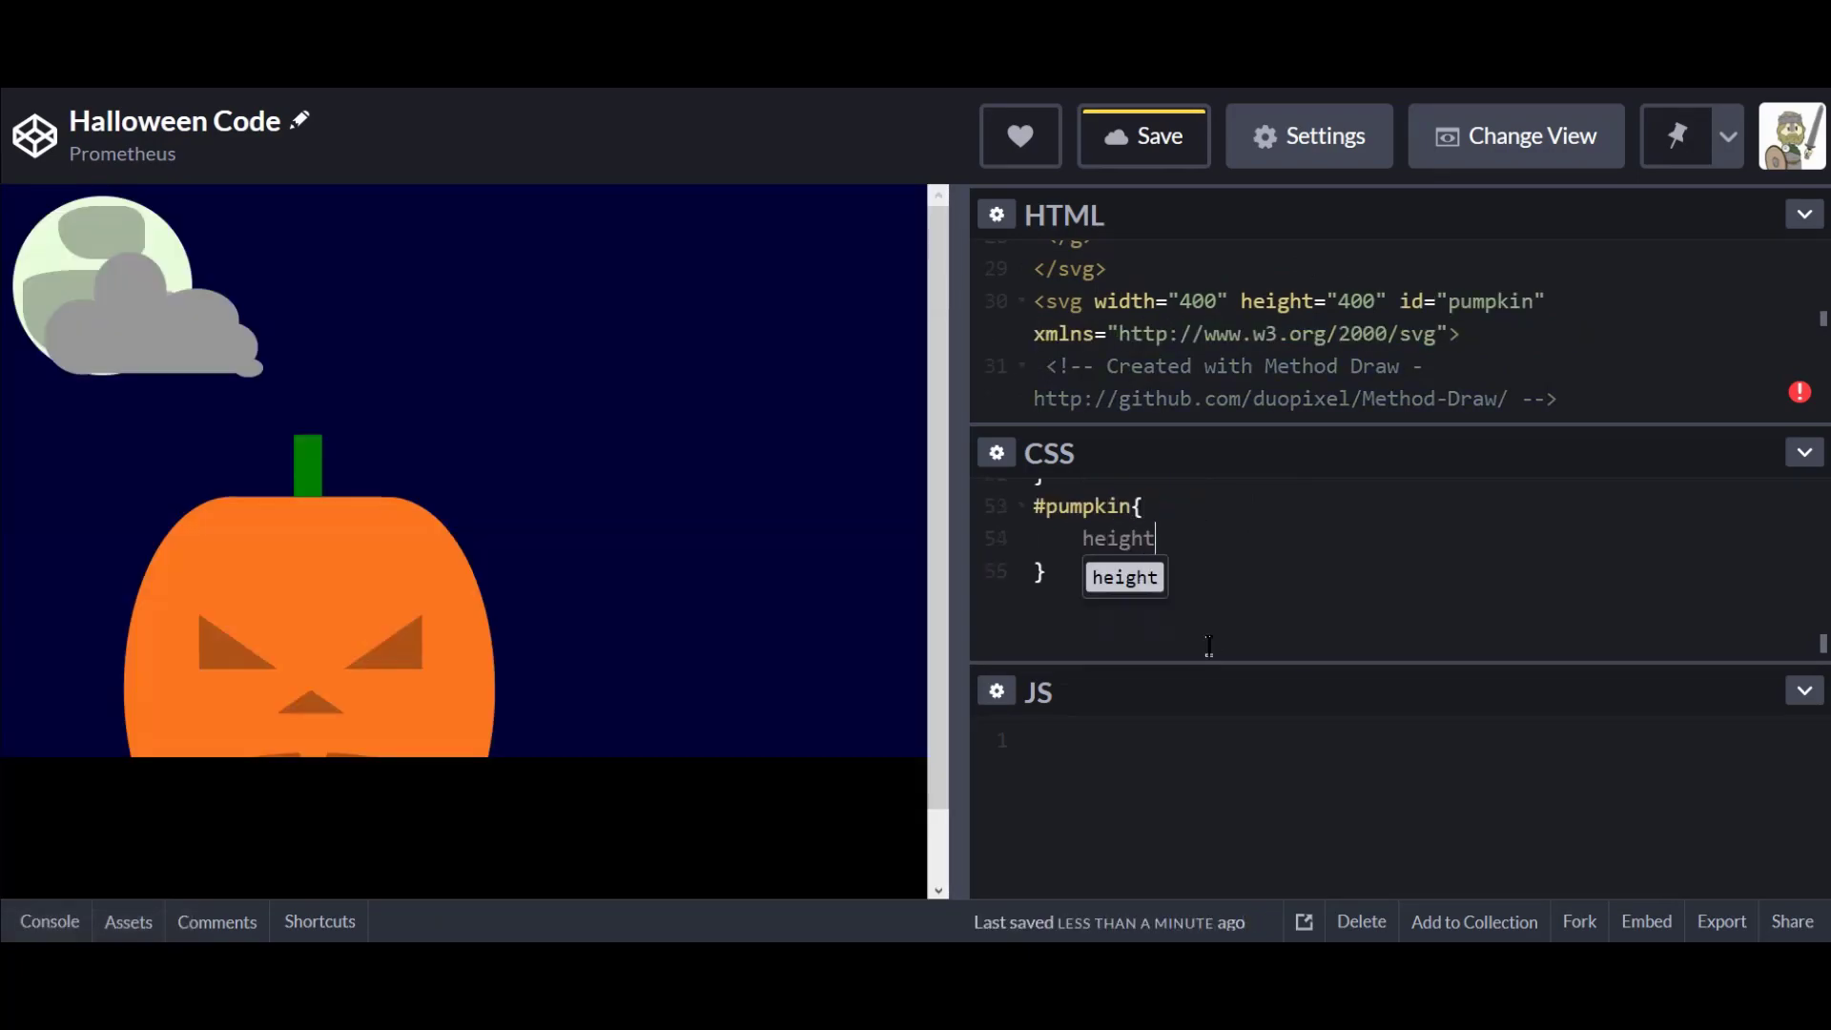
key("Return")
type("width:30vmin;")
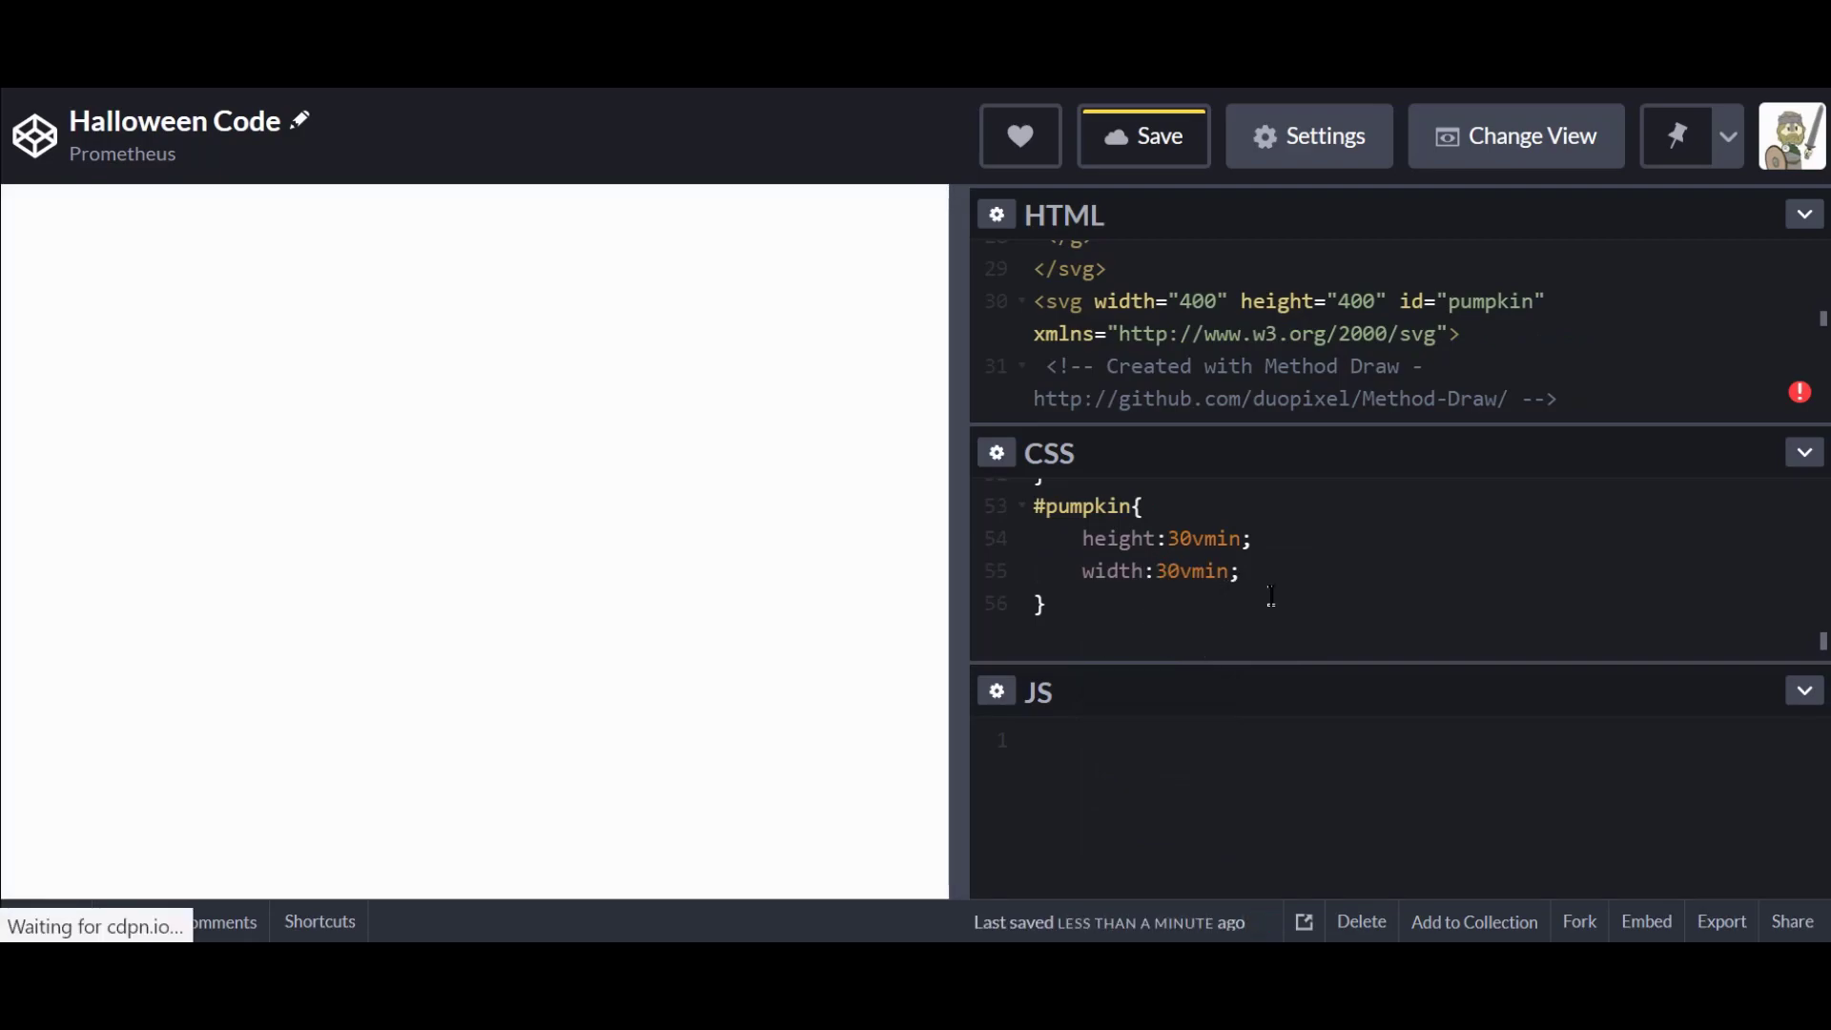
left_click(1271, 596)
left_click(1286, 540)
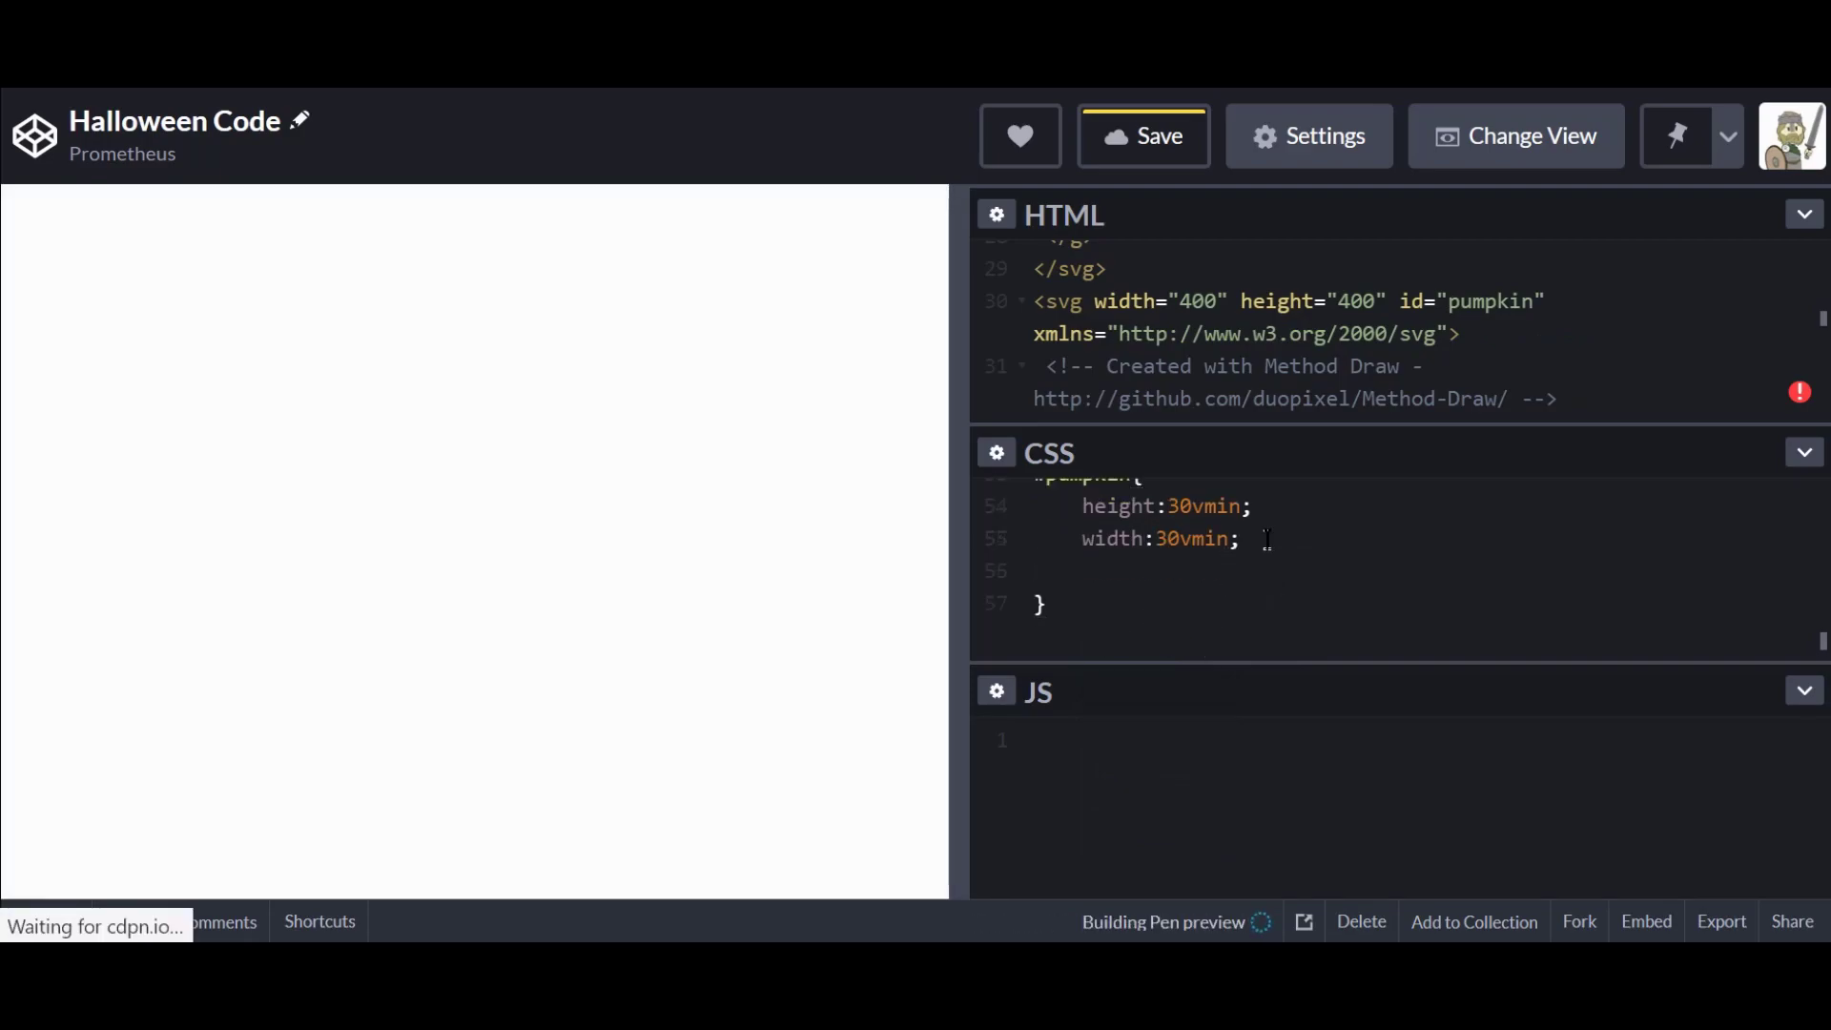
type("position:absolute;")
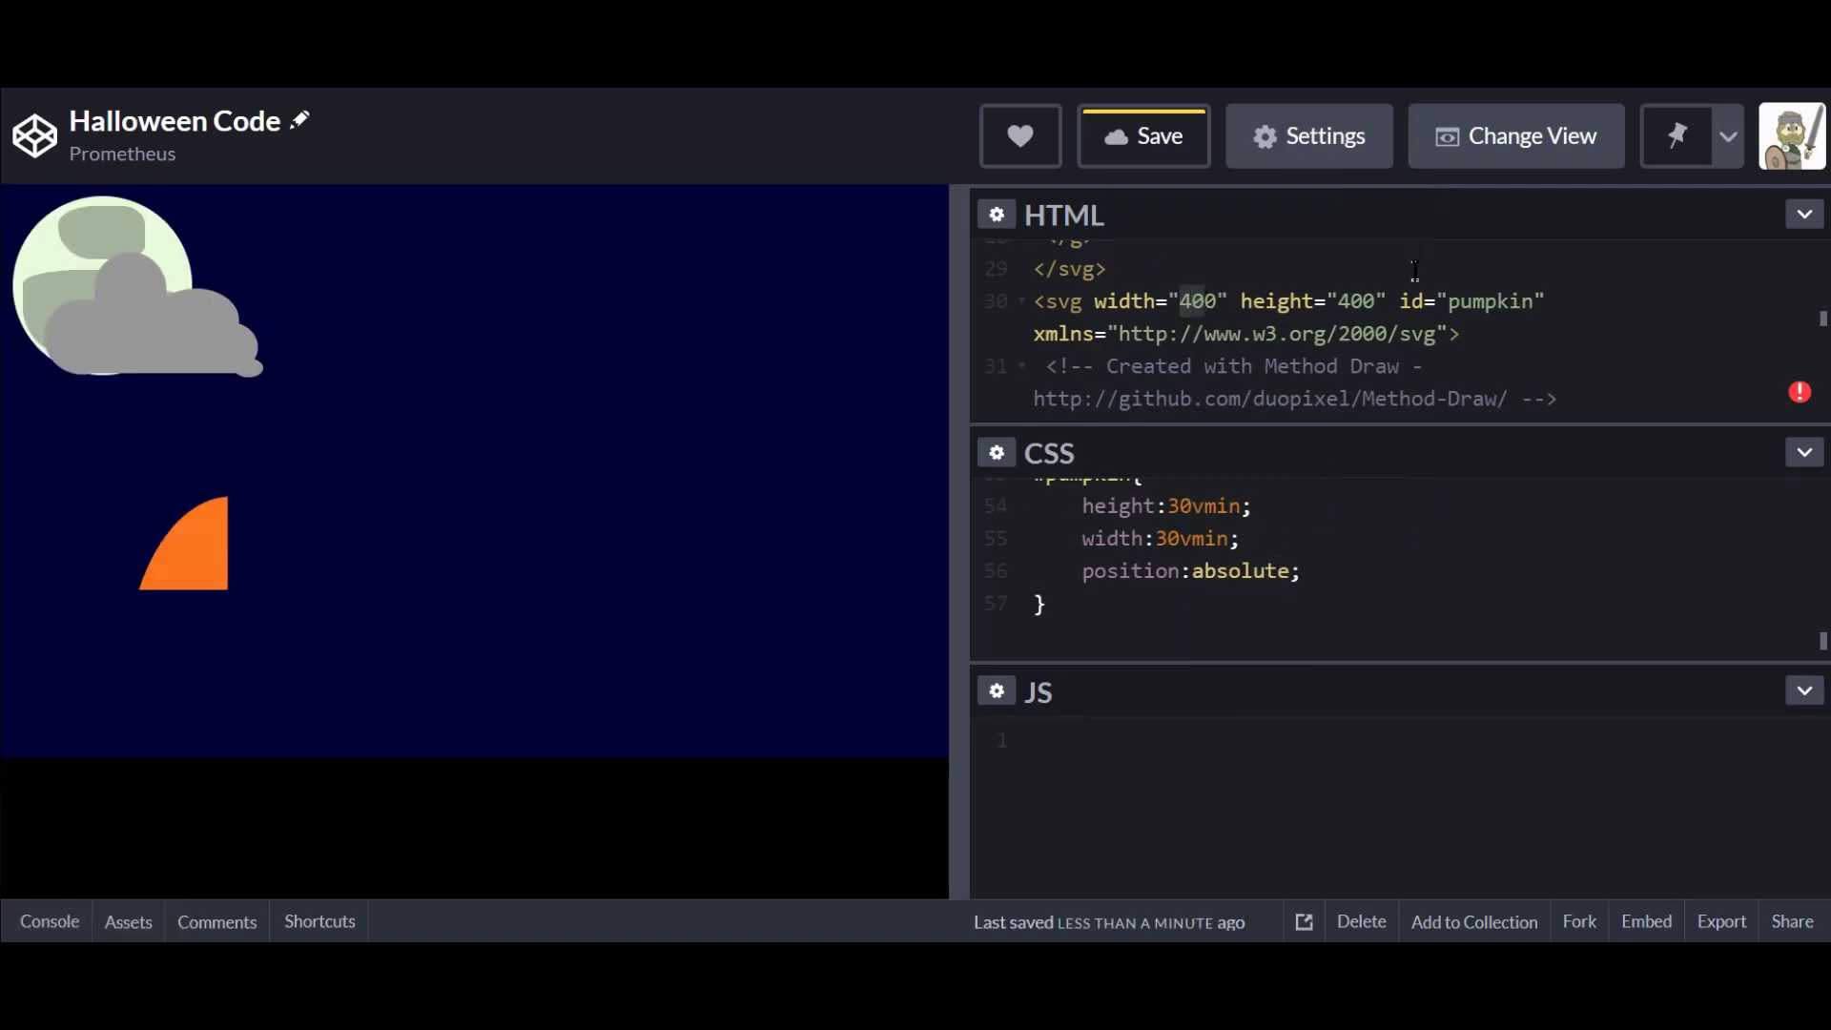
Try a height of 100 in the pumpkin's opening svg tag.
left_click_drag(1387, 300, 1302, 297)
key("Right")
key("Right")
key("Right")
key("Right")
key("Right")
key("Right")
key("Right")
key("Right")
key("Right")
key("Right")
key("Right")
key("Right")
key("Right")
key("BackSpace")
type("1")
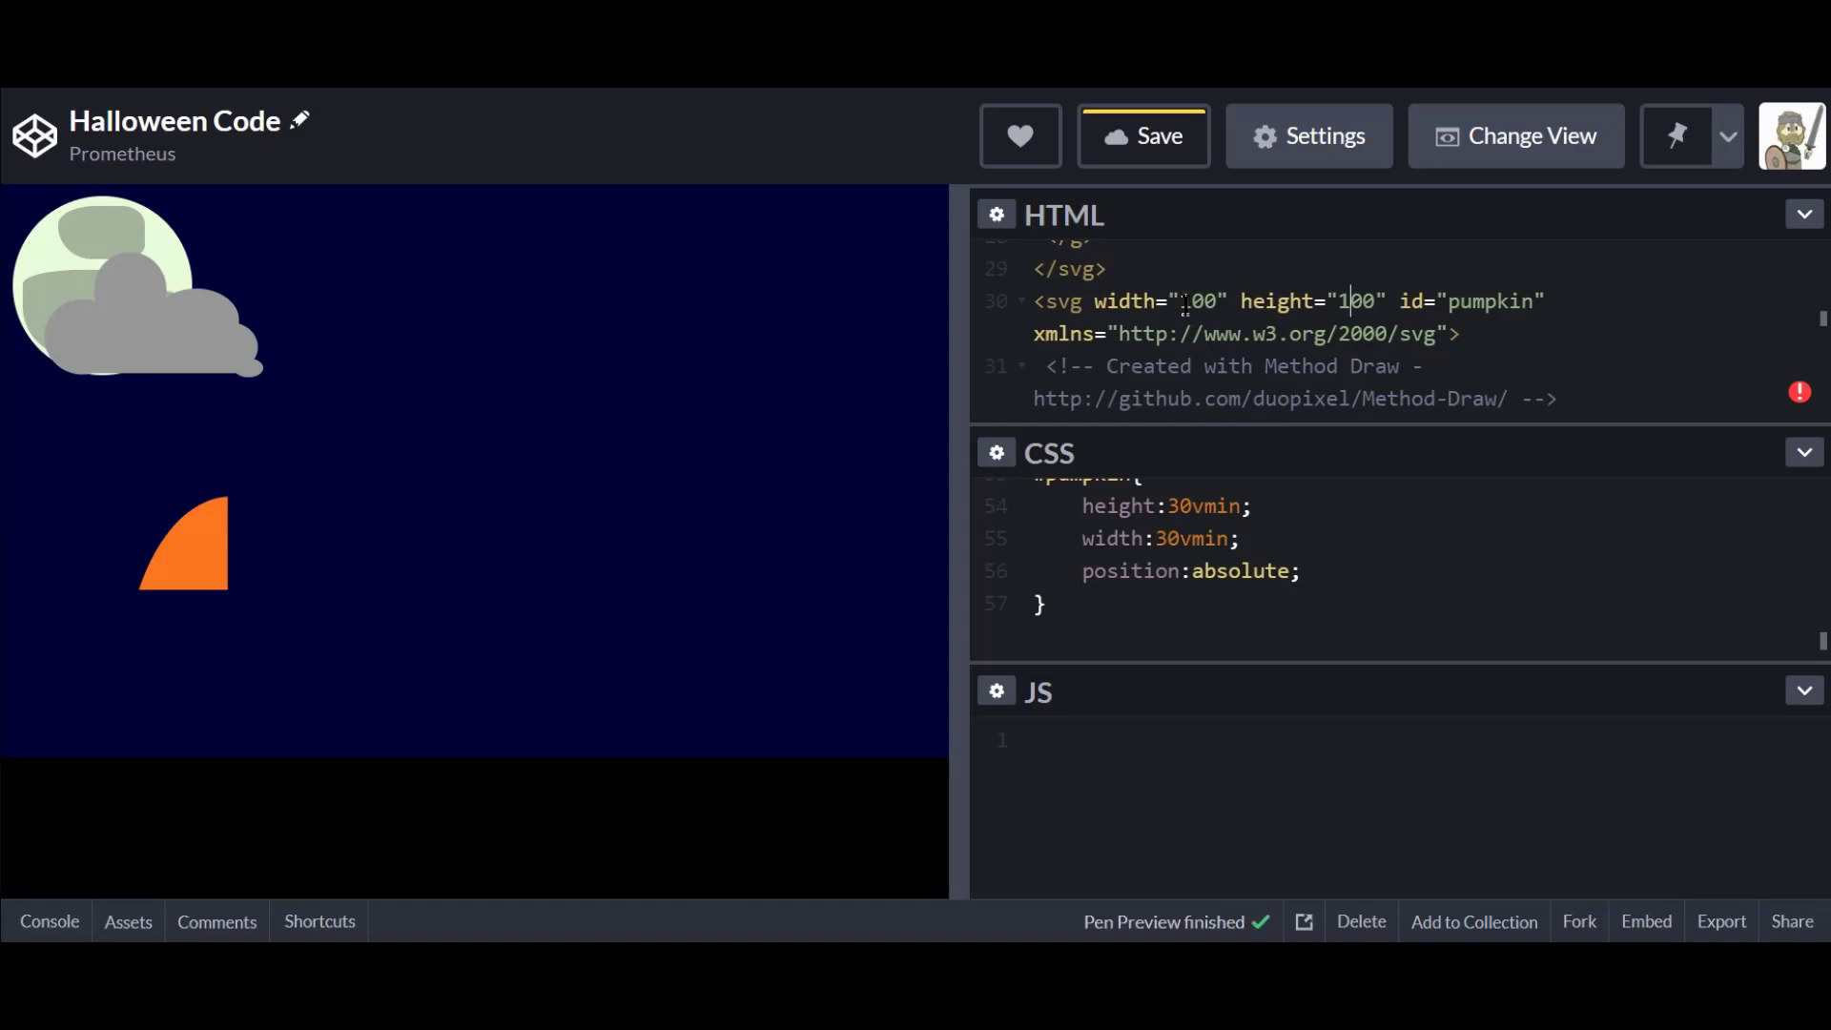
Replace the width and height attributes in the pumpkin's svg tag with viewbox="0 0 400 400".
left_click_drag(1388, 301, 1168, 300)
type("viewbox=\"0 0 400 400")
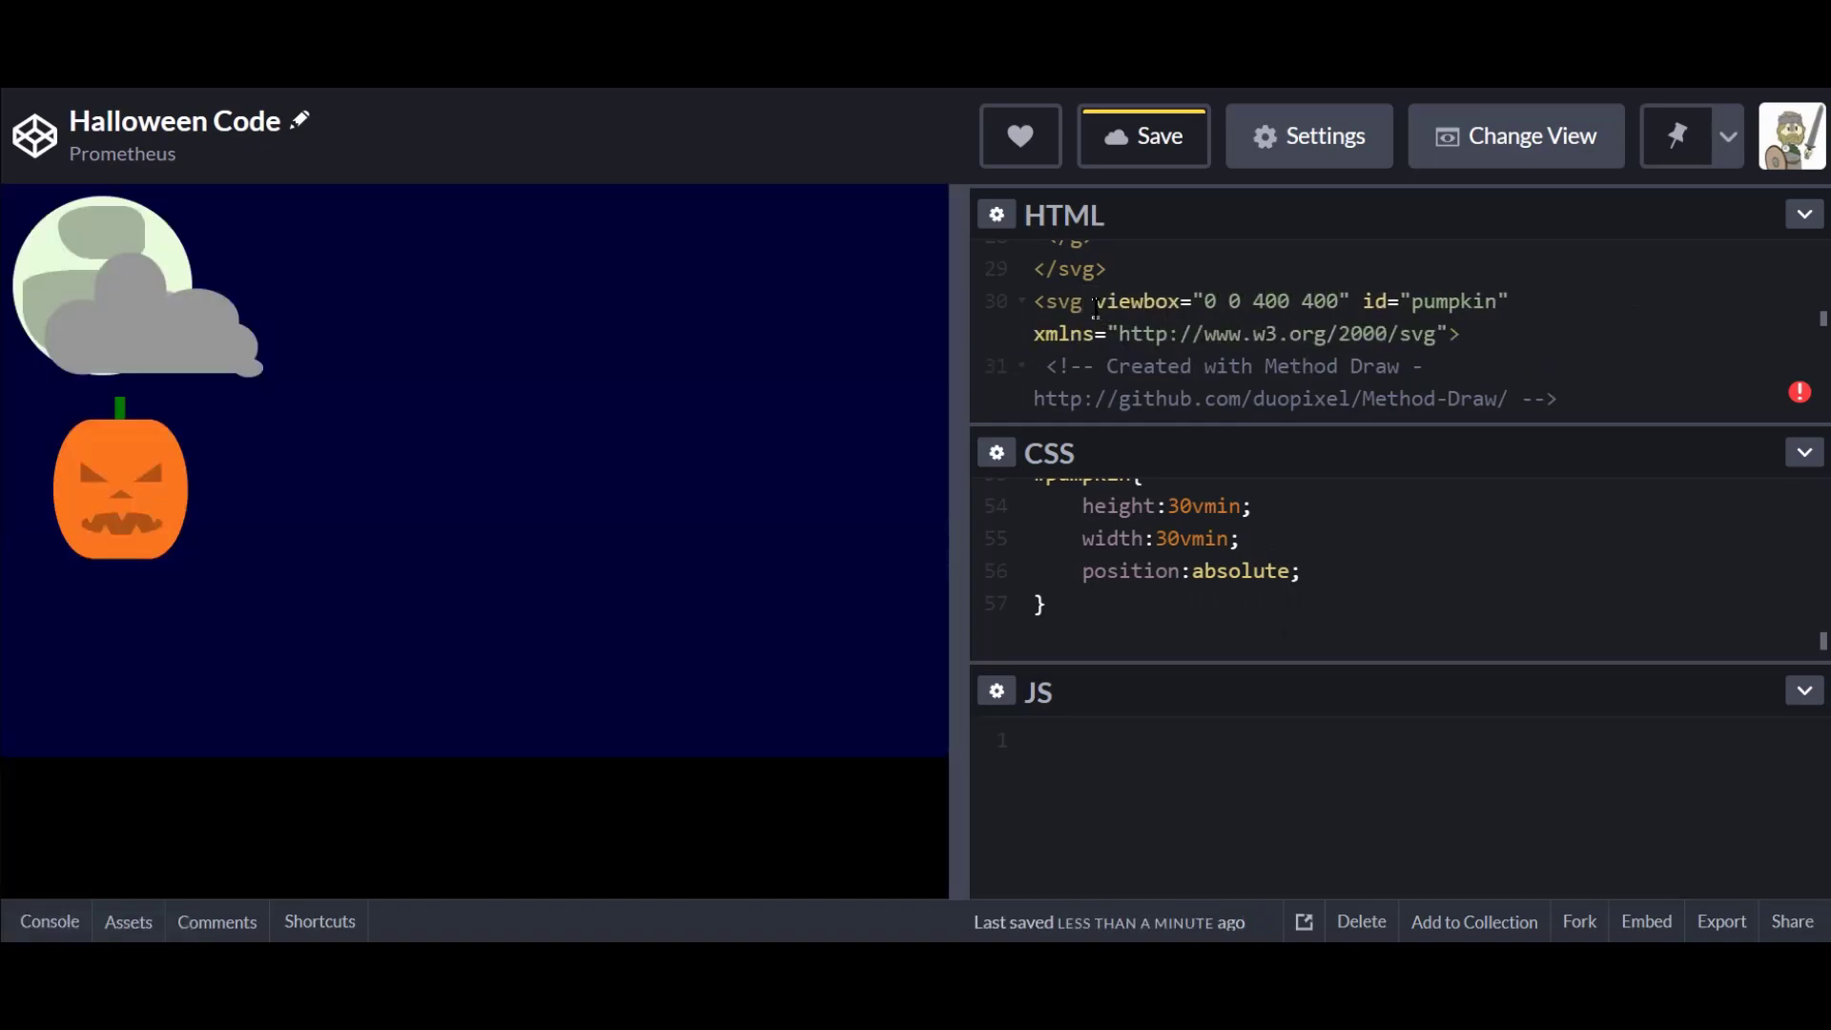
Add a 1px solid border and bottom:calc(30vh + 3vmin) to the #pumpkin rule.
key("Return")
type("border:1px solid;")
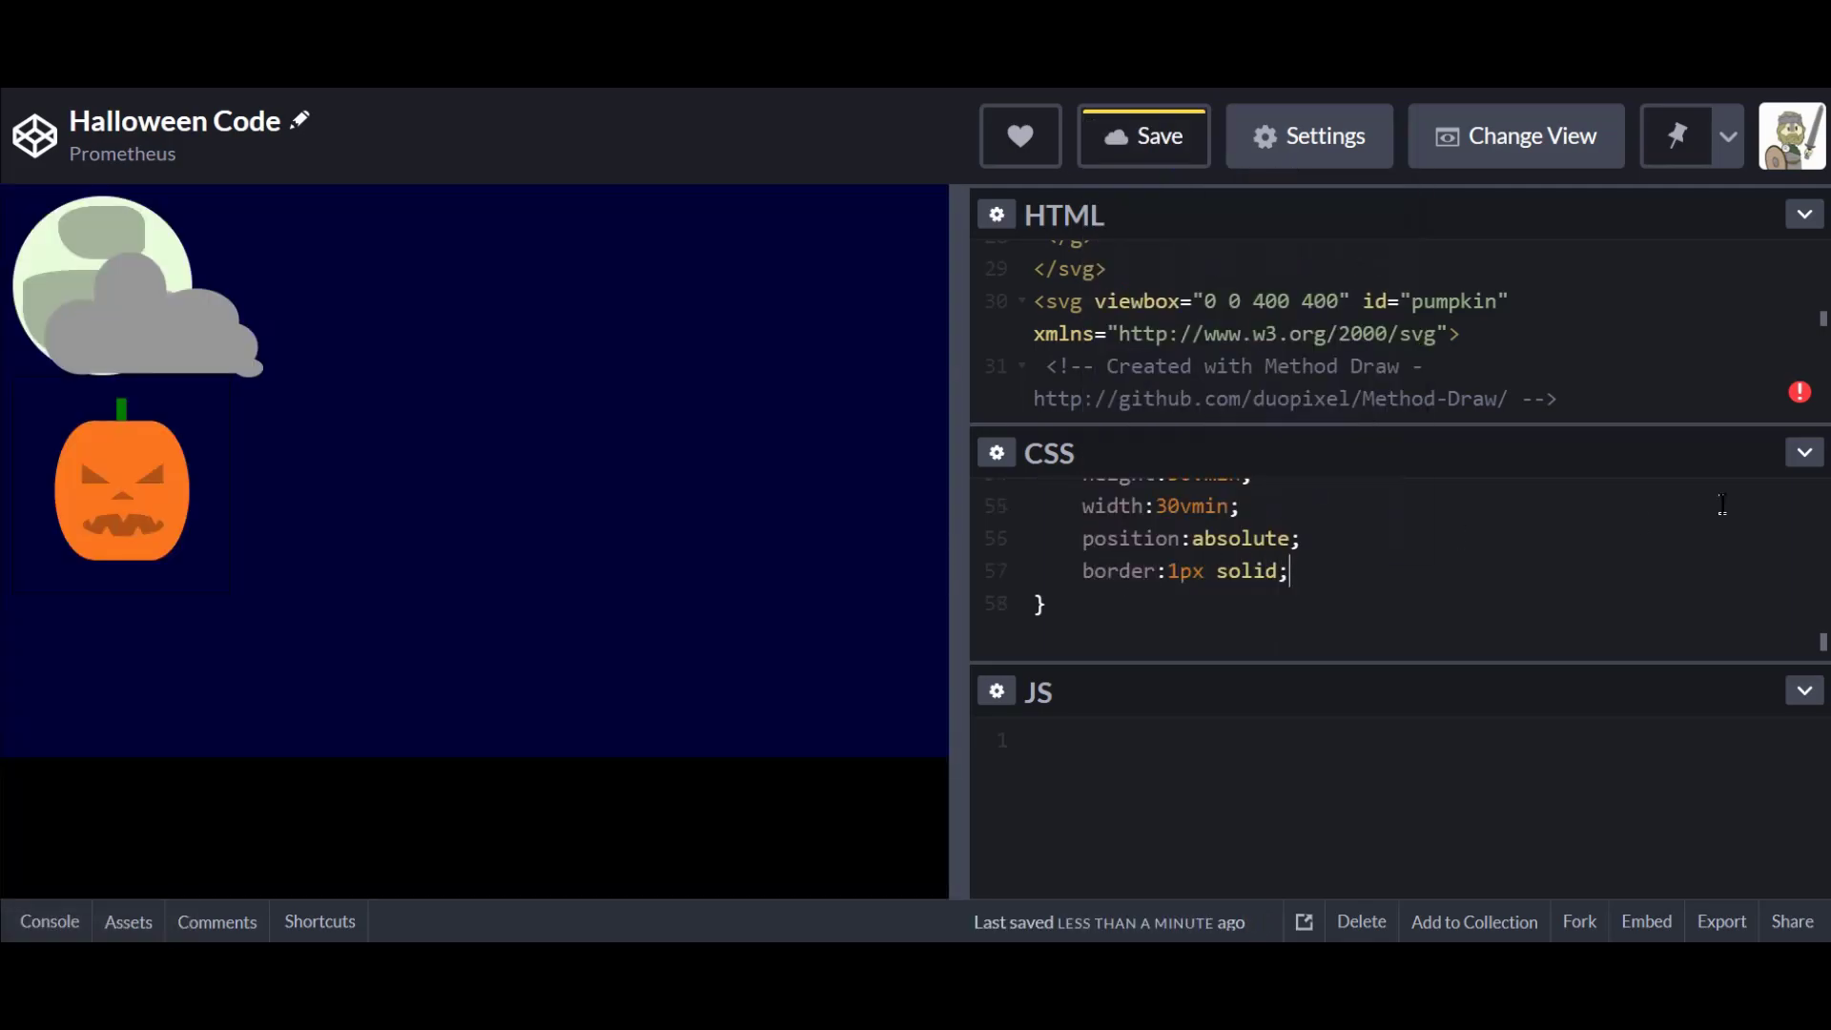
key("Return")
type("bo")
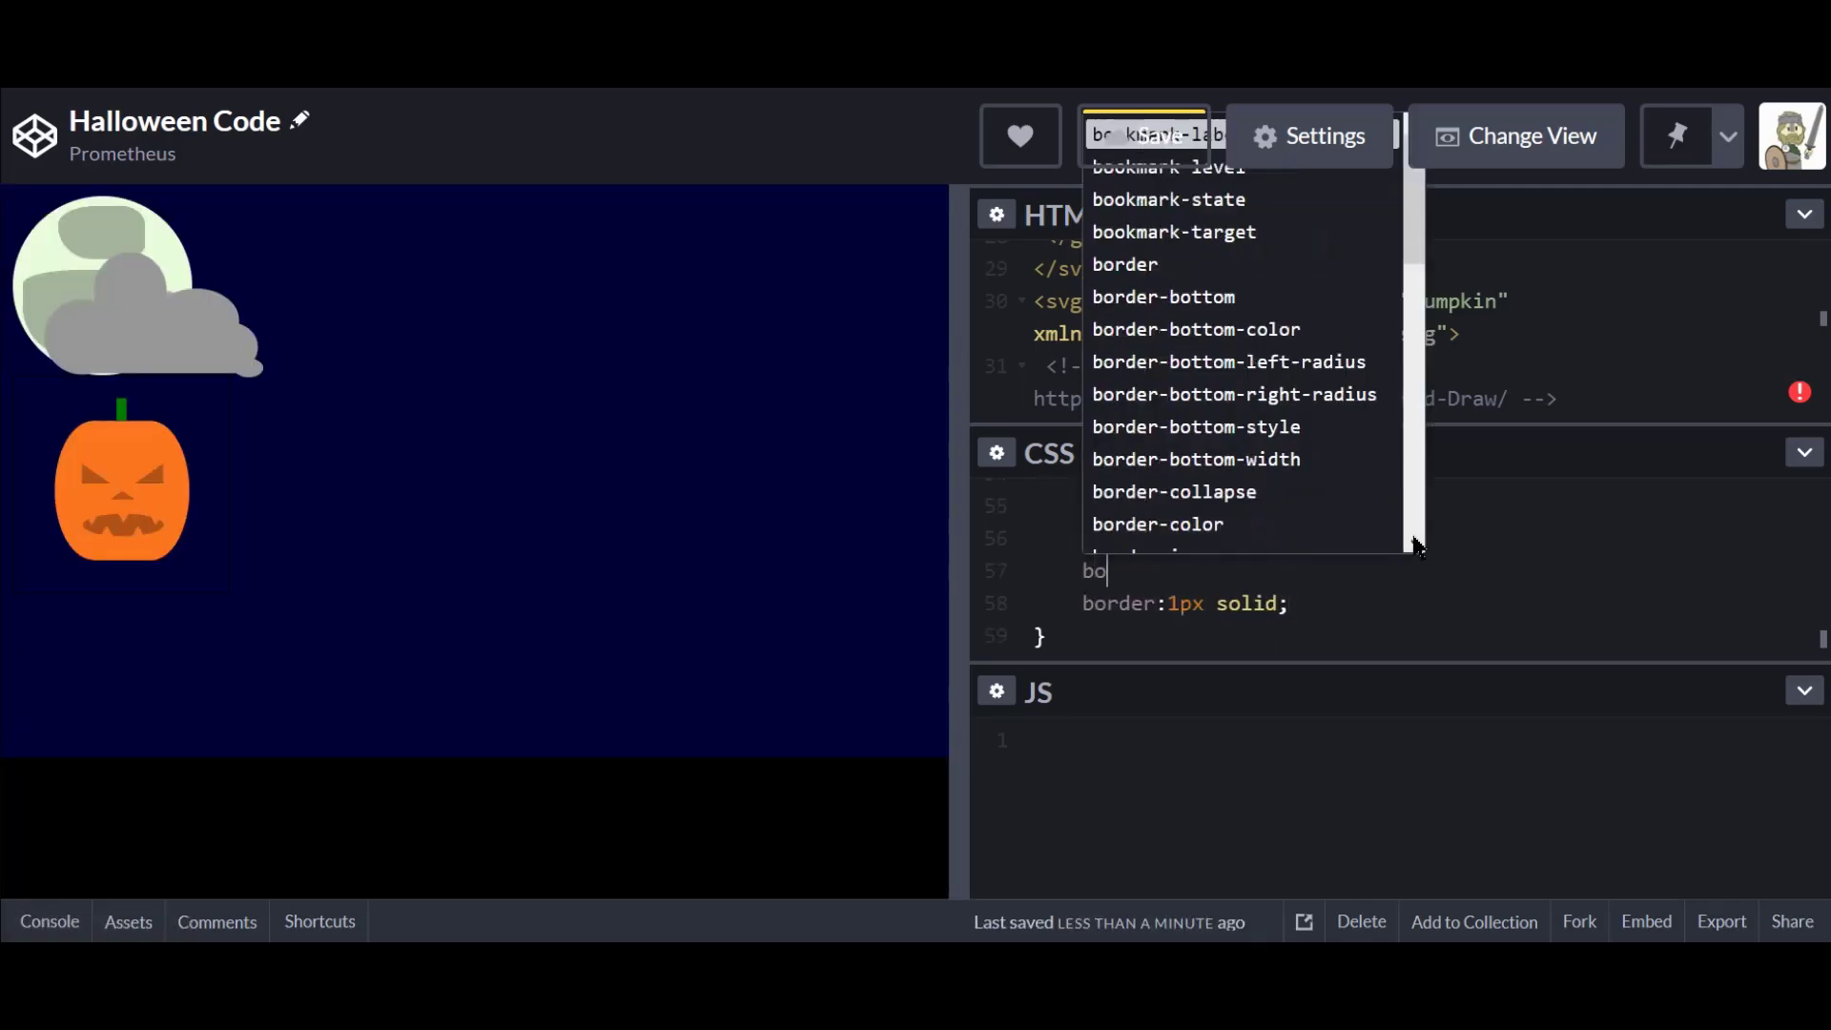
type("ttom:calc(30vh +")
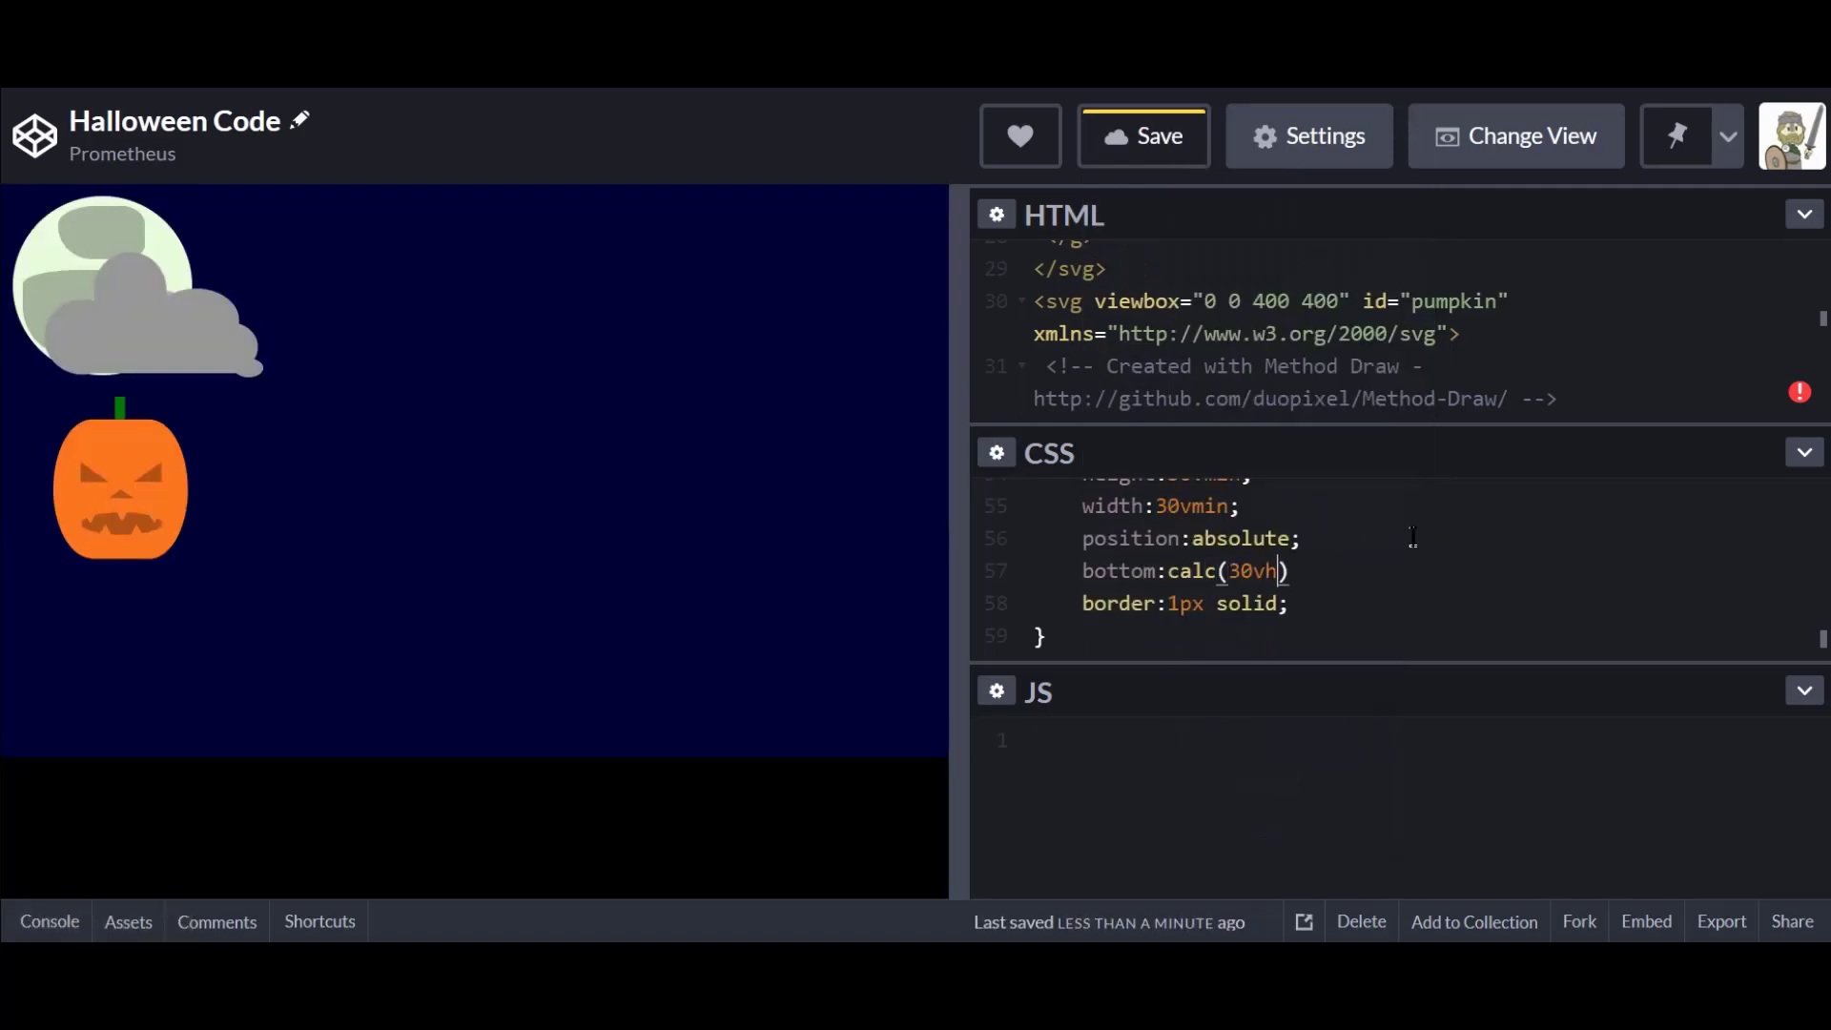
type(" 3vmin);")
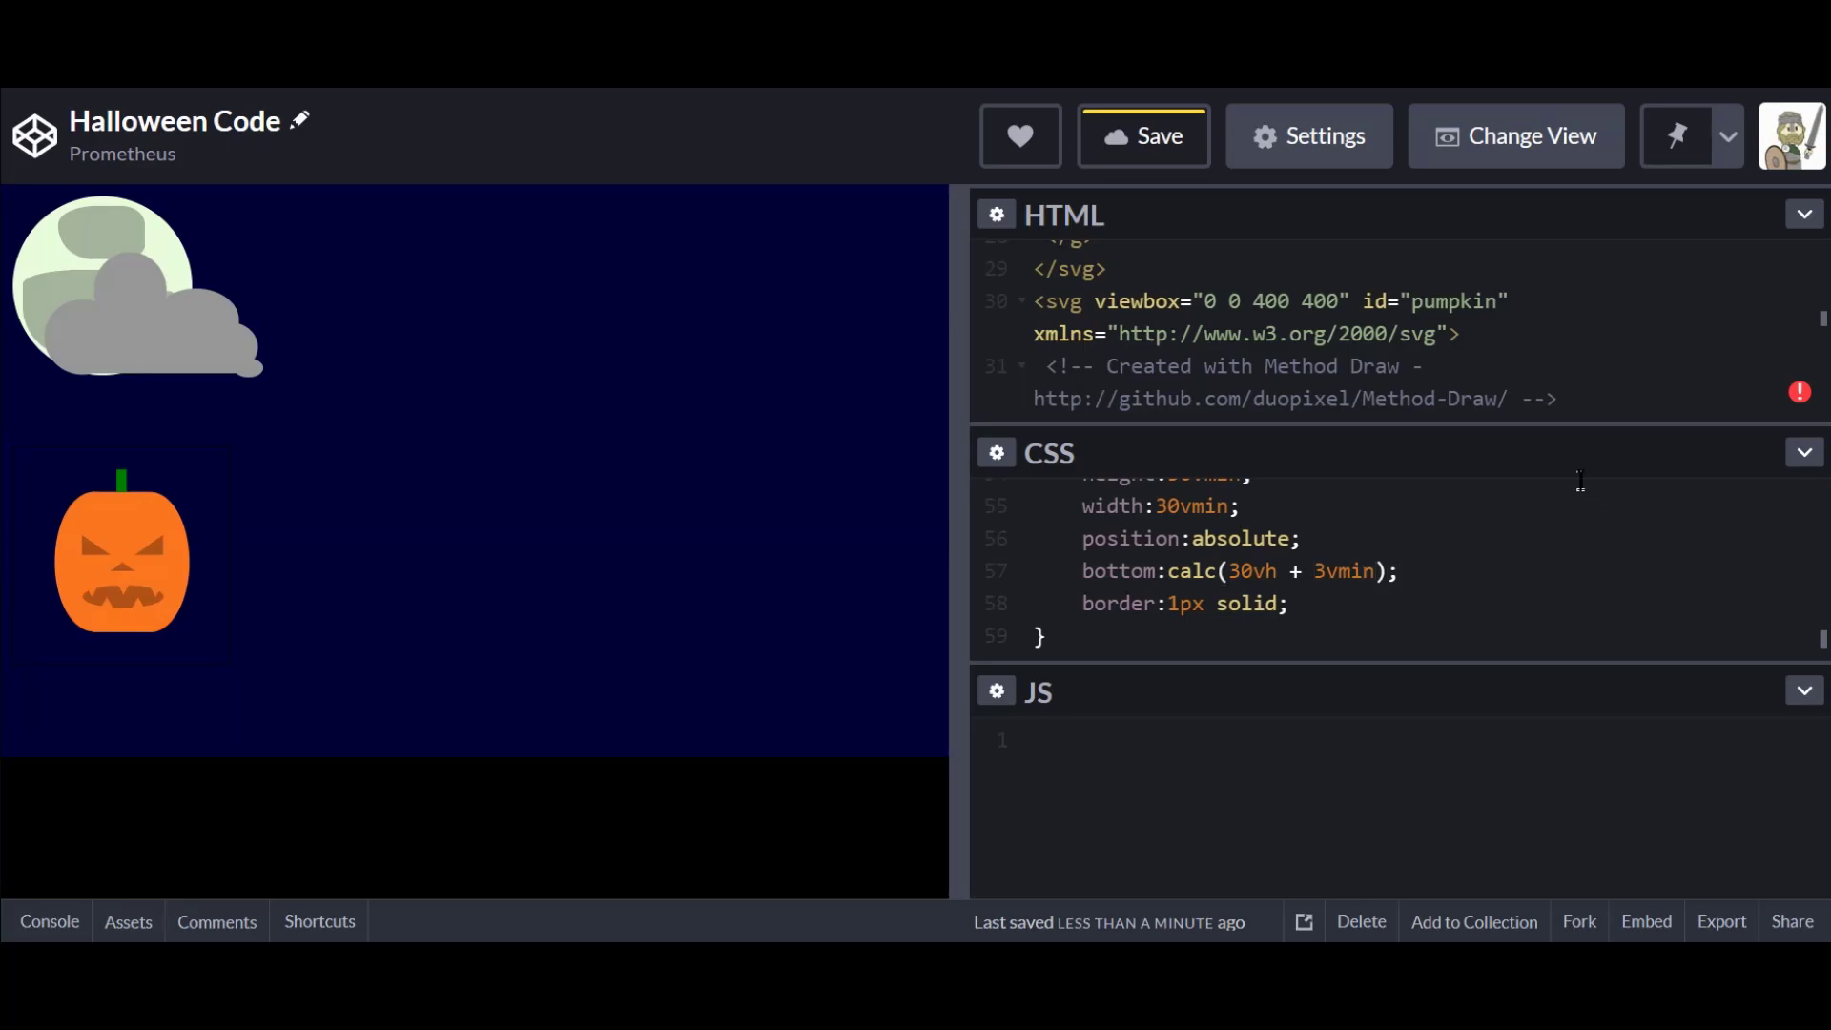
Set the bottom value in the #pumpkin rule to calc(20vh - 4.7vmin).
mouse_move(1821, 642)
left_mouse_down()
mouse_move(1820, 511)
mouse_move(1821, 637)
left_mouse_up()
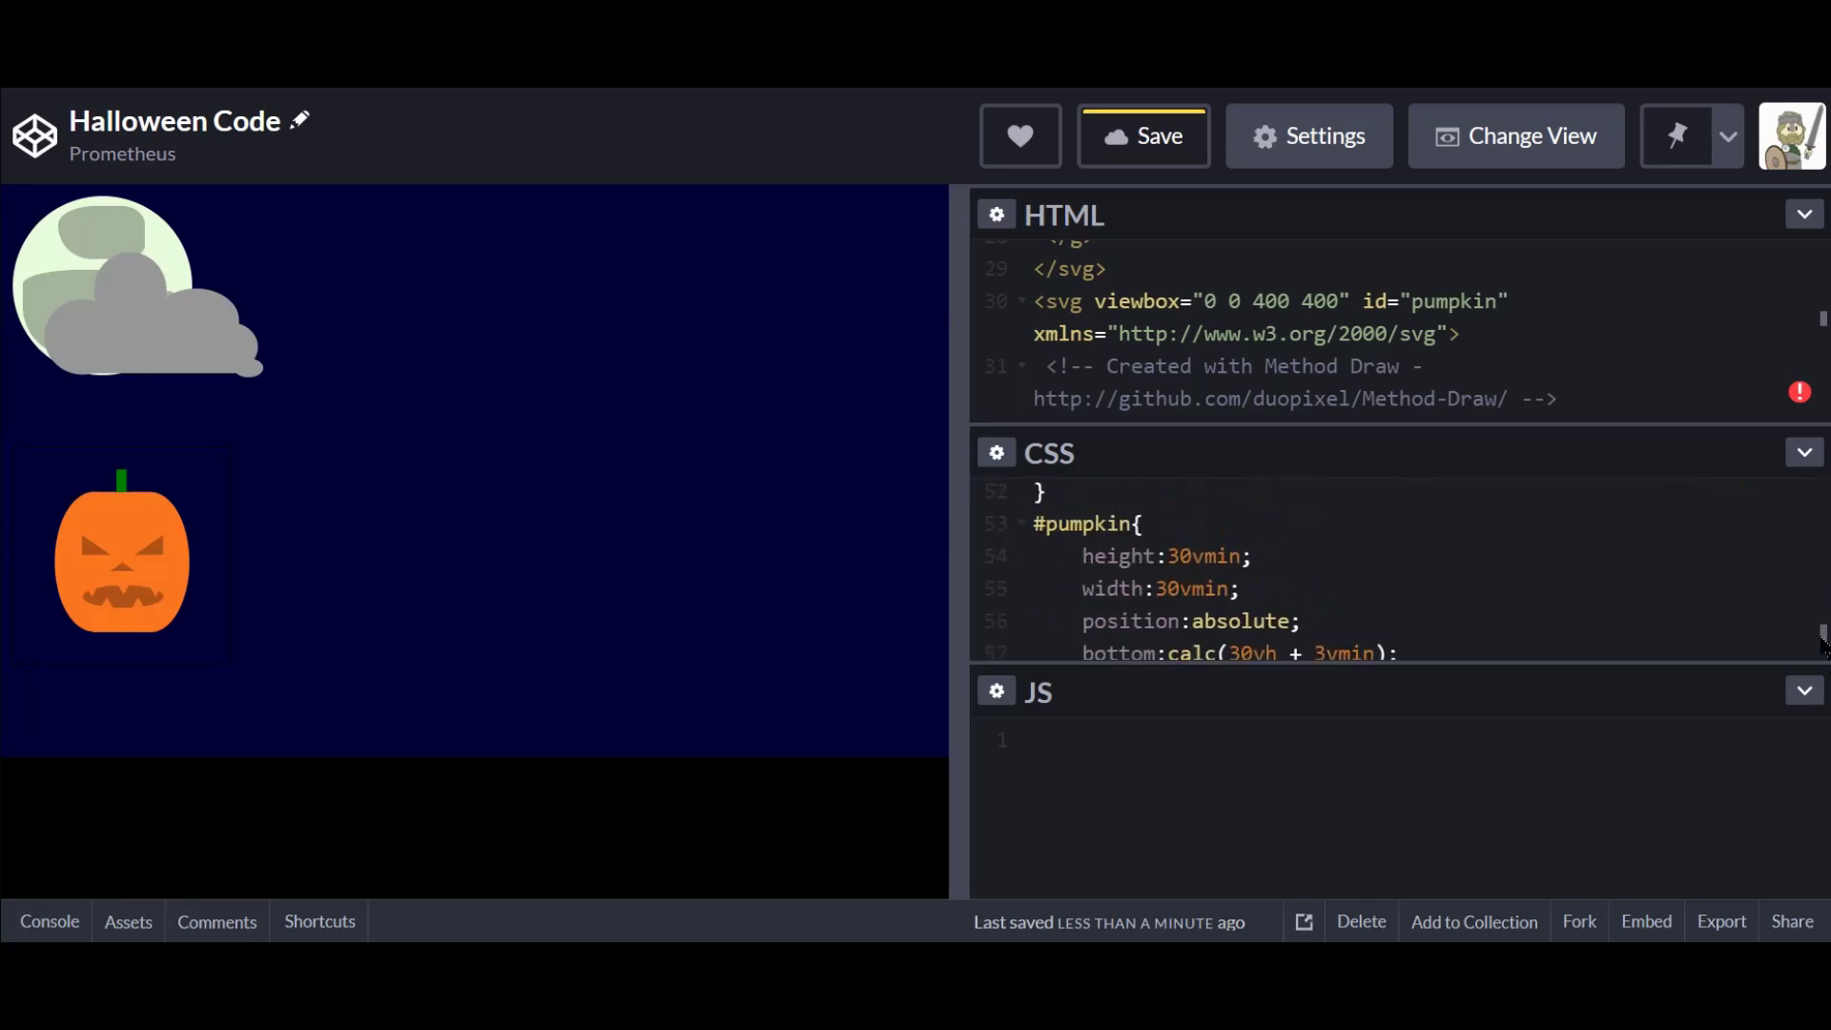
left_click(1242, 649)
scroll(1241, 646, "down", 3)
key("BackSpace")
type("2")
key("Right")
key("Right")
key("Right")
key("Right")
key("Right")
key("BackSpace")
type("-")
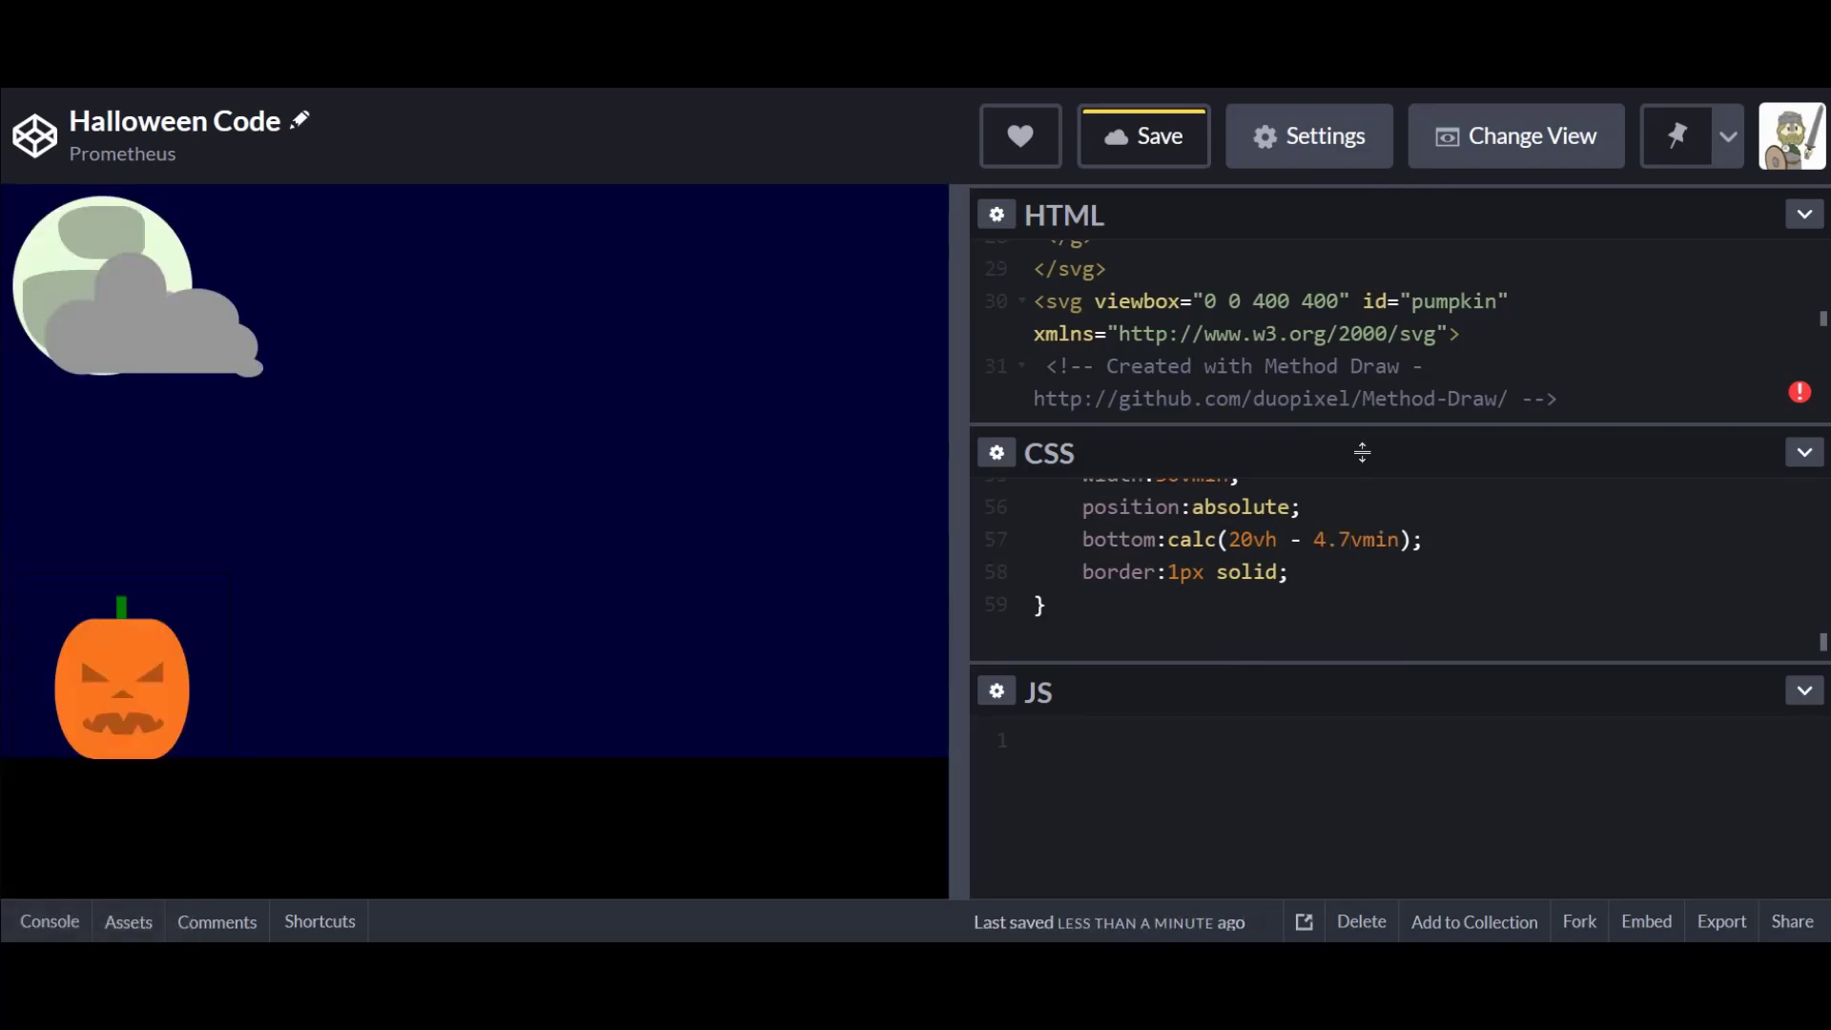
Remove the border from the #pumpkin rule and add left:calc(50vw - 15vmin).
left_click_drag(1353, 572, 1431, 536)
key("BackSpace")
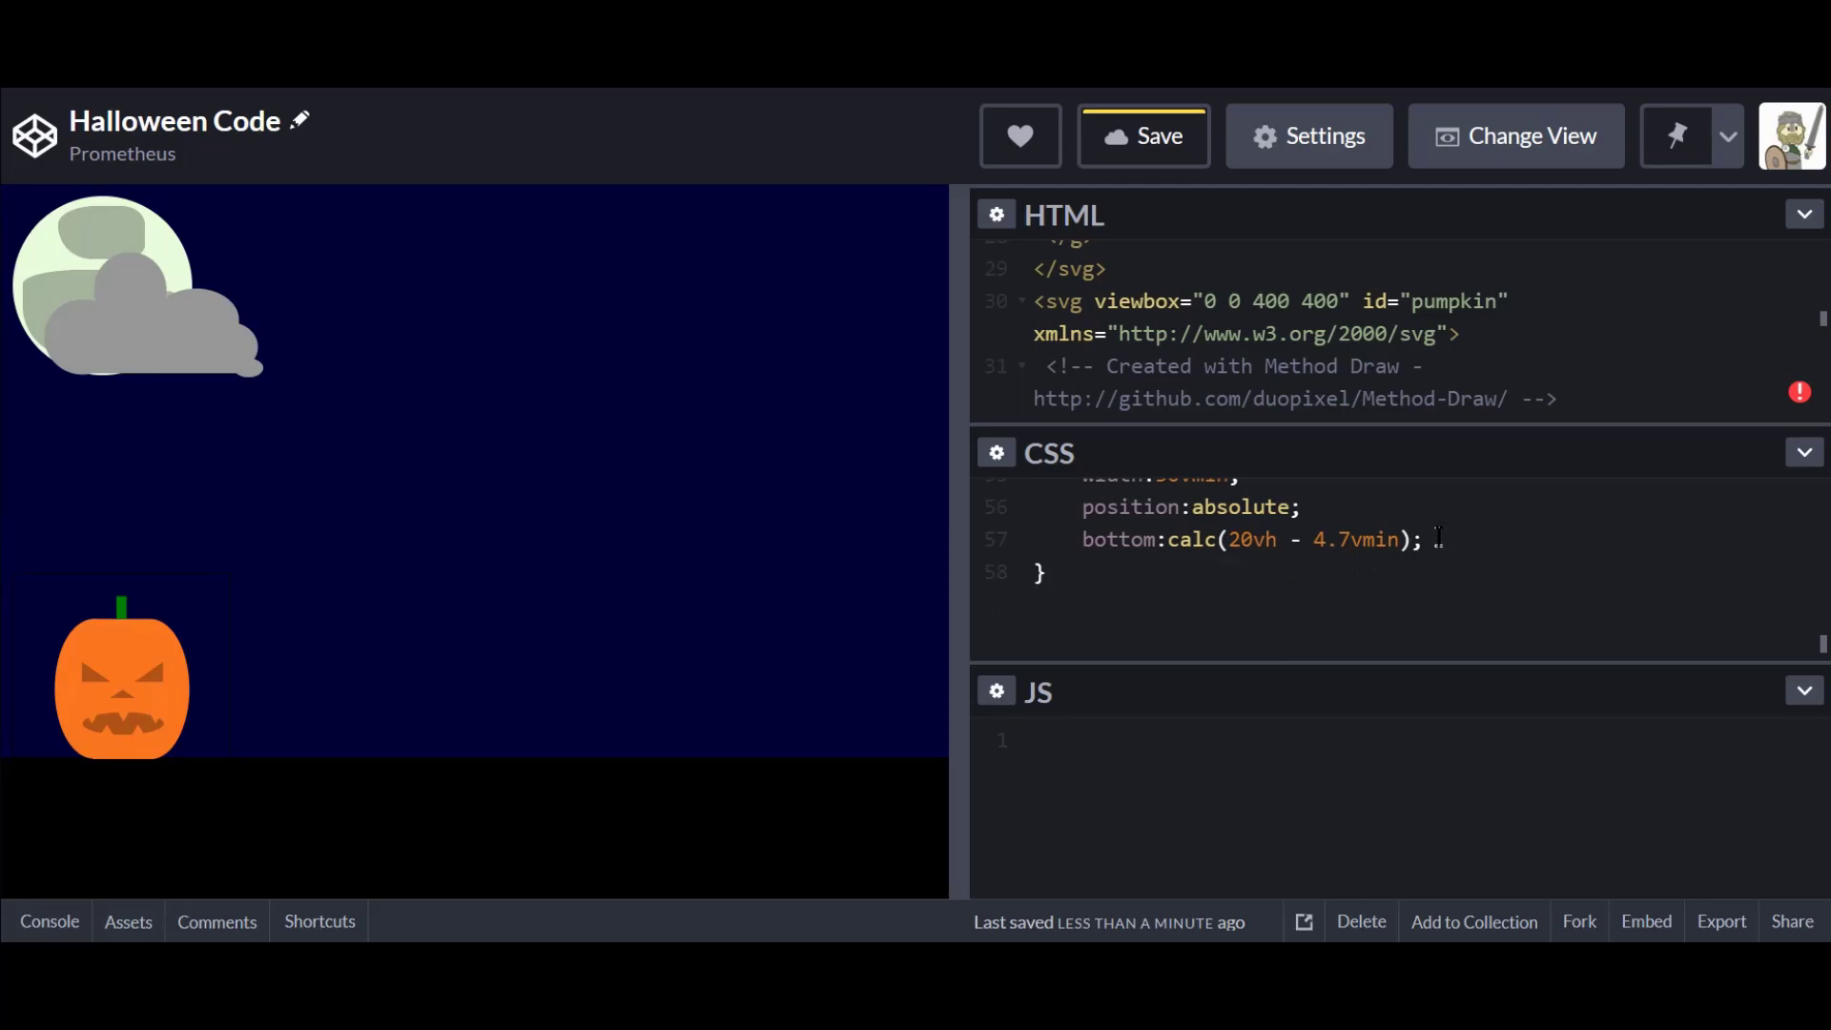
scroll(1438, 536, "up", 1)
scroll(1438, 536, "down", 1)
key("Return")
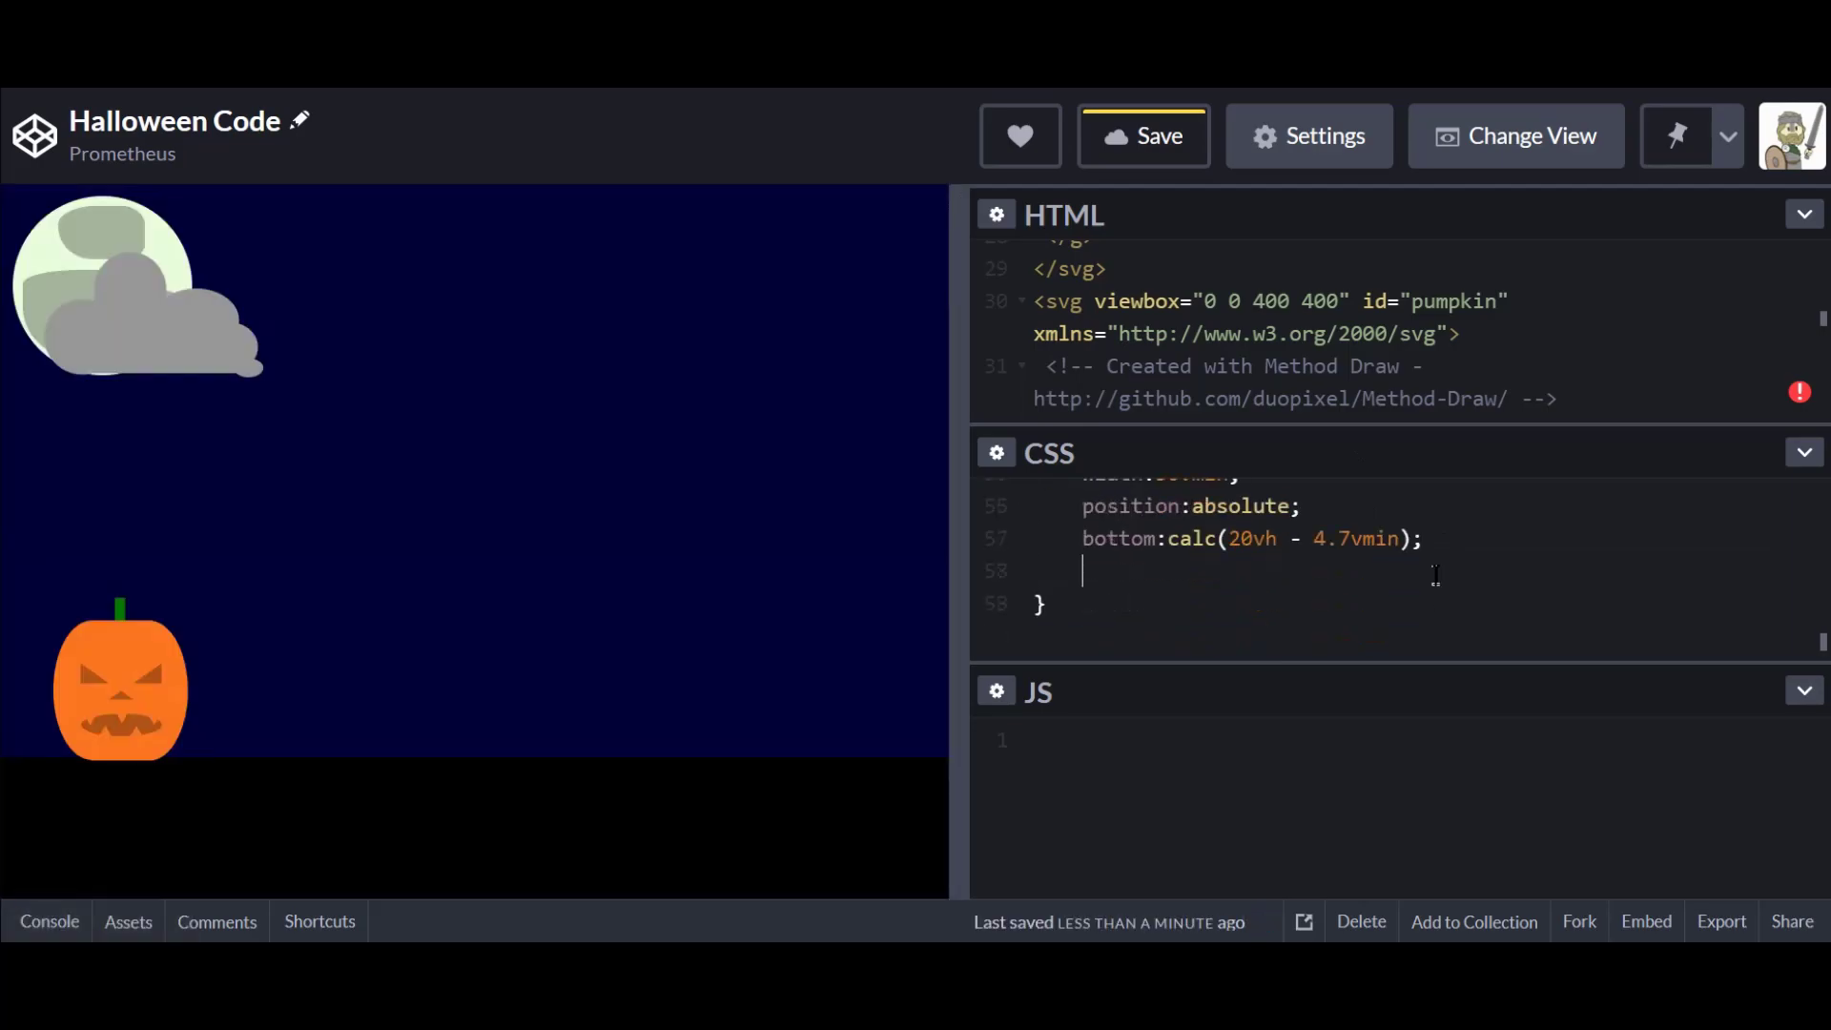
type("left:calc(50vw")
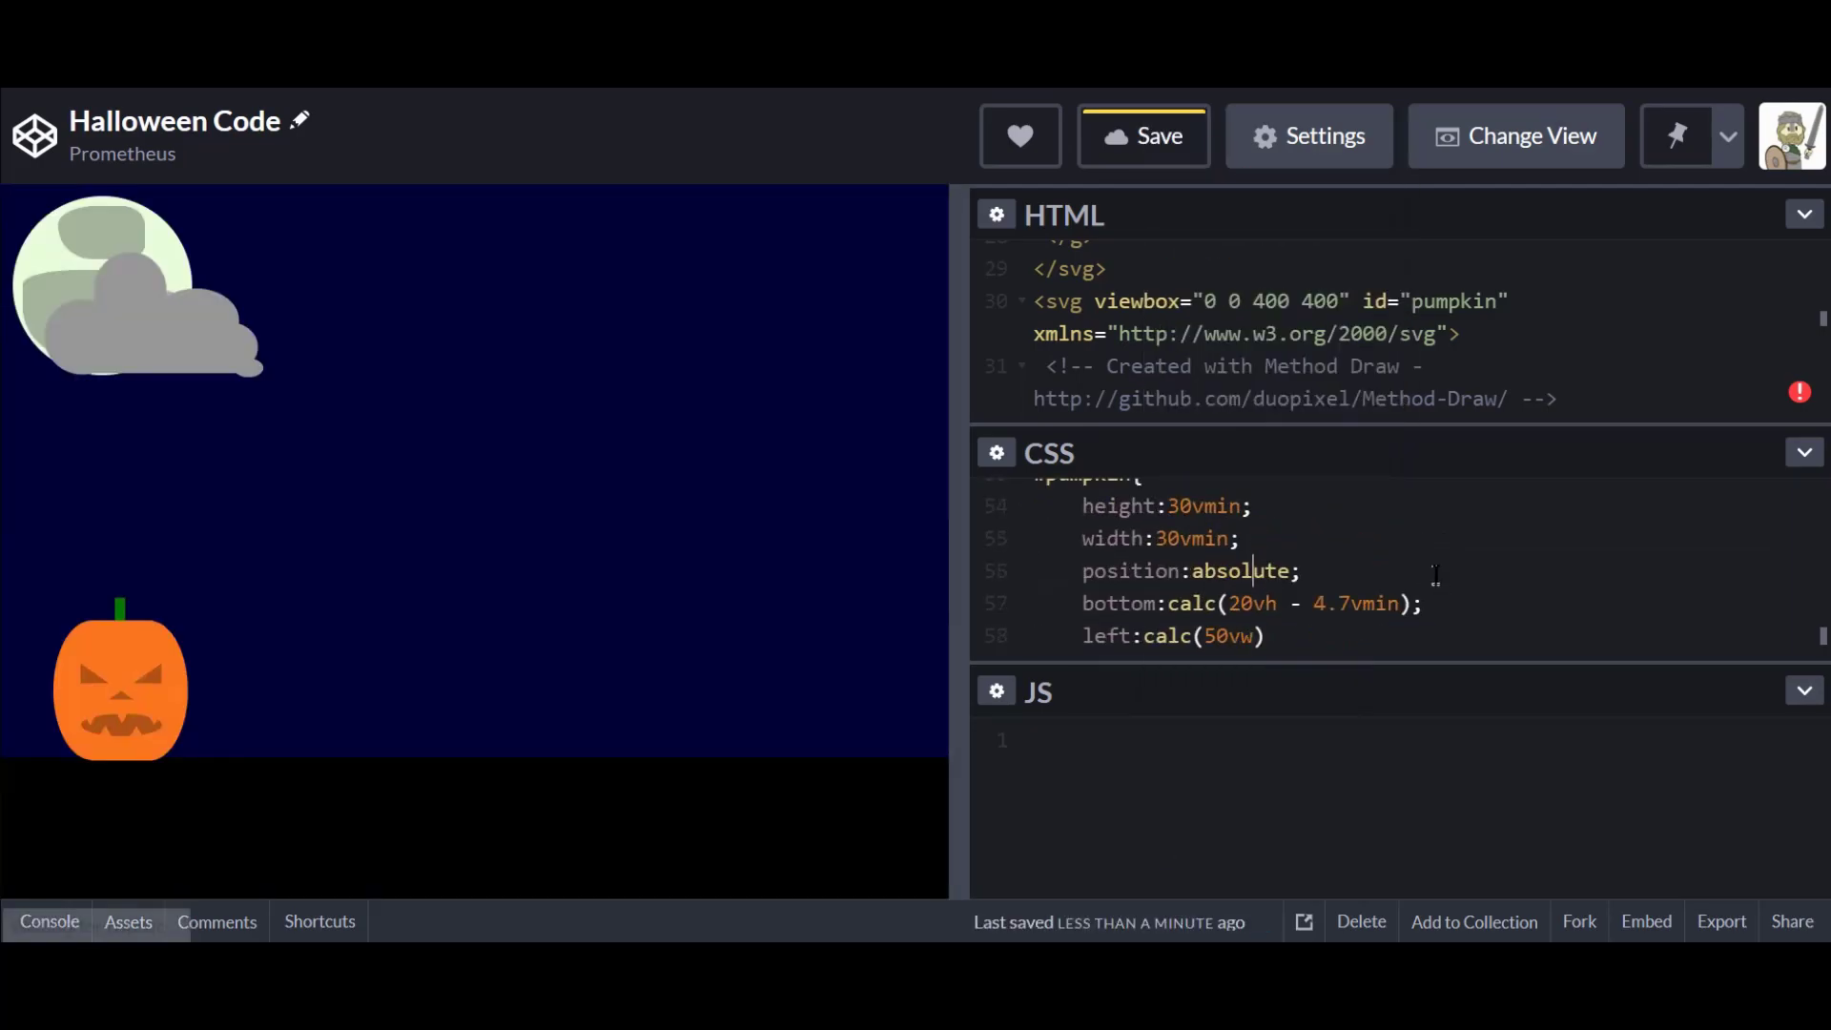
type(" - 15vmin")
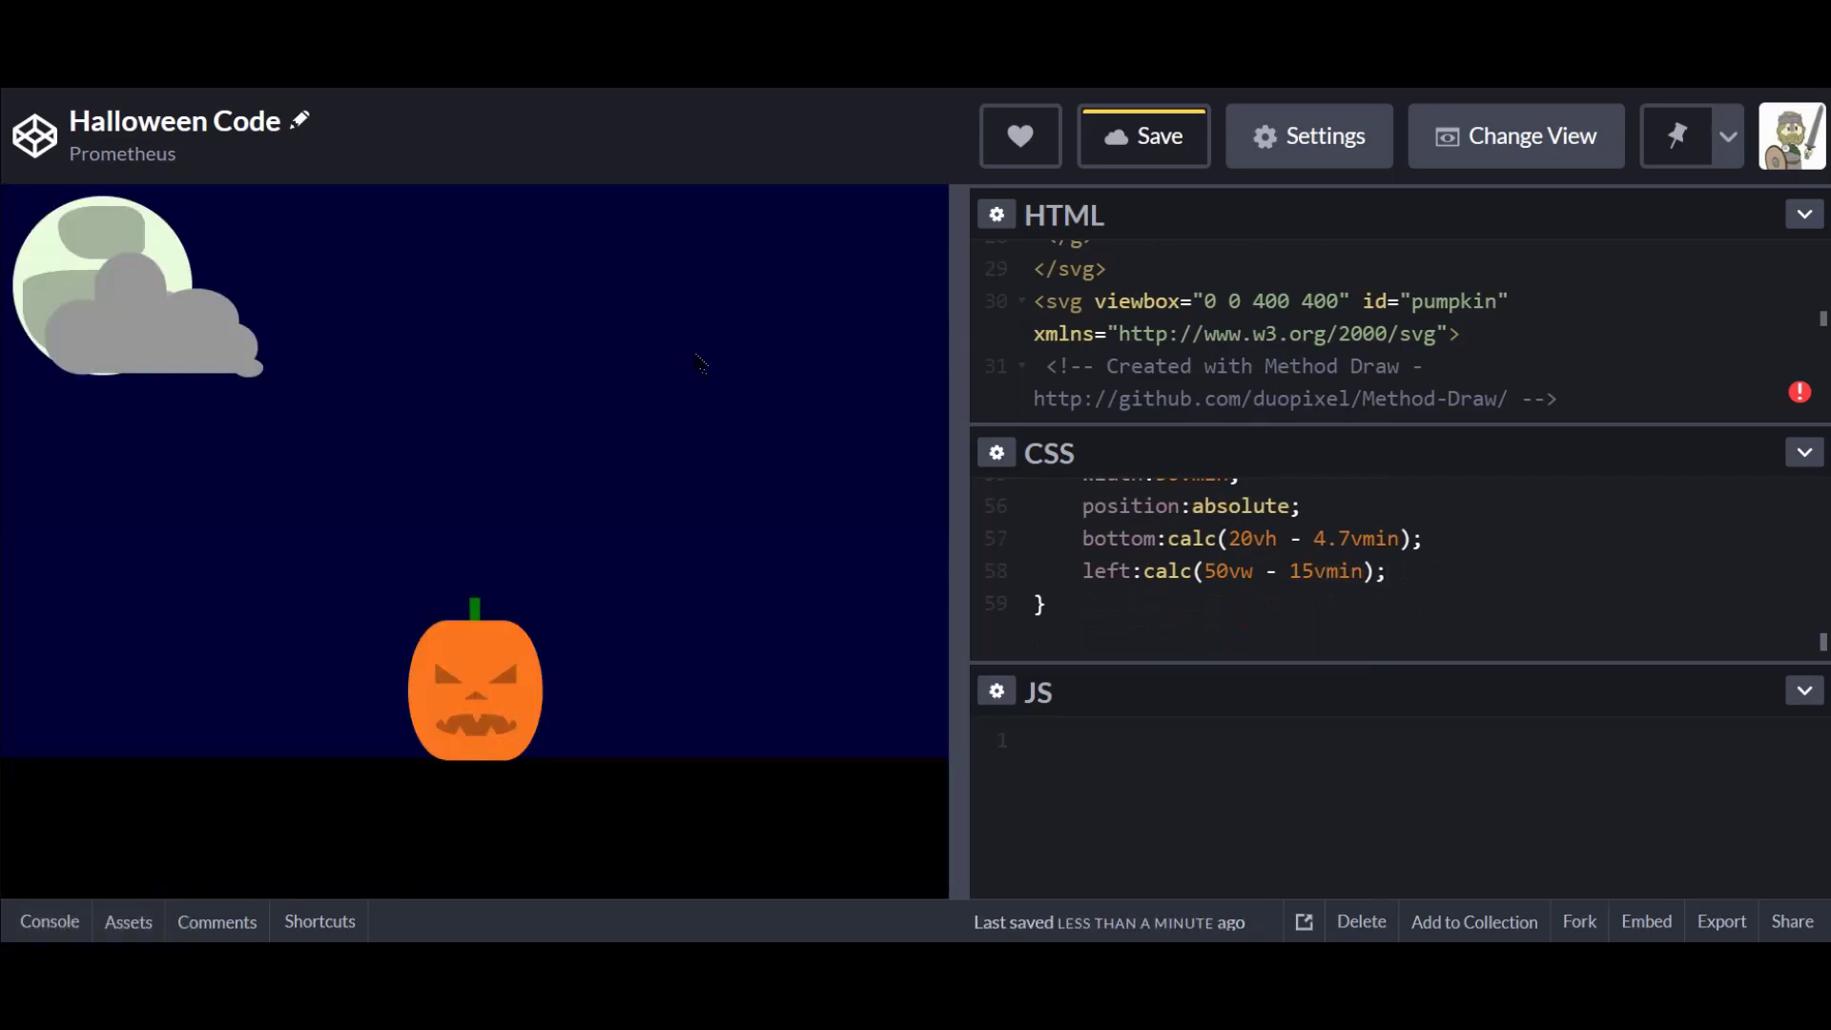
Narrow the preview pane to test the scene at a smaller width and save the pen.
mouse_move(958, 381)
left_mouse_down()
mouse_move(552, 381)
mouse_move(858, 391)
mouse_move(584, 396)
left_mouse_up()
left_click(1144, 135)
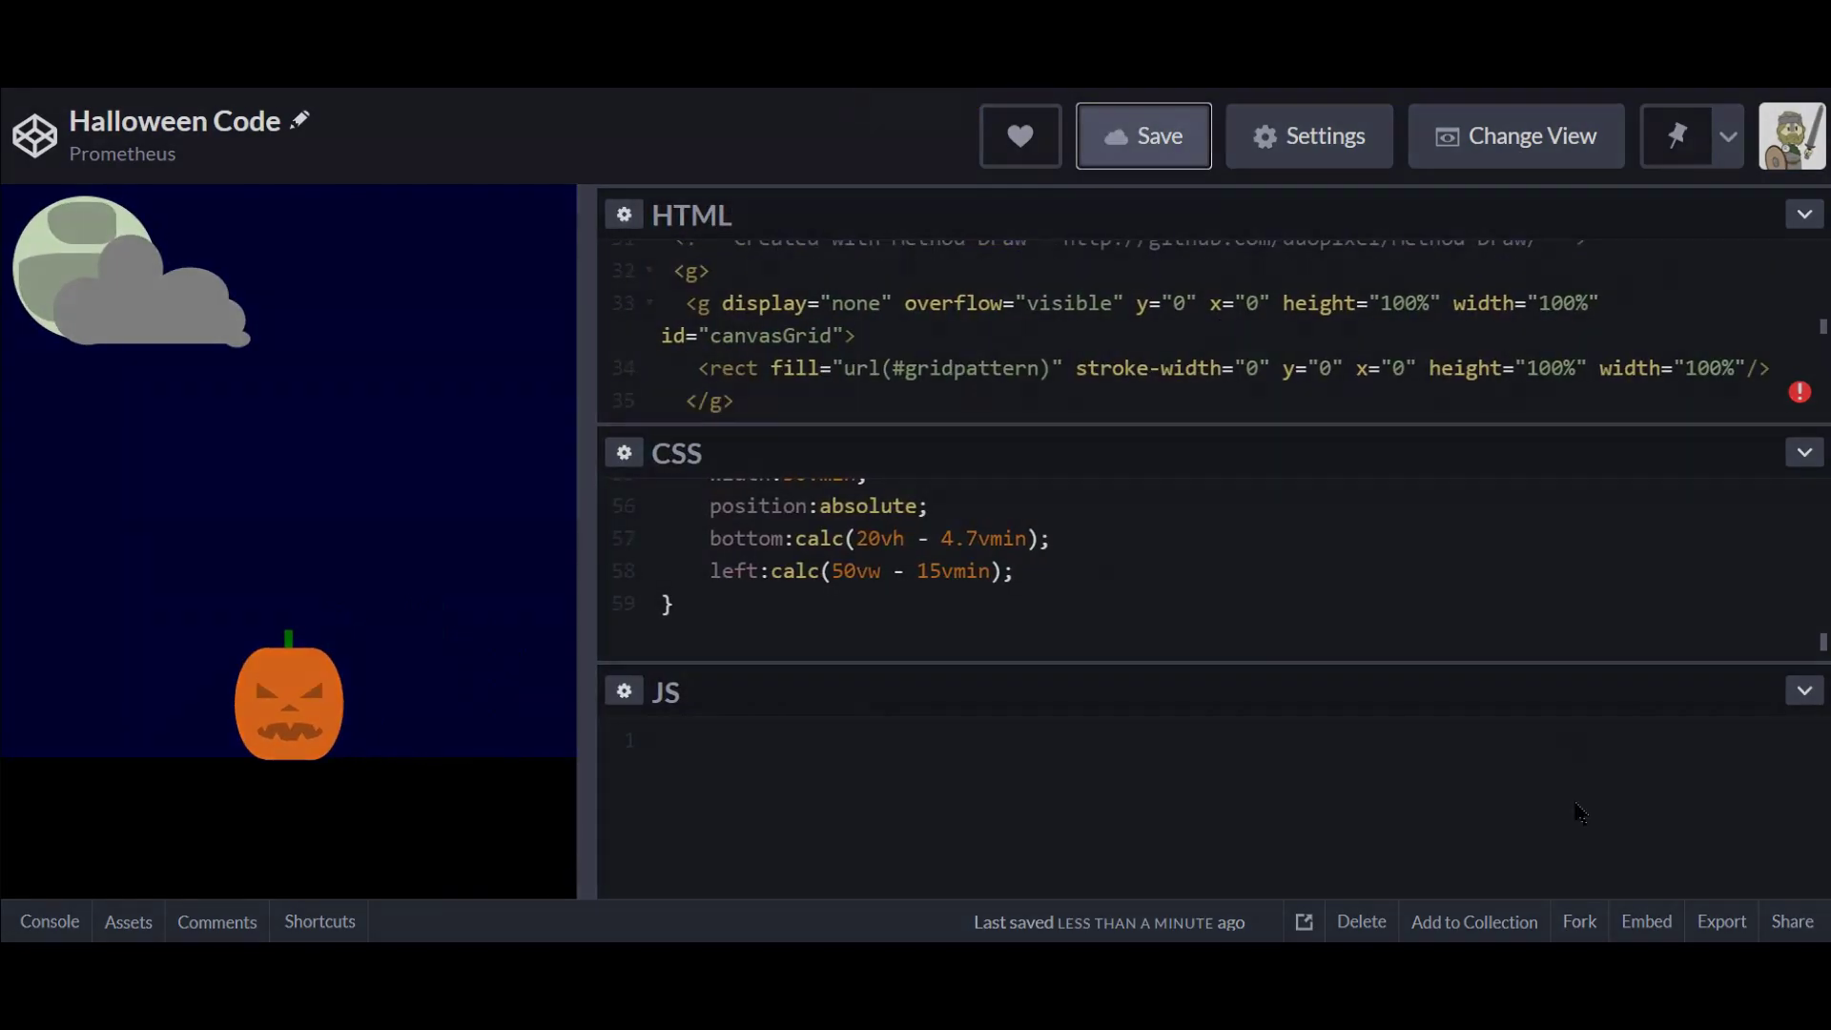